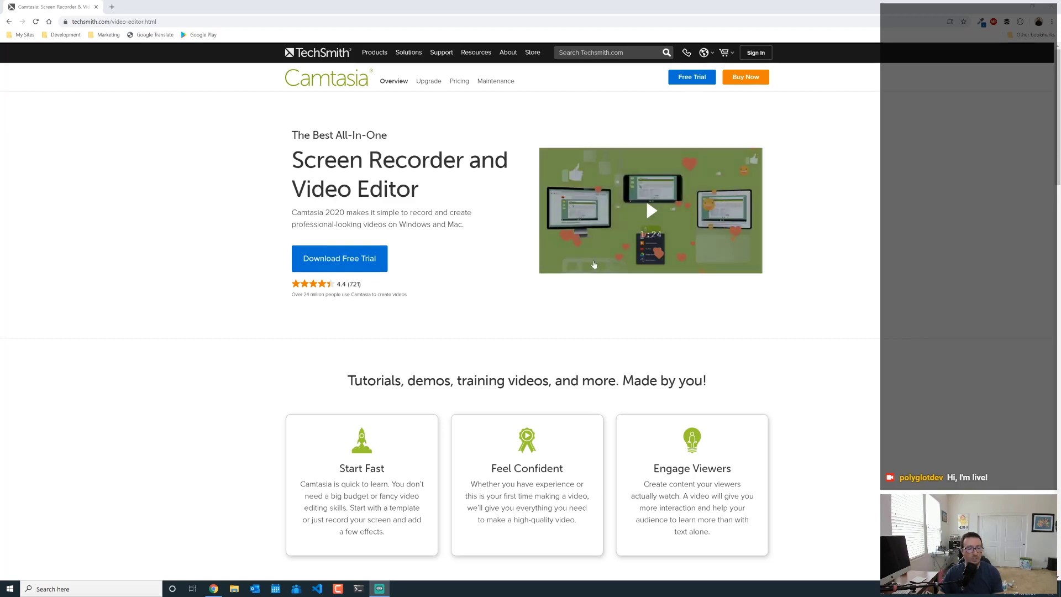
# - Start a full-screen recording of the Camtasia page with F9, with the recorder toolbar moved off-screen
pyautogui.click(338, 589)
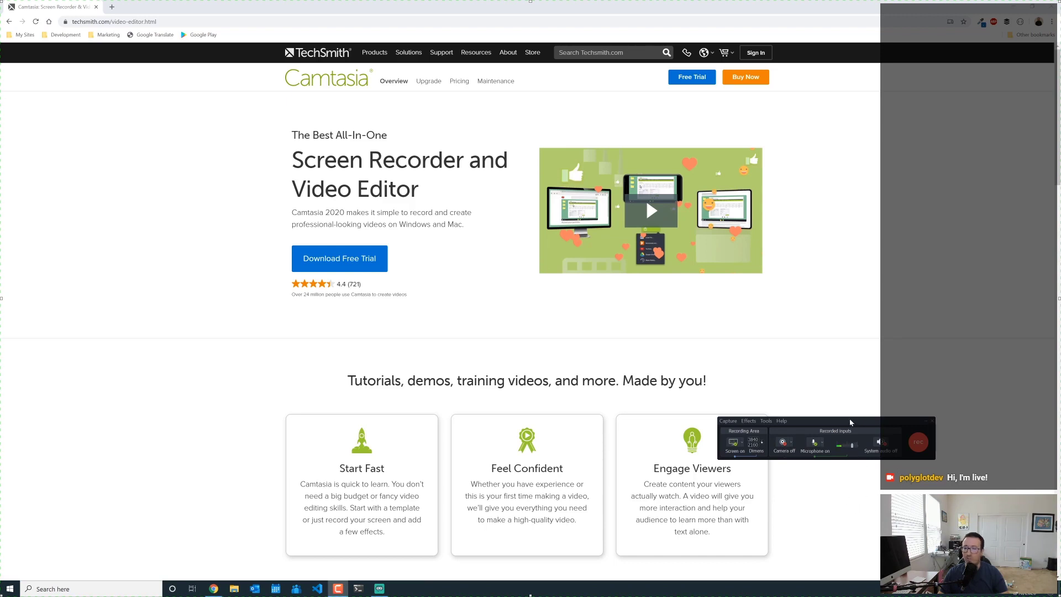
pyautogui.moveTo(851, 422); pyautogui.dragTo(1060, 432)
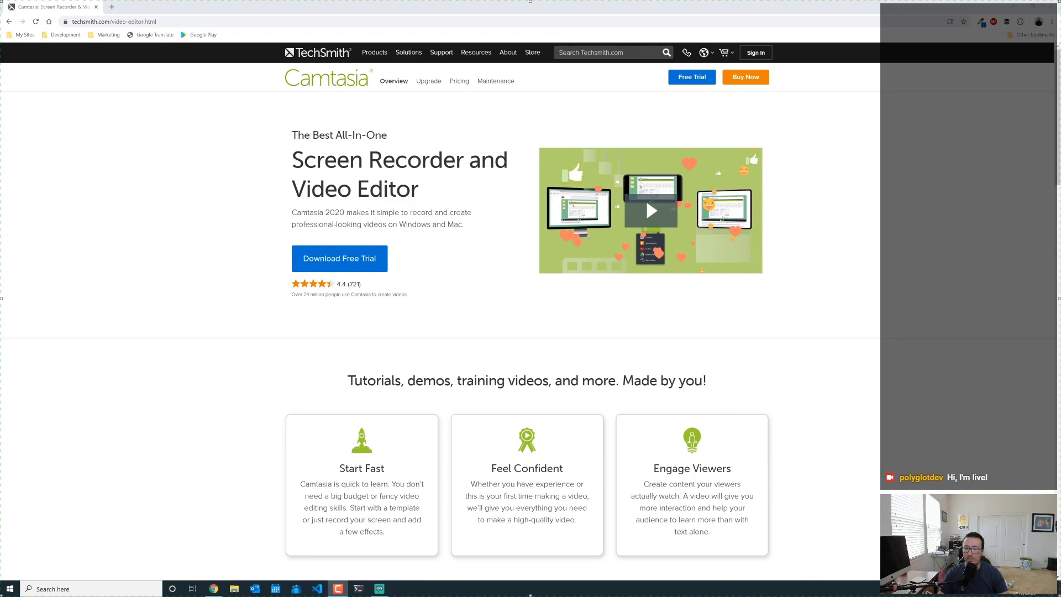
pyautogui.press('F9')
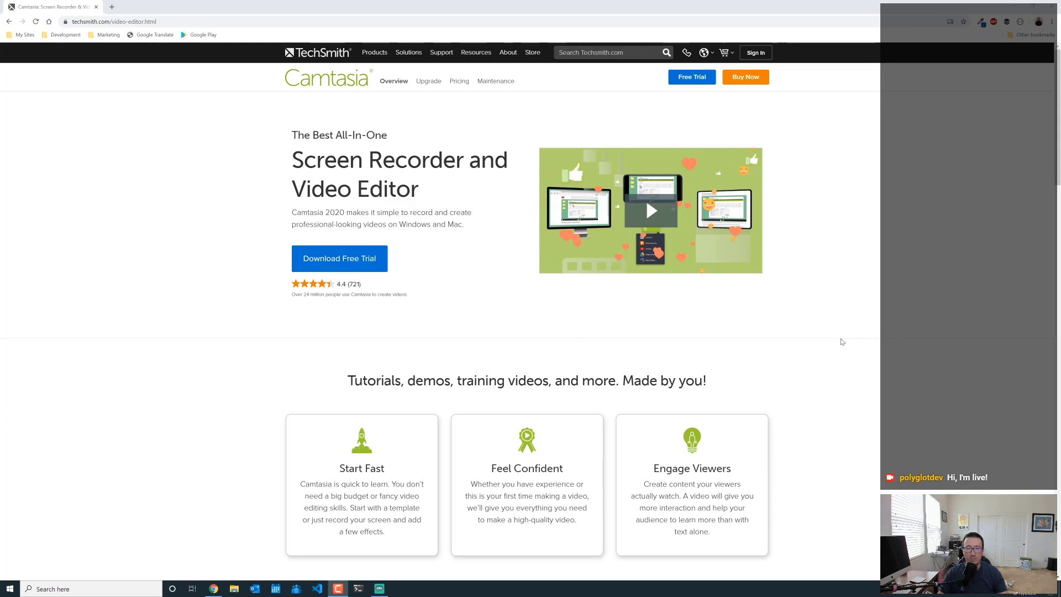
# - Bring the recorder controls back and scroll the Camtasia page down to the customer logos
pyautogui.moveTo(1060, 424)
pyautogui.mouseDown()
pyautogui.moveTo(857, 417)
pyautogui.moveTo(1060, 423)
pyautogui.mouseUp()
pyautogui.scroll(-3, 851, 351)
pyautogui.scroll(-3, 829, 330)
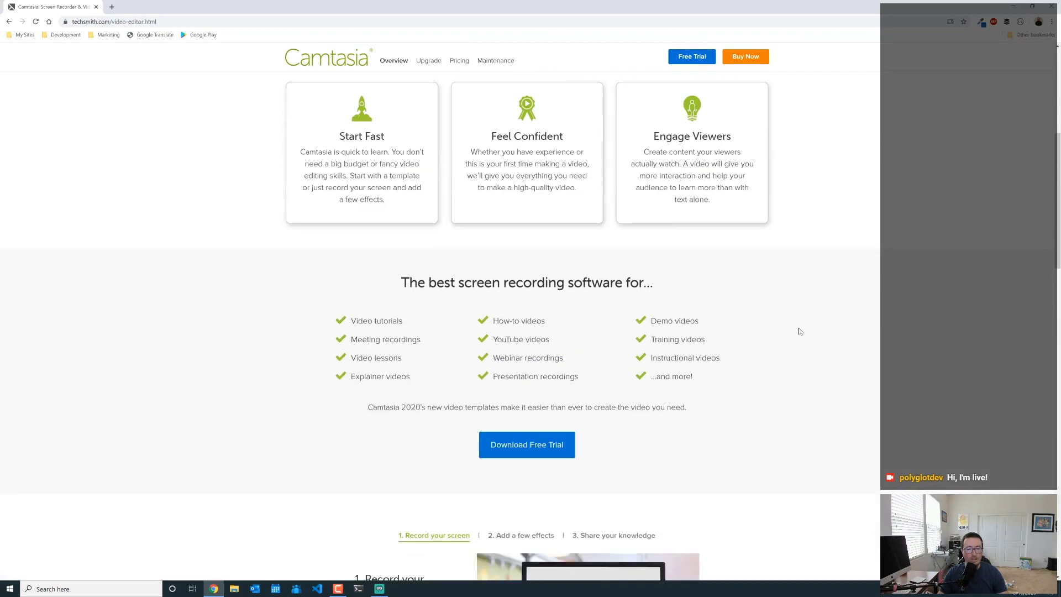
pyautogui.scroll(-3, 781, 293)
pyautogui.scroll(-10, 786, 296)
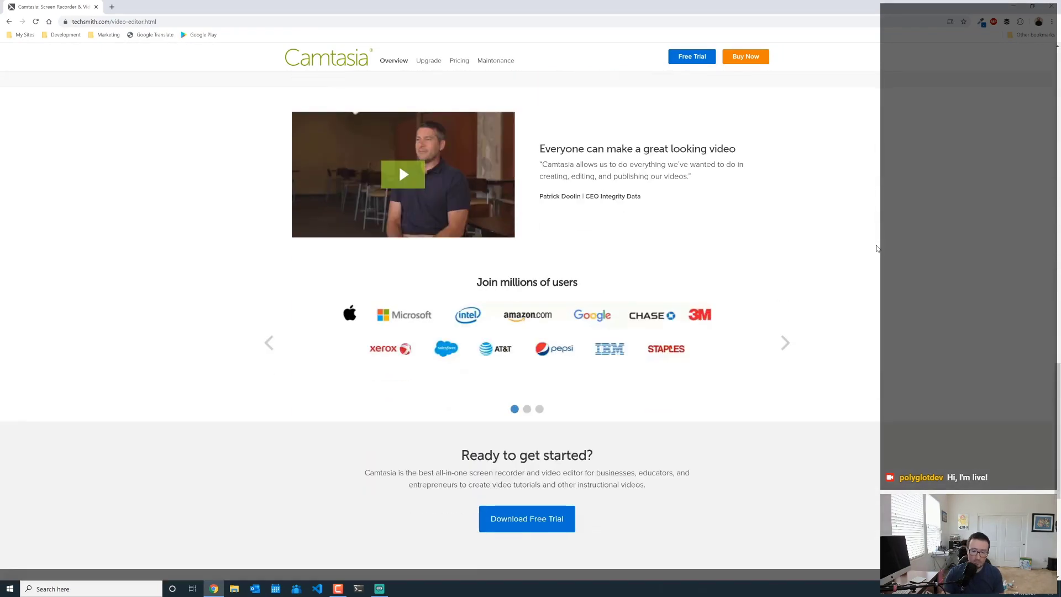
# - Zoom the page to 125% and reset it to 100%, open DevTools, then switch to the editor
pyautogui.hotkey('ctrl', '+')
pyautogui.hotkey('ctrl', '+')
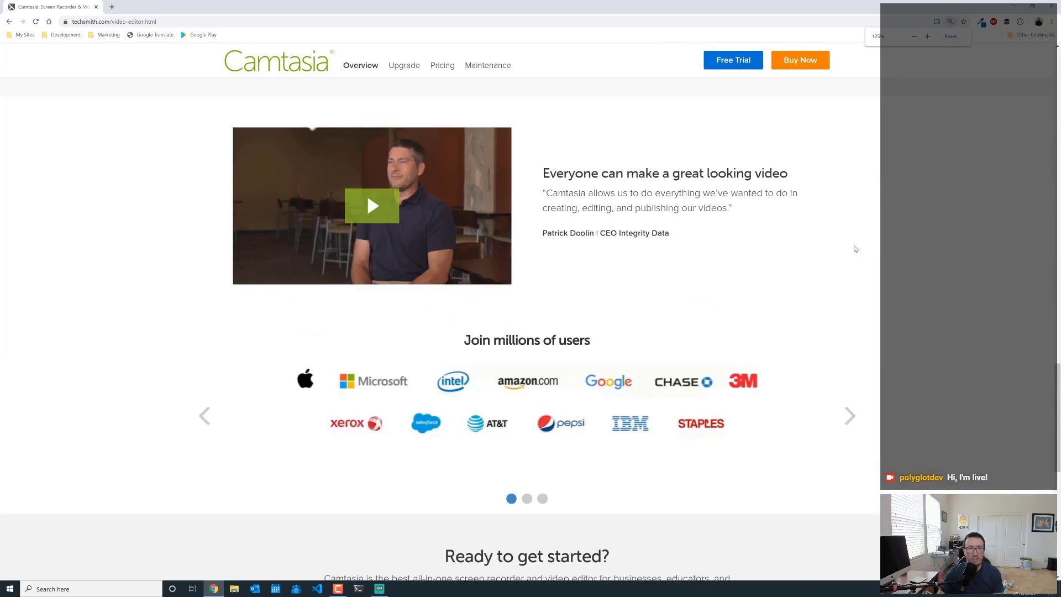
pyautogui.hotkey('ctrl', '0')
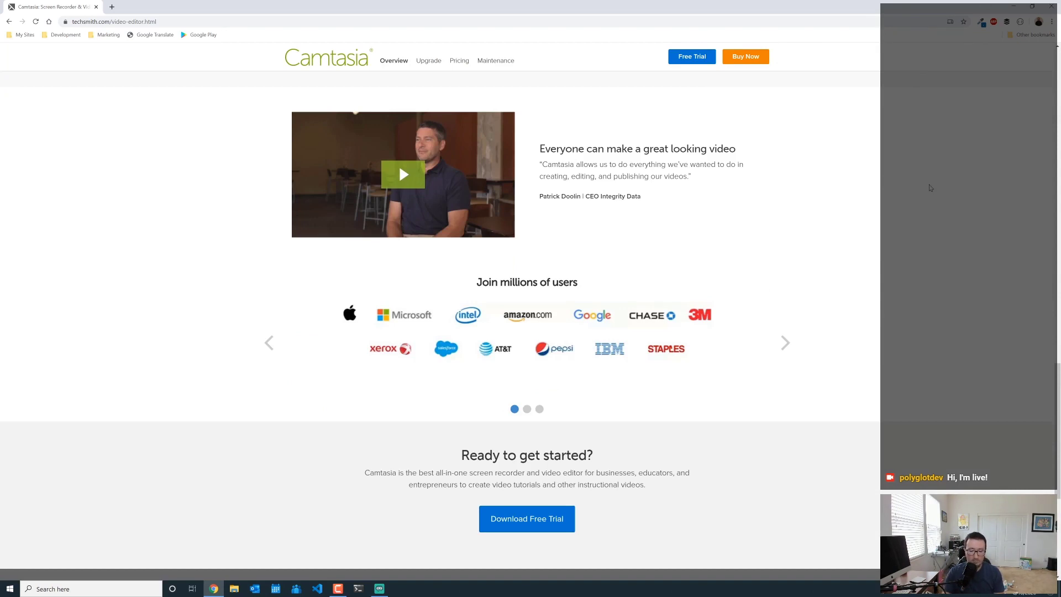
pyautogui.press('F12')
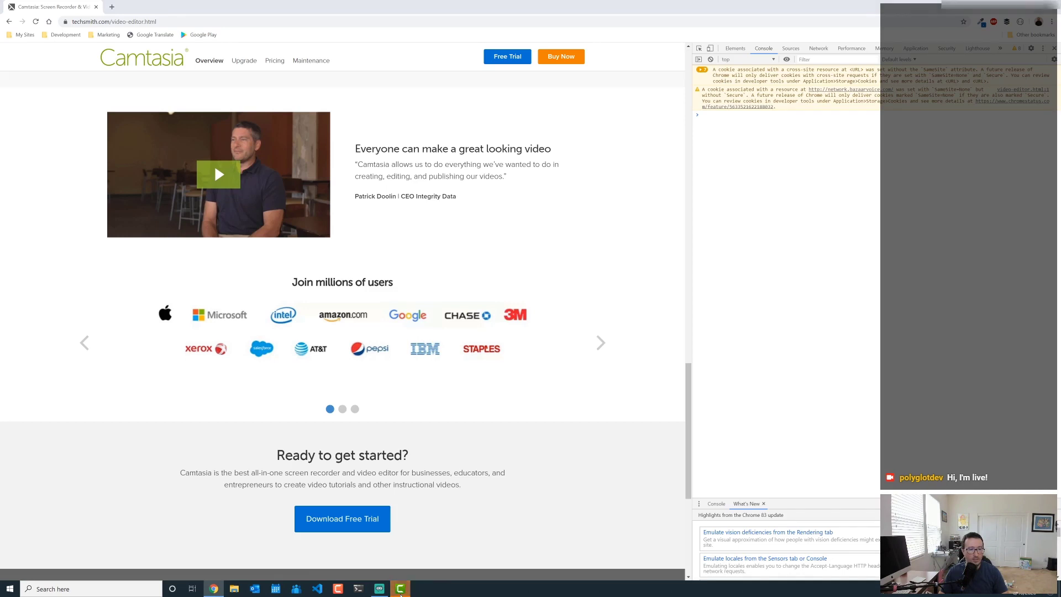
pyautogui.click(400, 589)
# - Enlarge Track 1 to reveal the 'Rec 06-10-20' waveform and preview about five seconds
pyautogui.moveTo(401, 595)
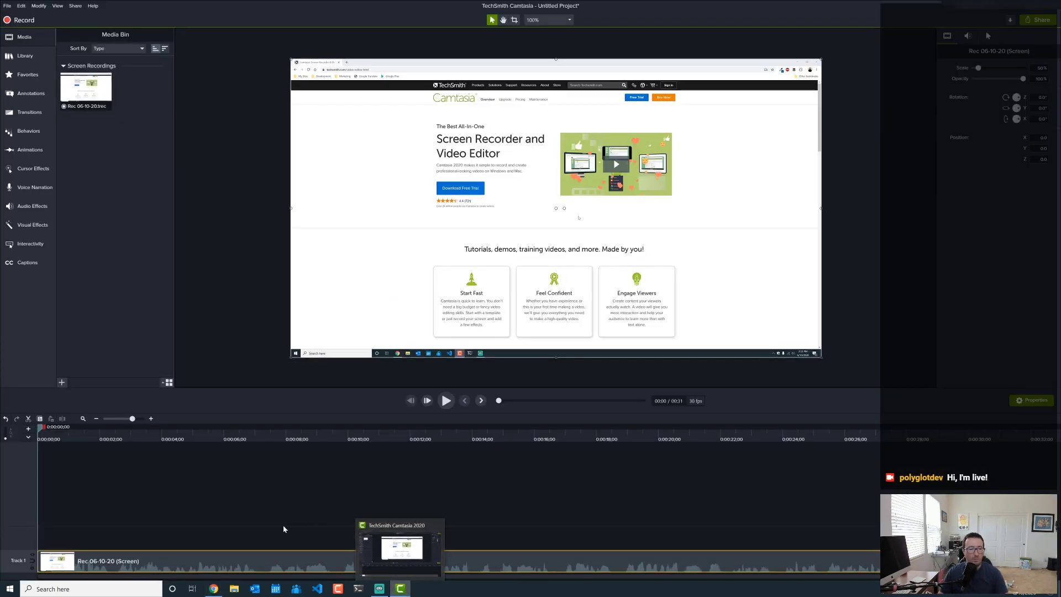
pyautogui.moveTo(7, 551); pyautogui.dragTo(14, 505)
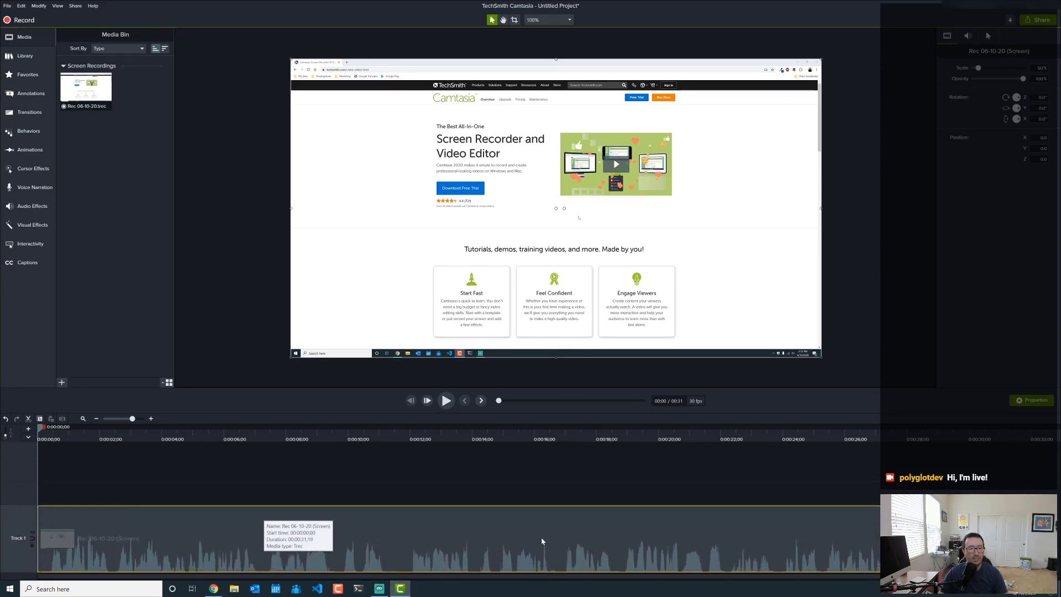
pyautogui.click(446, 400)
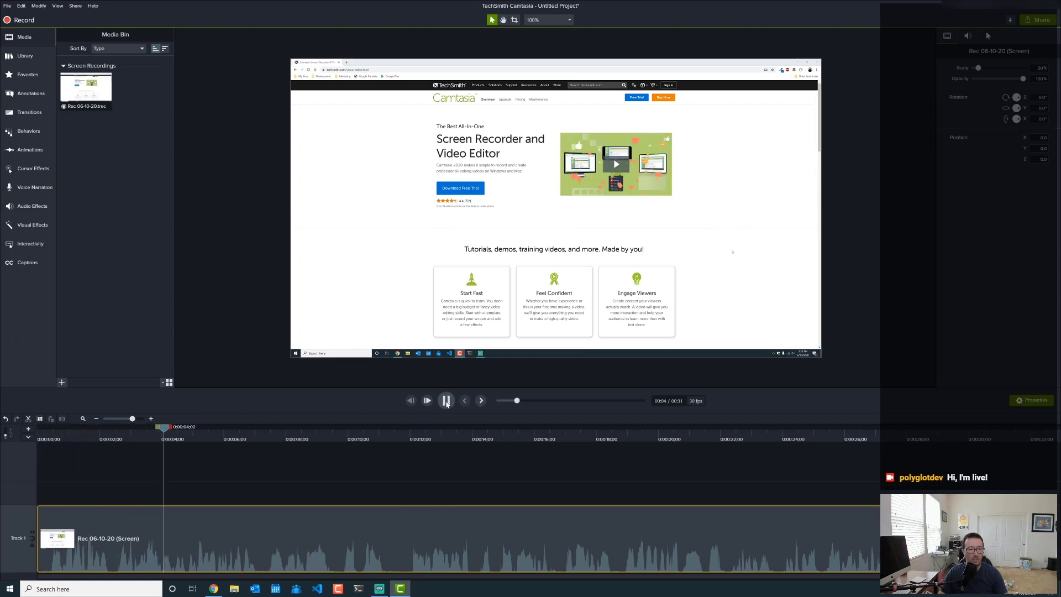
pyautogui.click(446, 402)
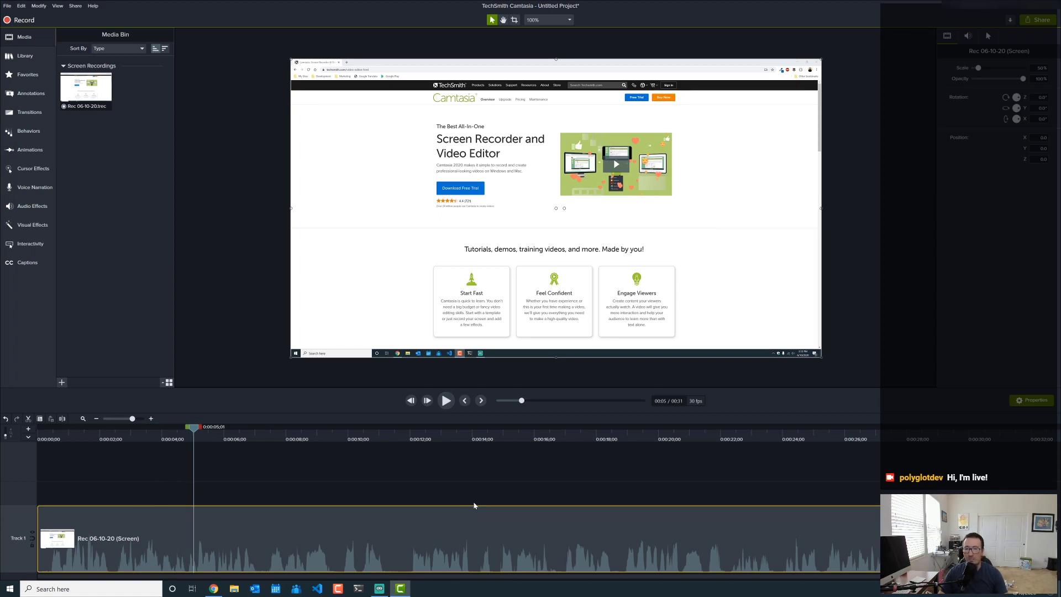
# - Enable Mix to mono in the clip's Audio properties, then replay from the start to about seven seconds
pyautogui.click(968, 37)
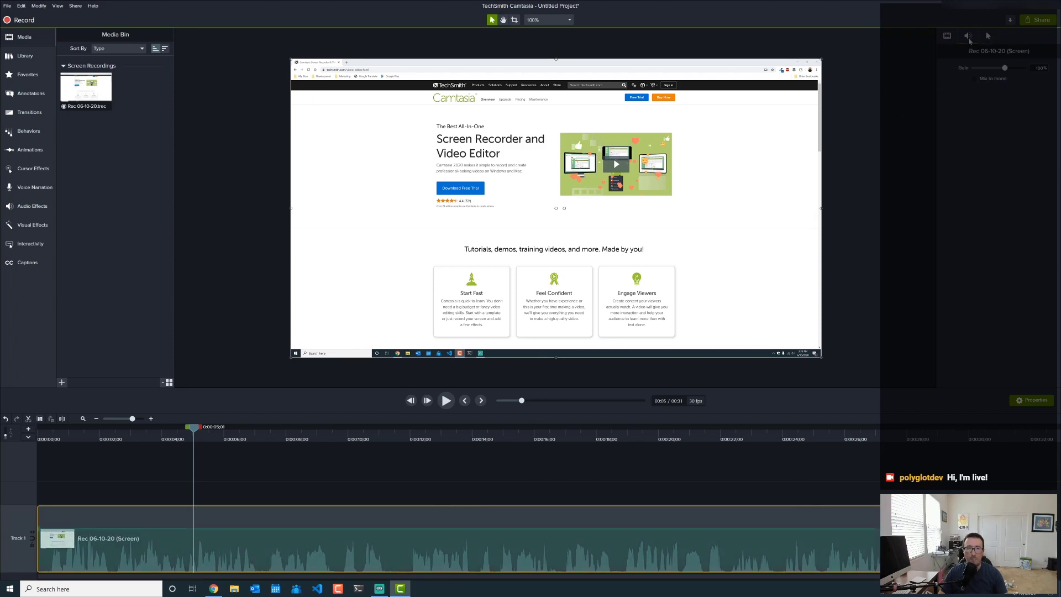
pyautogui.click(975, 81)
pyautogui.click(465, 401)
pyautogui.click(446, 401)
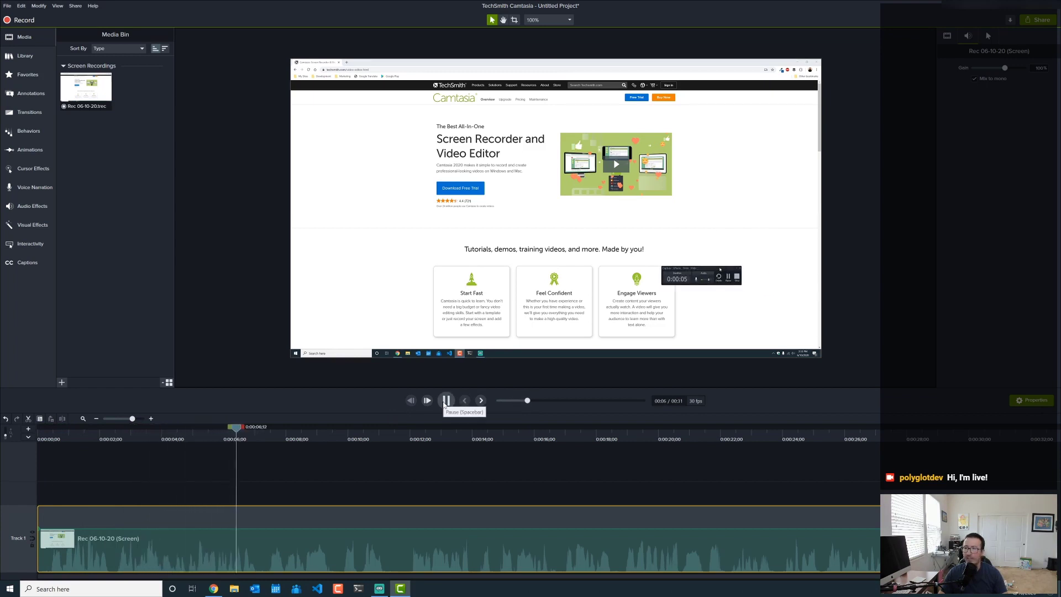
pyautogui.click(447, 400)
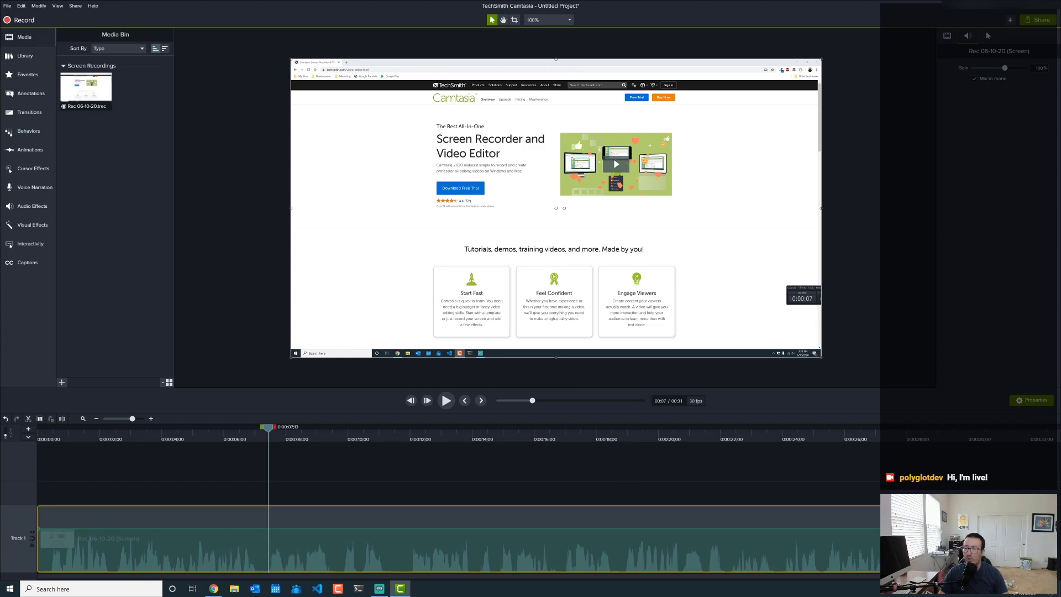
pyautogui.moveTo(318, 529); pyautogui.dragTo(318, 546)
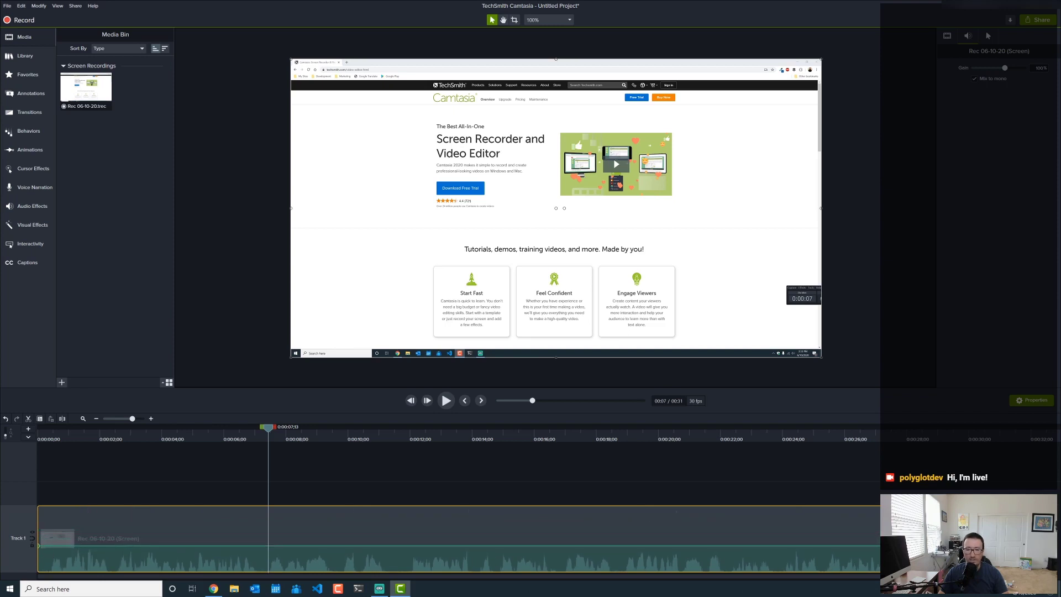
pyautogui.hotkey('ctrl', 'z')
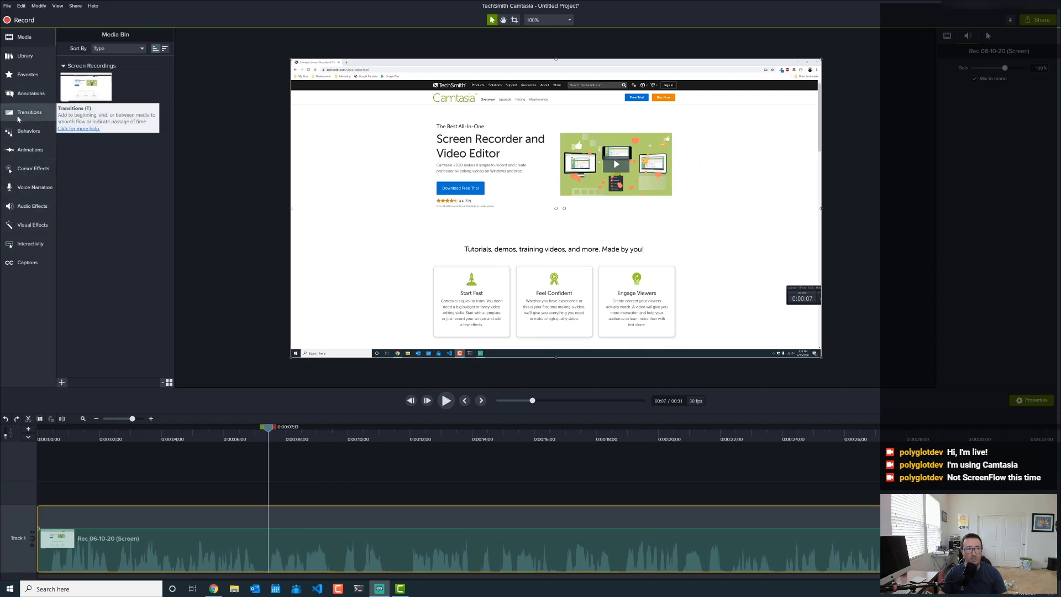
# - Drag the Custom animation preset onto the recording clip near 7 seconds and select it
pyautogui.click(30, 151)
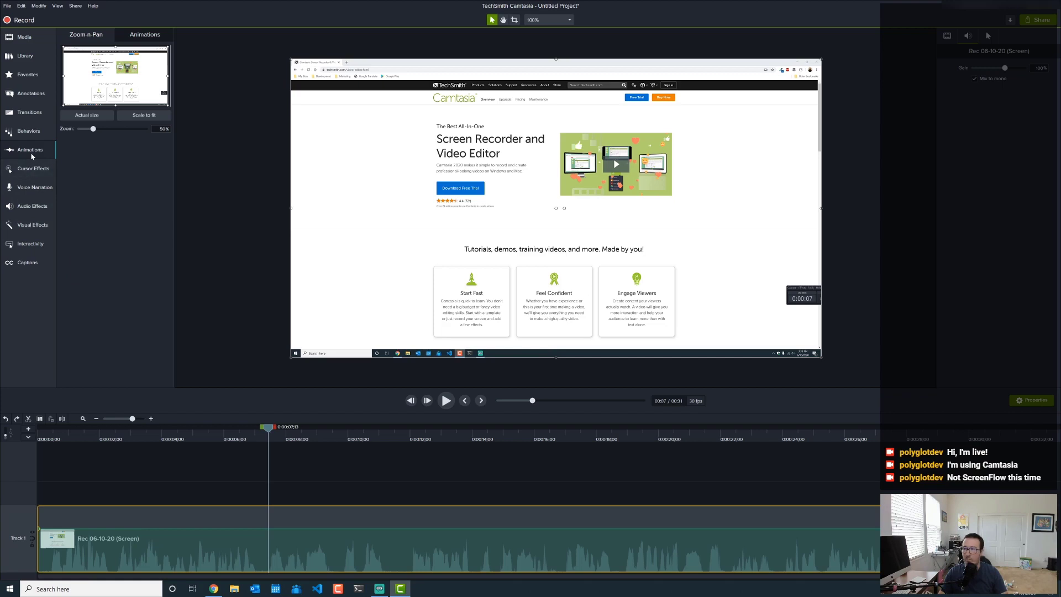
pyautogui.click(144, 37)
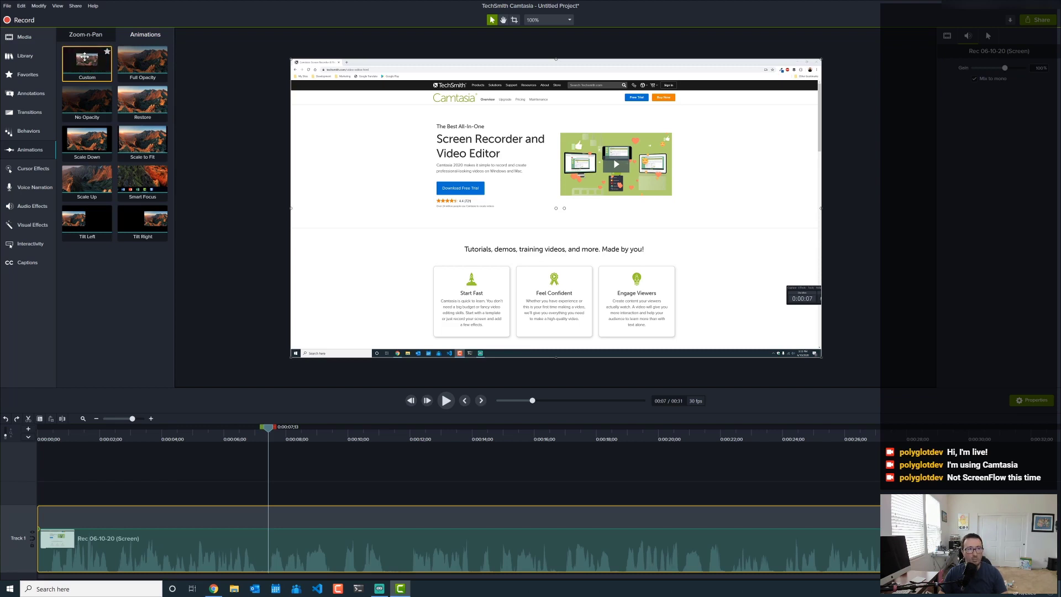
pyautogui.moveTo(80, 62); pyautogui.dragTo(260, 542)
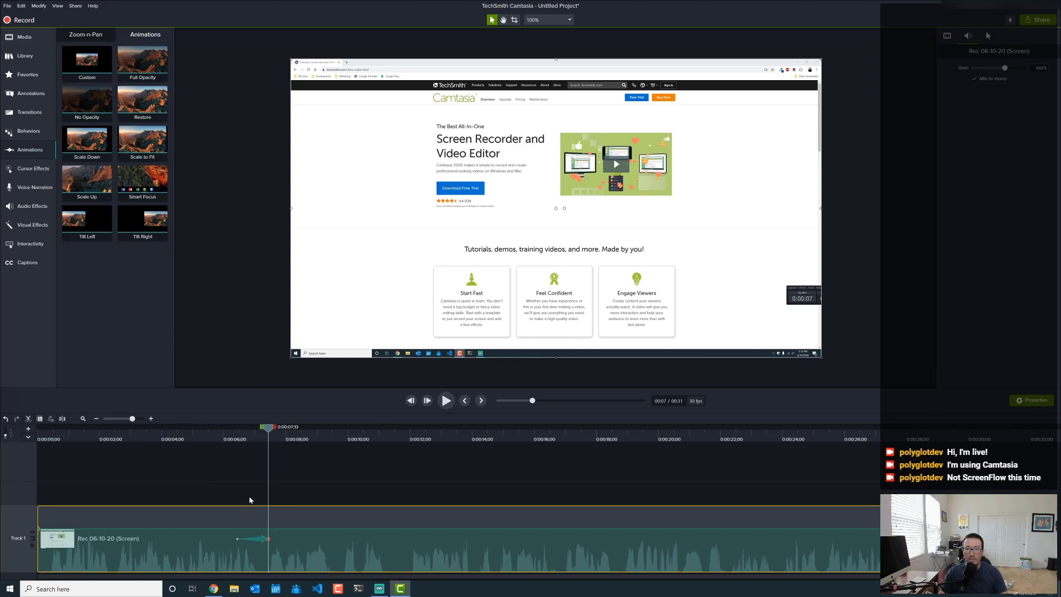
pyautogui.click(269, 538)
# - Set the clip's Scale to 200% and reposition it to frame the promo illustration
pyautogui.click(944, 37)
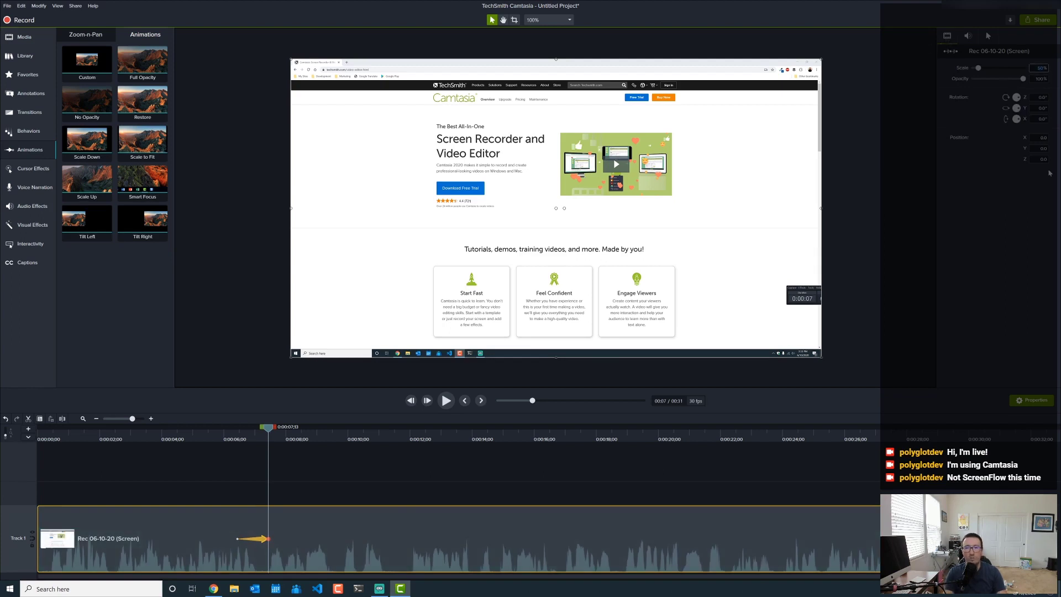
pyautogui.write('12')
pyautogui.write('200')
pyautogui.press('Return')
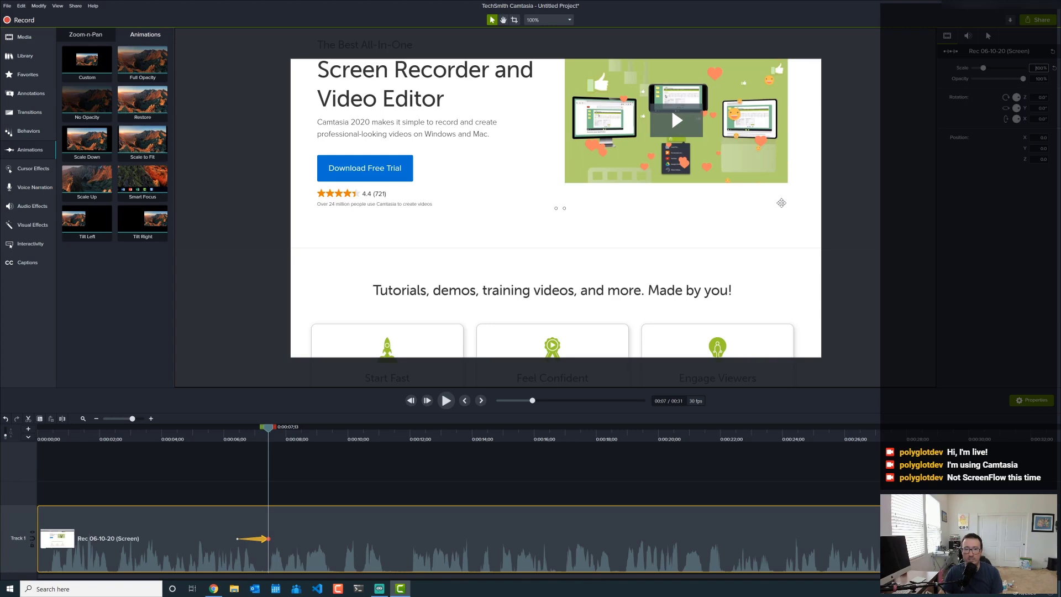
pyautogui.moveTo(784, 203); pyautogui.dragTo(518, 308)
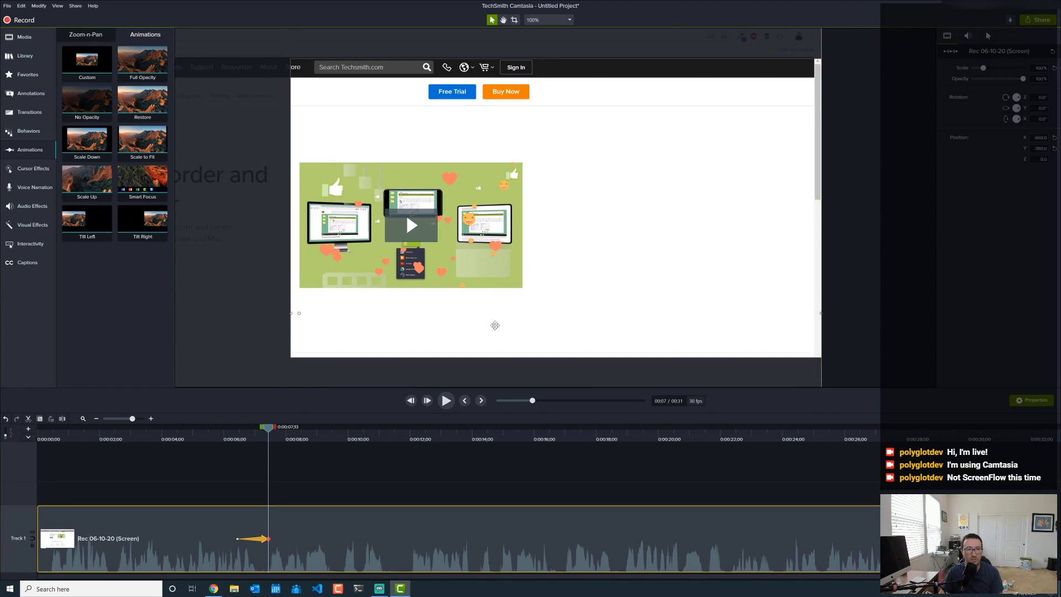
# - Preview the zoom-in animation from just before the seven-second mark
pyautogui.click(211, 440)
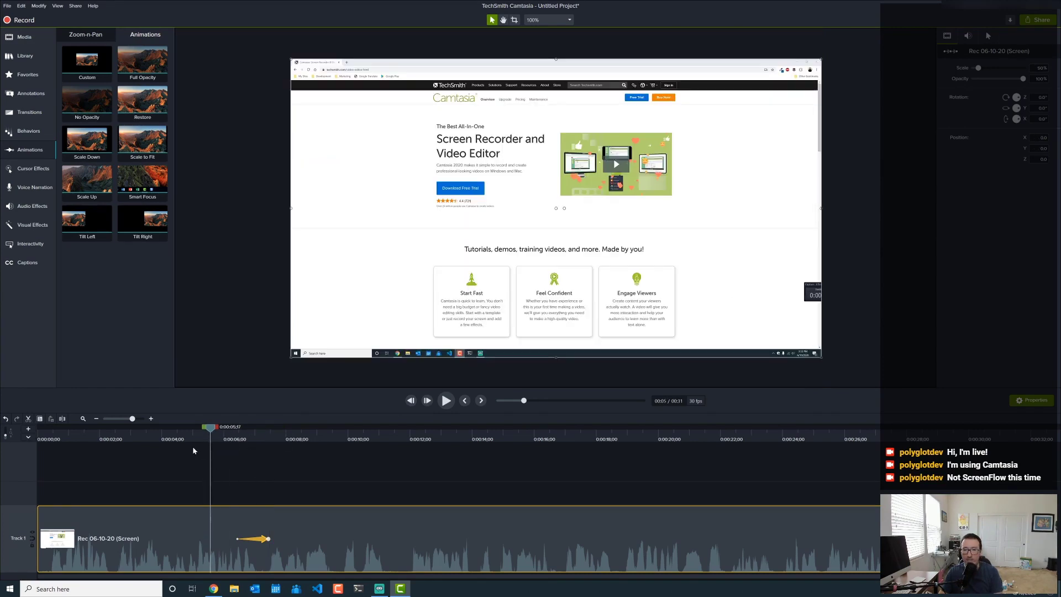
pyautogui.click(446, 401)
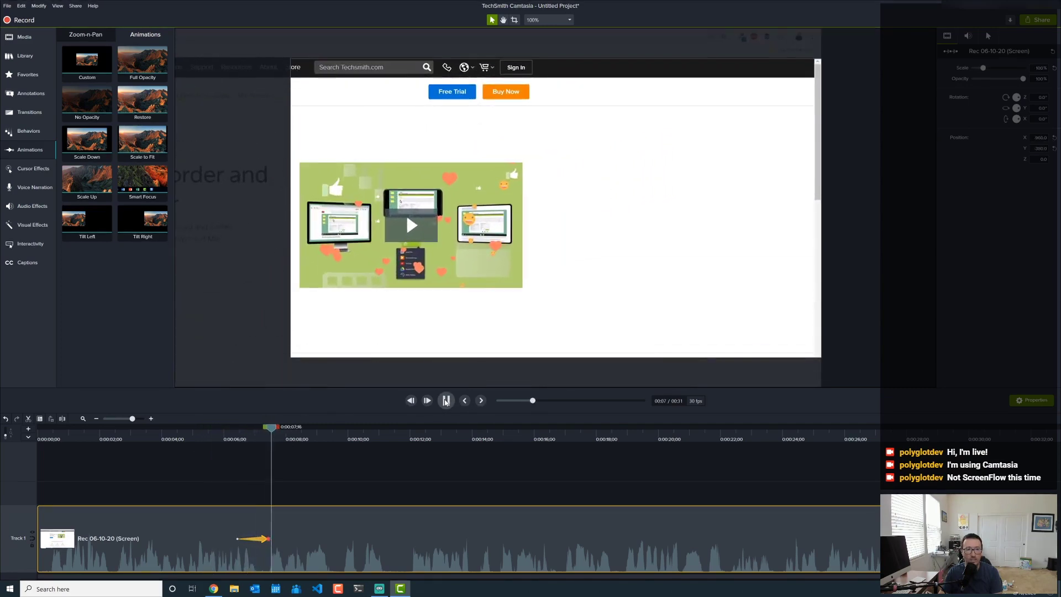
pyautogui.click(446, 401)
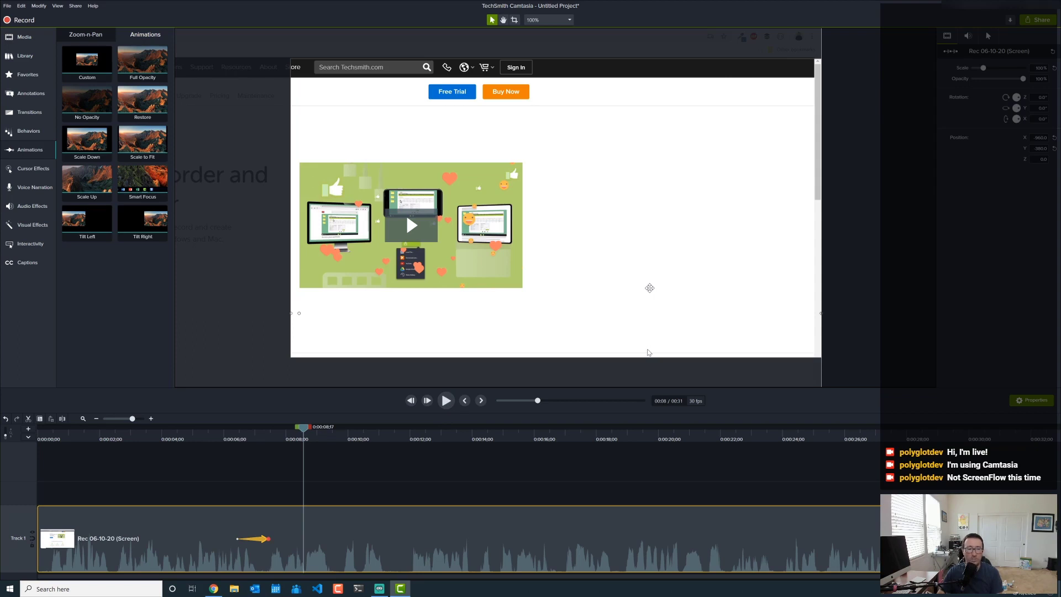
pyautogui.click(504, 433)
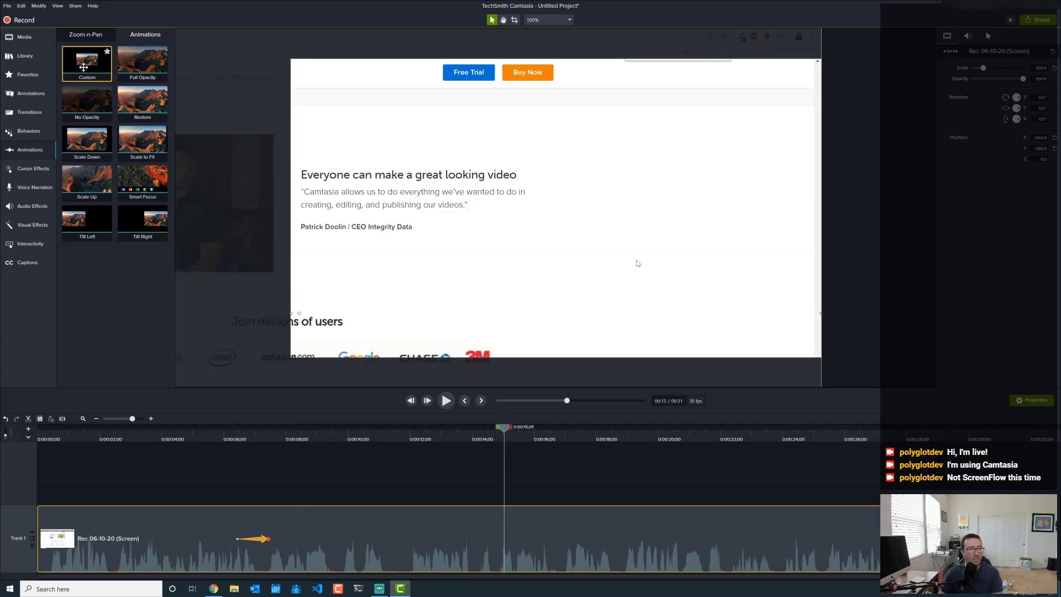
pyautogui.moveTo(75, 59); pyautogui.dragTo(498, 536)
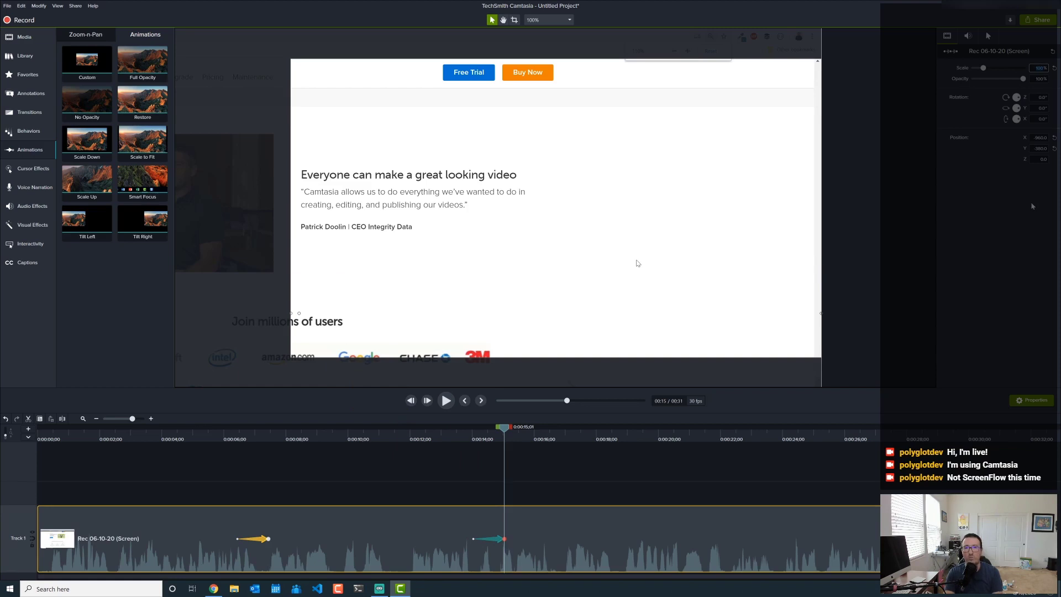
pyautogui.write('50')
pyautogui.press('Return')
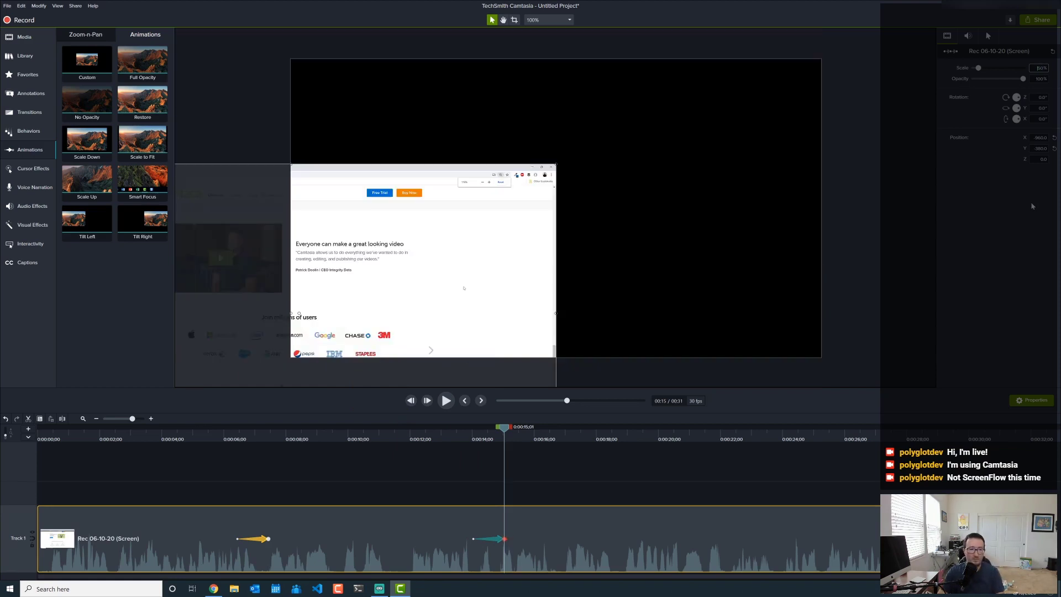
pyautogui.moveTo(464, 252); pyautogui.dragTo(731, 146)
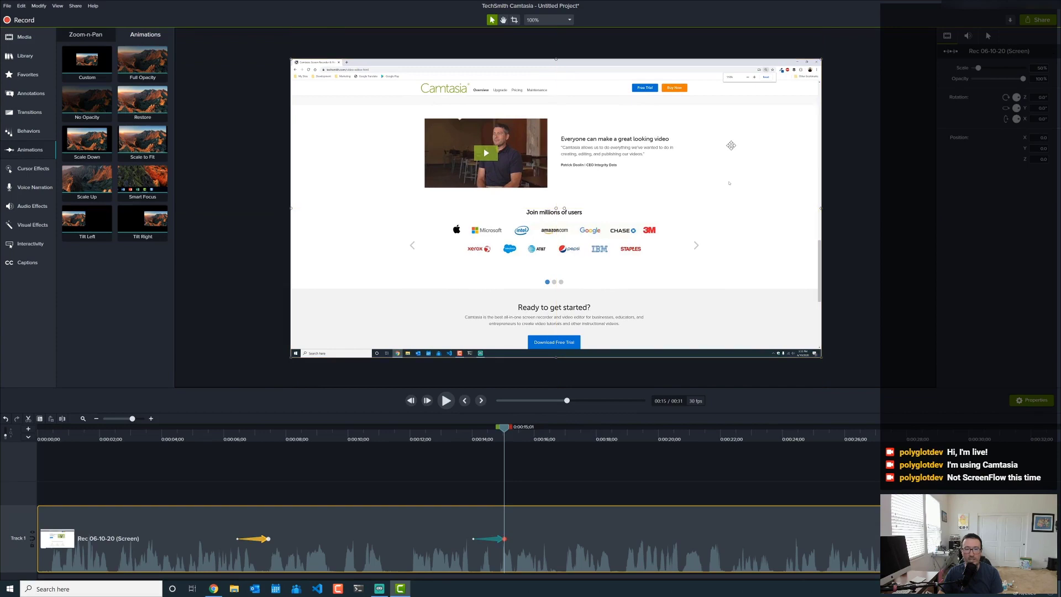
pyautogui.click(417, 439)
pyautogui.click(446, 400)
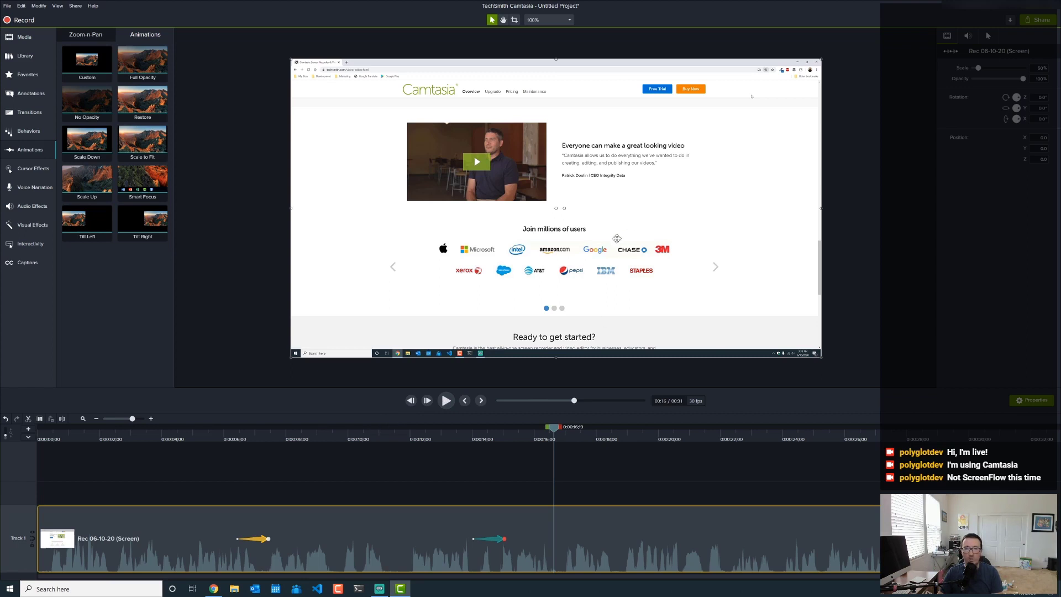
# - Close the untitled project without saving, close Chrome, and open the Getting Started with Hugo project
pyautogui.click(1049, 11)
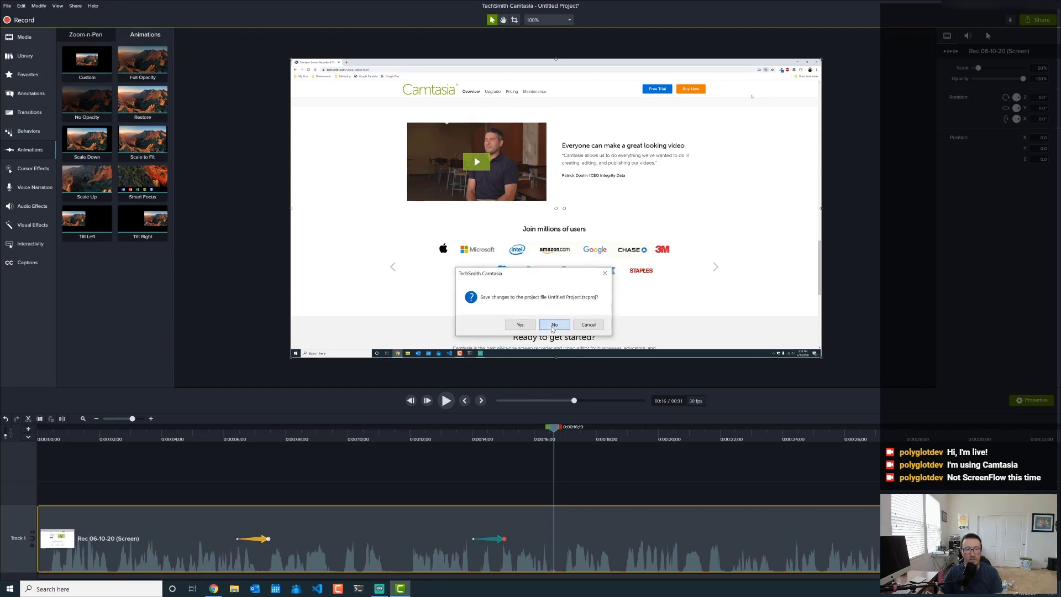
pyautogui.click(553, 328)
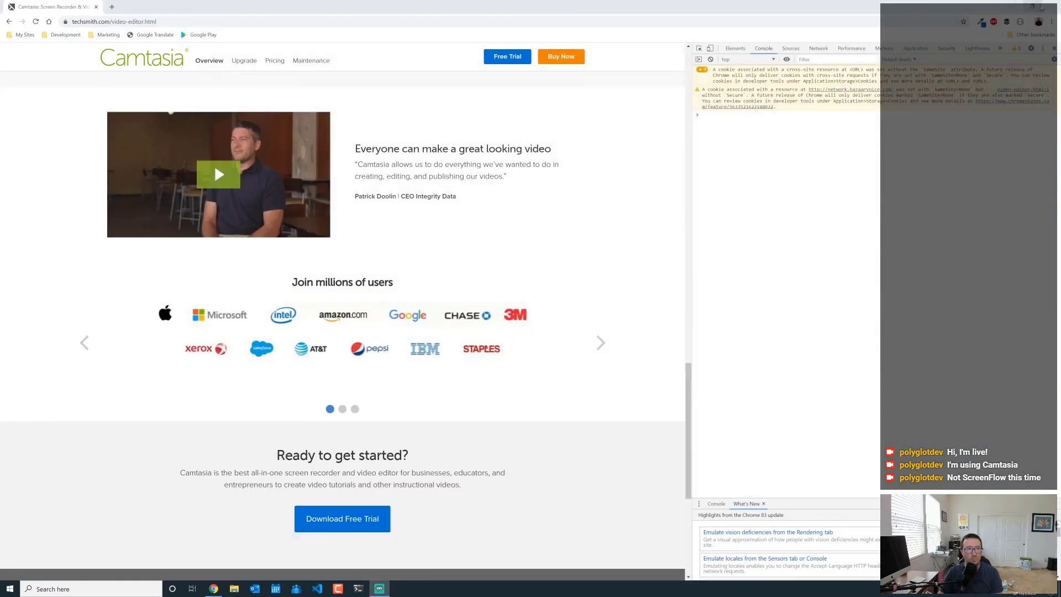
pyautogui.click(1051, 7)
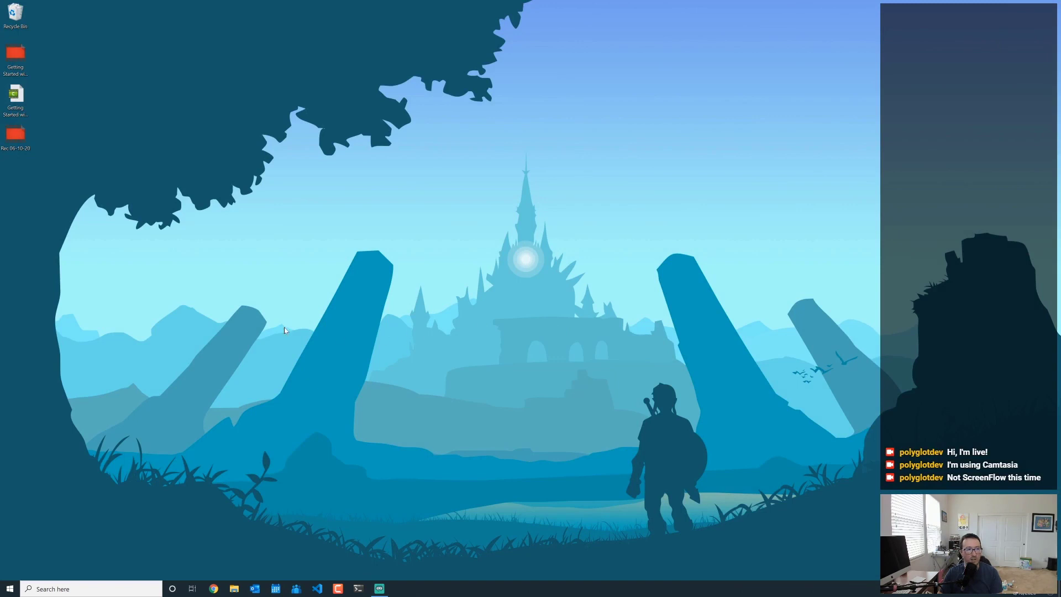
pyautogui.click(15, 95)
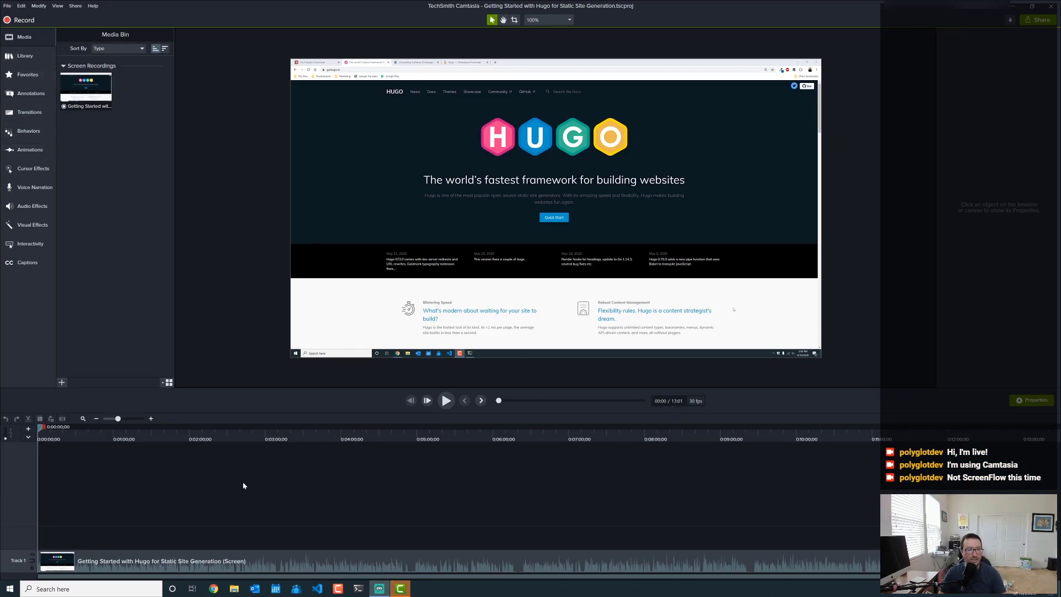
# - Enlarge Track 1, zoom the timeline in, and preview the Hugo recording to about 0:03
pyautogui.moveTo(2, 548); pyautogui.dragTo(12, 501)
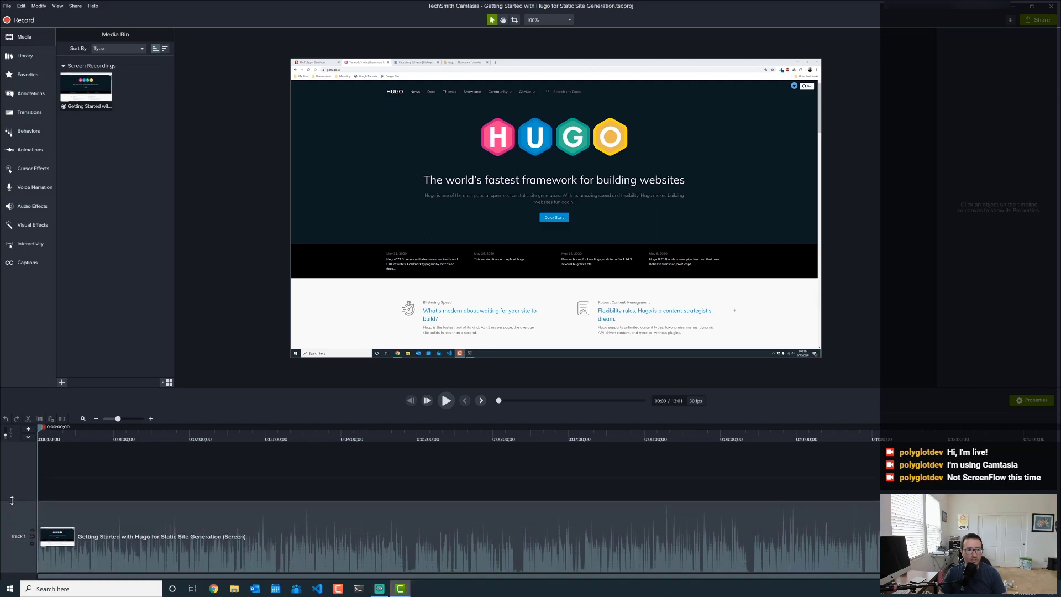
pyautogui.click(131, 419)
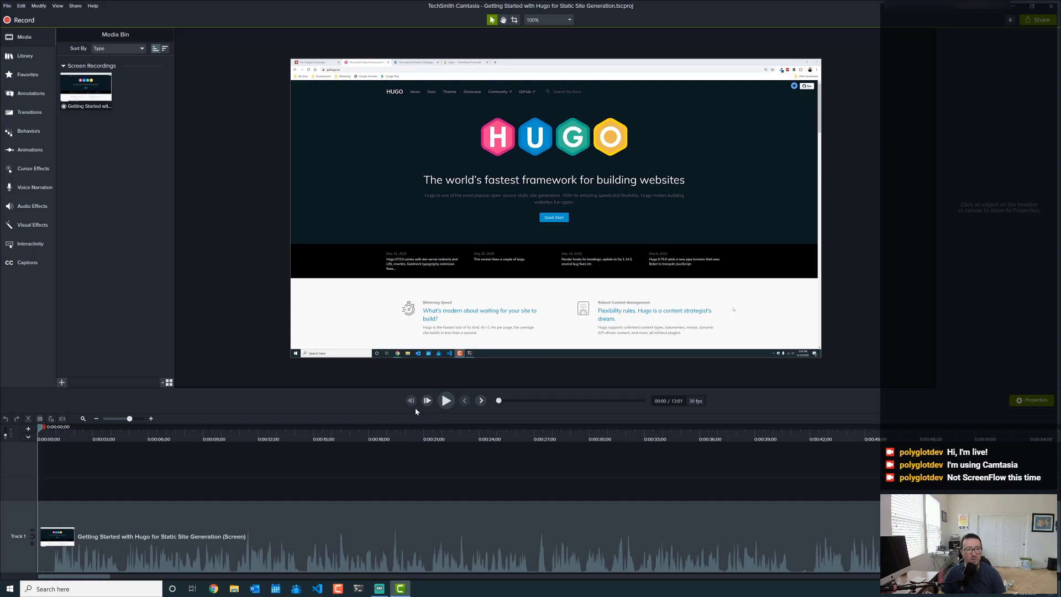
pyautogui.click(446, 400)
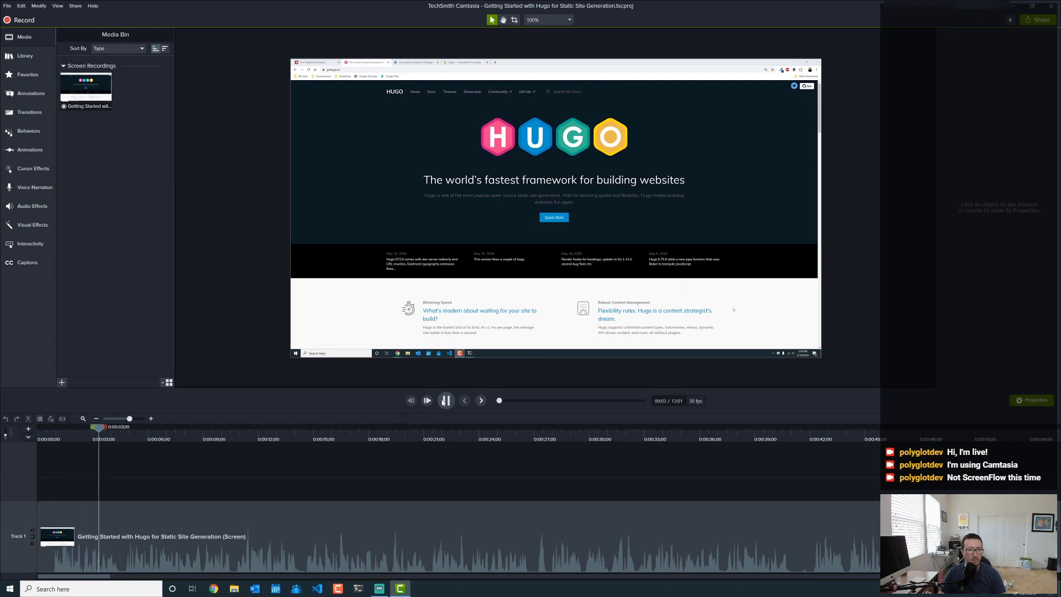
pyautogui.click(443, 401)
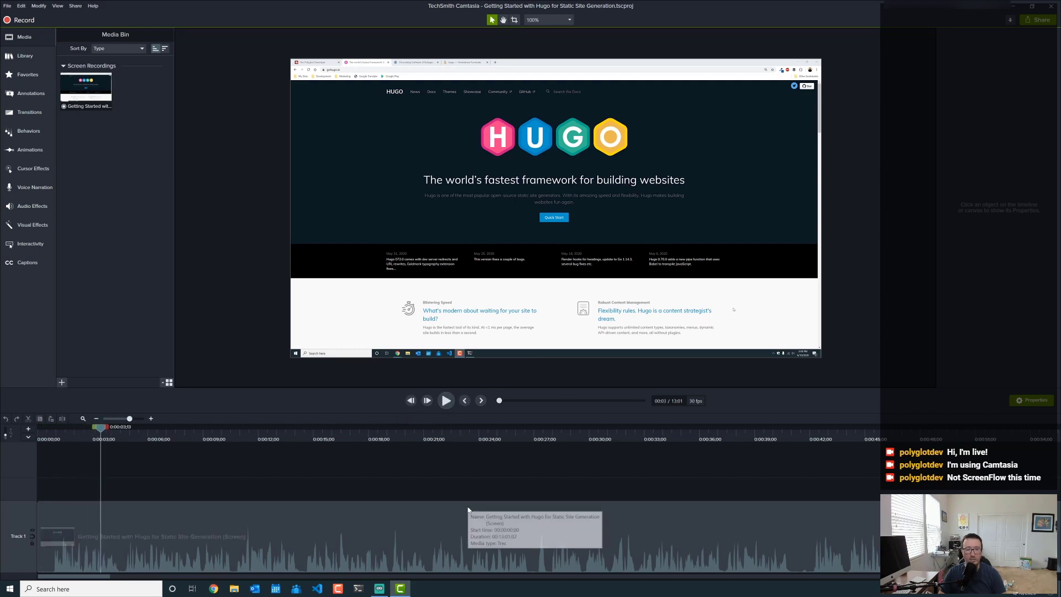
# - Select the Hugo clip, enable Mix to mono in its Audio properties, and play briefly to check
pyautogui.click(402, 523)
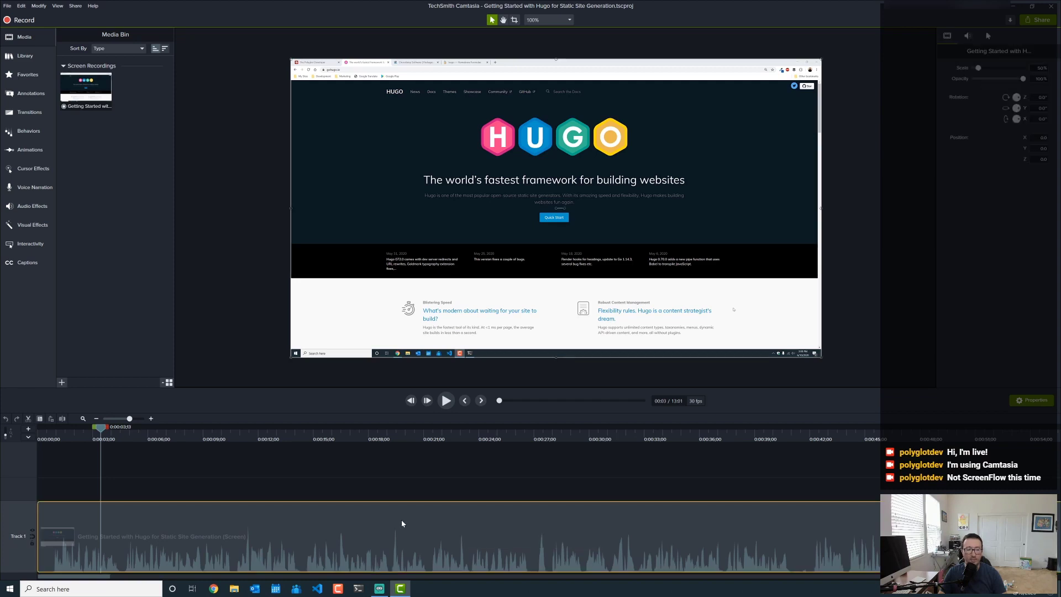
pyautogui.click(965, 38)
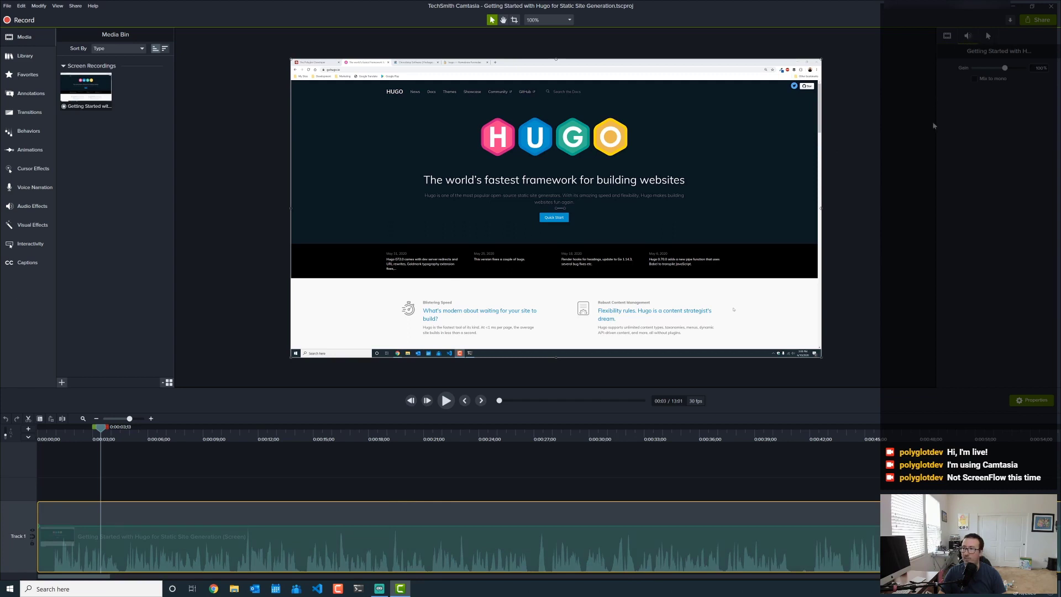
pyautogui.click(975, 79)
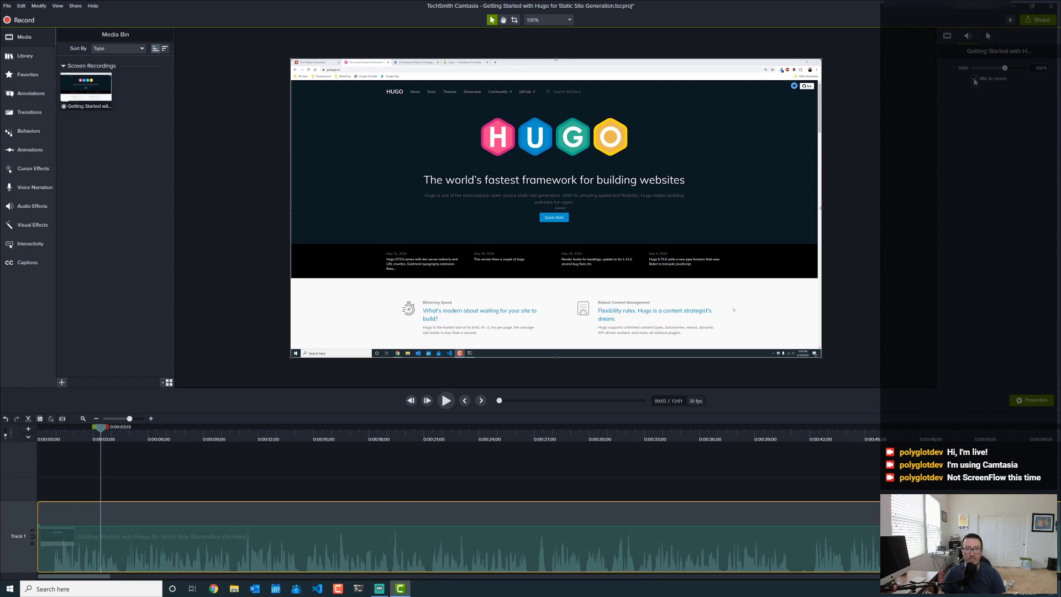
pyautogui.click(447, 401)
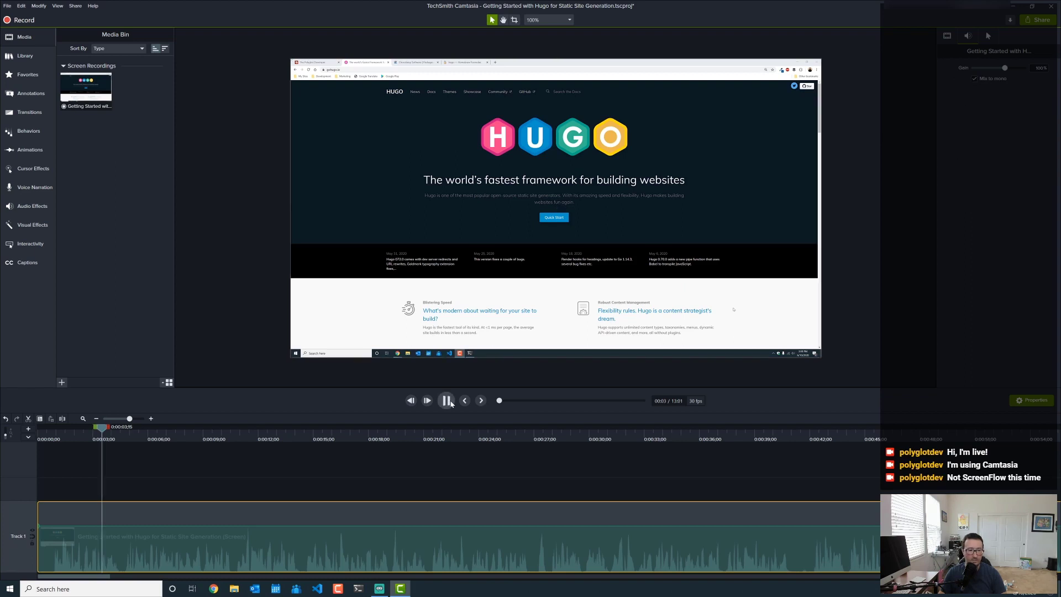
pyautogui.click(446, 402)
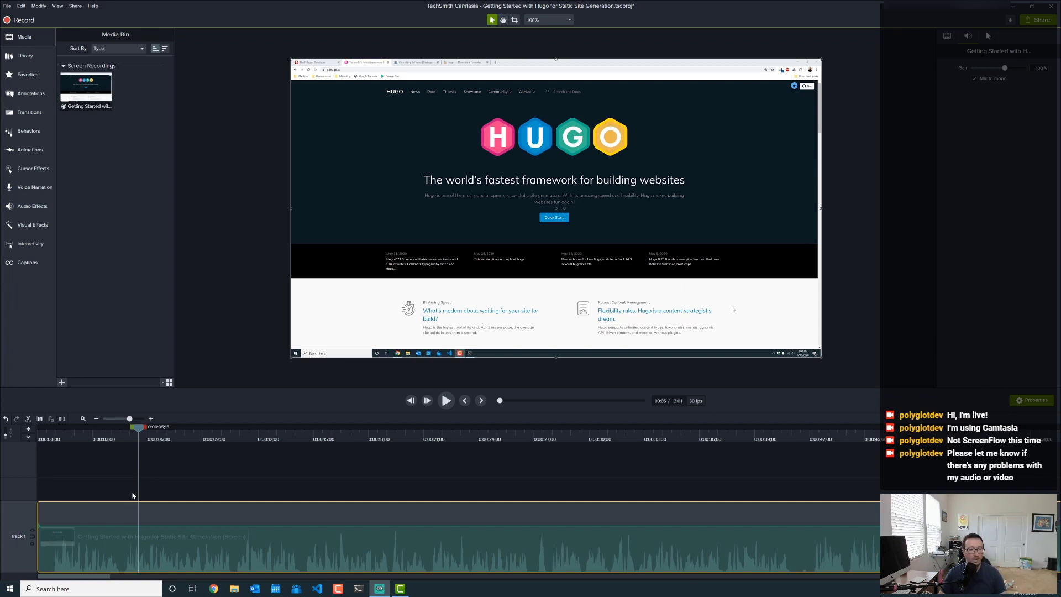
pyautogui.click(465, 401)
pyautogui.click(448, 402)
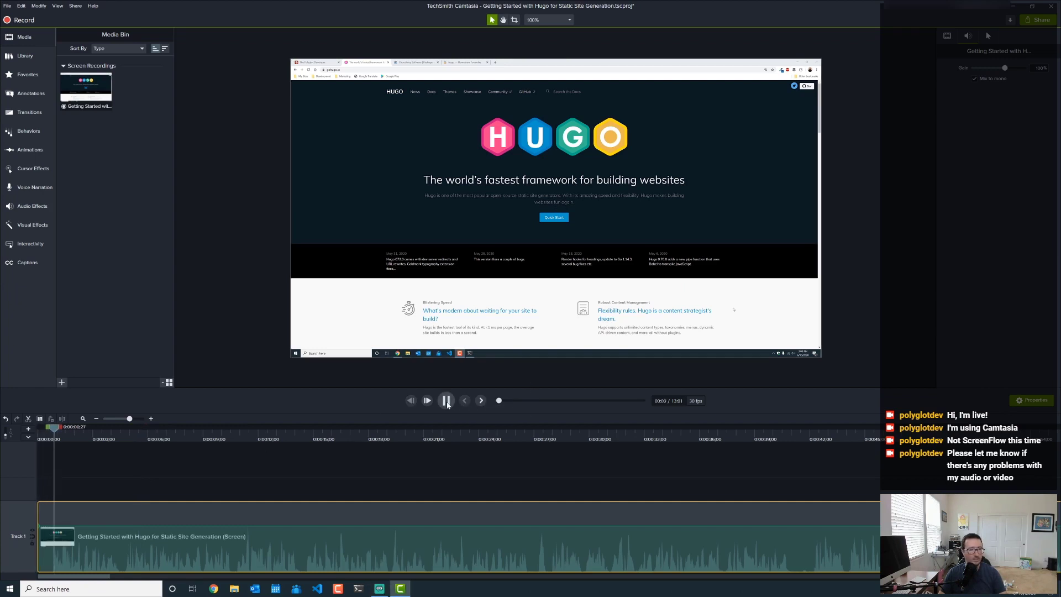
pyautogui.click(135, 419)
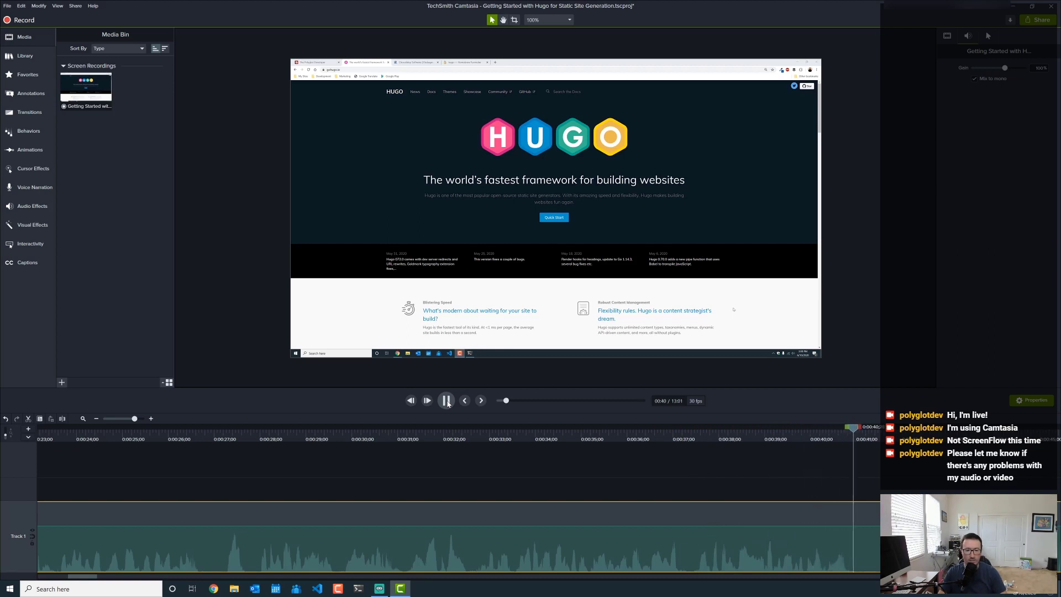
pyautogui.click(446, 401)
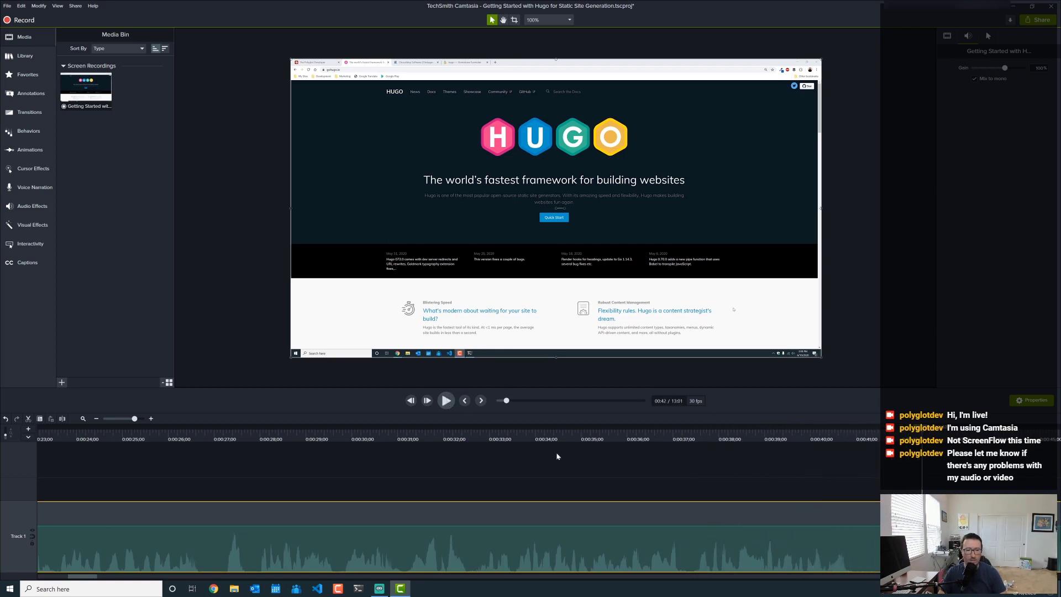
pyautogui.click(855, 439)
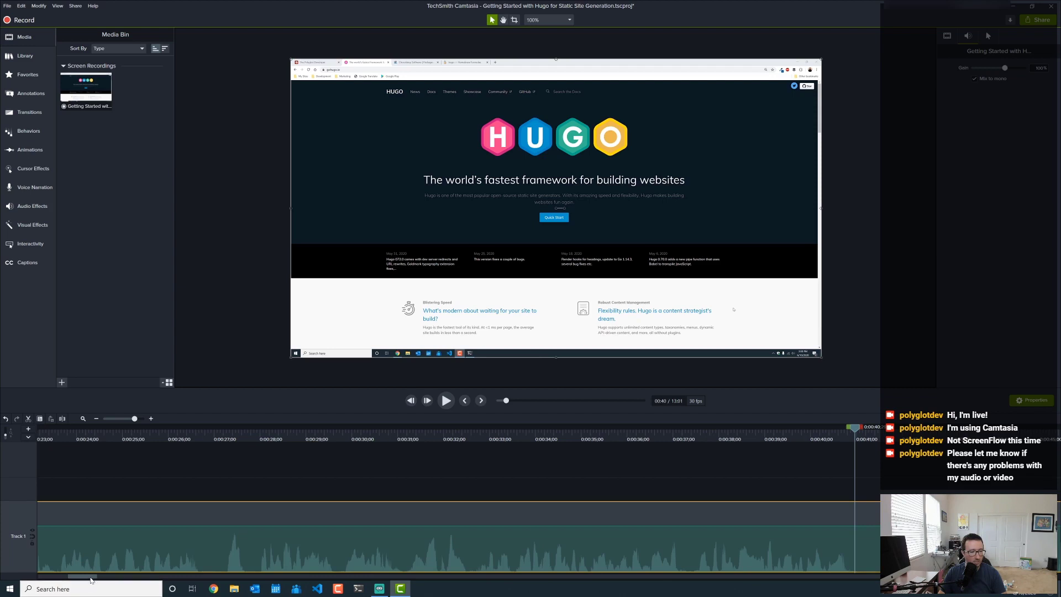
pyautogui.moveTo(92, 578); pyautogui.dragTo(108, 580)
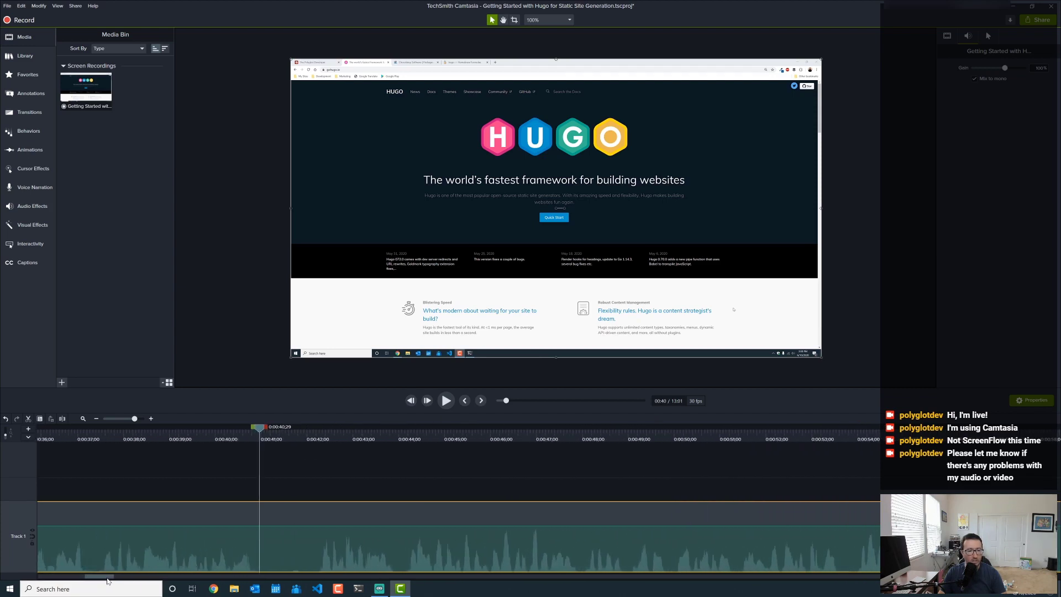
# - Split the Hugo clip at 0:42;07
pyautogui.click(263, 465)
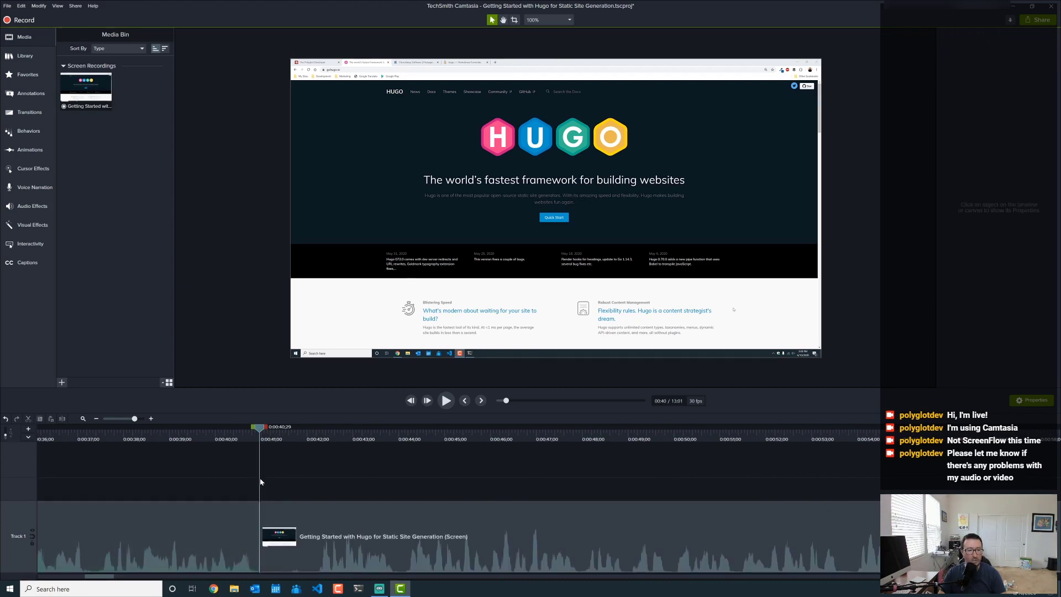
pyautogui.click(318, 440)
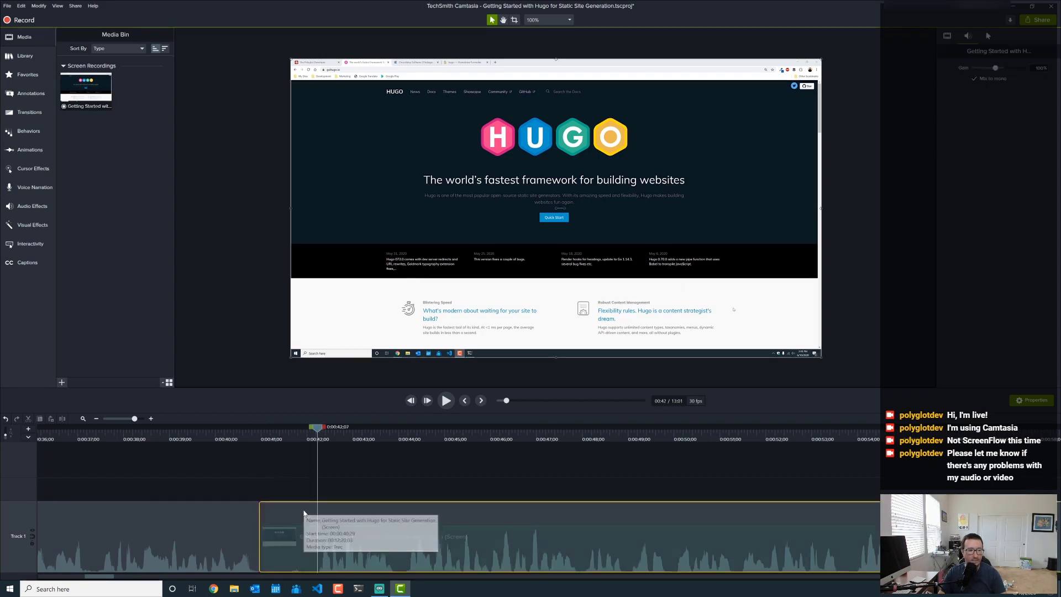
pyautogui.press('s')
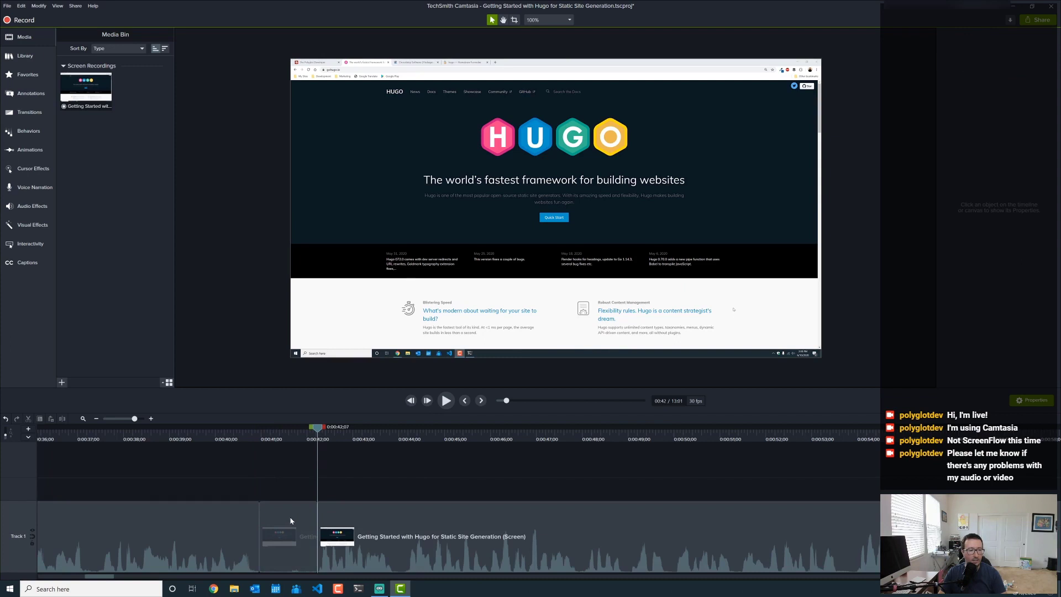
# - Ripple-delete the short piece before the split, then play across the cut to check it
pyautogui.click(285, 509)
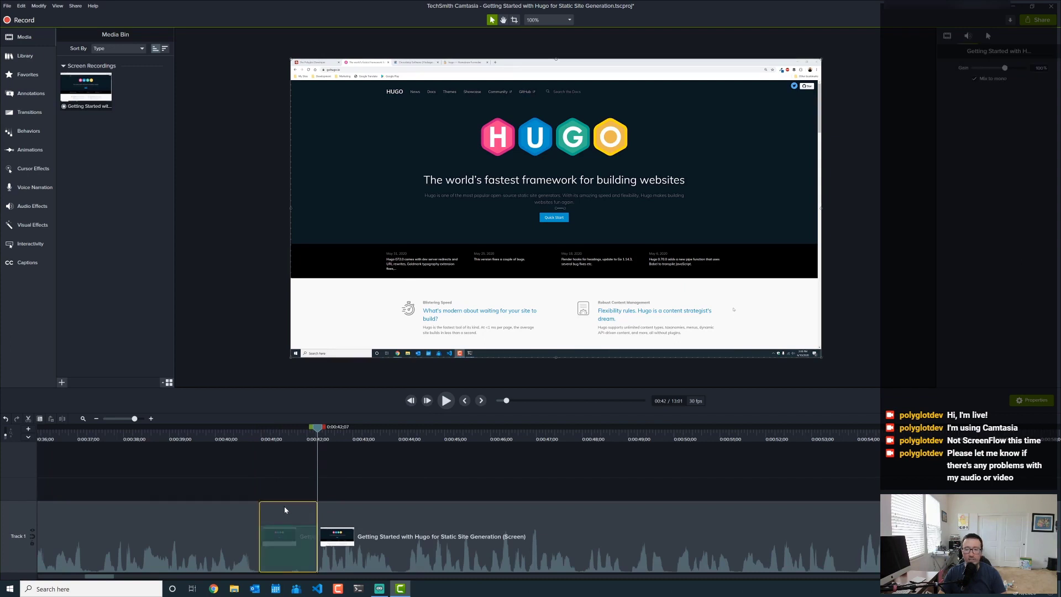
pyautogui.press('Delete')
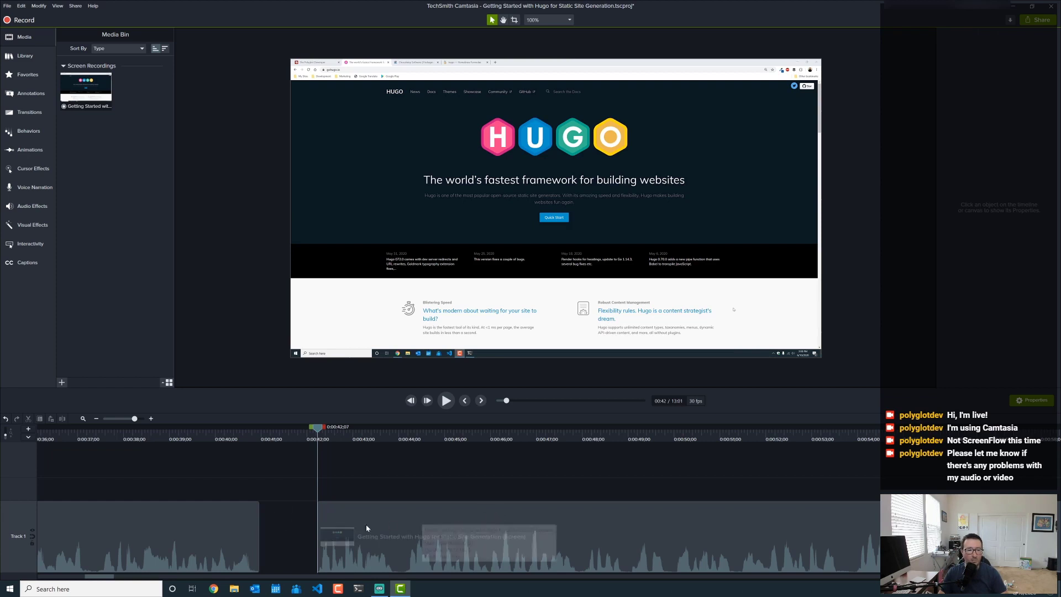
pyautogui.hotkey('ctrl', 'z')
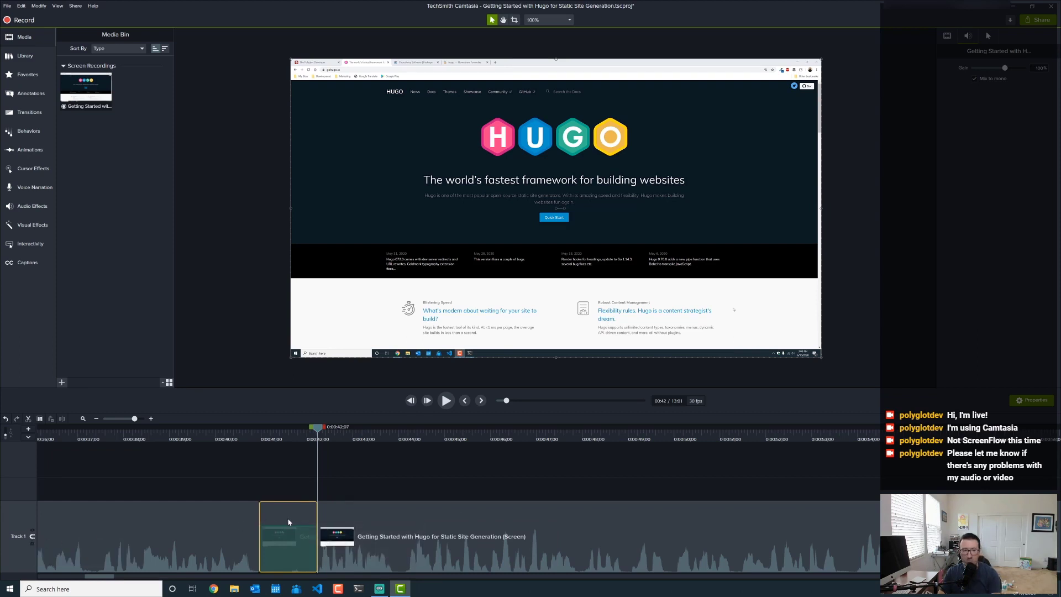
pyautogui.hotkey('ctrl', 'BackSpace')
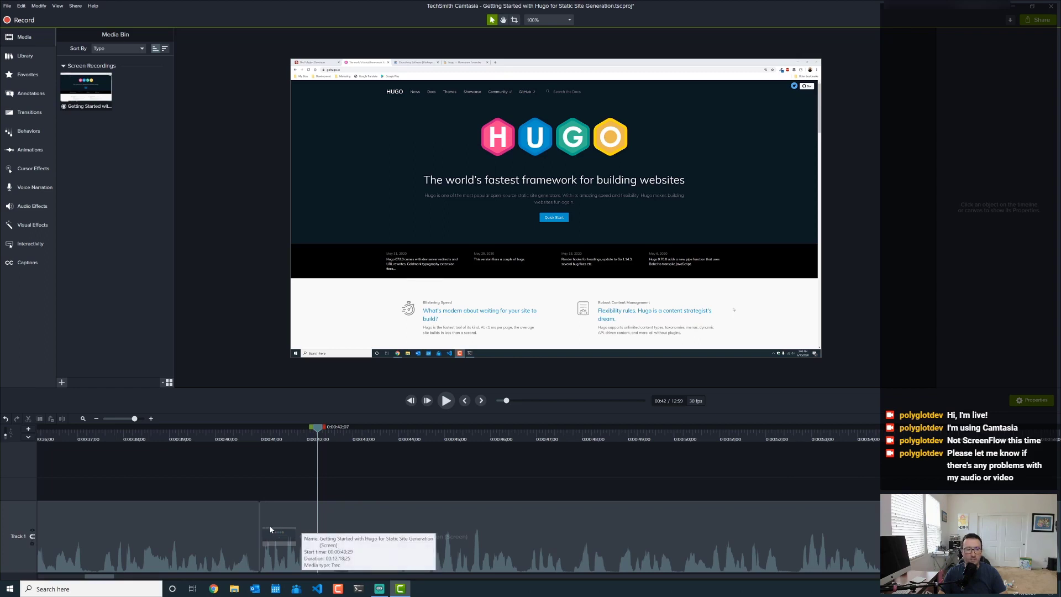
pyautogui.click(200, 439)
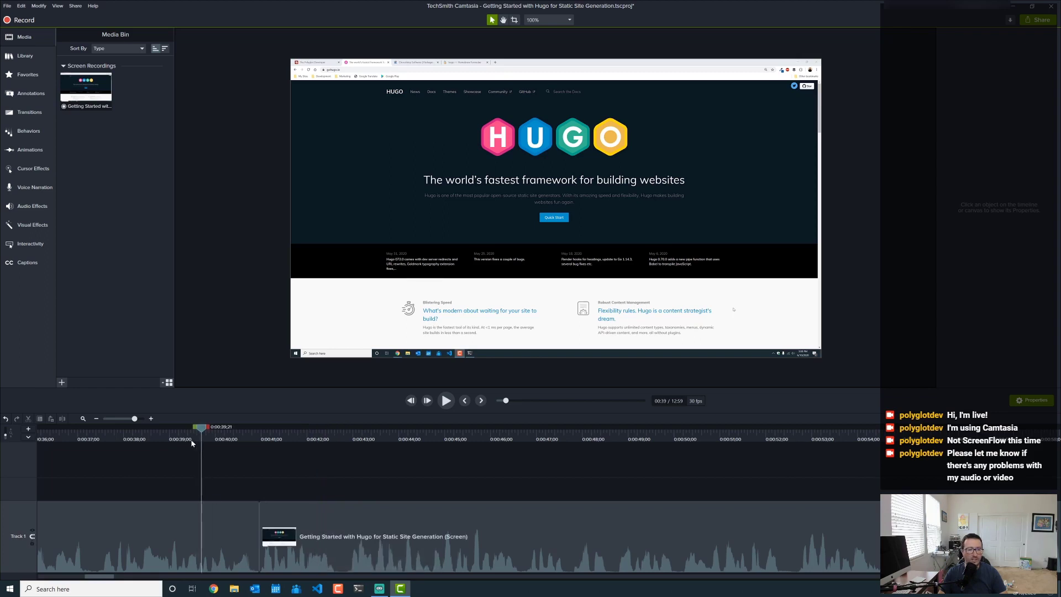
pyautogui.click(445, 403)
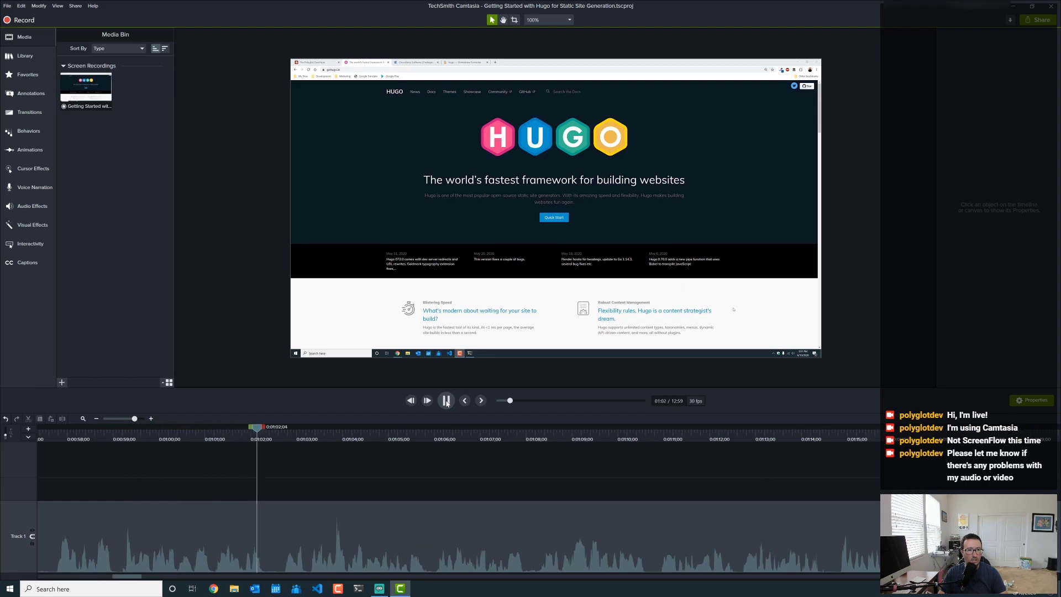
# - Add a Custom animation to the browser footage on Track 1 near 1:02
pyautogui.click(449, 402)
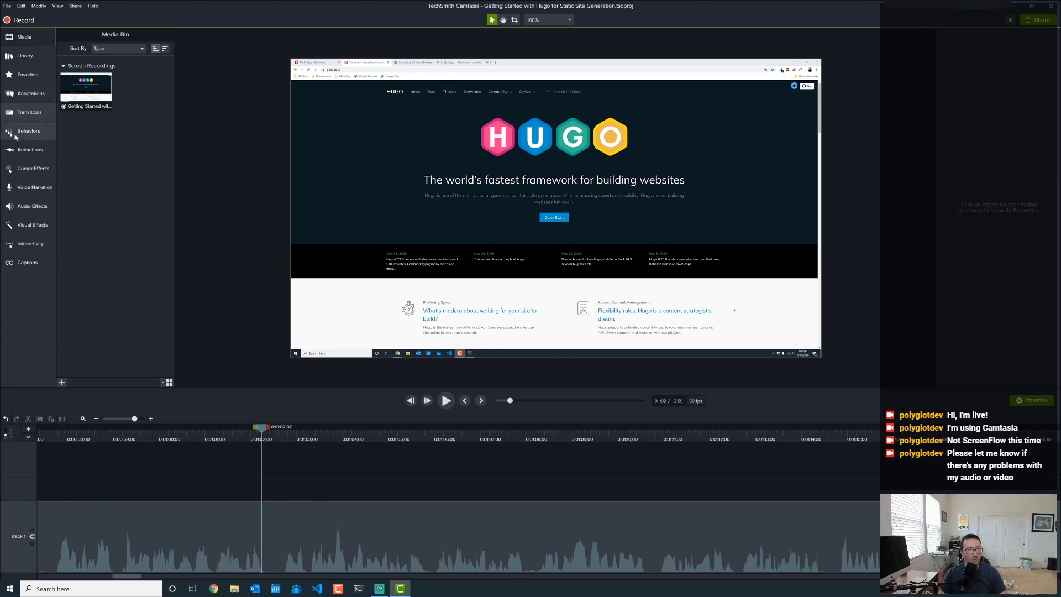
pyautogui.click(21, 155)
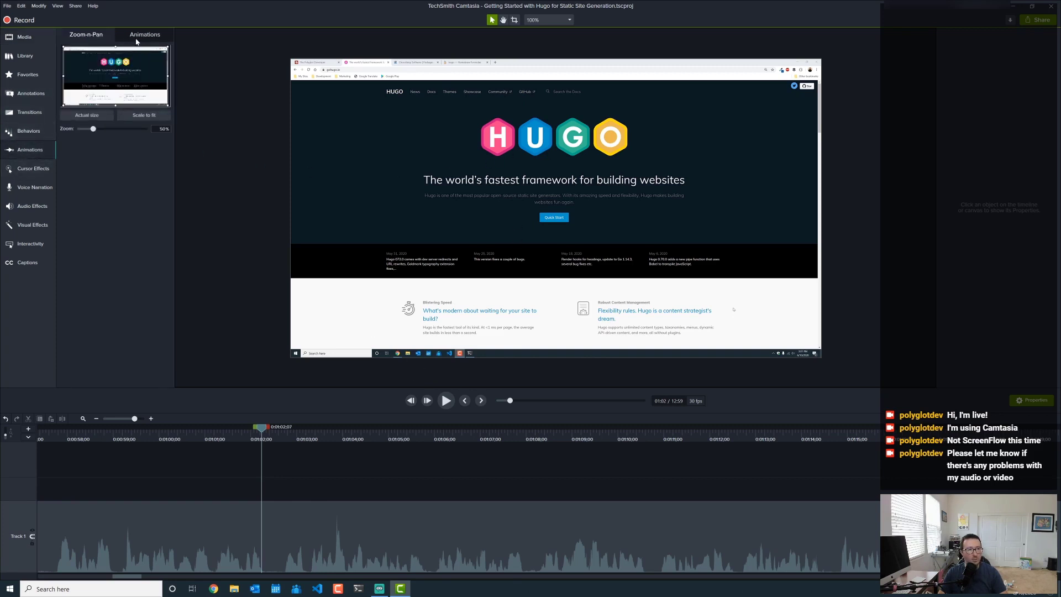
pyautogui.click(145, 36)
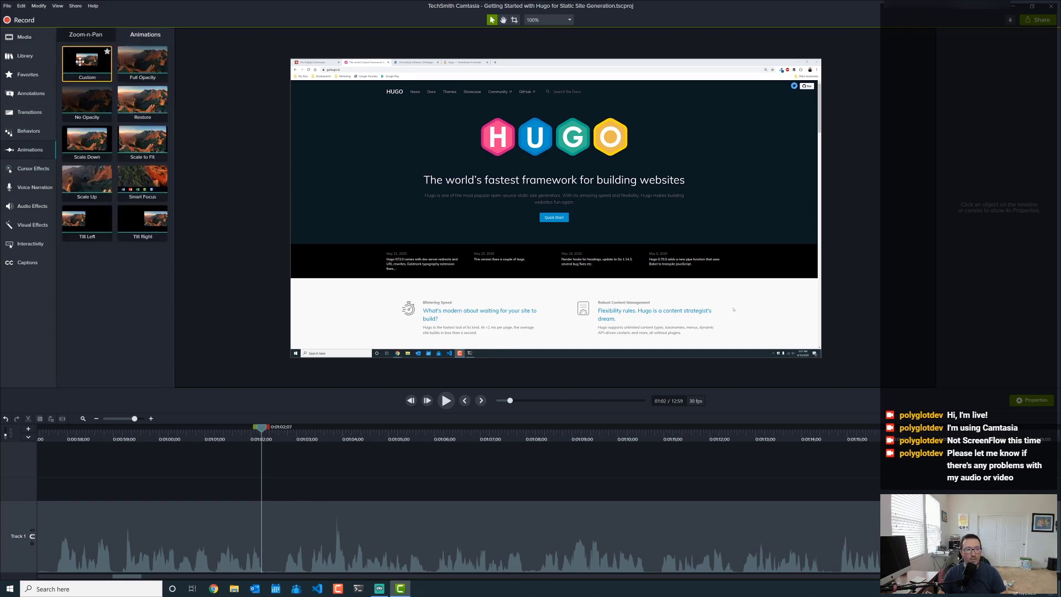
pyautogui.moveTo(79, 63); pyautogui.dragTo(249, 538)
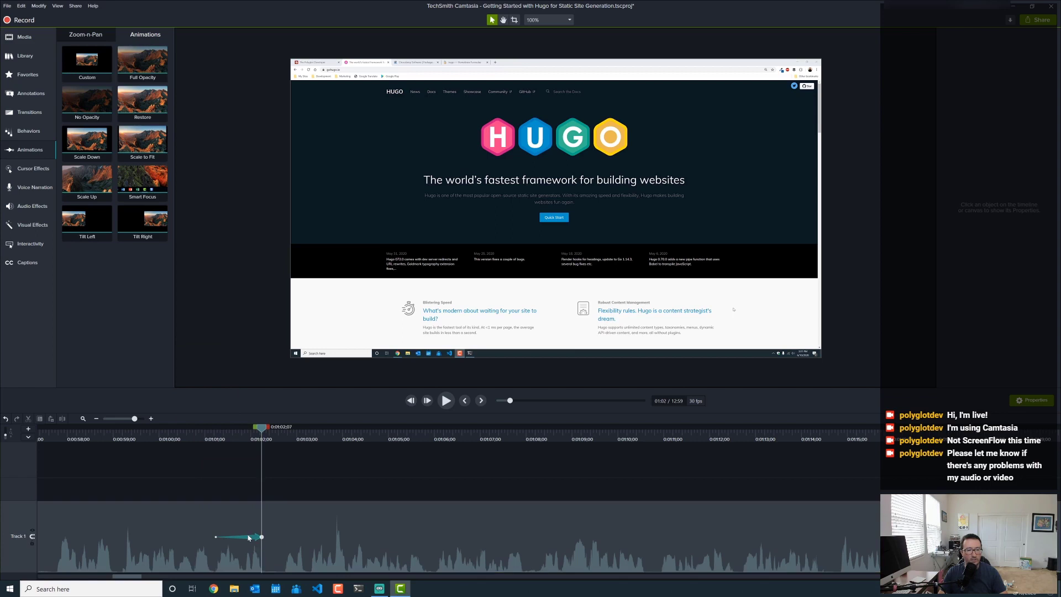
pyautogui.click(261, 536)
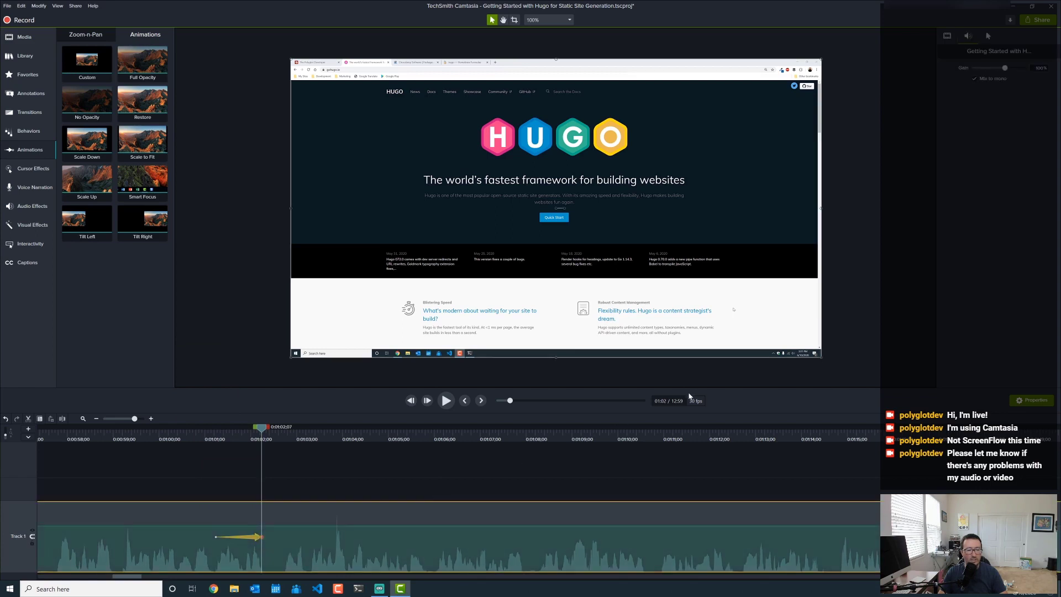
# - Scale the footage to 75% and shift it down to frame the Hugo nav bar and headline
pyautogui.click(947, 37)
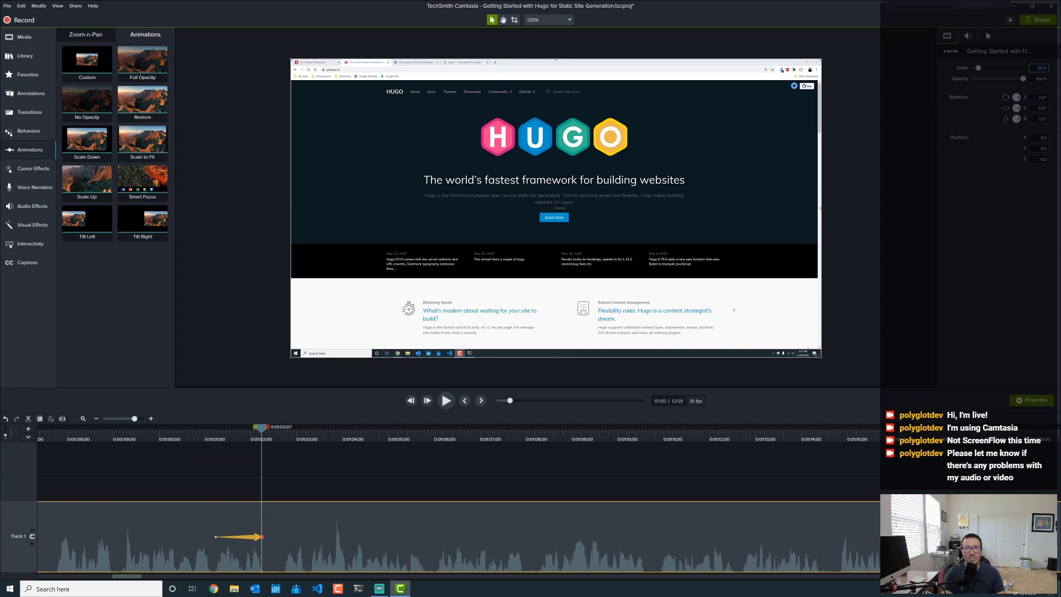
pyautogui.press('Return')
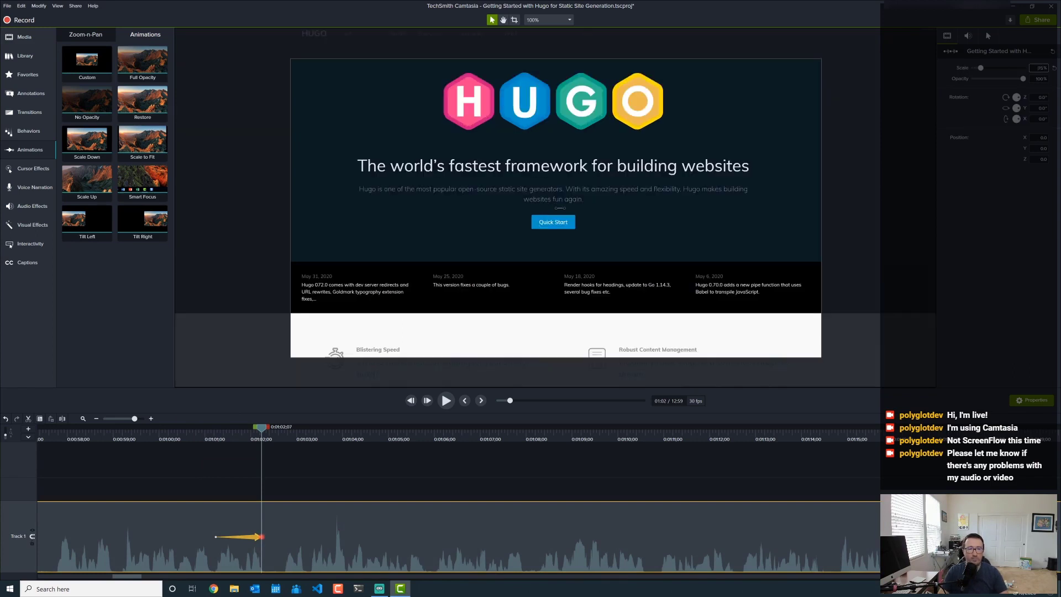
pyautogui.moveTo(579, 164); pyautogui.dragTo(581, 206)
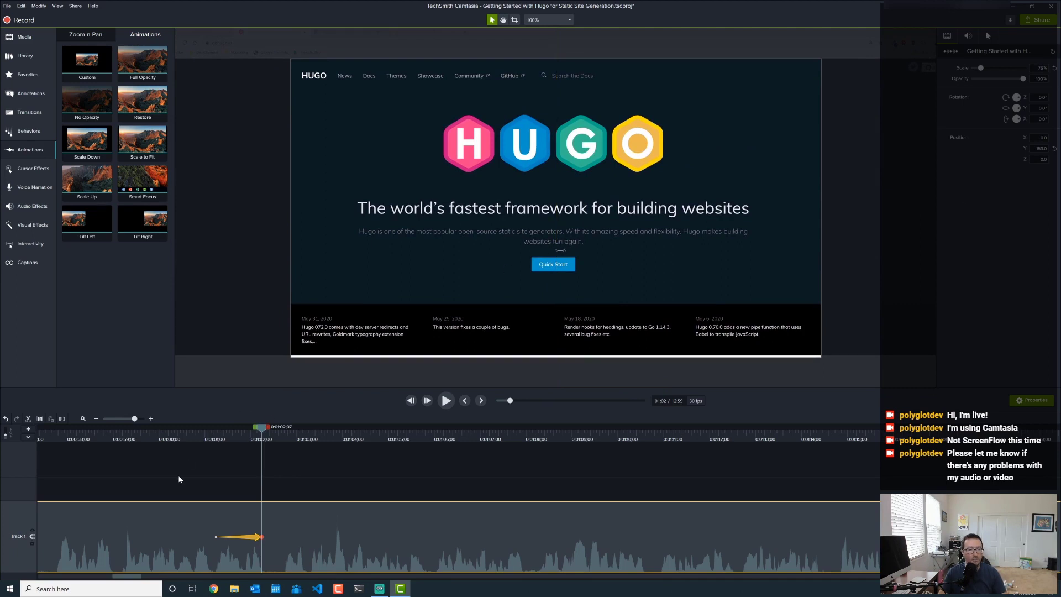
pyautogui.click(160, 475)
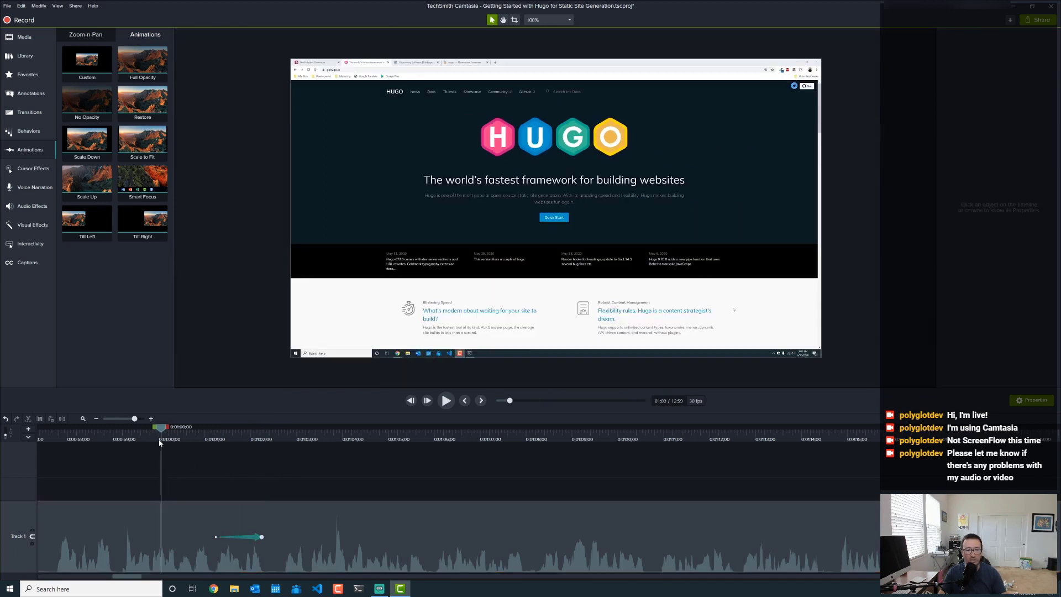
pyautogui.click(450, 401)
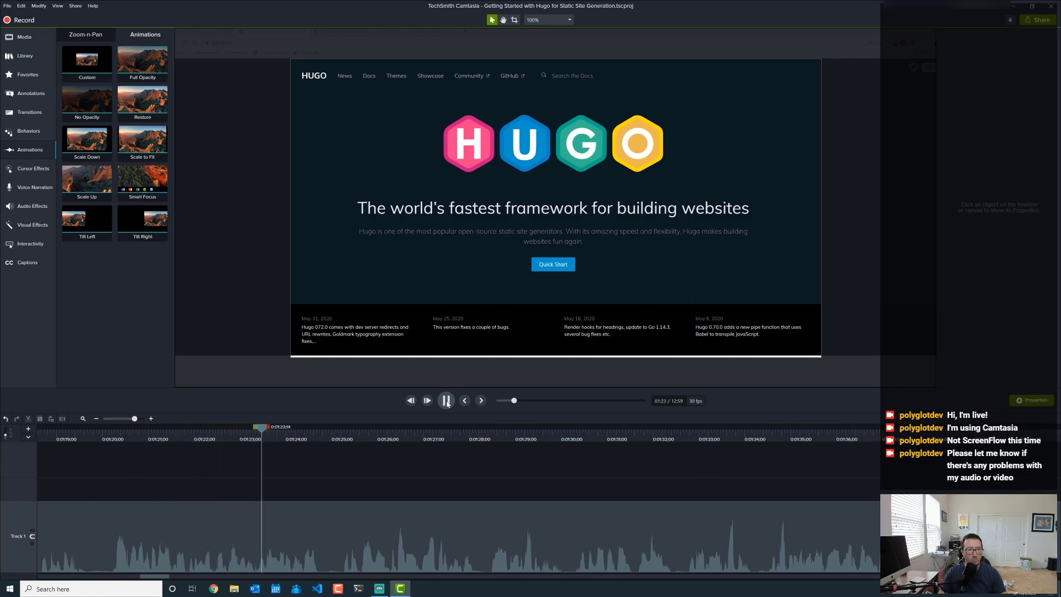
pyautogui.press('space')
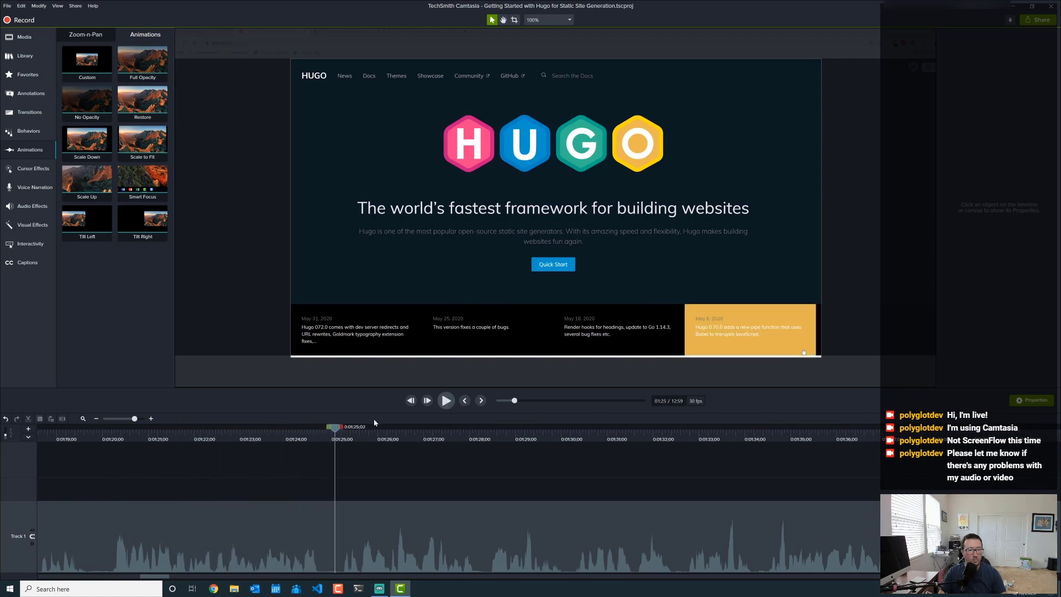
pyautogui.click(273, 441)
pyautogui.click(447, 401)
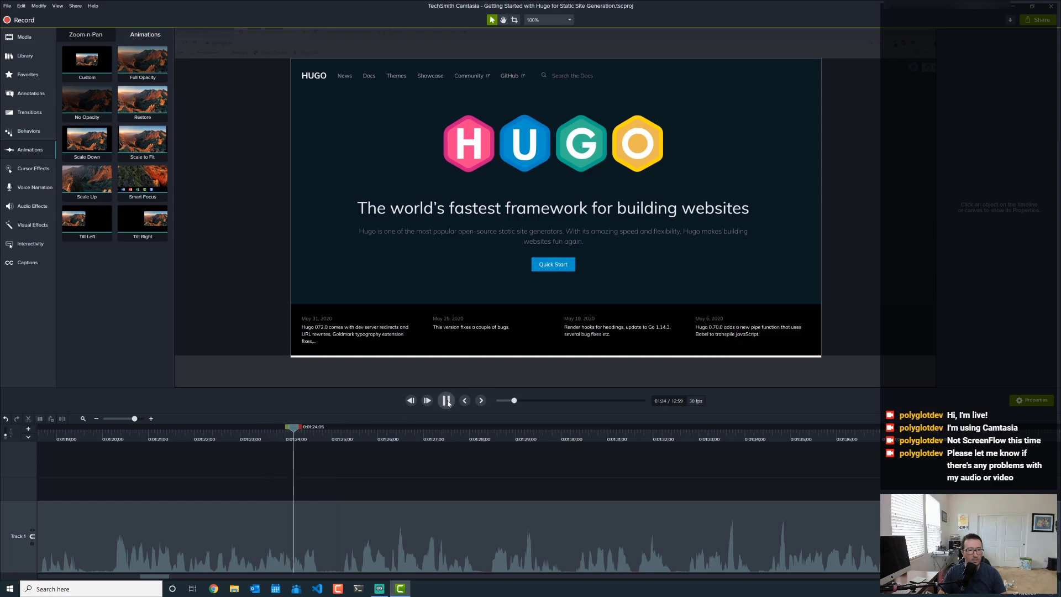
pyautogui.press('space')
pyautogui.click(95, 439)
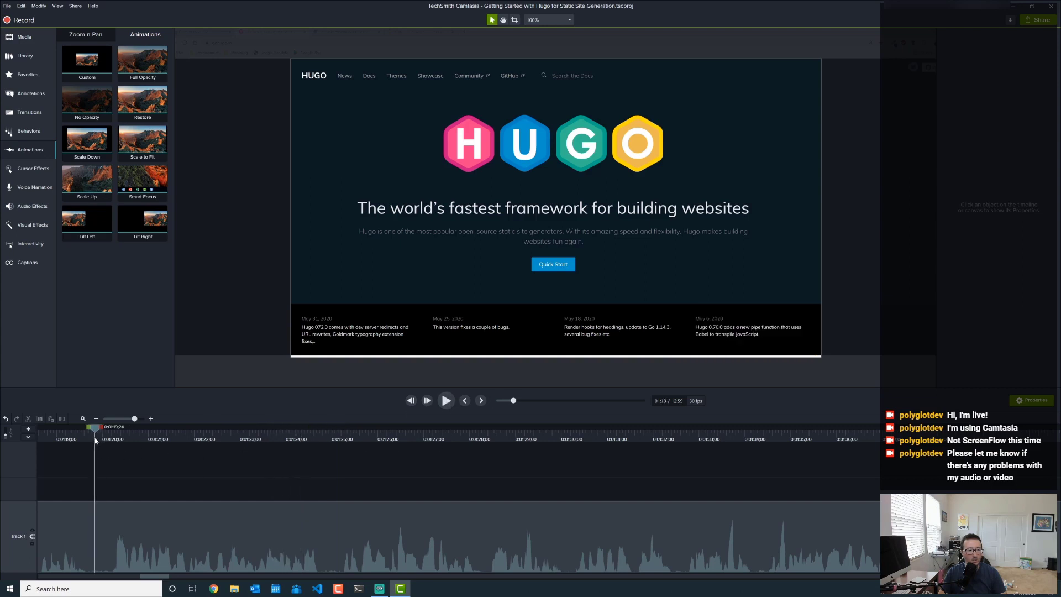
pyautogui.click(446, 401)
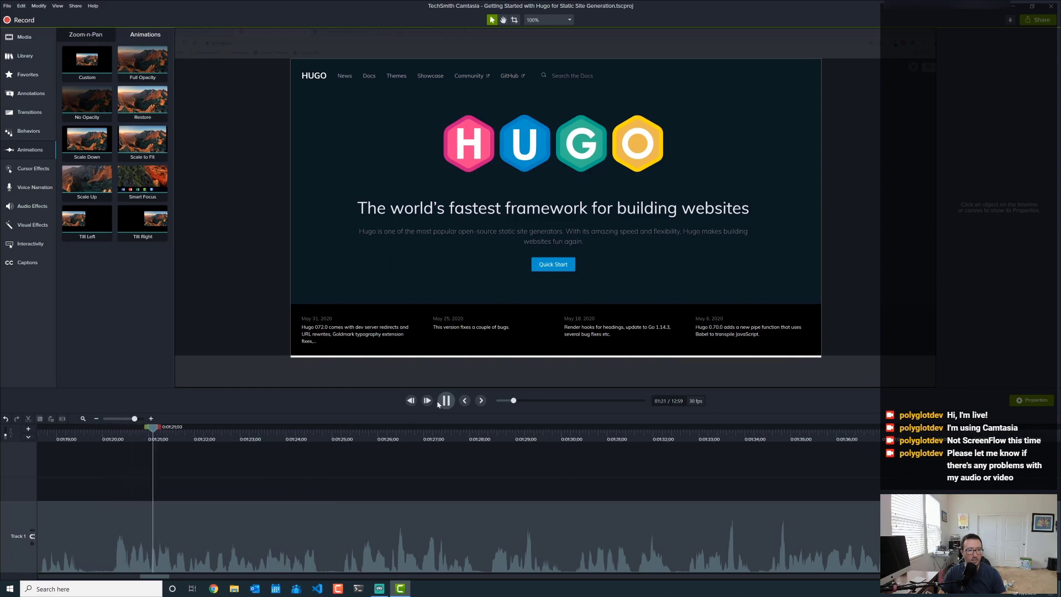
pyautogui.click(448, 400)
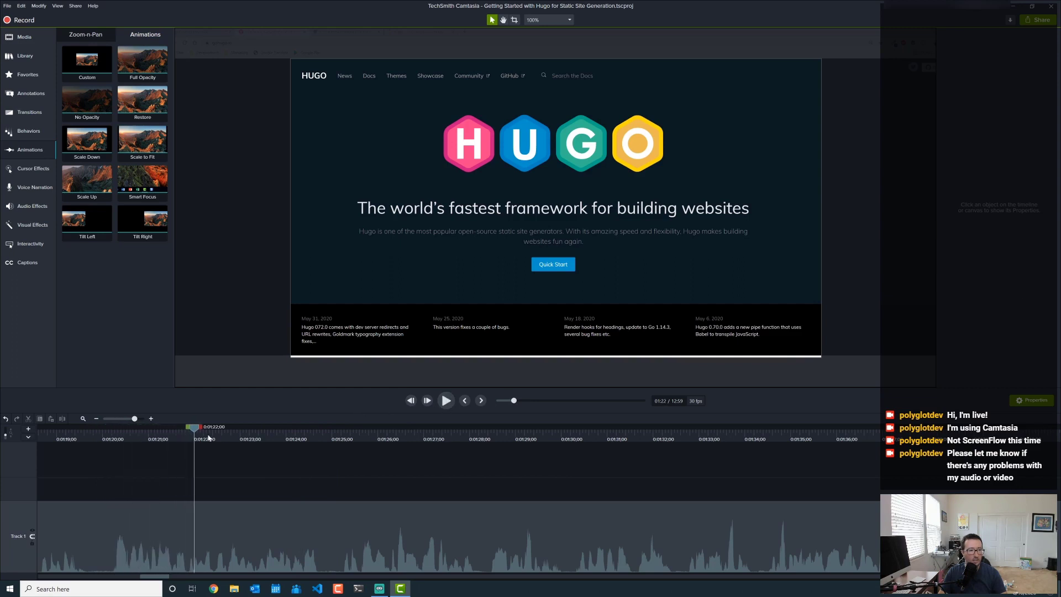
pyautogui.click(116, 440)
pyautogui.click(122, 439)
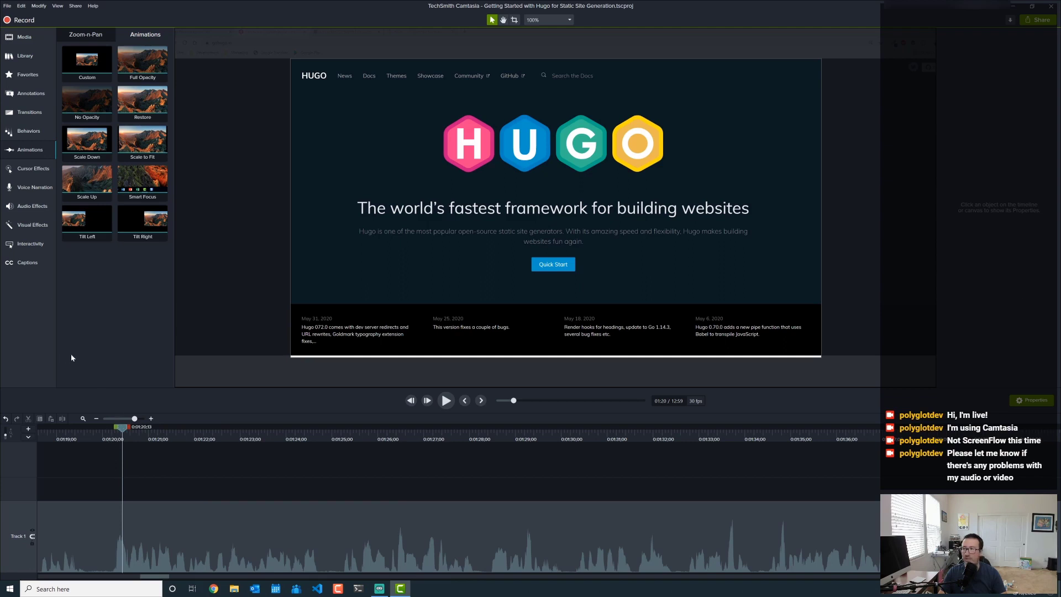
# - Place a blue ABC callout at the video's lower left, nudged slightly left
pyautogui.click(22, 93)
pyautogui.click(140, 65)
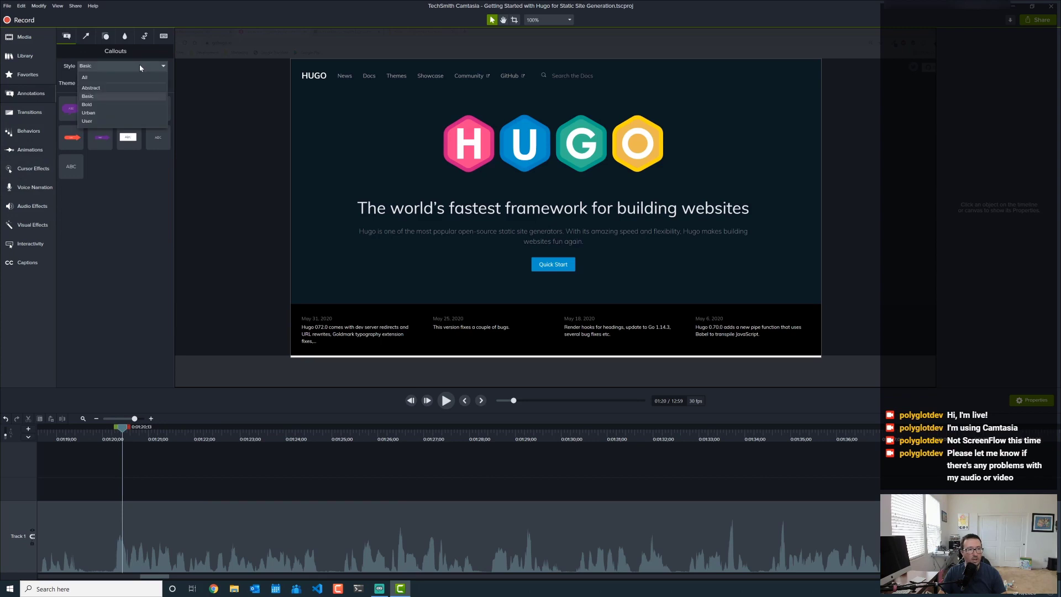
pyautogui.click(118, 74)
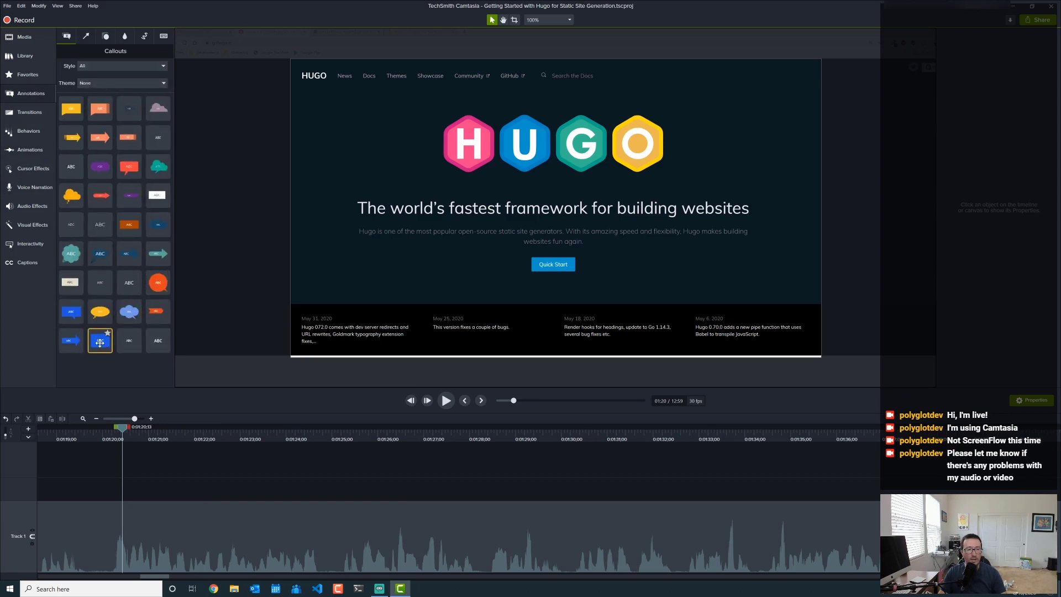
pyautogui.moveTo(100, 342); pyautogui.dragTo(340, 326)
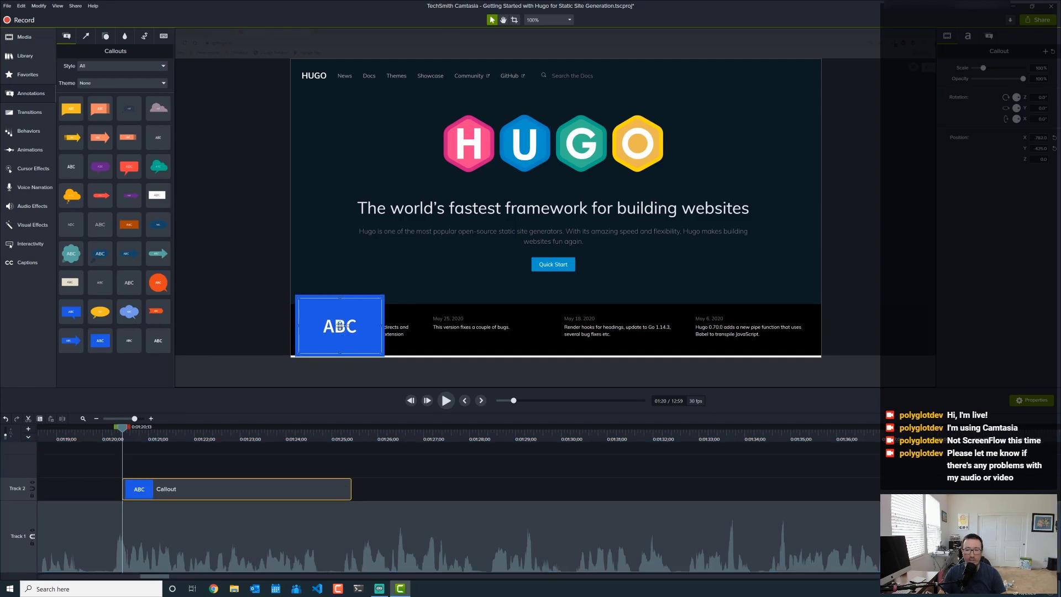
pyautogui.press('Left')
pyautogui.press('Left')
pyautogui.press('Left')
pyautogui.press('Left')
pyautogui.press('Left')
pyautogui.press('Left')
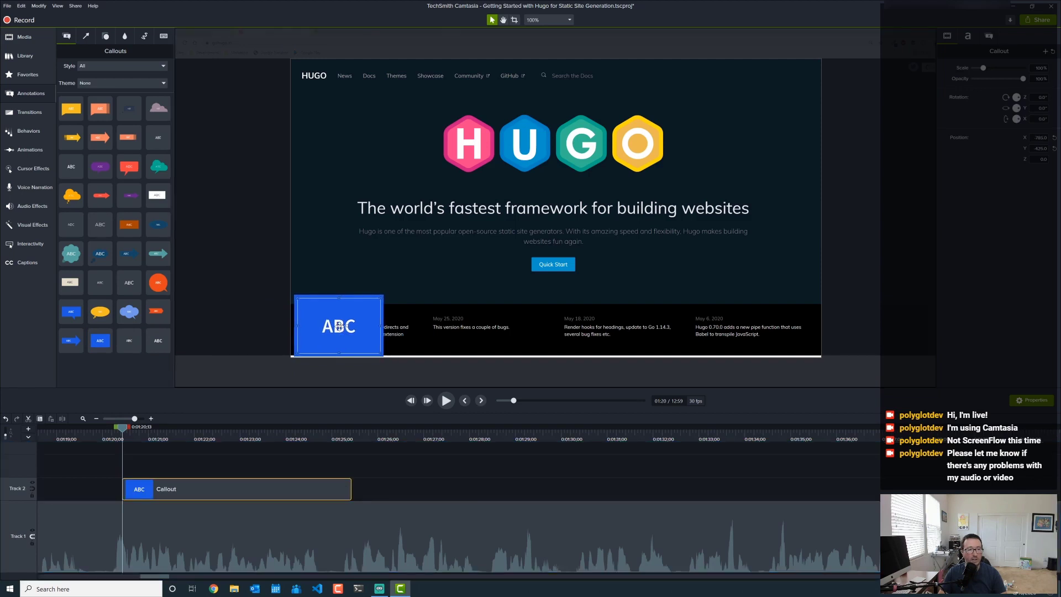
pyautogui.press('Left')
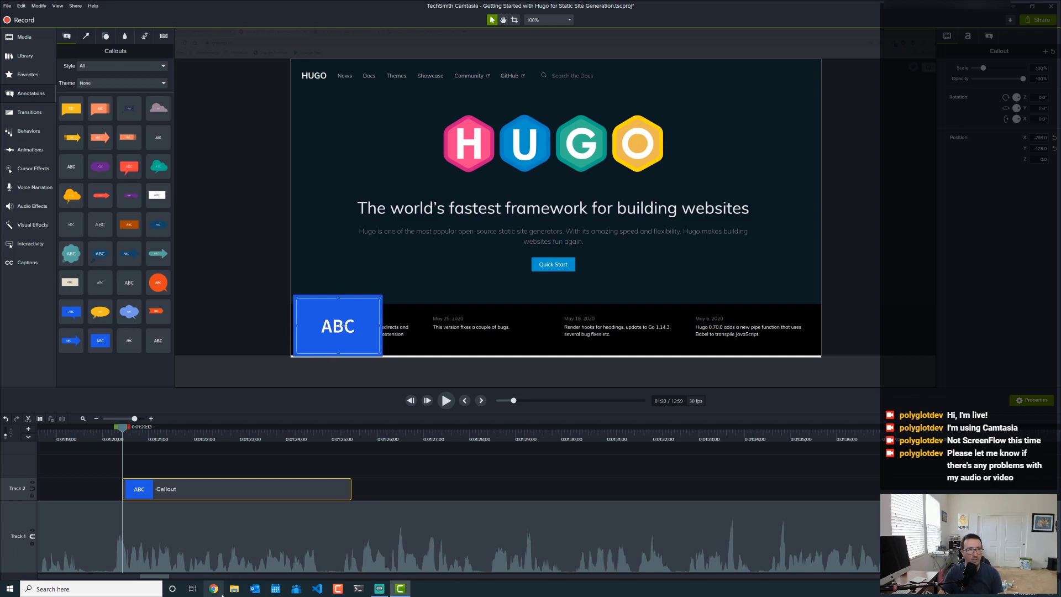
# - Open gohugo.io in a new Chrome window
pyautogui.click(221, 592)
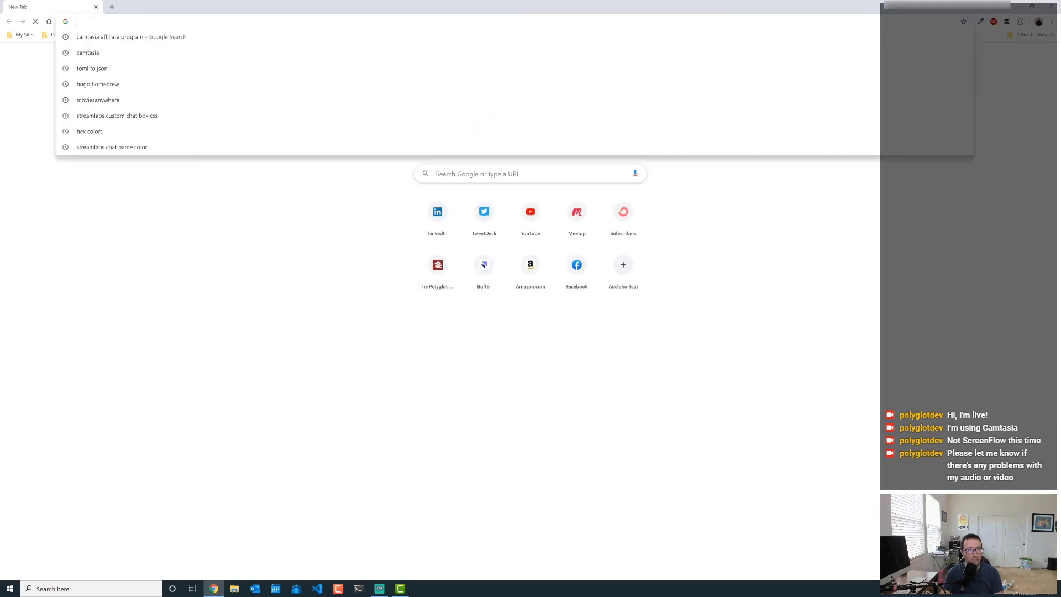
pyautogui.write('gohugo.io')
pyautogui.press('Return')
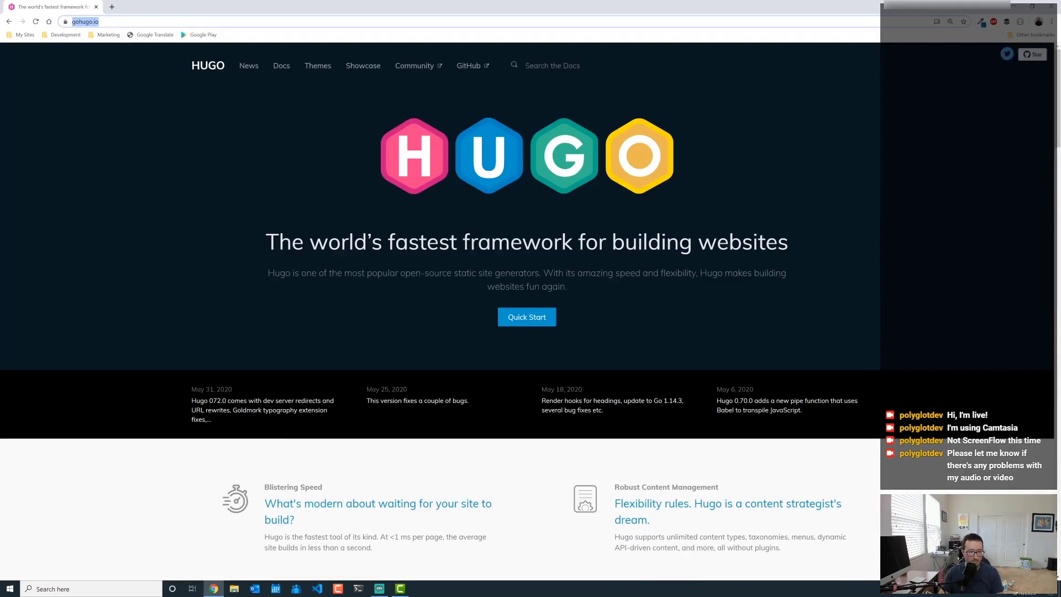
pyautogui.click(404, 590)
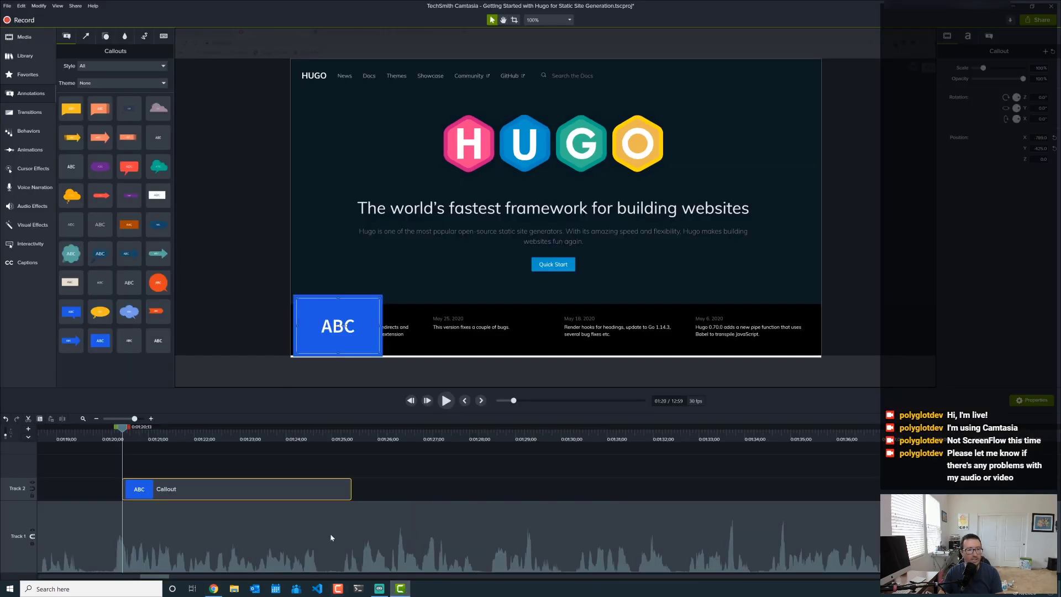
pyautogui.doubleClick(320, 326)
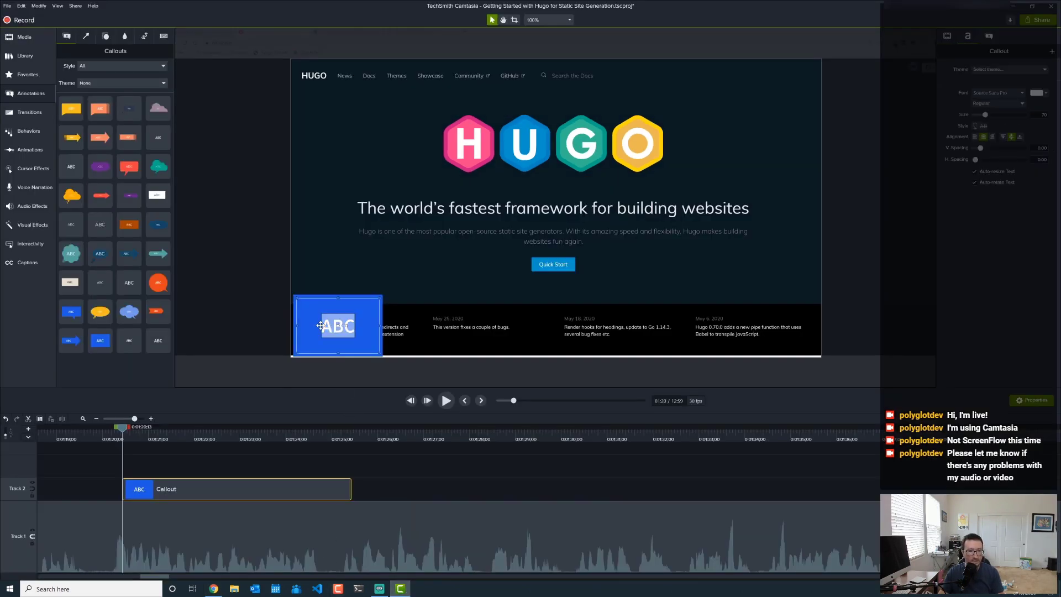
pyautogui.write('https://gohugo.io/')
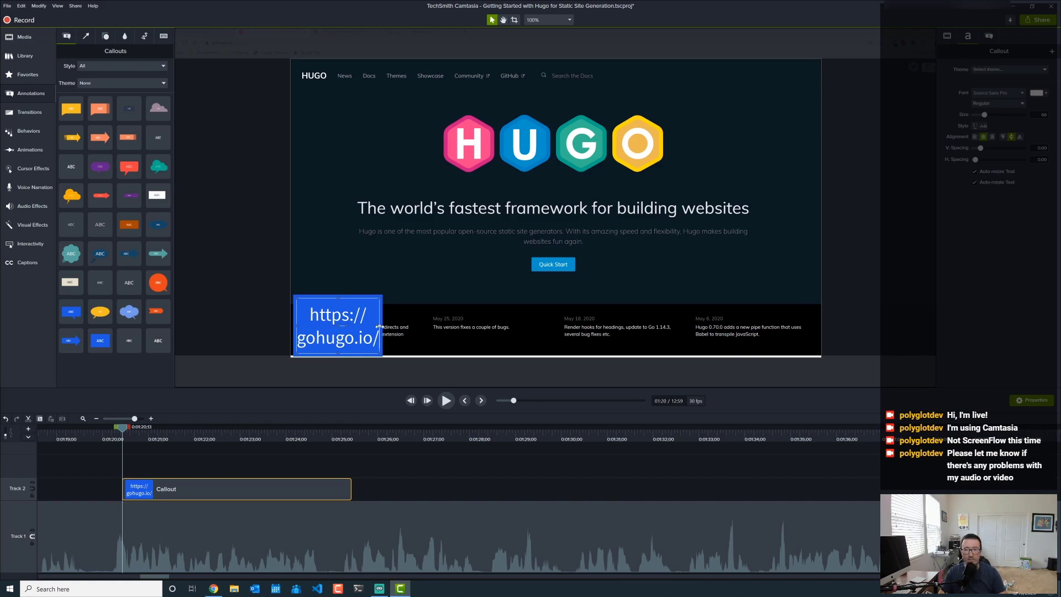
pyautogui.moveTo(378, 327); pyautogui.dragTo(494, 327)
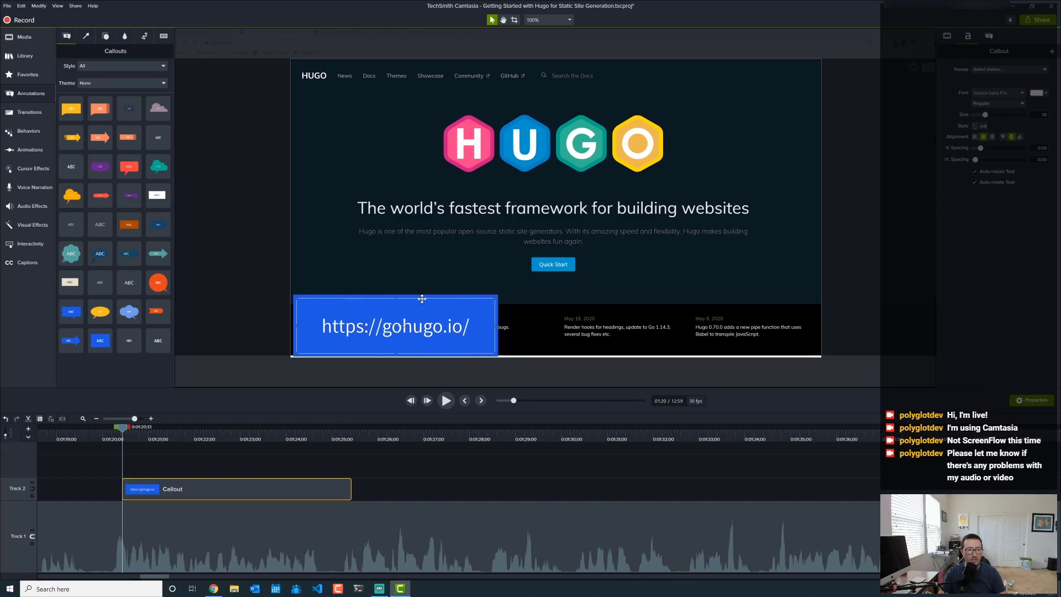
pyautogui.moveTo(395, 298); pyautogui.dragTo(396, 324)
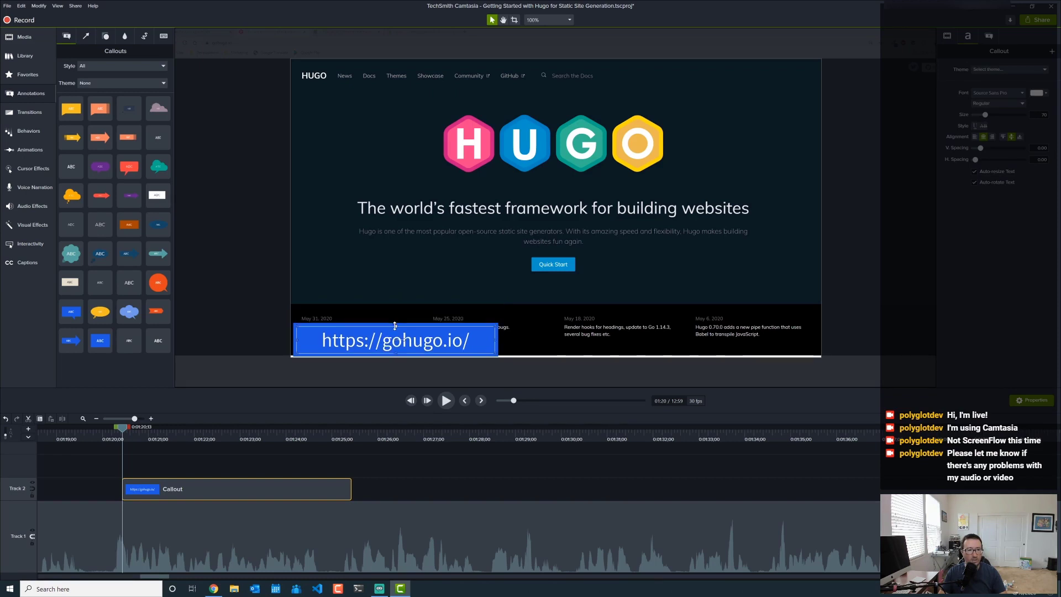
pyautogui.click(976, 137)
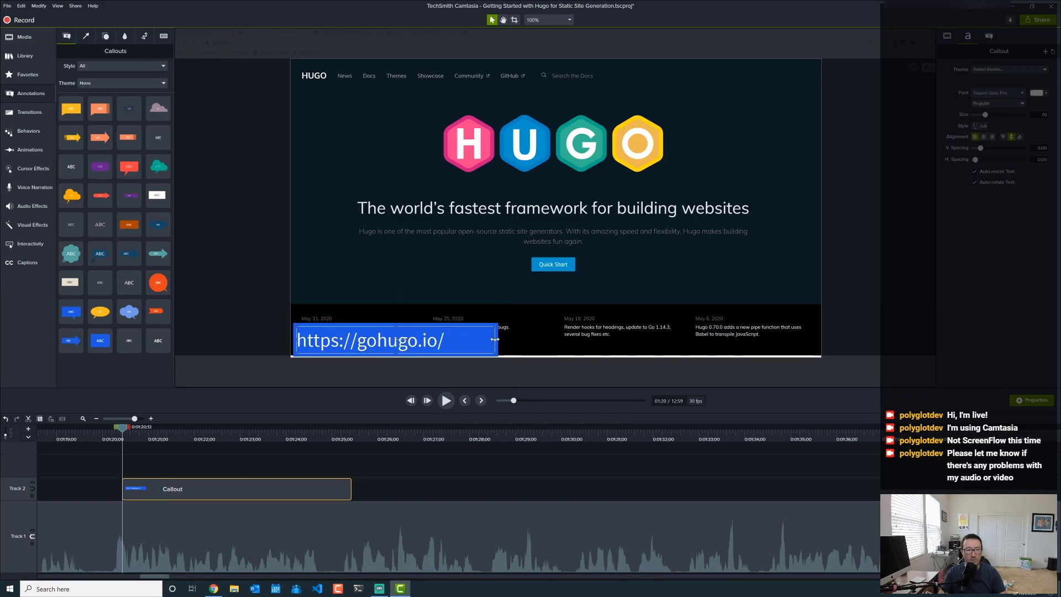
pyautogui.doubleClick(456, 339)
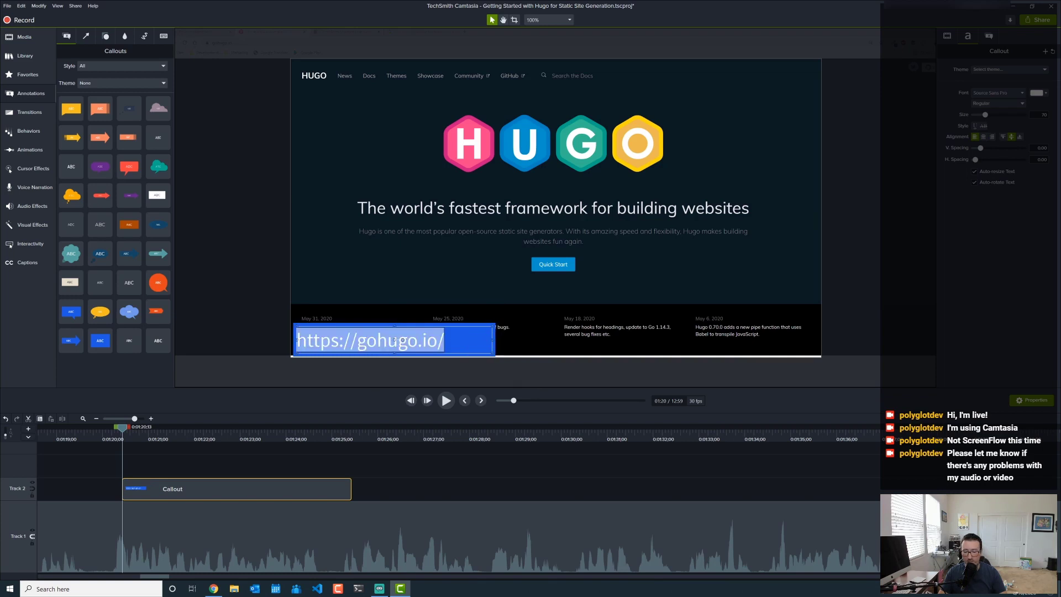
pyautogui.click(396, 340)
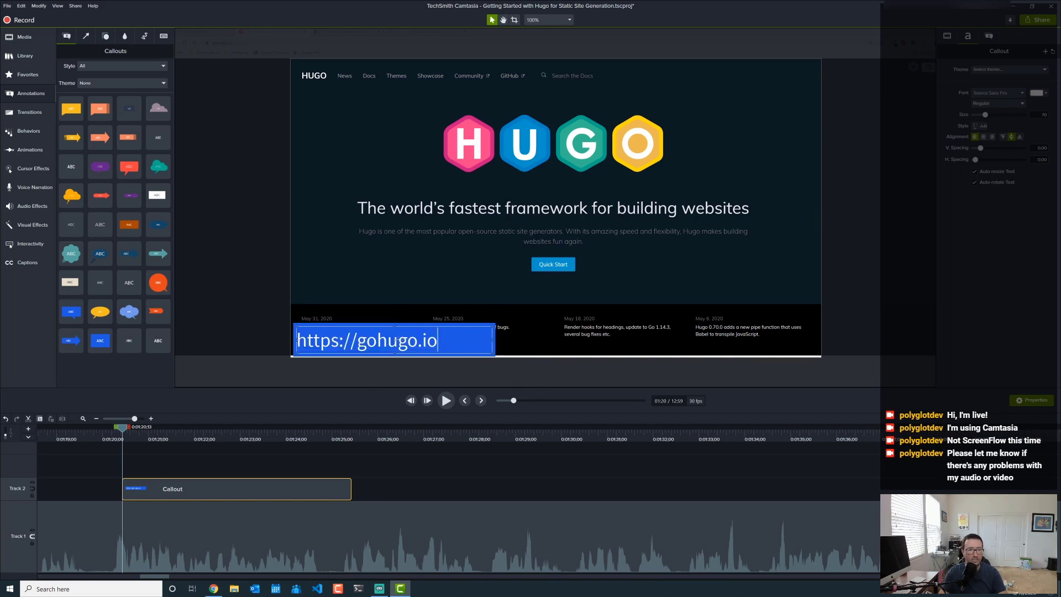
pyautogui.moveTo(356, 340); pyautogui.dragTo(288, 348)
pyautogui.press('BackSpace')
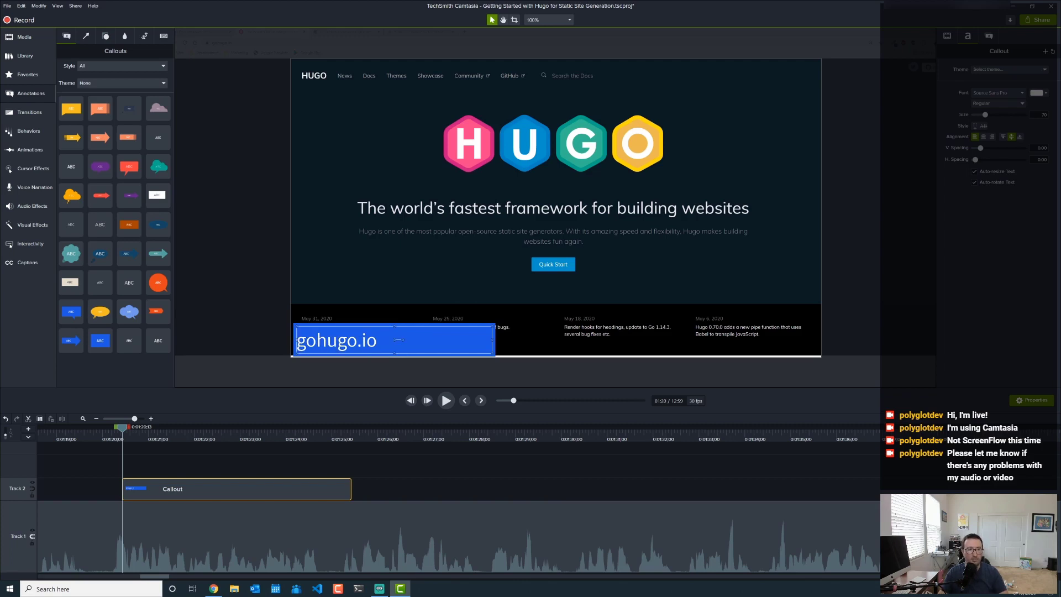
pyautogui.moveTo(492, 339); pyautogui.dragTo(388, 342)
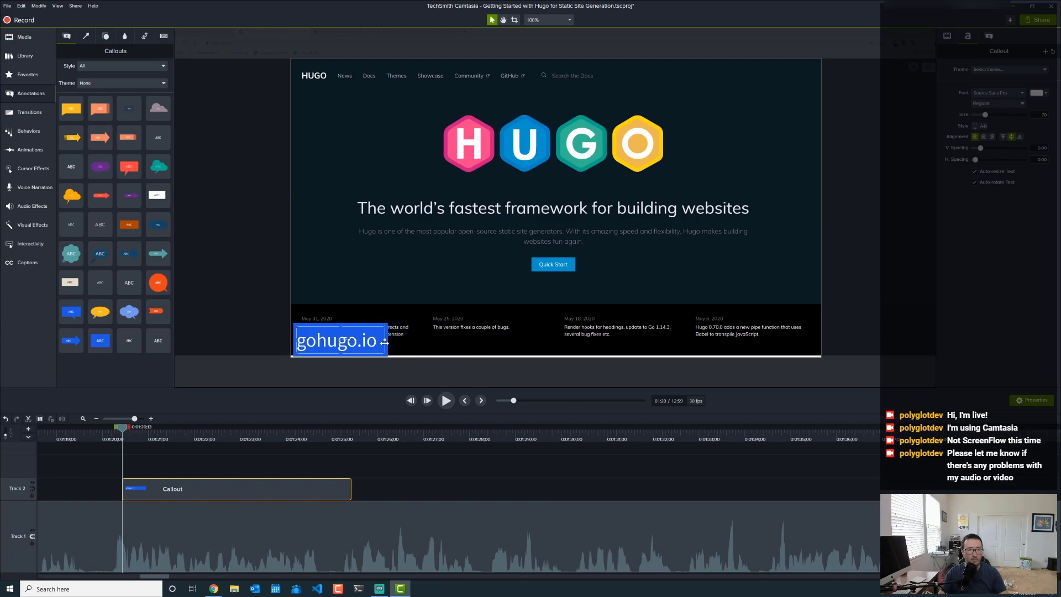
pyautogui.click(333, 462)
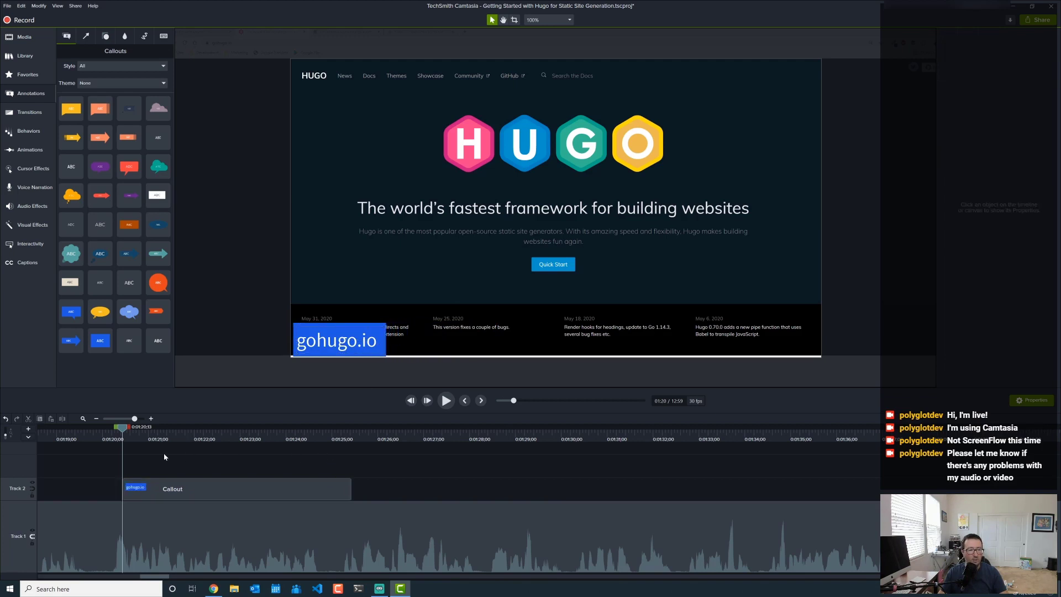
pyautogui.click(65, 441)
pyautogui.click(447, 400)
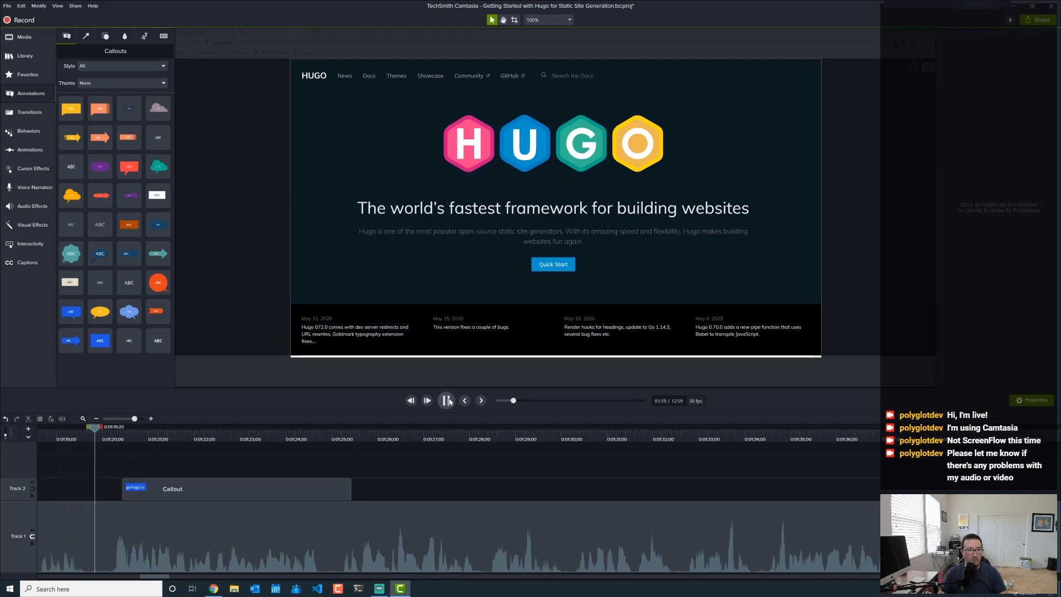
pyautogui.click(450, 402)
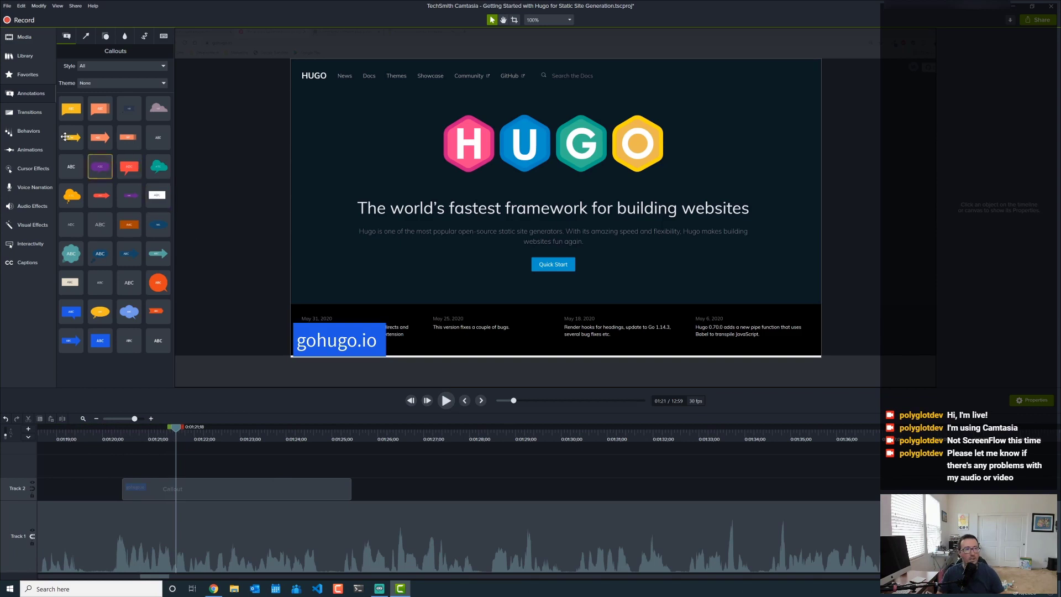
# - Add a Fade transition to both ends of the Track 2 callout and preview the fade-in
pyautogui.click(21, 111)
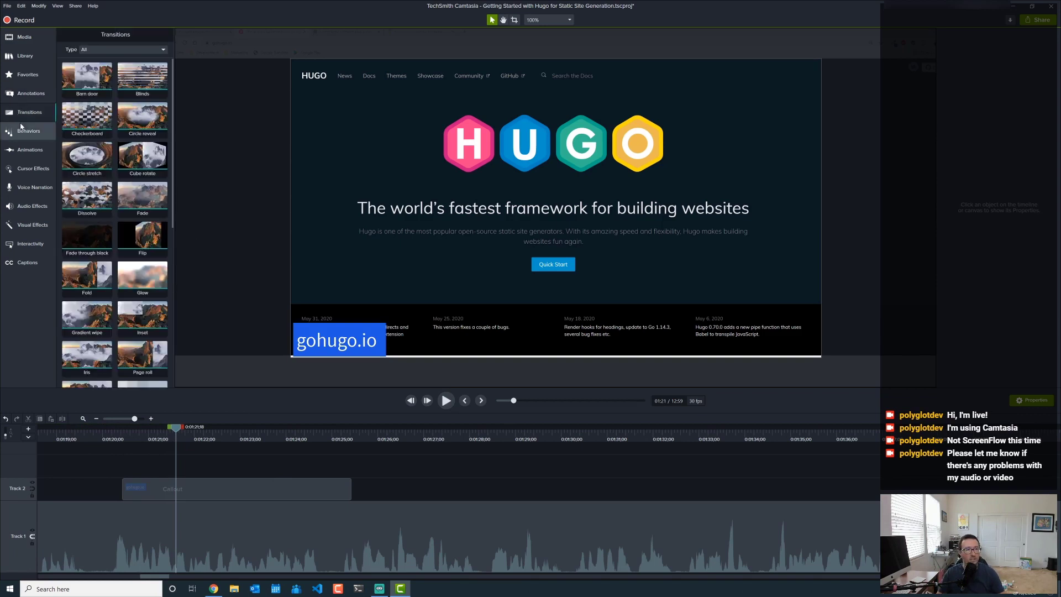
pyautogui.moveTo(136, 193); pyautogui.dragTo(244, 493)
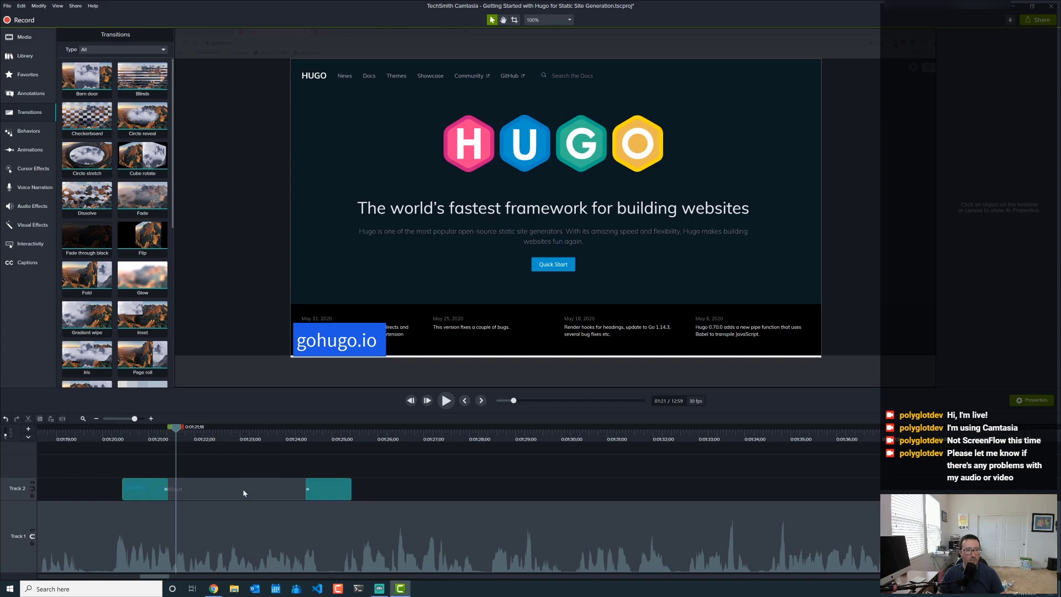
pyautogui.click(82, 440)
pyautogui.click(448, 401)
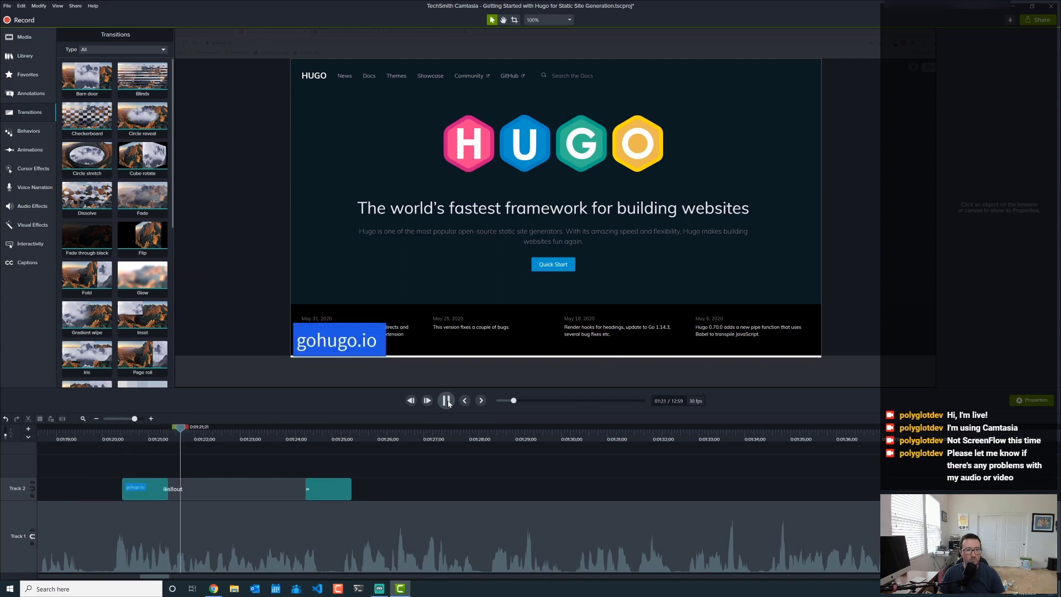
pyautogui.click(447, 402)
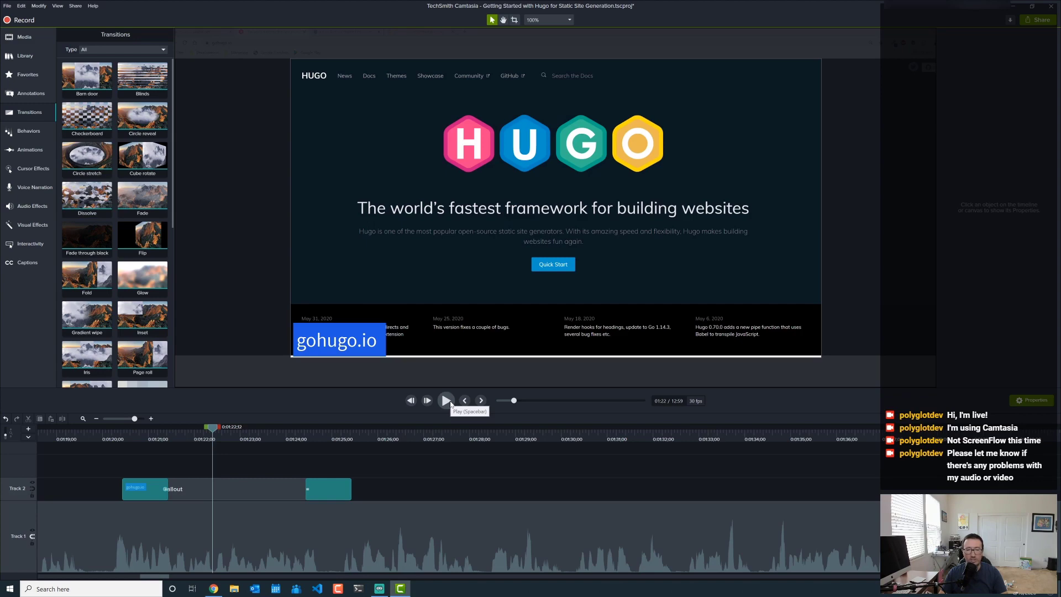
# - Play on to 1:36 on the Chocolatey search footage, then bring Chrome forward
pyautogui.click(447, 401)
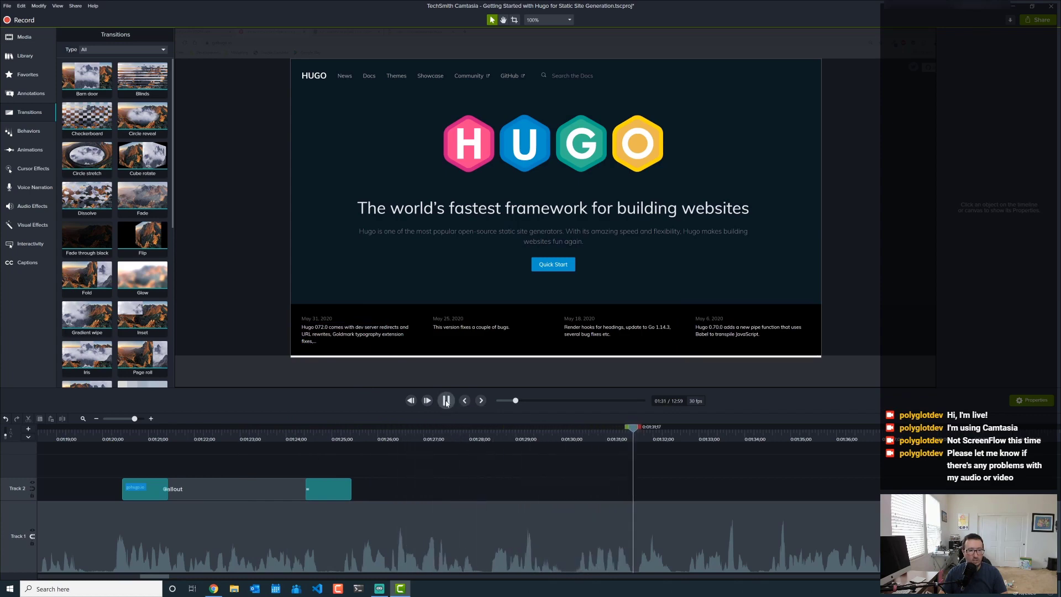
pyautogui.click(447, 401)
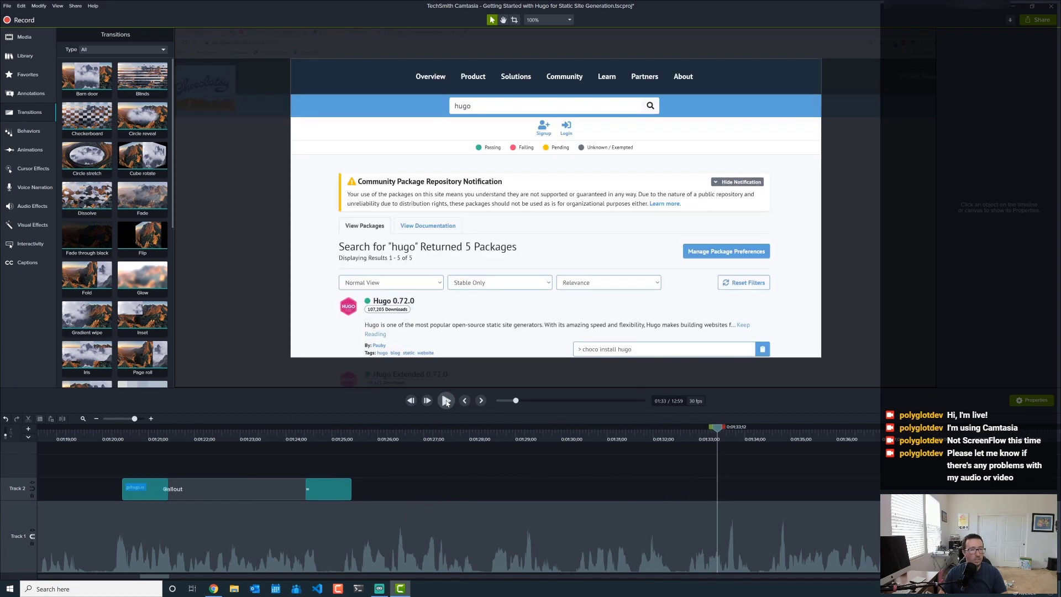
pyautogui.click(447, 401)
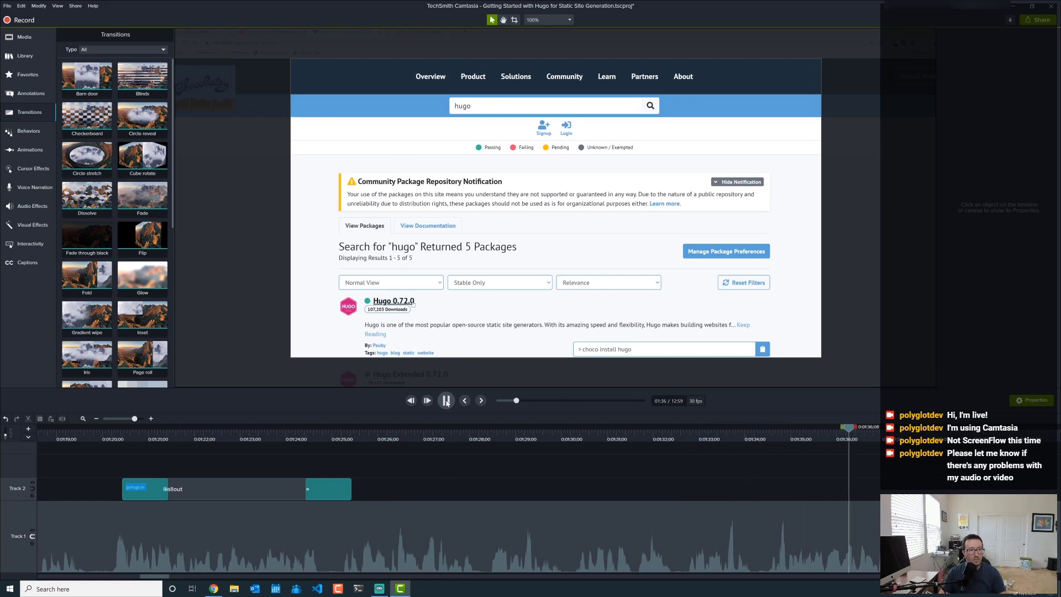
pyautogui.click(448, 403)
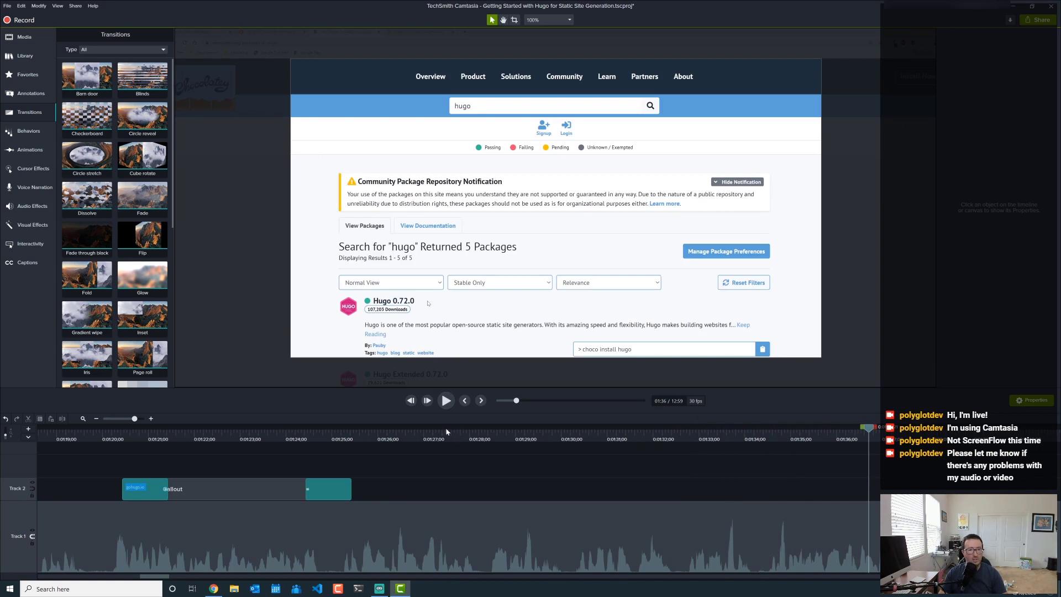
pyautogui.click(214, 588)
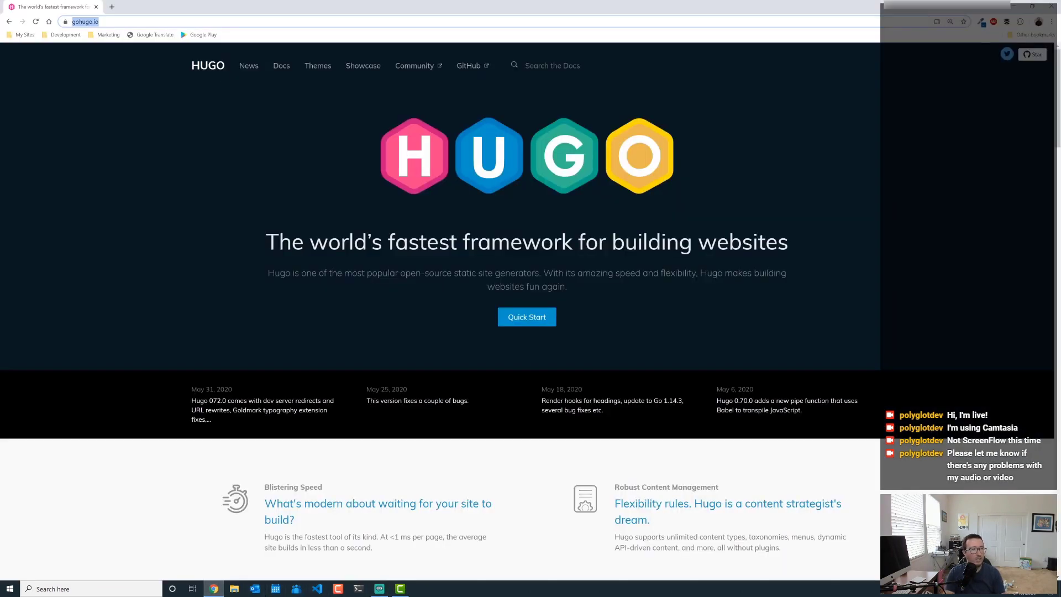
# - Load chocolatey.org/packages?q=hugo in the address bar and select the full URL
pyautogui.write('cho')
pyautogui.press('End')
pyautogui.press('BackSpace')
pyautogui.press('BackSpace')
pyautogui.press('BackSpace')
pyautogui.press('BackSpace')
pyautogui.press('BackSpace')
pyautogui.press('BackSpace')
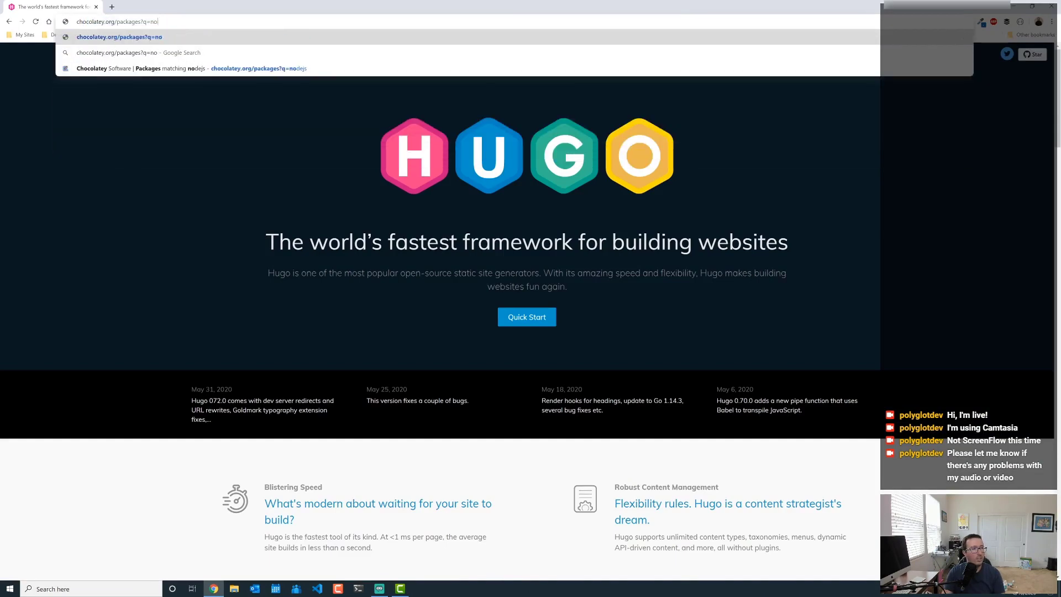
pyautogui.write('hugo')
pyautogui.press('Return')
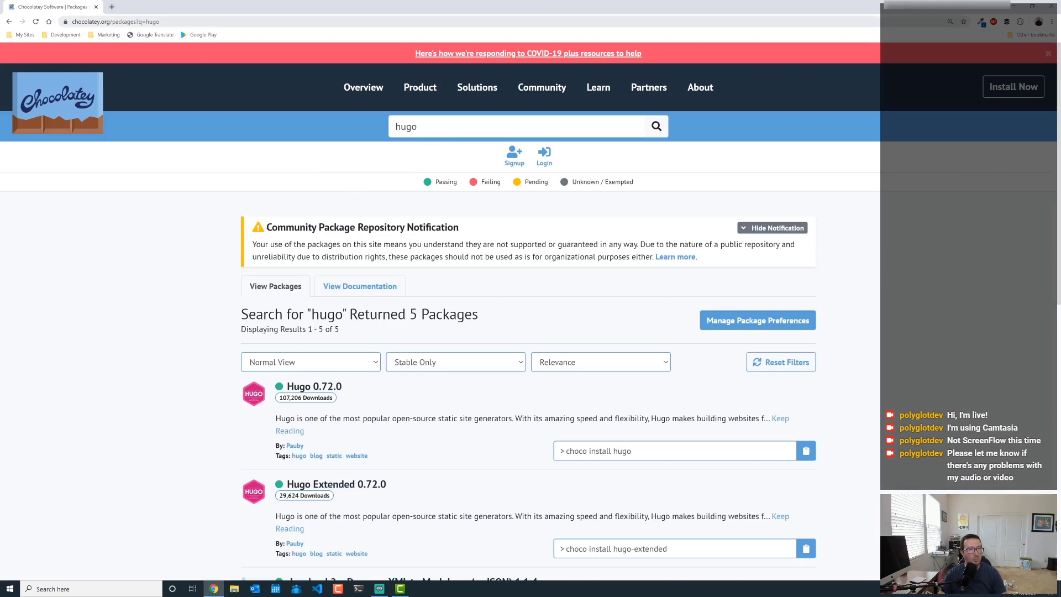
pyautogui.hotkey('ctrl', 'l')
pyautogui.hotkey('ctrl', 'c')
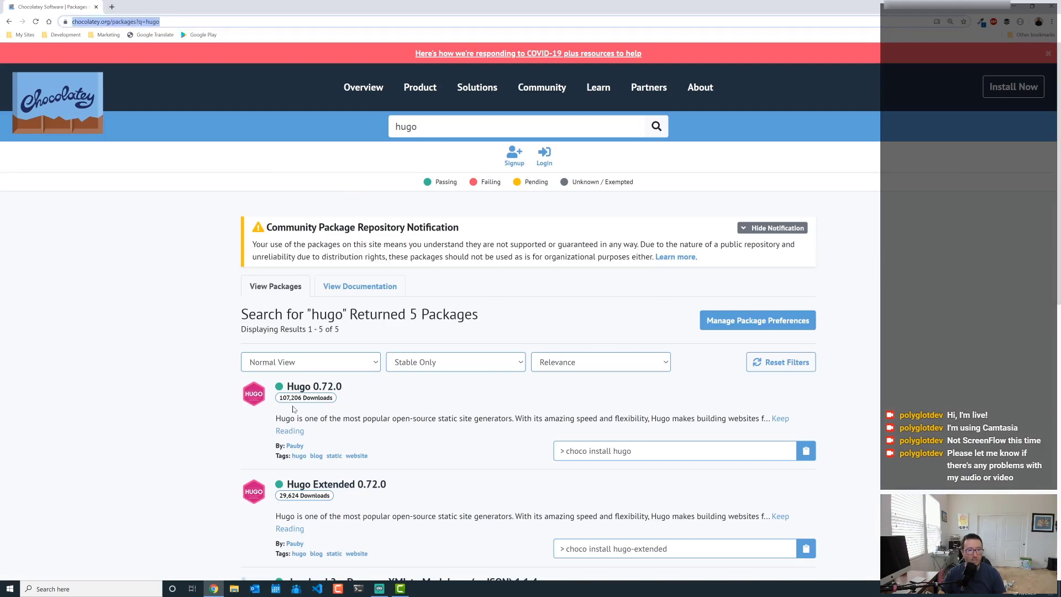
# - Back in Camtasia, set the playhead at 0:01:33 where the Chocolatey page appears
pyautogui.click(407, 590)
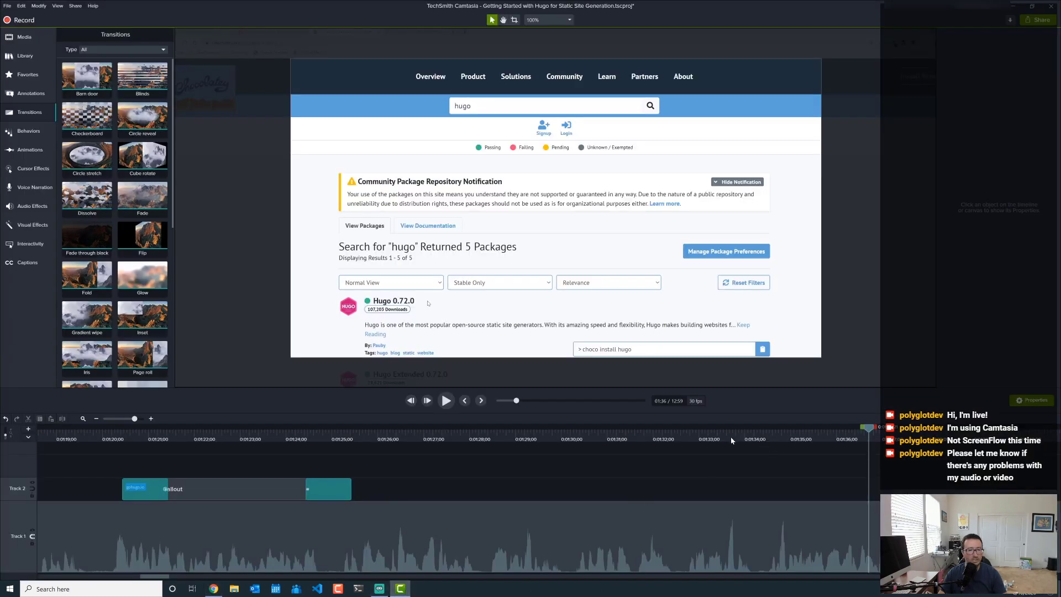
pyautogui.click(732, 440)
pyautogui.click(445, 402)
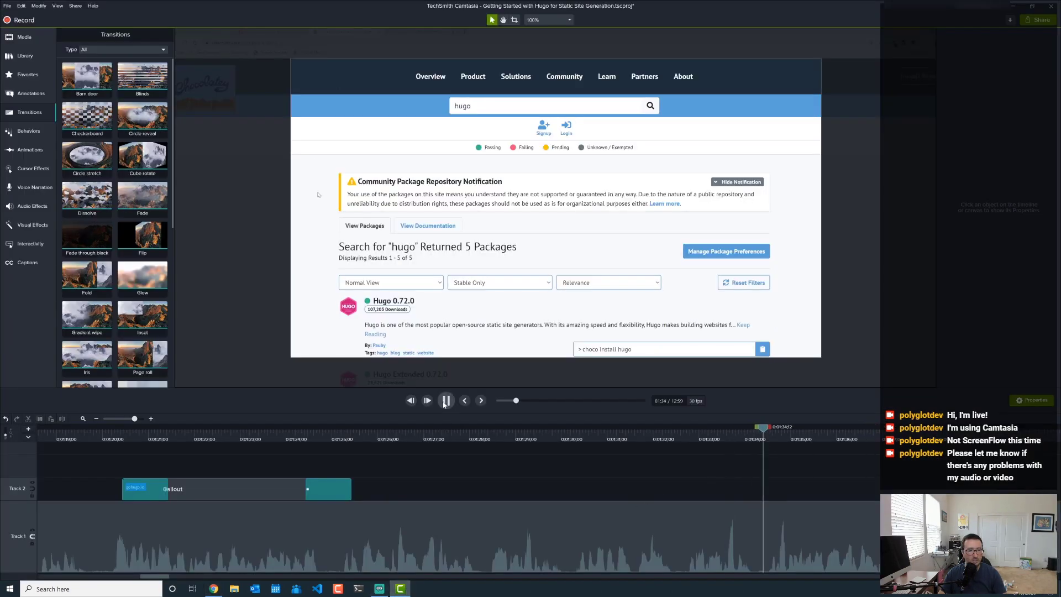
pyautogui.click(446, 402)
pyautogui.click(684, 439)
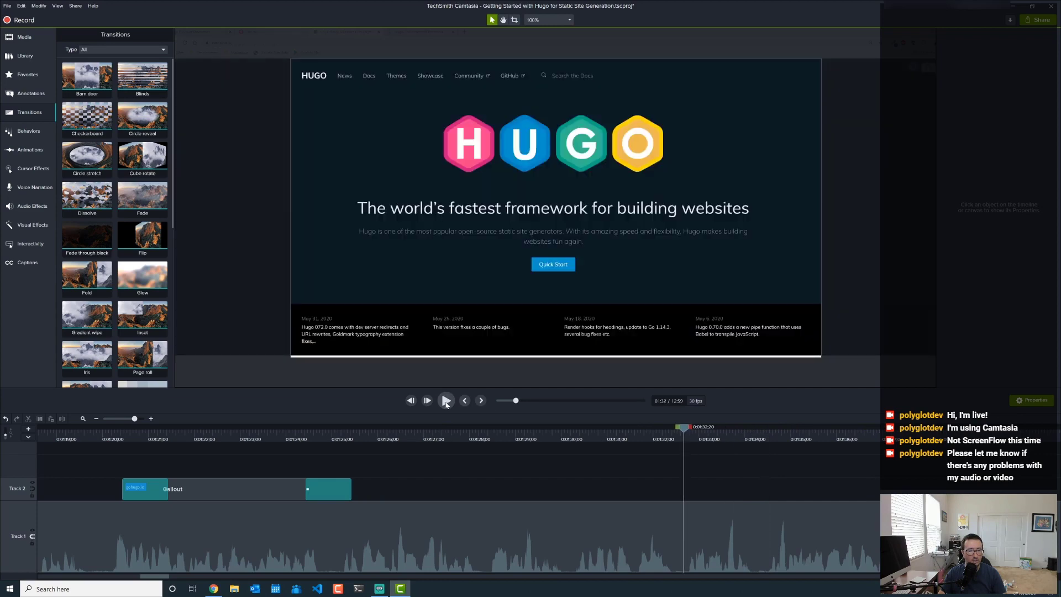
pyautogui.click(446, 401)
pyautogui.click(446, 401)
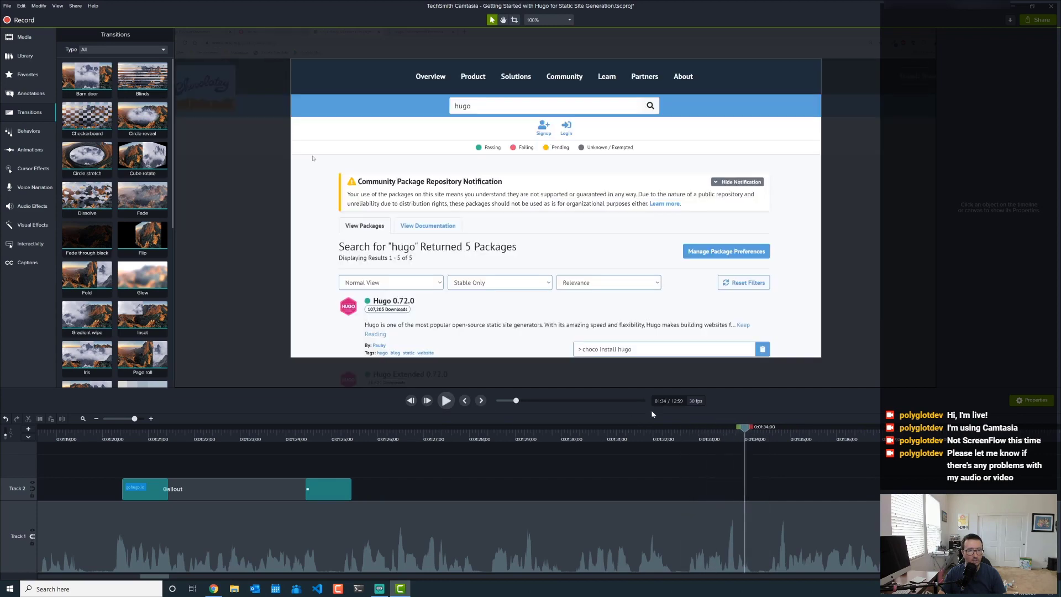
pyautogui.click(693, 440)
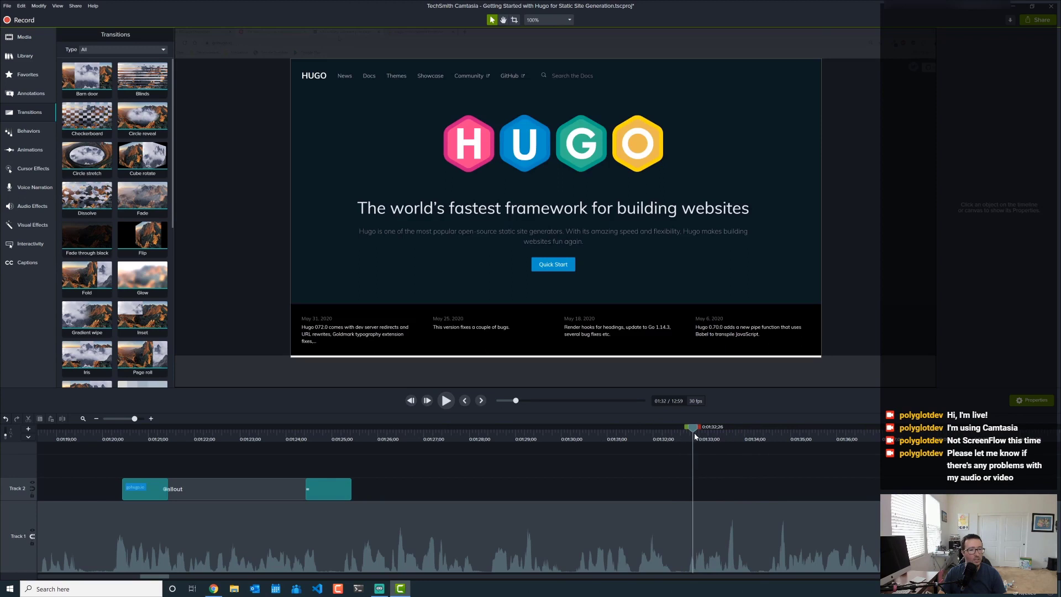
pyautogui.click(699, 438)
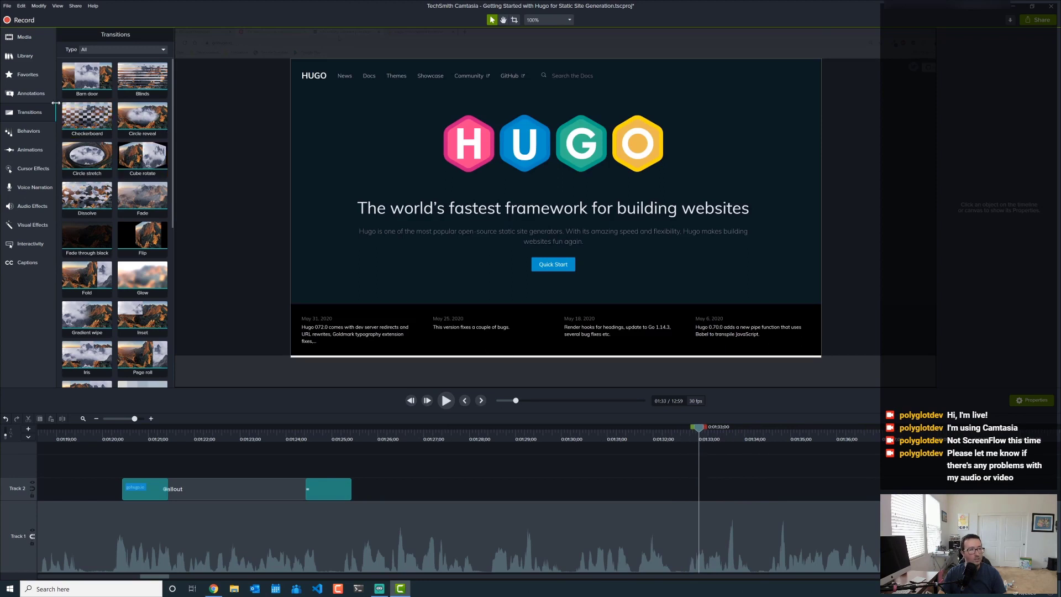
# - Add a blue callout, paste the Chocolatey URL into it, and widen it to one line
pyautogui.click(31, 93)
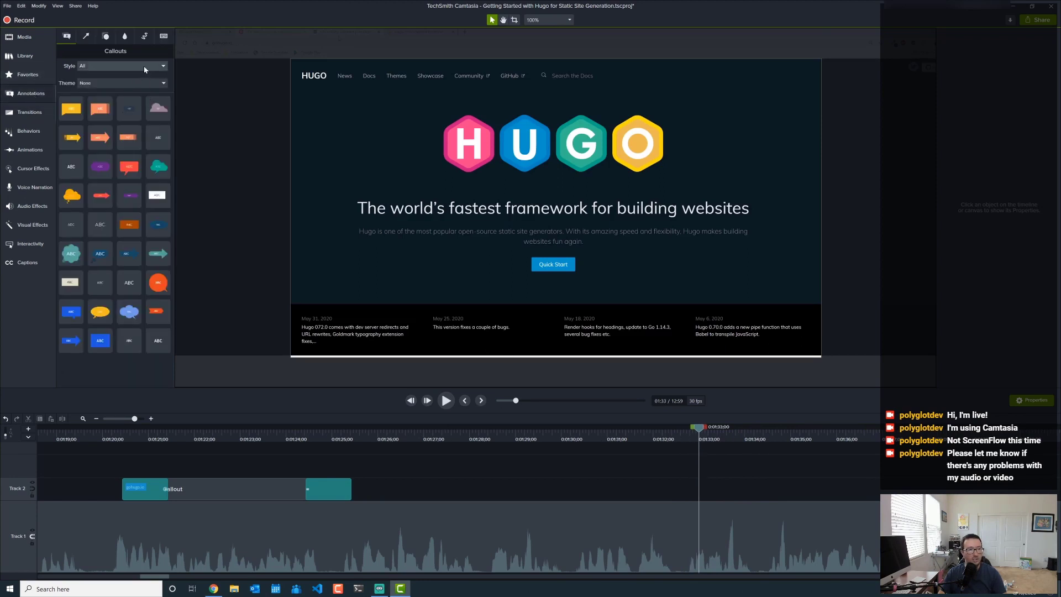
pyautogui.moveTo(102, 343); pyautogui.dragTo(339, 328)
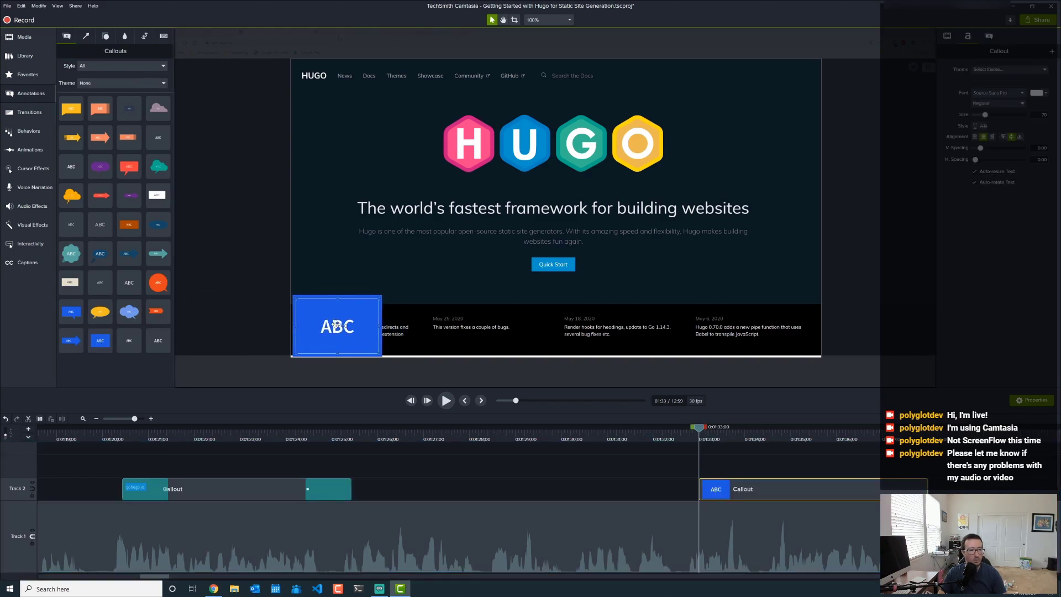
pyautogui.doubleClick(327, 324)
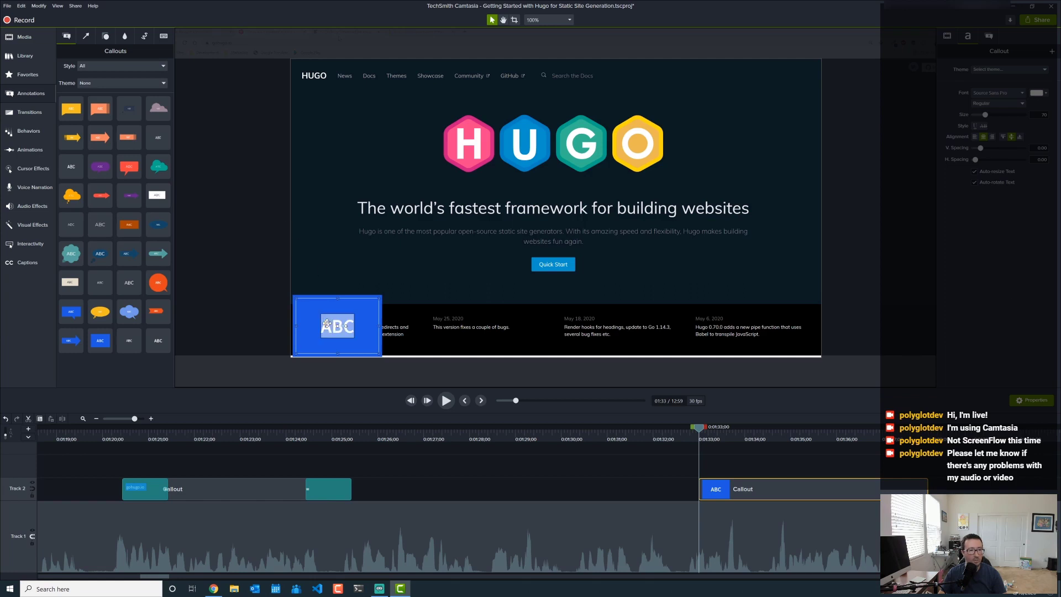
pyautogui.hotkey('ctrl', 'v')
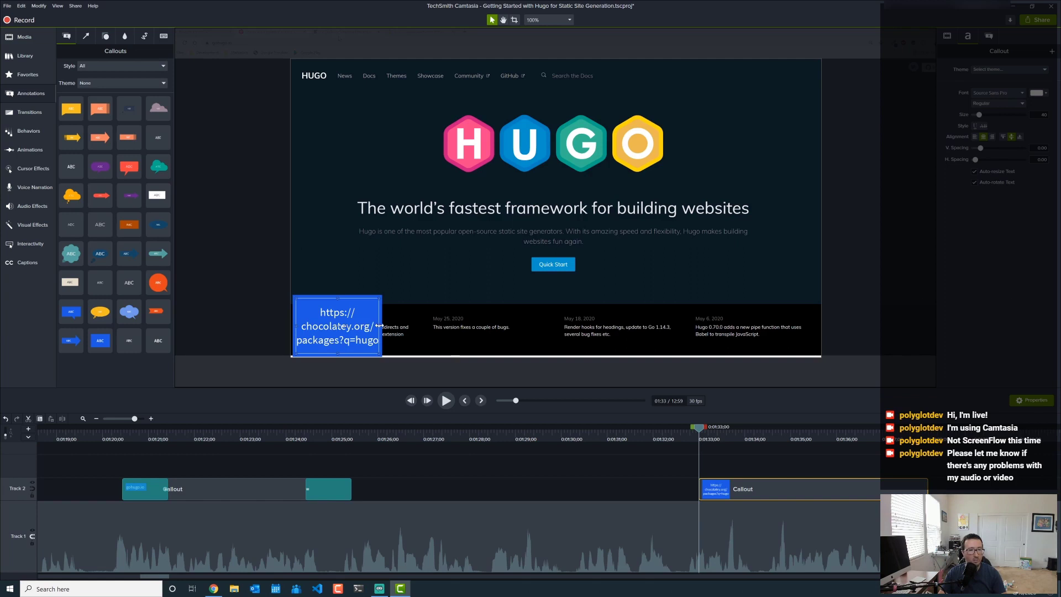
pyautogui.moveTo(380, 325); pyautogui.dragTo(679, 311)
pyautogui.doubleClick(383, 326)
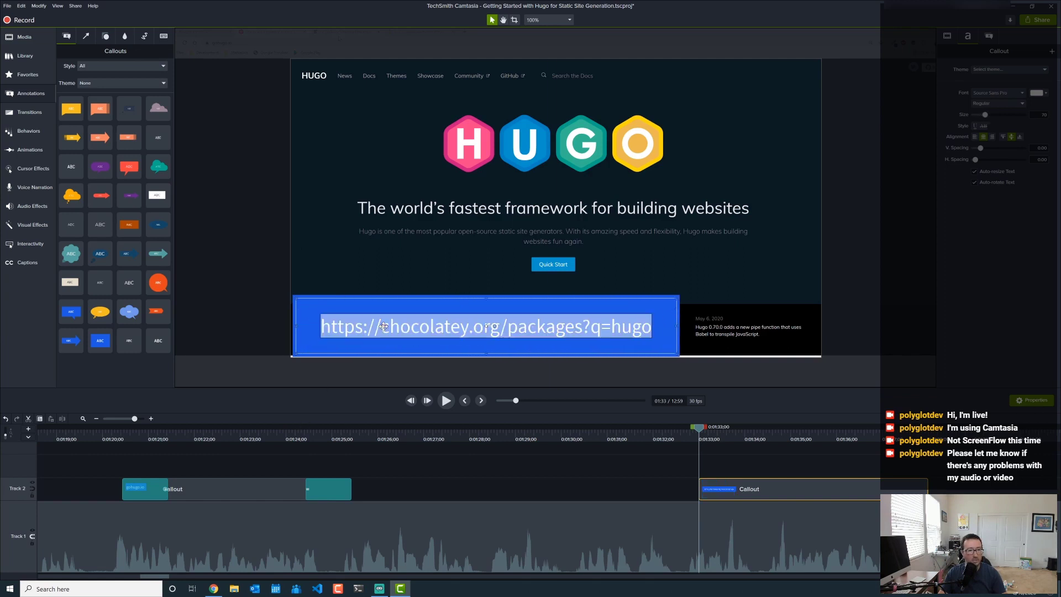
pyautogui.click(488, 326)
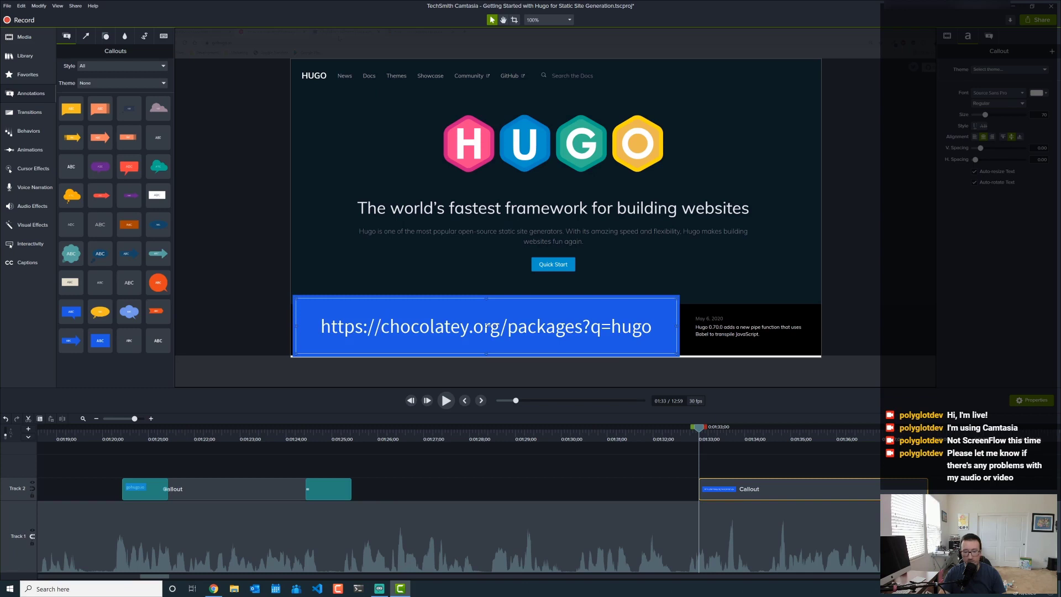
pyautogui.press('BackSpace')
pyautogui.press('BackSpace')
pyautogui.press('BackSpace')
pyautogui.press('BackSpace')
pyautogui.press('BackSpace')
pyautogui.press('BackSpace')
pyautogui.press('BackSpace')
pyautogui.press('BackSpace')
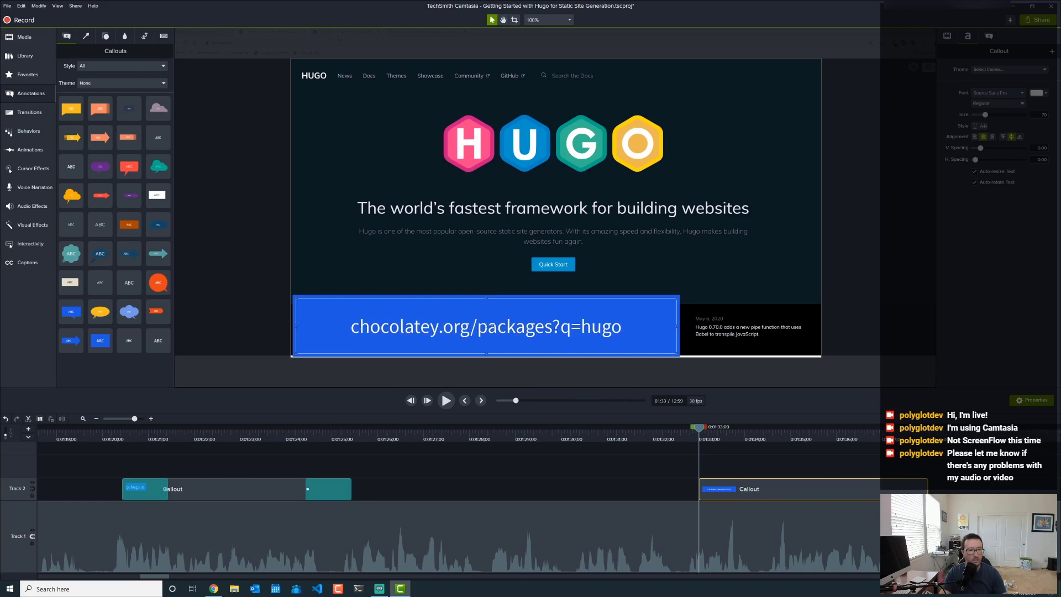
pyautogui.click(974, 138)
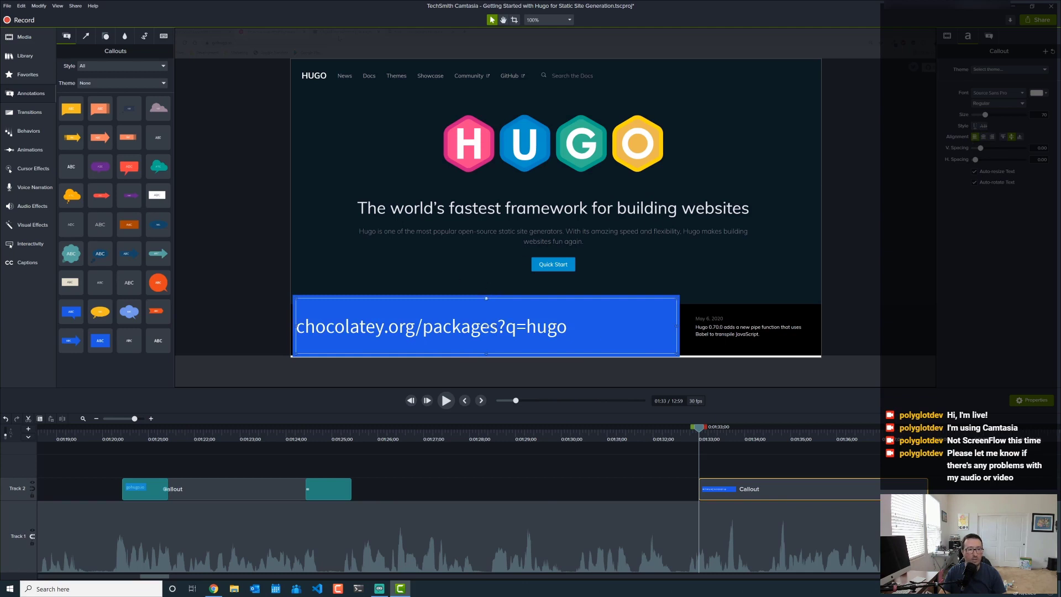
pyautogui.moveTo(487, 298); pyautogui.dragTo(490, 326)
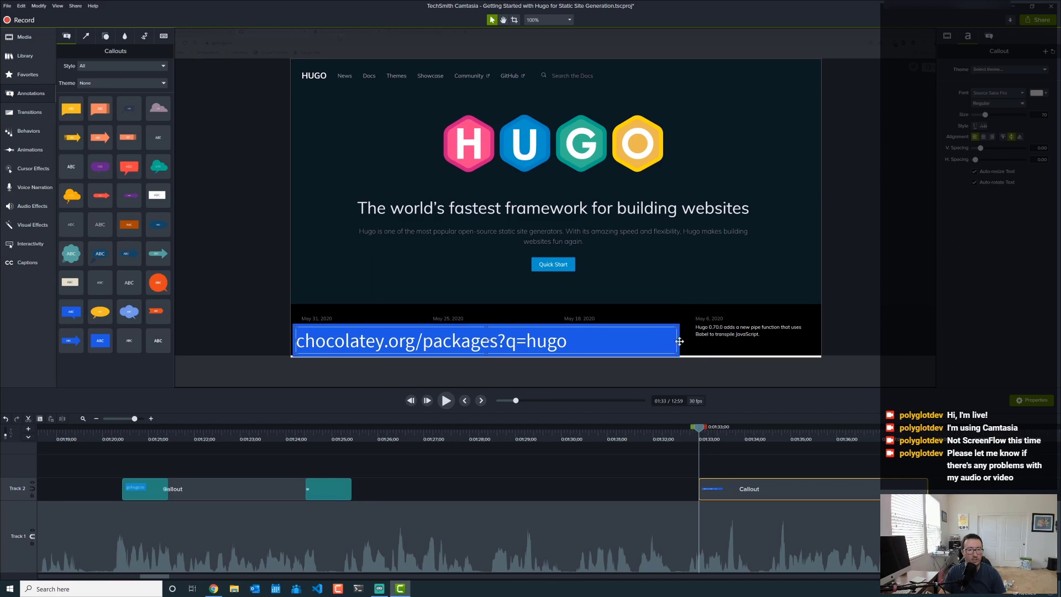
pyautogui.moveTo(675, 340); pyautogui.dragTo(575, 354)
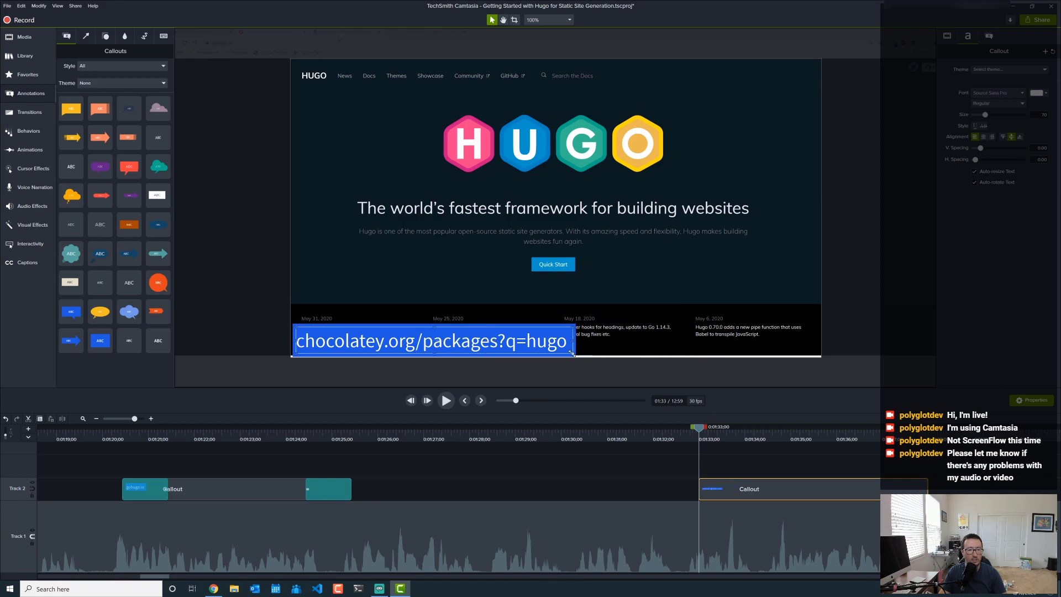
# - Add a Fade transition to the Chocolatey URL callout and play back to about 2:07
pyautogui.click(32, 113)
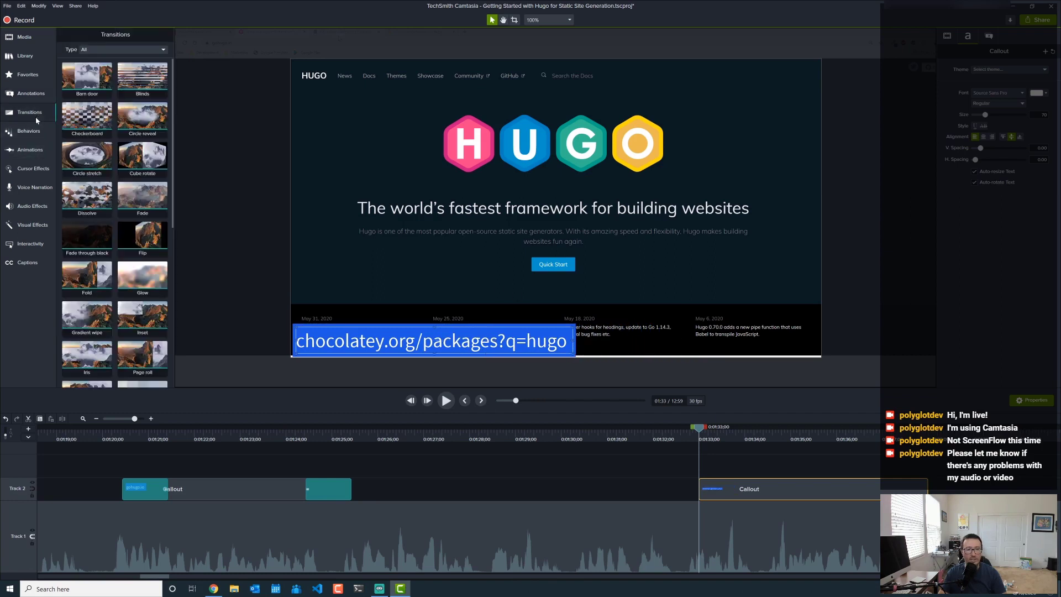
pyautogui.moveTo(134, 198); pyautogui.dragTo(810, 489)
pyautogui.click(612, 440)
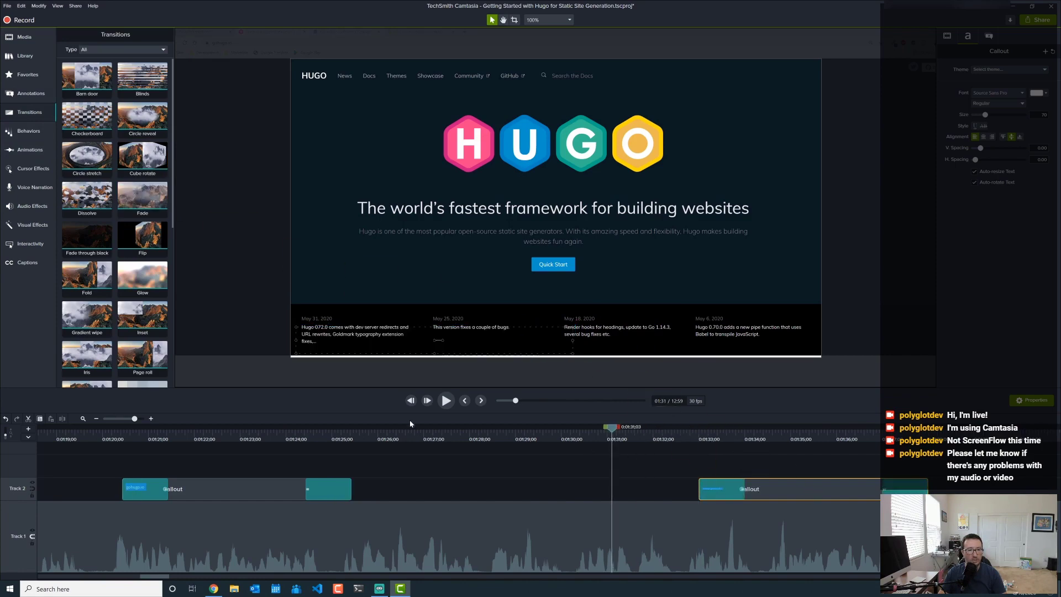
pyautogui.click(447, 401)
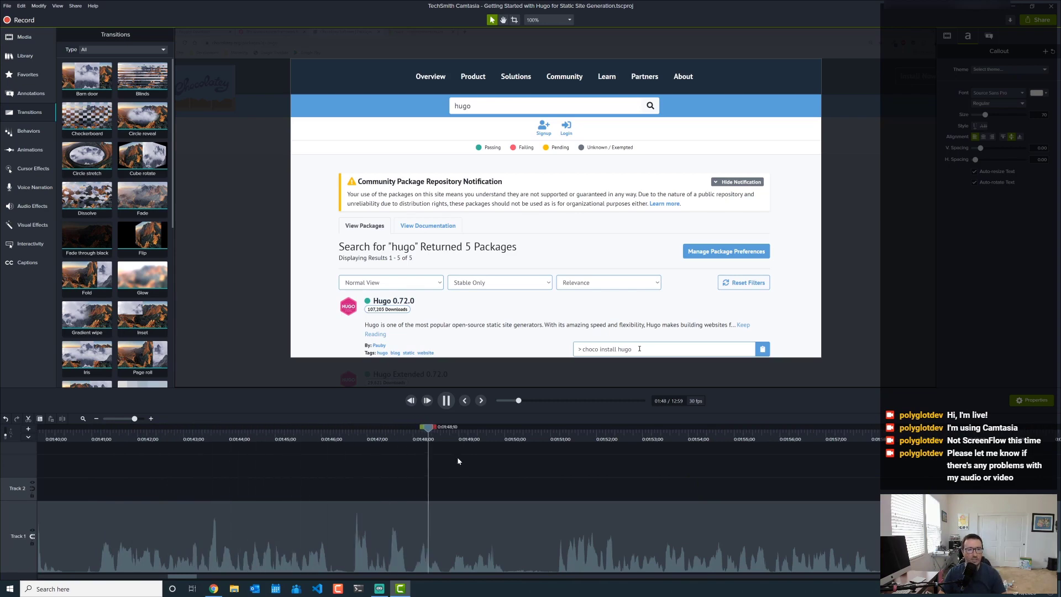
pyautogui.click(446, 401)
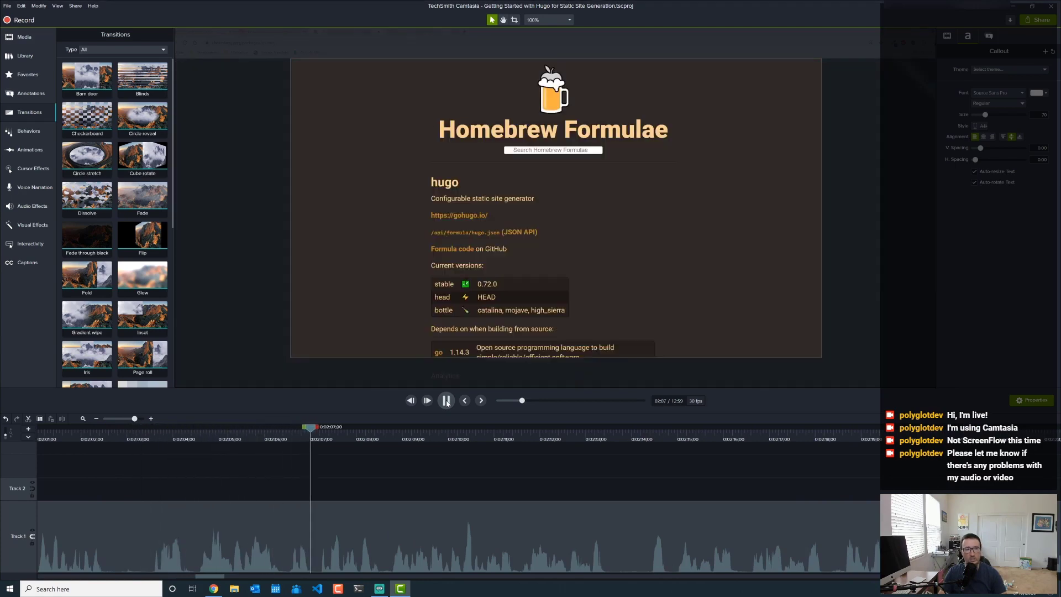
# - Pause on the Homebrew footage and search Chrome for 'hugo homebrew'
pyautogui.click(447, 401)
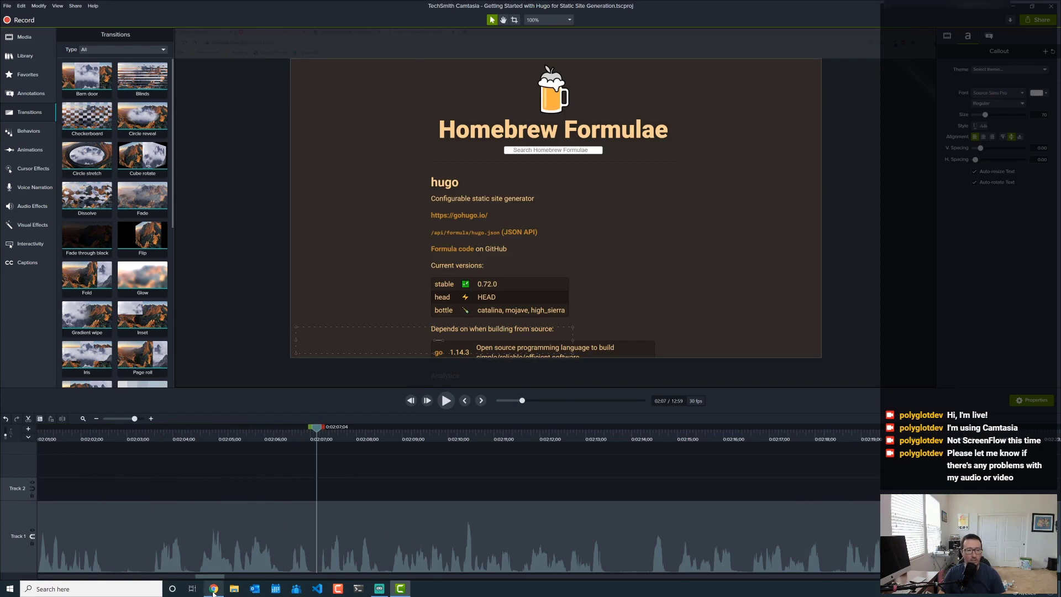
pyautogui.hotkey('alt', 'Tab')
pyautogui.write('hugo ho')
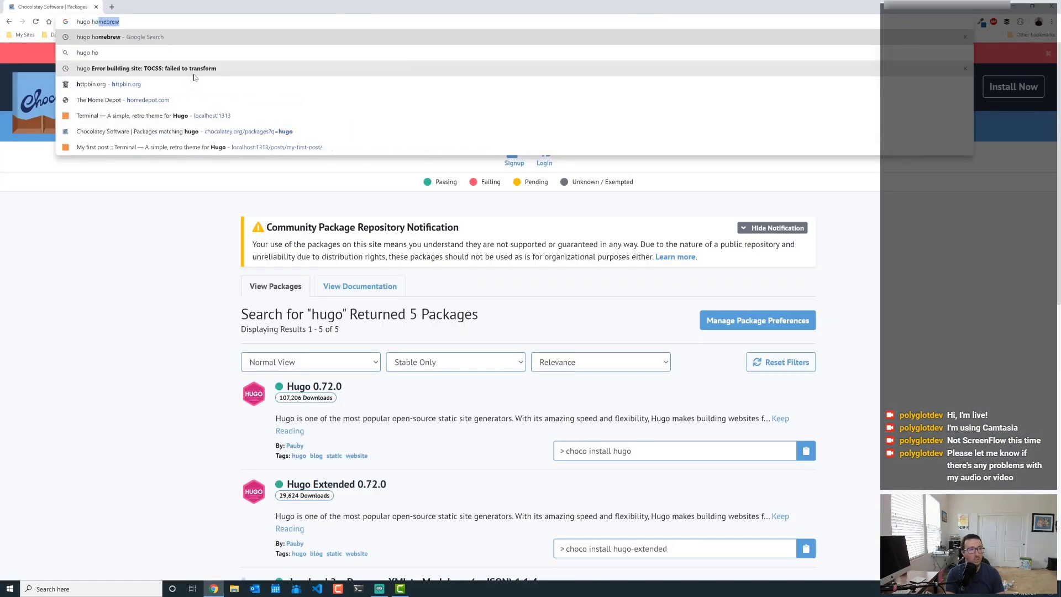
pyautogui.press('Return')
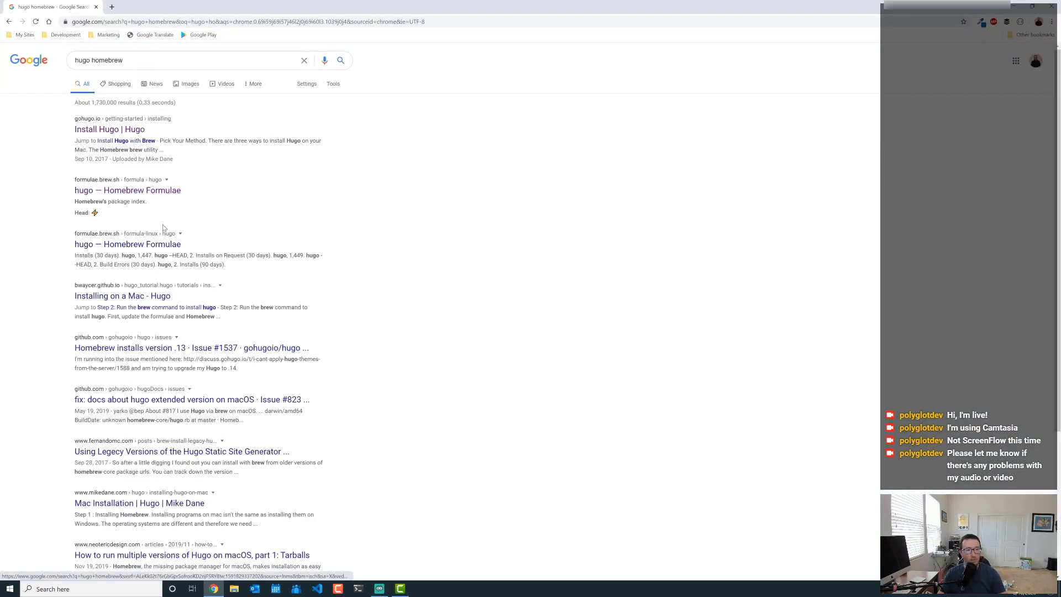
# - Open formulae.brew.sh/formula-linux/hugo, select its address, and return to Camtasia
pyautogui.click(154, 244)
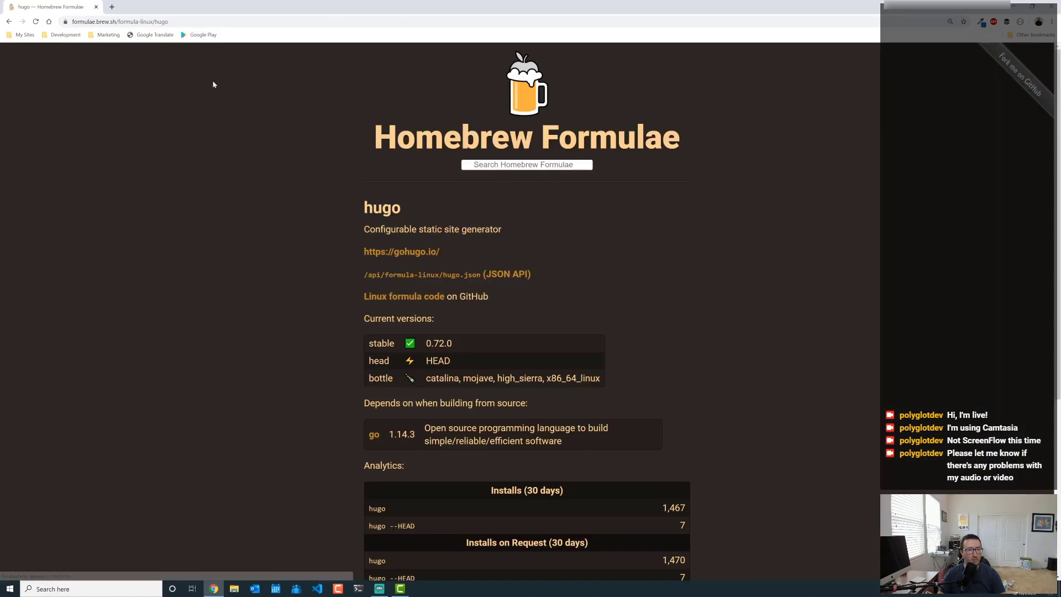
pyautogui.hotkey('ctrl', 'l')
pyautogui.hotkey('ctrl', 'c')
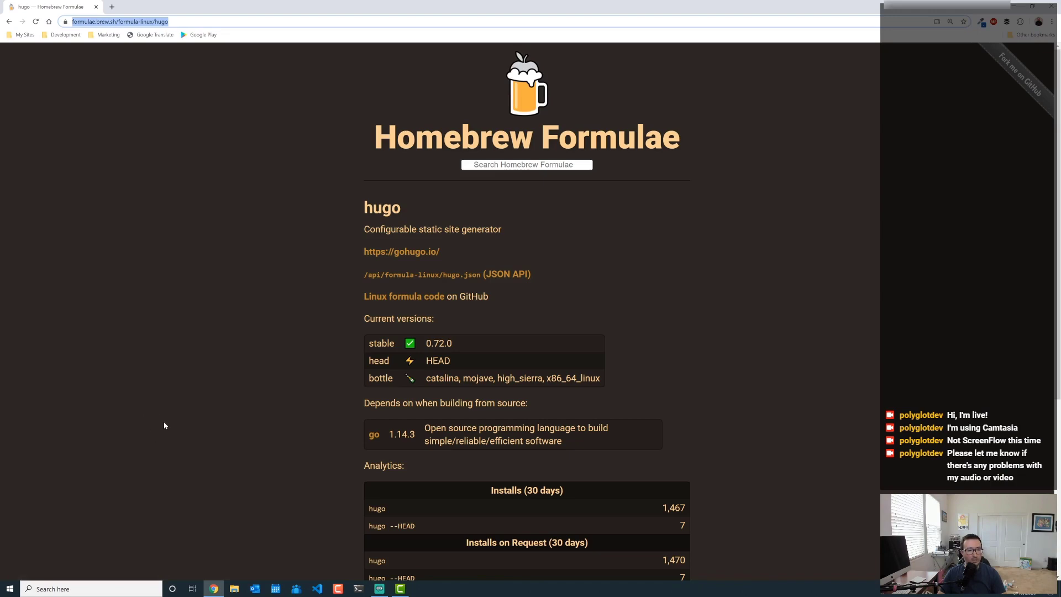
pyautogui.scroll(-5, 520, 459)
pyautogui.scroll(5, 519, 460)
pyautogui.click(399, 590)
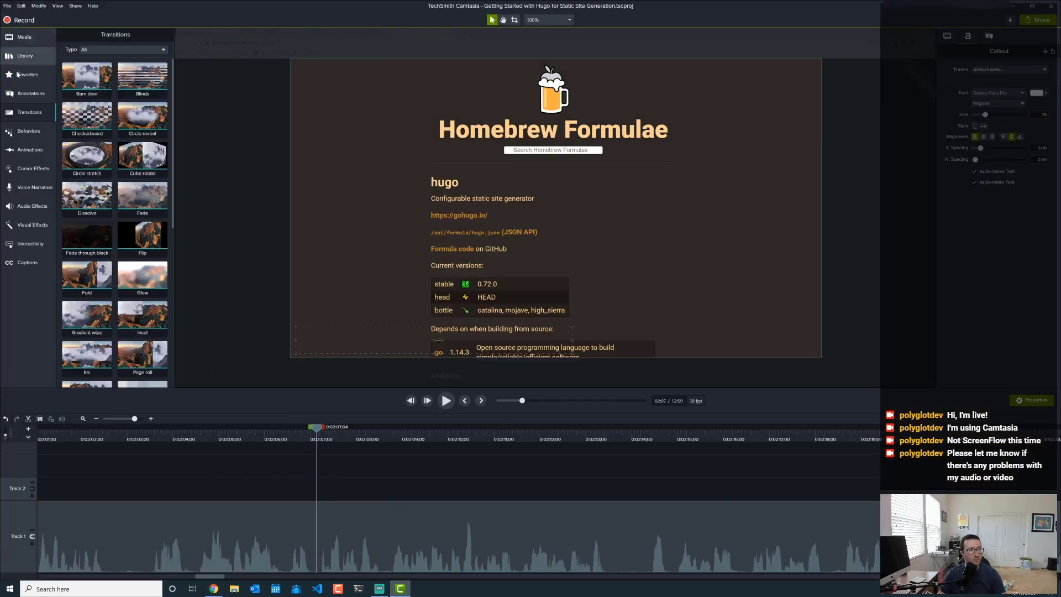
# - Add a blue callout on Track 2 aligned to the start of the Homebrew page footage
pyautogui.click(27, 94)
pyautogui.moveTo(108, 337); pyautogui.dragTo(317, 491)
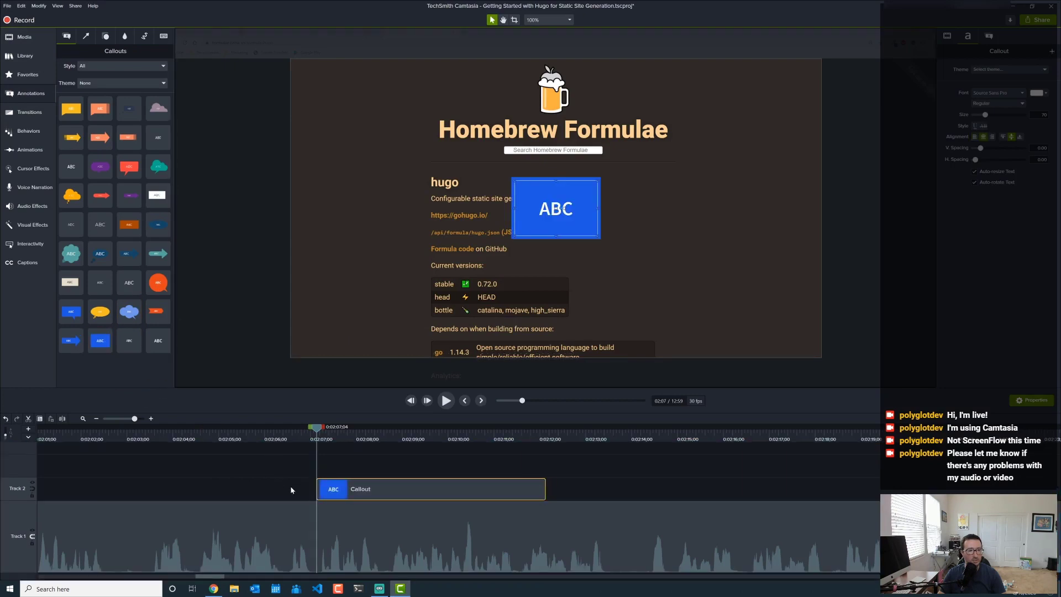
pyautogui.moveTo(397, 489); pyautogui.dragTo(351, 497)
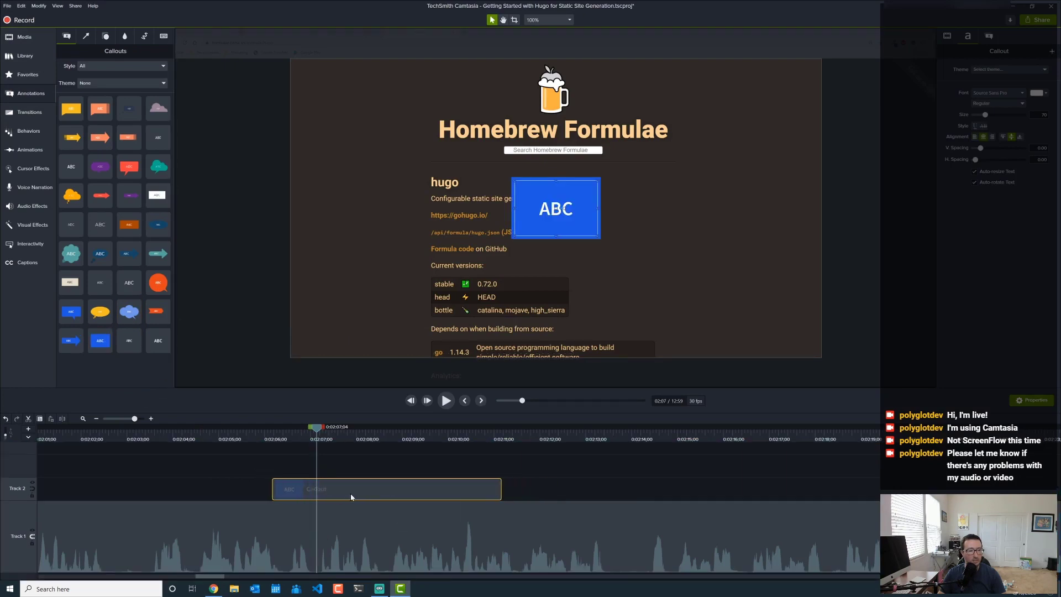
pyautogui.click(232, 440)
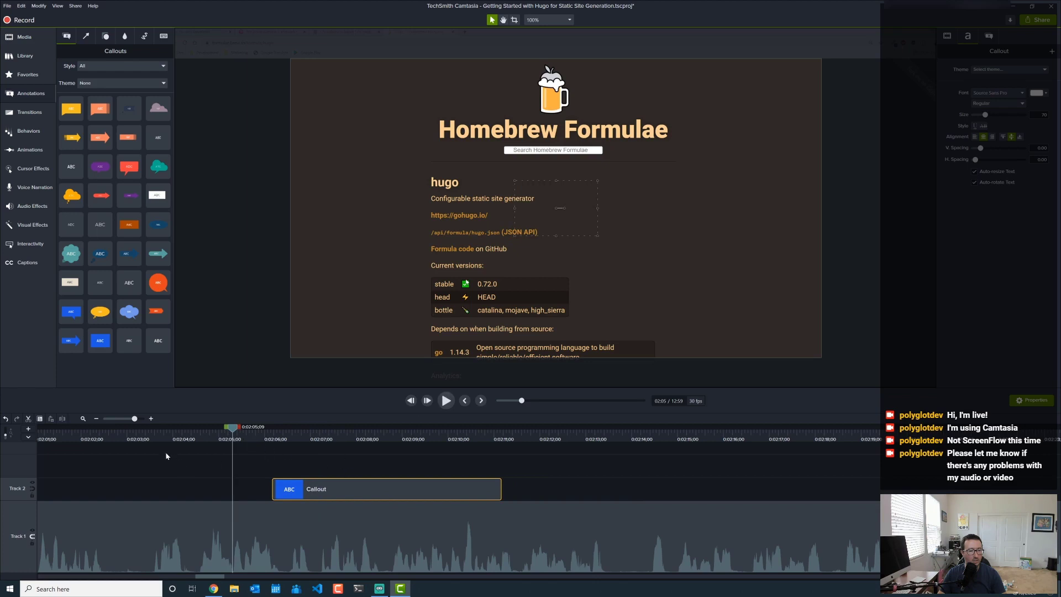
pyautogui.click(139, 441)
pyautogui.click(445, 401)
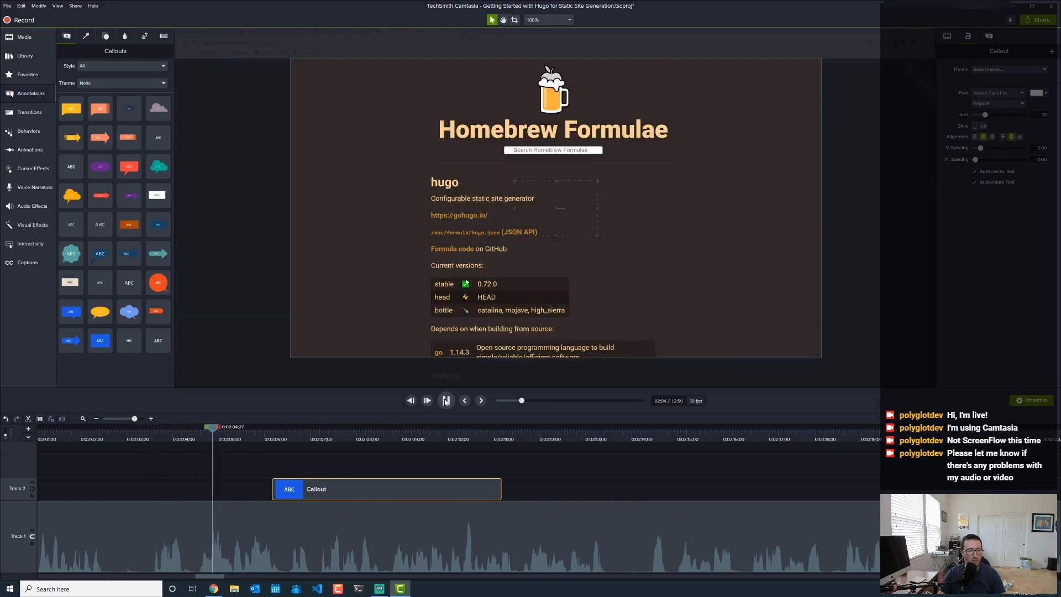
pyautogui.click(445, 401)
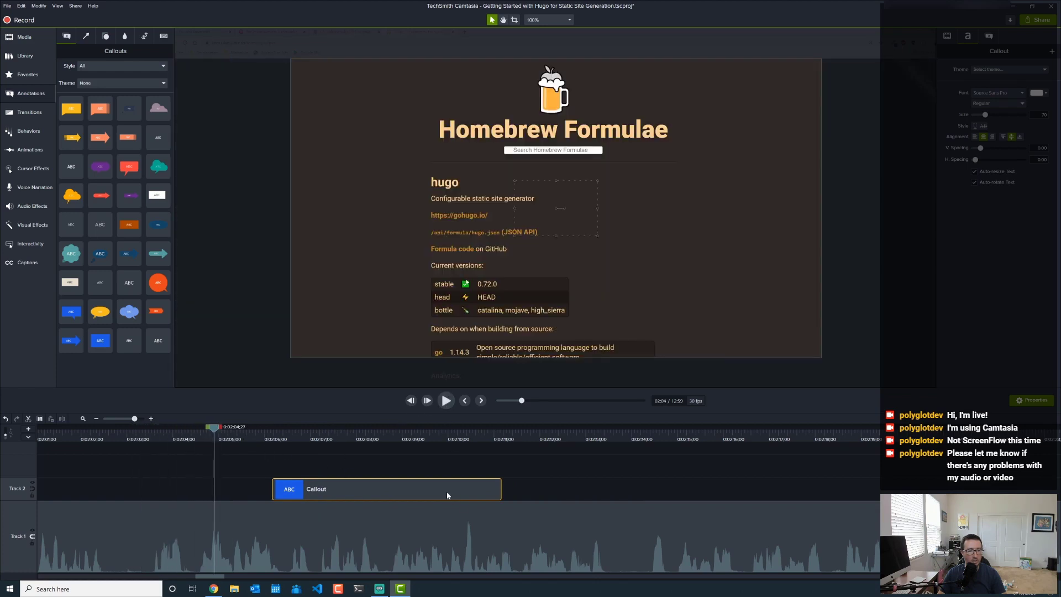
pyautogui.moveTo(444, 497); pyautogui.dragTo(343, 484)
pyautogui.moveTo(544, 223); pyautogui.dragTo(325, 338)
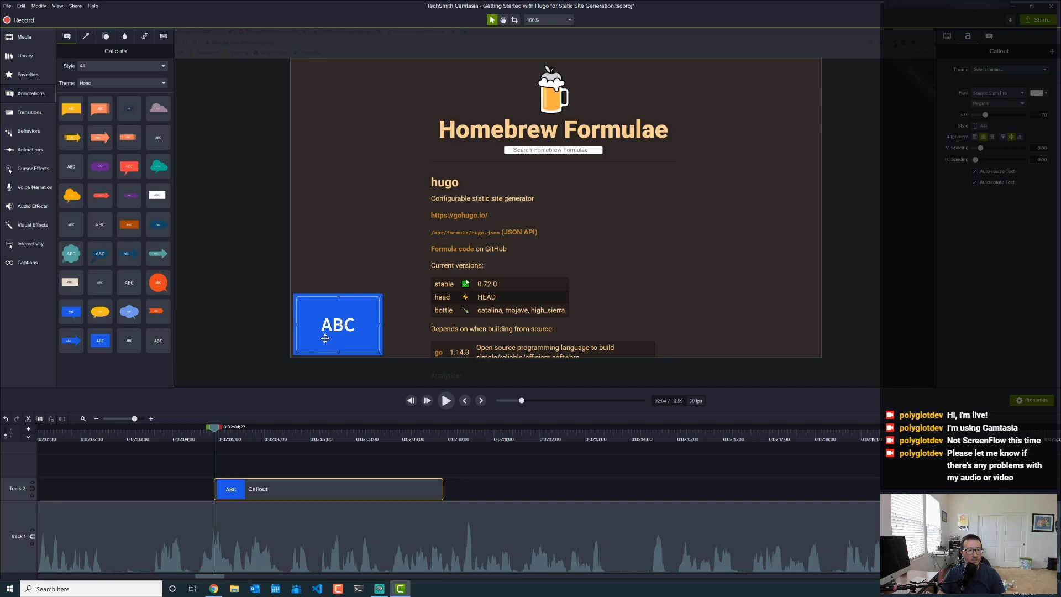
pyautogui.doubleClick(327, 326)
pyautogui.hotkey('ctrl', 'v')
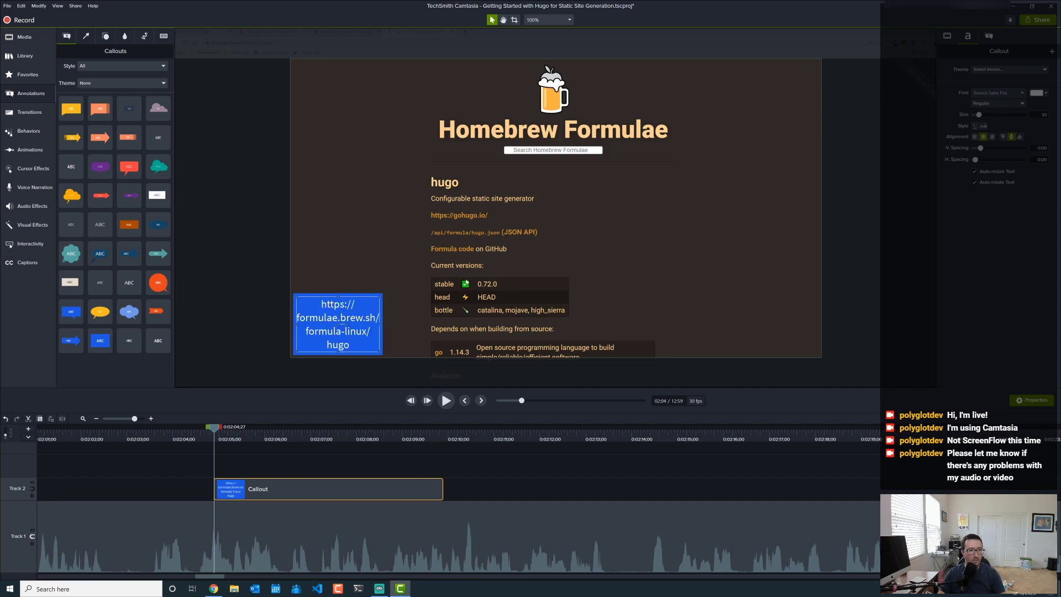
pyautogui.hotkey('shift', 'Left')
pyautogui.hotkey('shift', 'Left')
pyautogui.hotkey('shift', 'Left')
pyautogui.hotkey('shift', 'Left')
pyautogui.hotkey('shift', 'Left')
pyautogui.hotkey('shift', 'Left')
pyautogui.hotkey('shift', 'Left')
pyautogui.hotkey('shift', 'Left')
pyautogui.press('BackSpace')
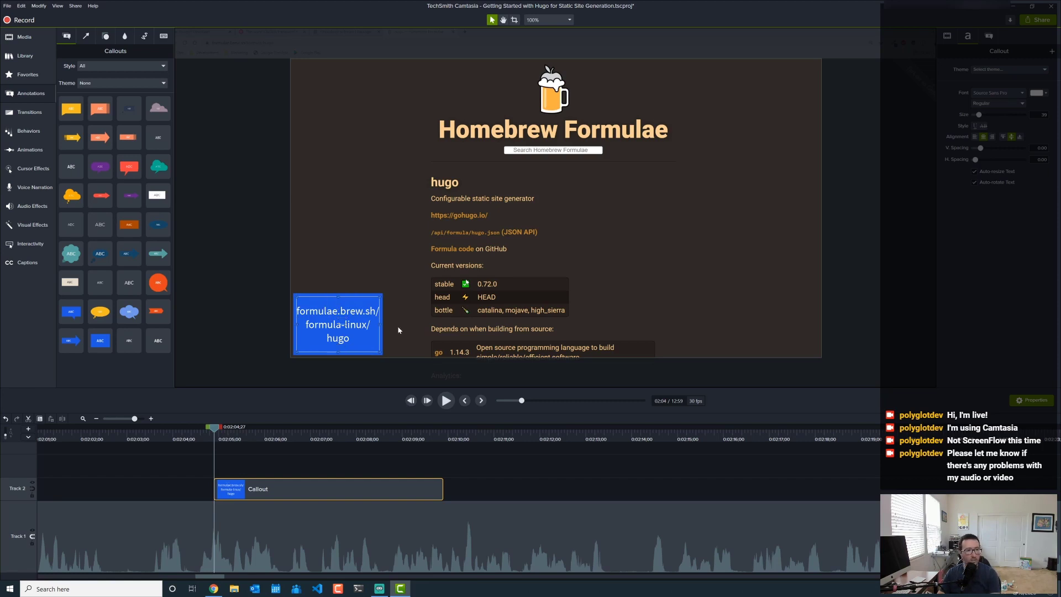
# - Resize the callout to fit the URL on one line, left-aligned, at the video's bottom edge
pyautogui.moveTo(380, 323); pyautogui.dragTo(640, 324)
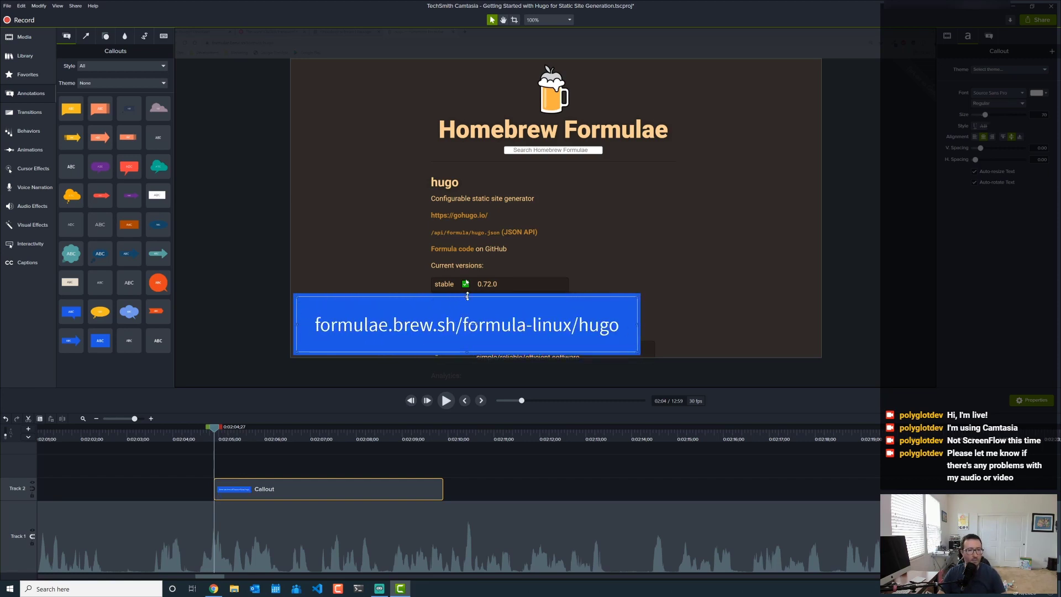
pyautogui.moveTo(468, 297); pyautogui.dragTo(468, 320)
pyautogui.click(975, 138)
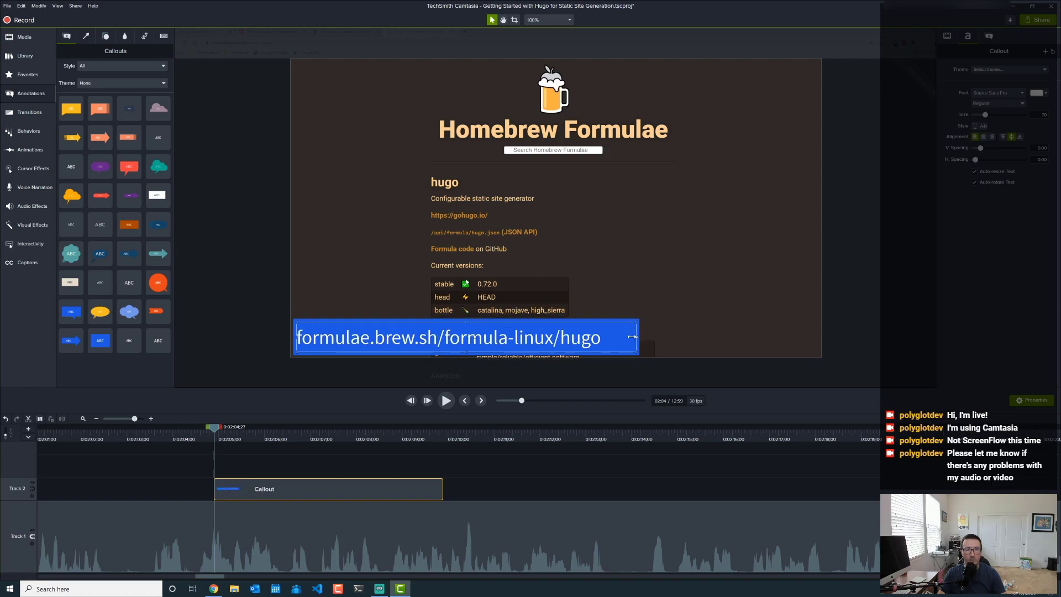
pyautogui.moveTo(632, 336); pyautogui.dragTo(605, 346)
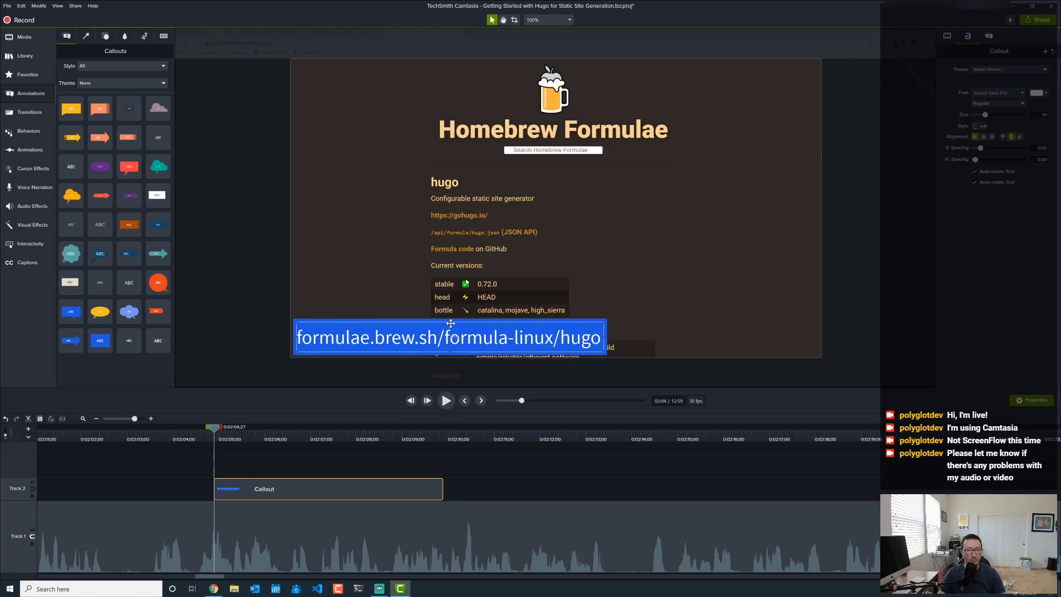
pyautogui.moveTo(450, 322); pyautogui.dragTo(447, 327)
pyautogui.click(462, 472)
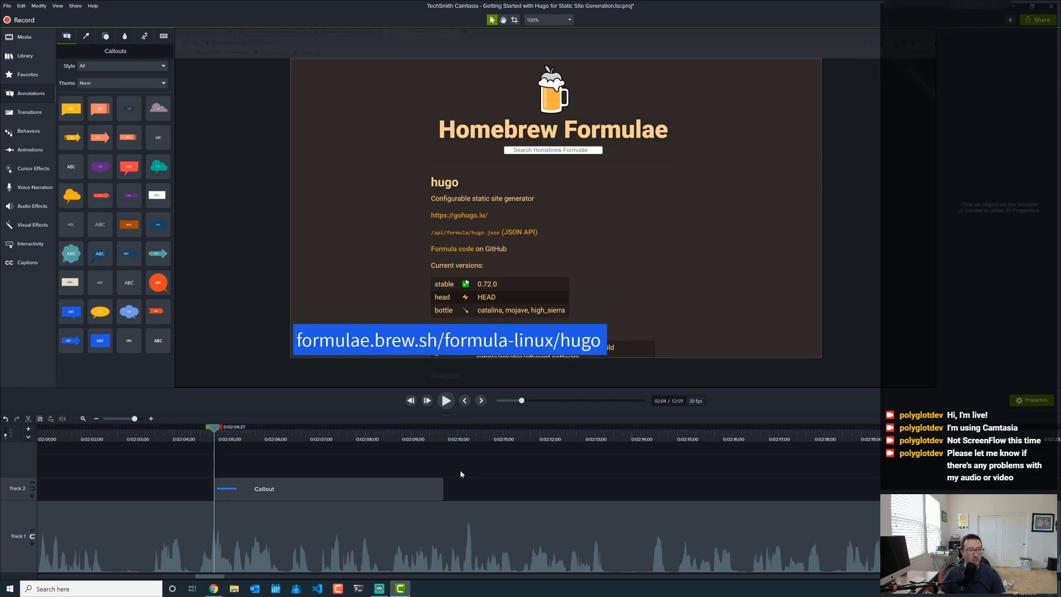
# - Add a Fade transition to the Homebrew URL callout and play it from just before
pyautogui.click(29, 112)
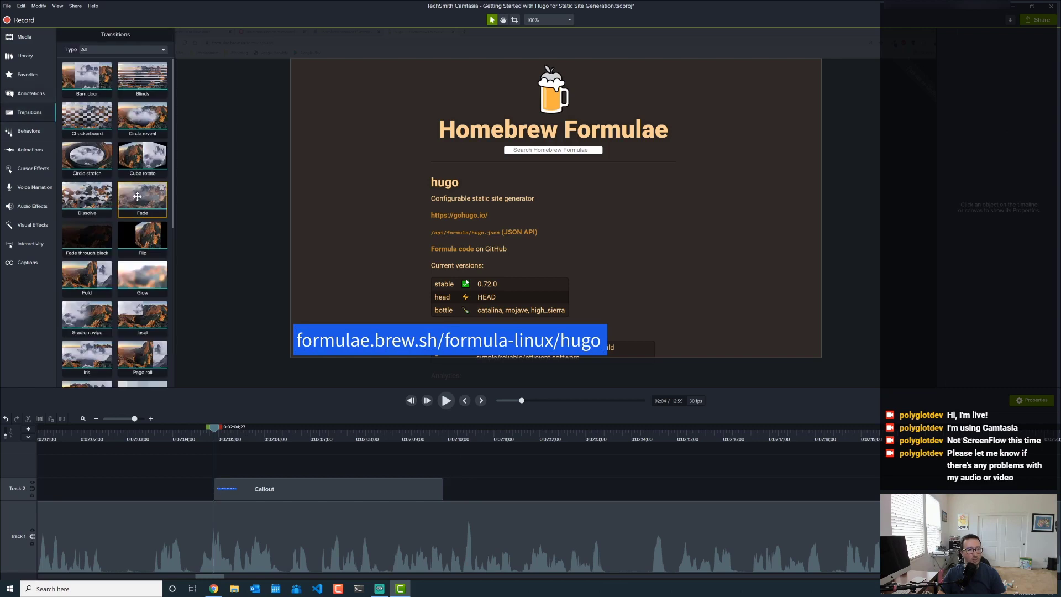
pyautogui.moveTo(137, 196); pyautogui.dragTo(254, 488)
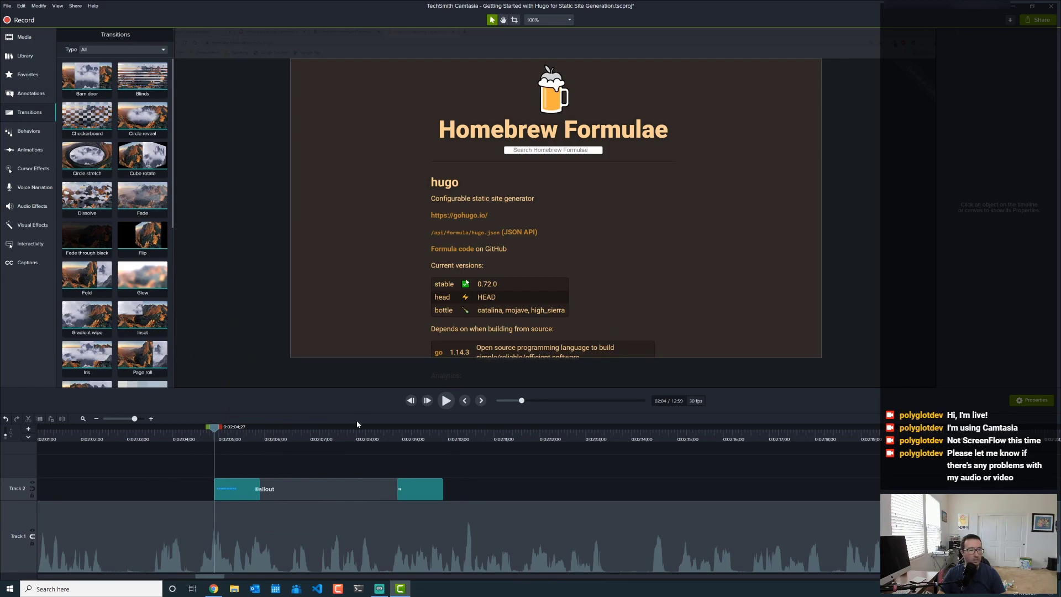
pyautogui.click(178, 439)
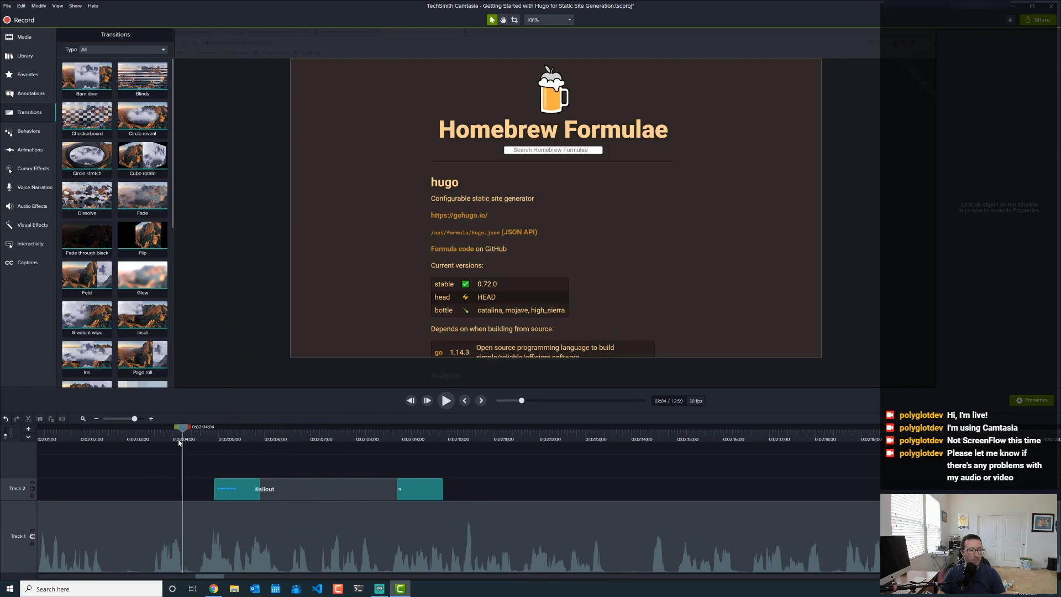
pyautogui.click(447, 401)
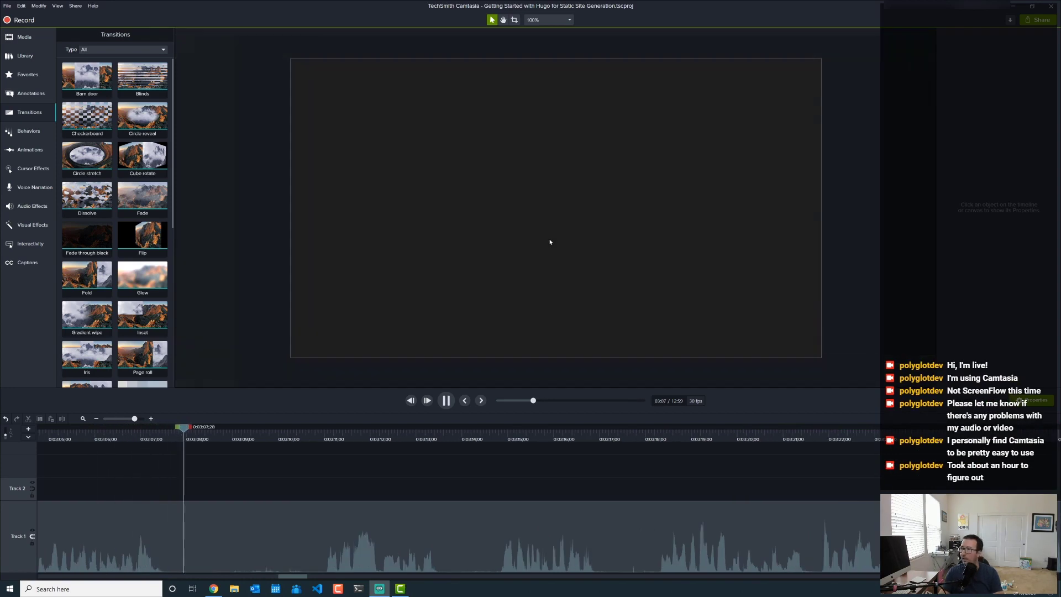
# - Add a Custom zoom animation to the VS Code footage near 3:09 and reposition the zoomed view
pyautogui.click(447, 402)
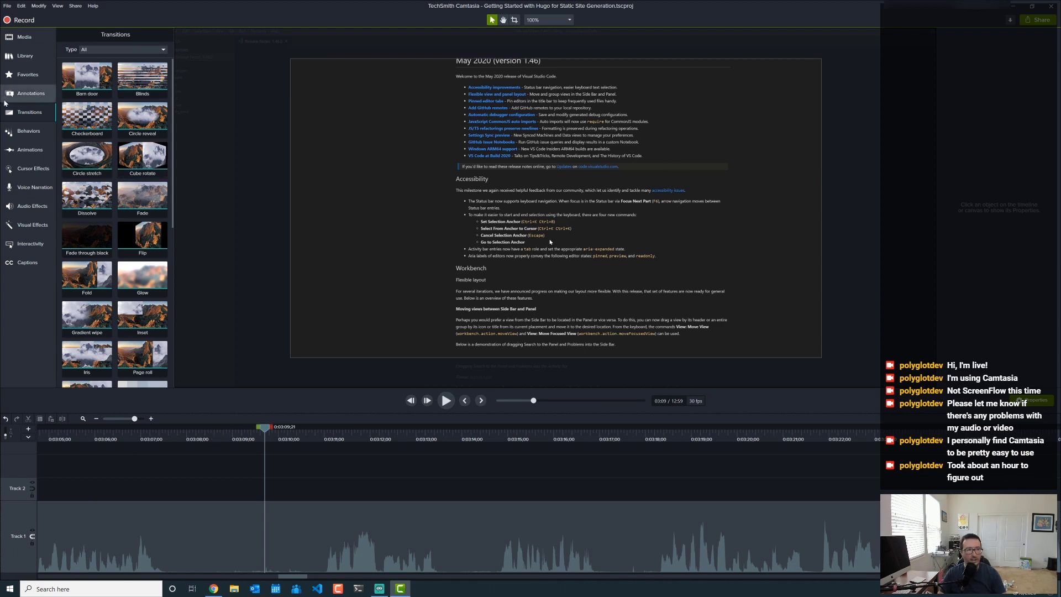
pyautogui.click(30, 150)
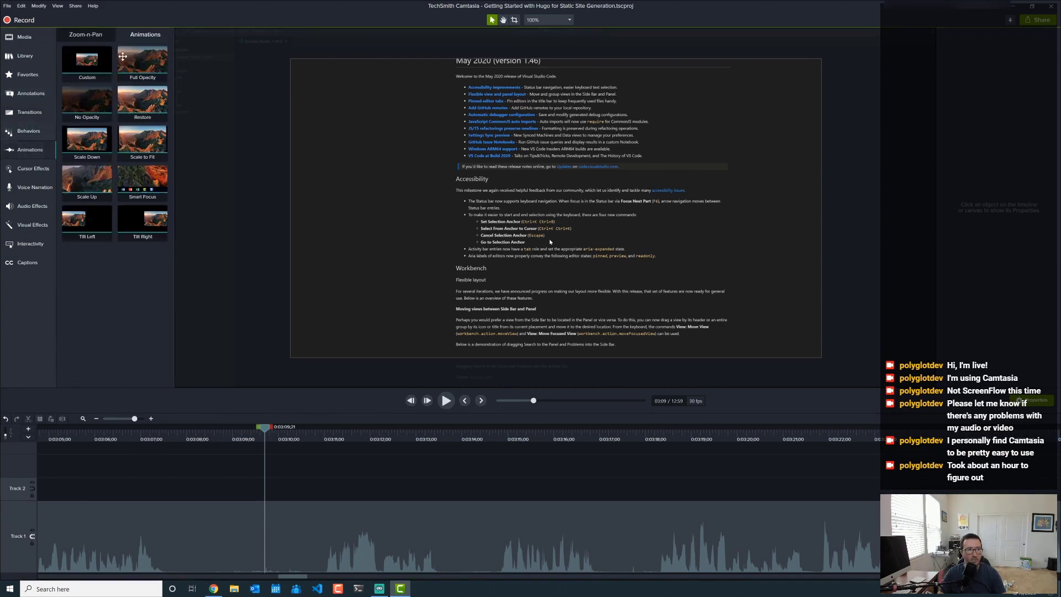
pyautogui.moveTo(89, 66); pyautogui.dragTo(261, 539)
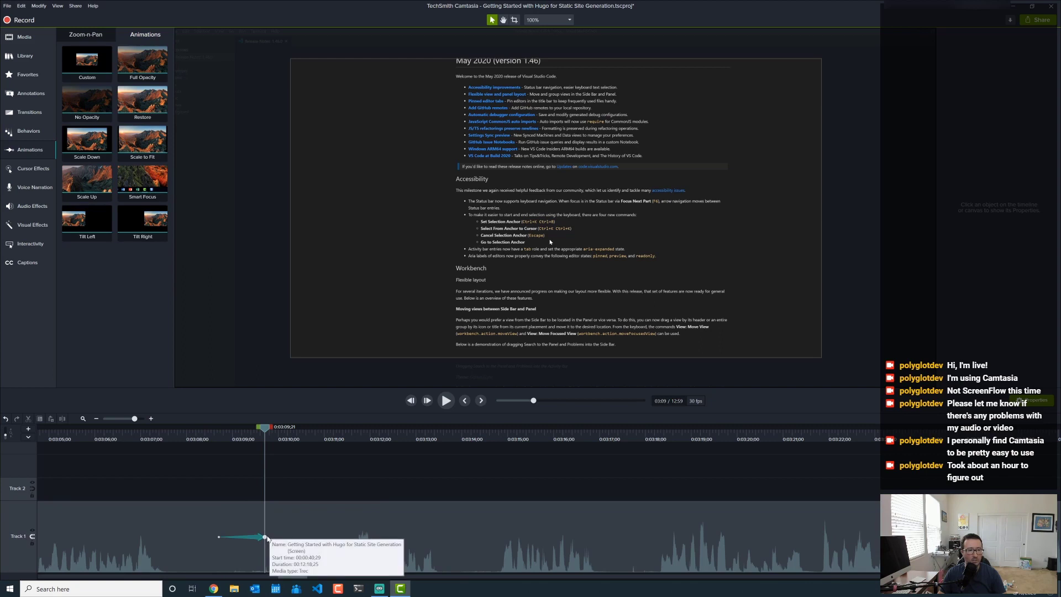
pyautogui.click(267, 538)
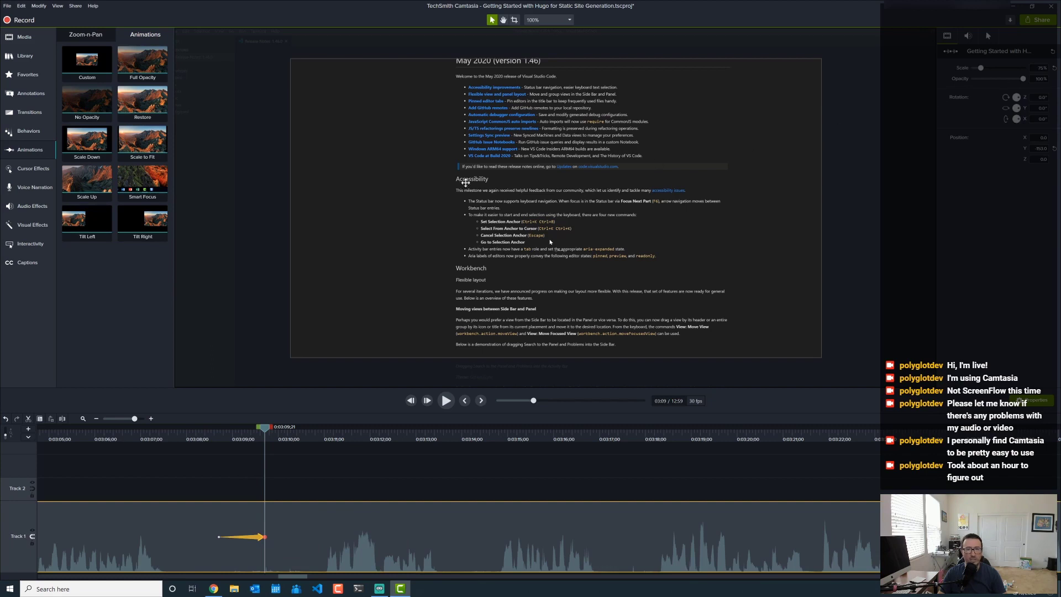
pyautogui.moveTo(326, 130); pyautogui.dragTo(453, 148)
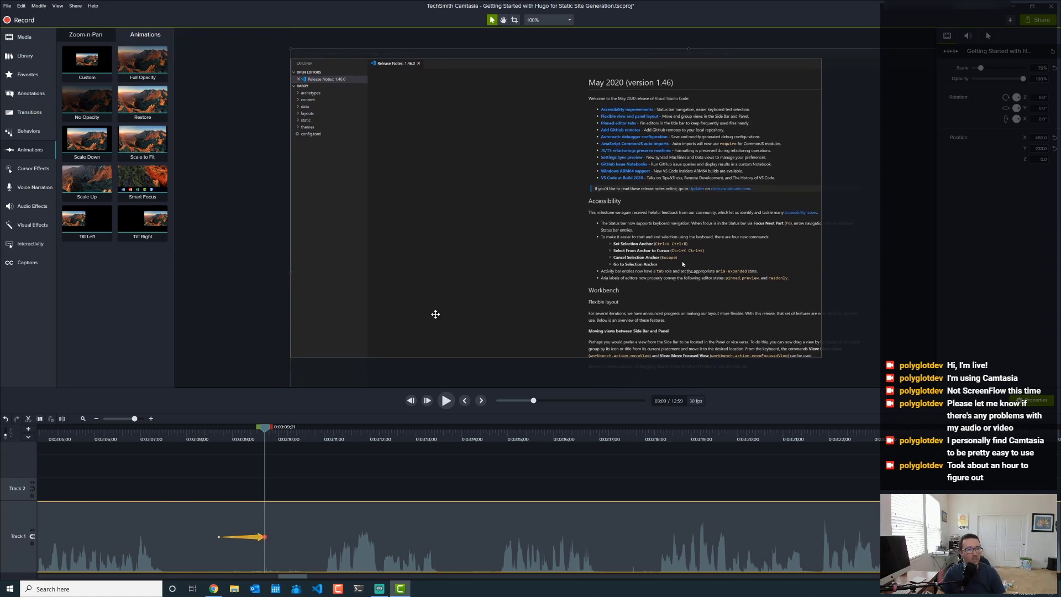
pyautogui.click(216, 335)
# - Play back from 3:07, nudge the footage slightly up, and return to 3:08
pyautogui.click(185, 441)
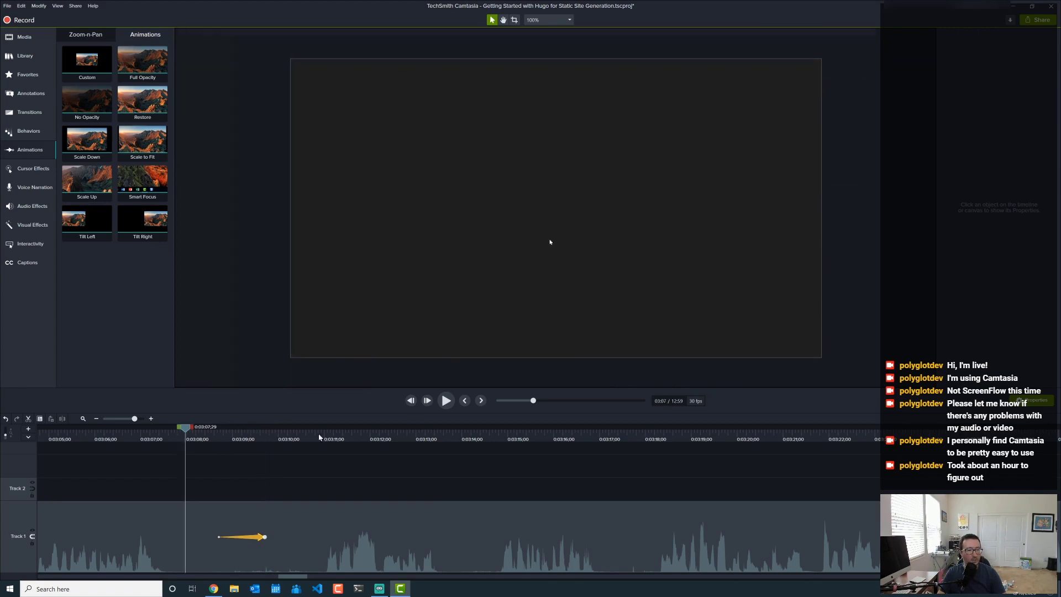
pyautogui.click(446, 400)
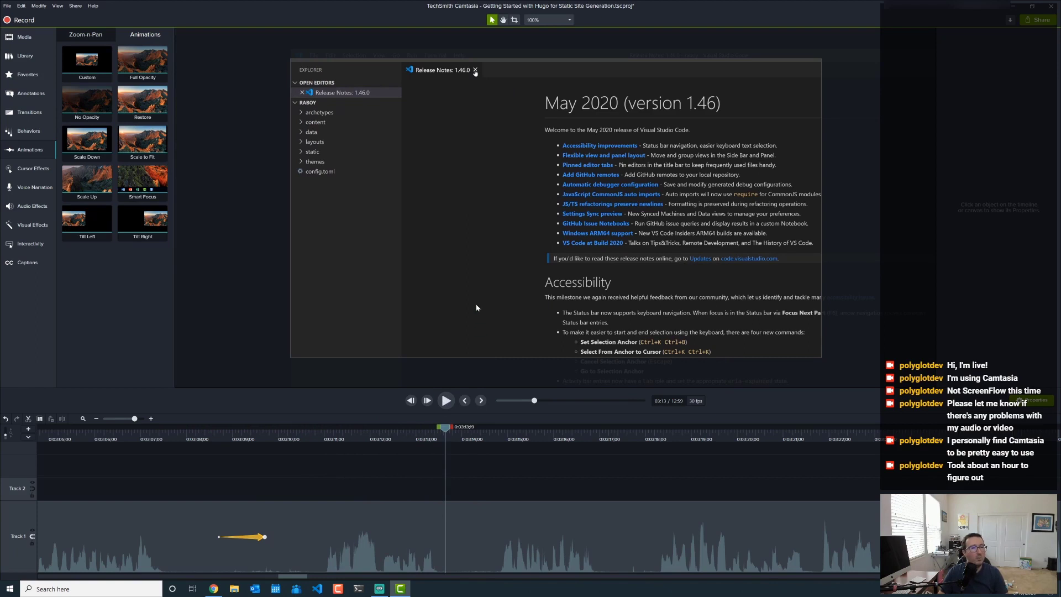
pyautogui.moveTo(476, 304); pyautogui.dragTo(476, 299)
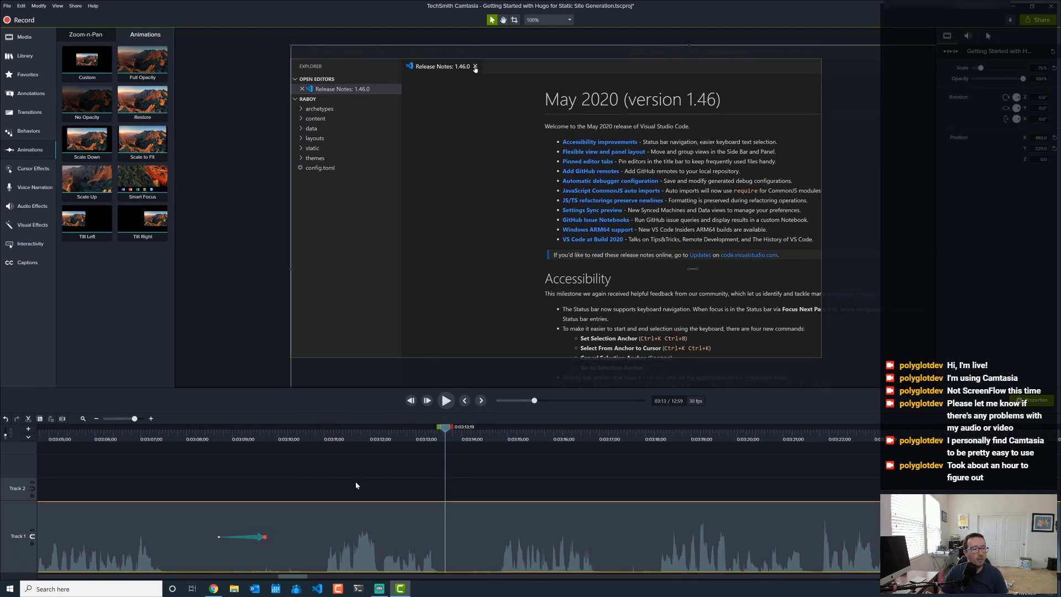
pyautogui.click(352, 432)
pyautogui.click(439, 437)
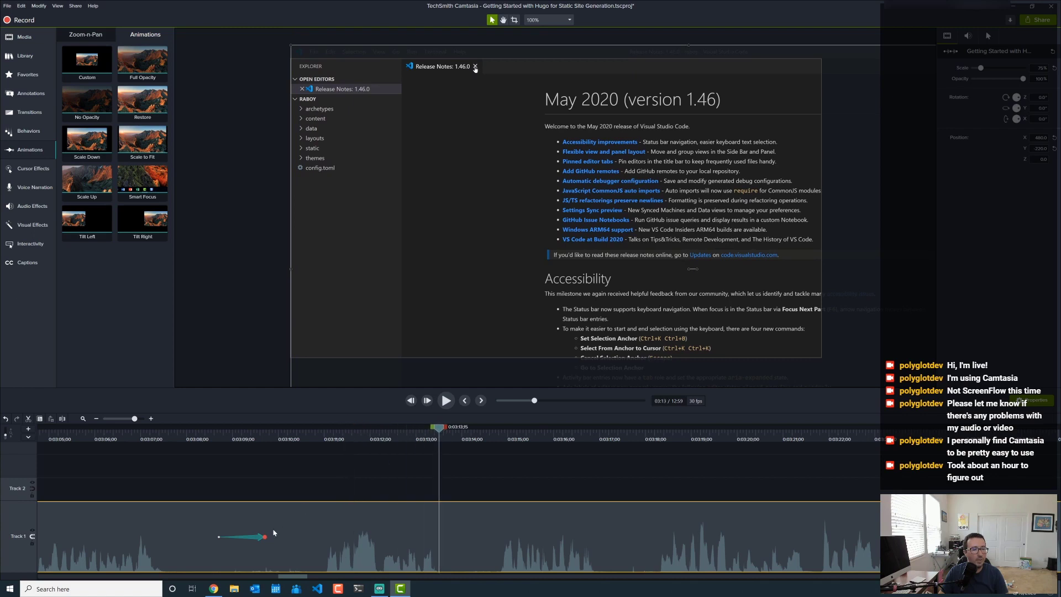
pyautogui.click(199, 437)
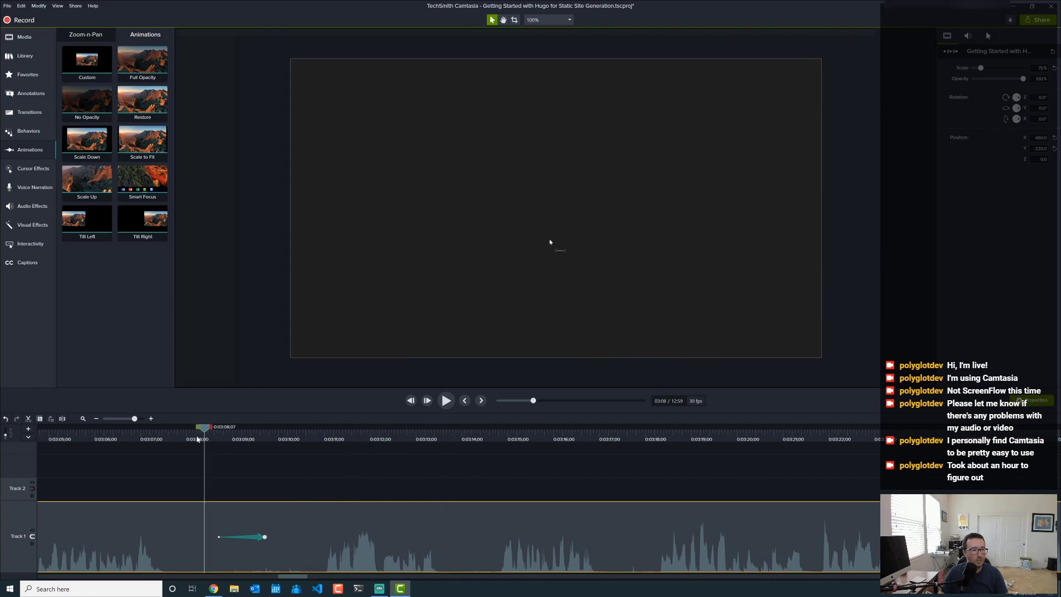
# - Add a Custom animation at 3:20 that shifts the zoomed footage onto the VS Code explorer and config.toml
pyautogui.click(450, 397)
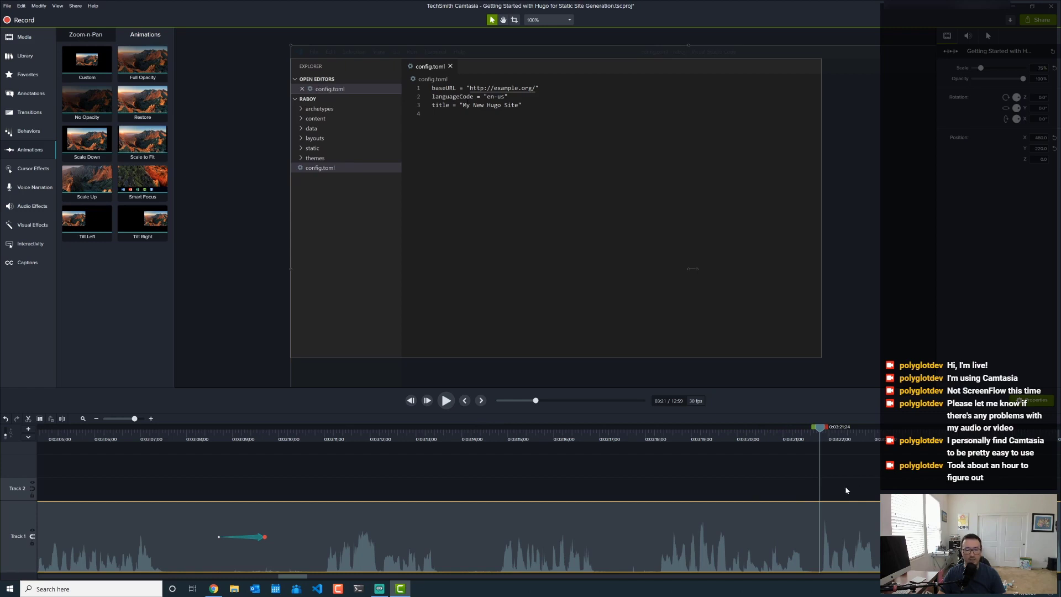
pyautogui.moveTo(89, 59); pyautogui.dragTo(822, 537)
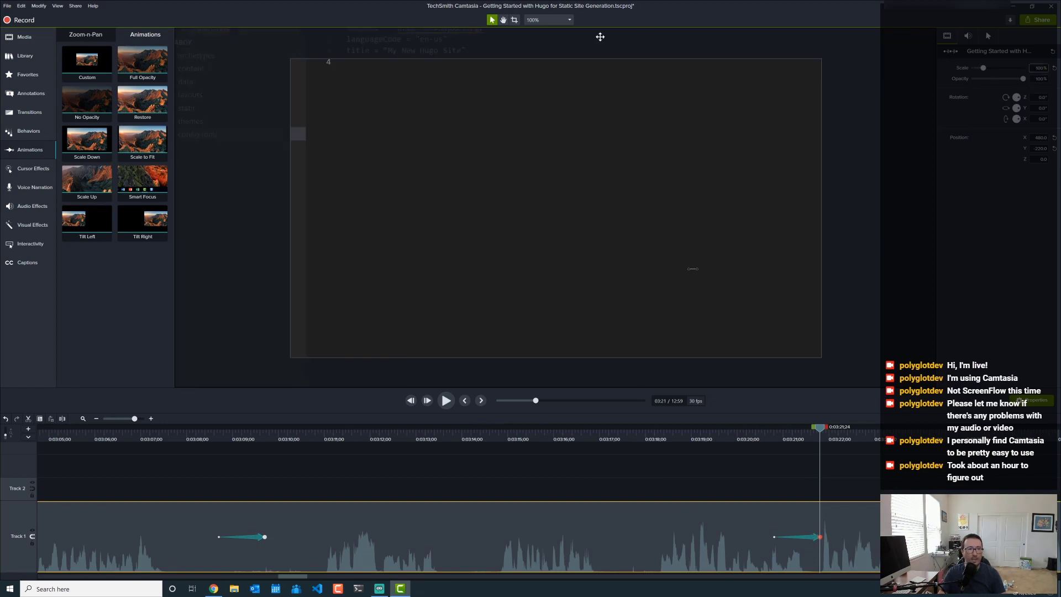
pyautogui.moveTo(434, 171); pyautogui.dragTo(514, 235)
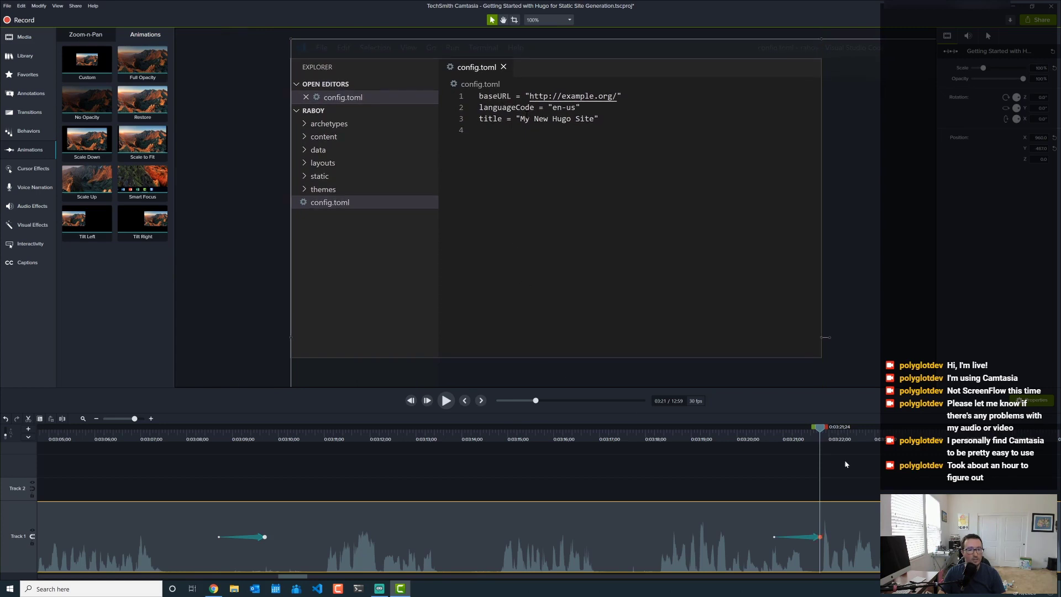
pyautogui.click(791, 474)
# - Preview the new zoom from 3:19, stopping and settling the playhead at 4:38
pyautogui.click(716, 436)
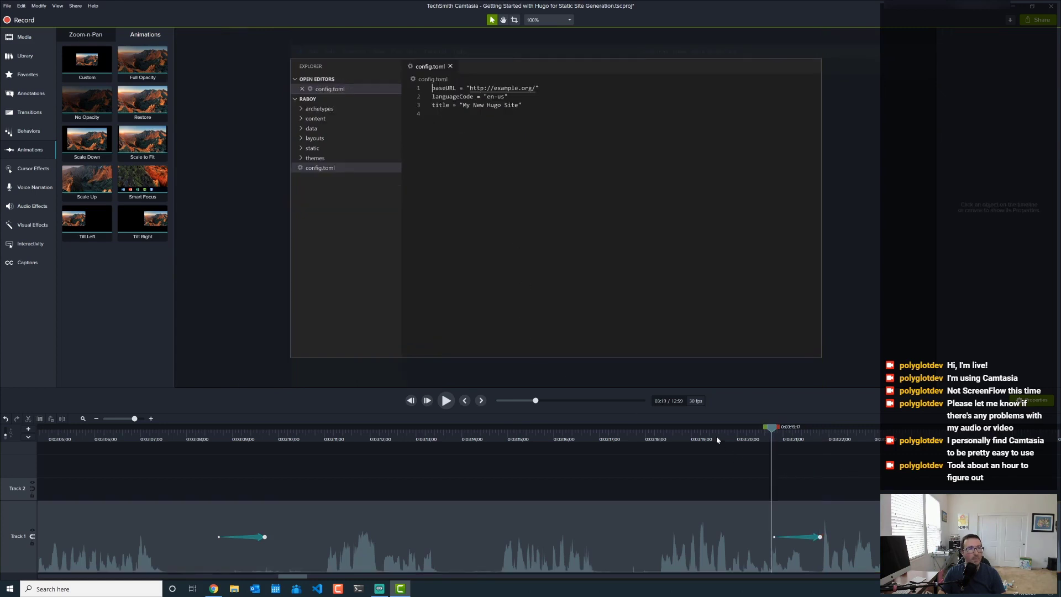
pyautogui.click(446, 403)
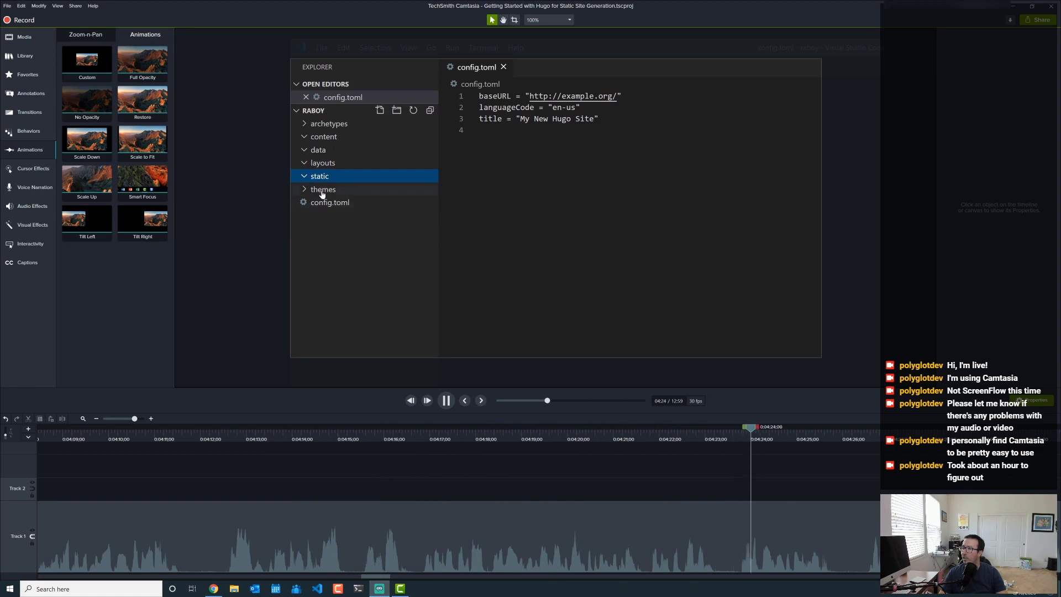
pyautogui.click(447, 401)
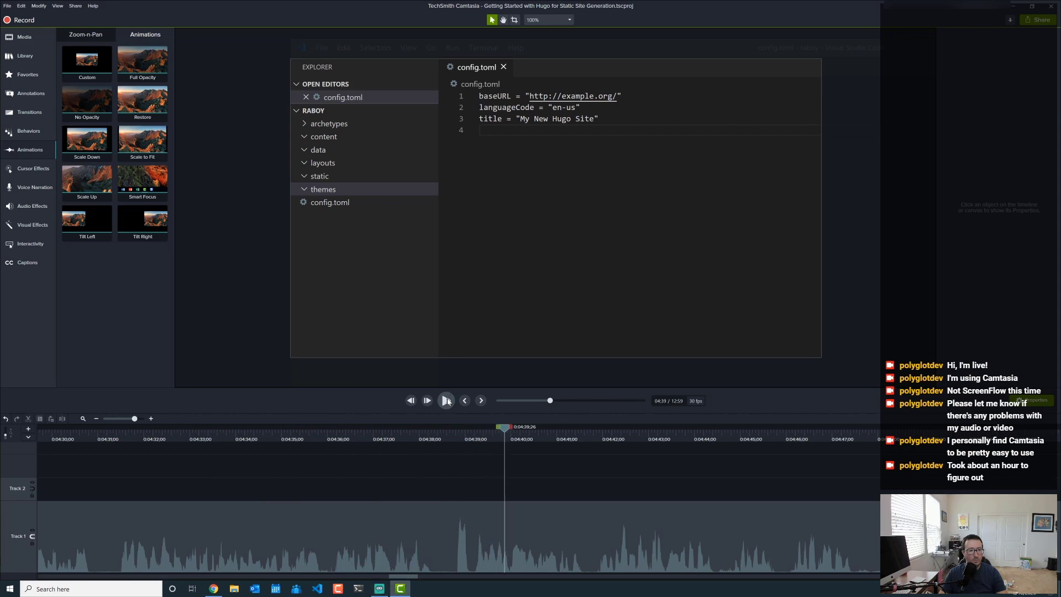
pyautogui.moveTo(458, 436); pyautogui.dragTo(451, 442)
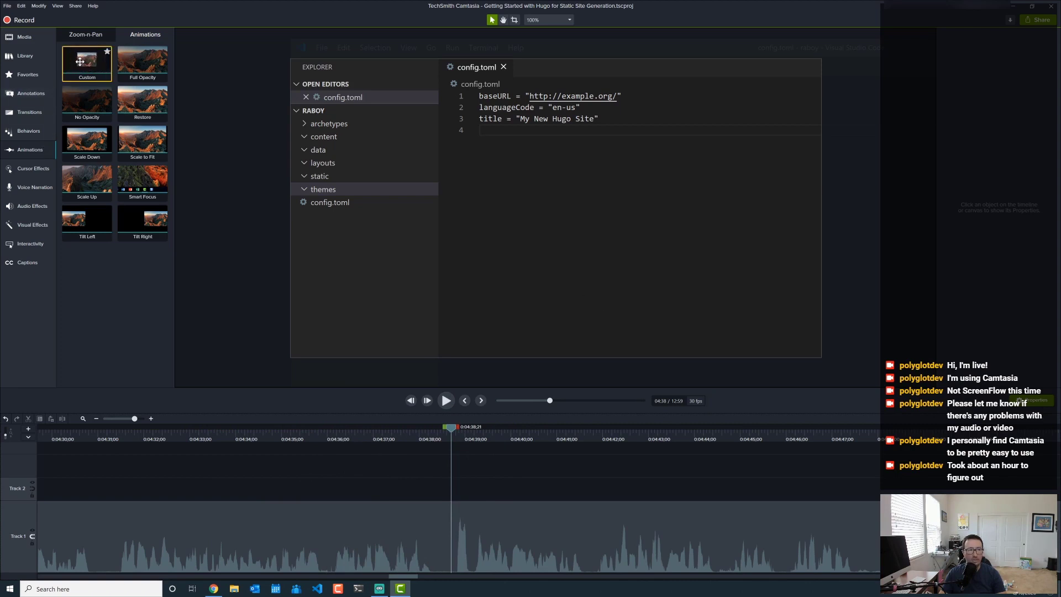
# - Add a Custom animation at 4:38 that raises the footage to frame the VS Code terminal, then return to 4:36
pyautogui.moveTo(78, 59); pyautogui.dragTo(450, 531)
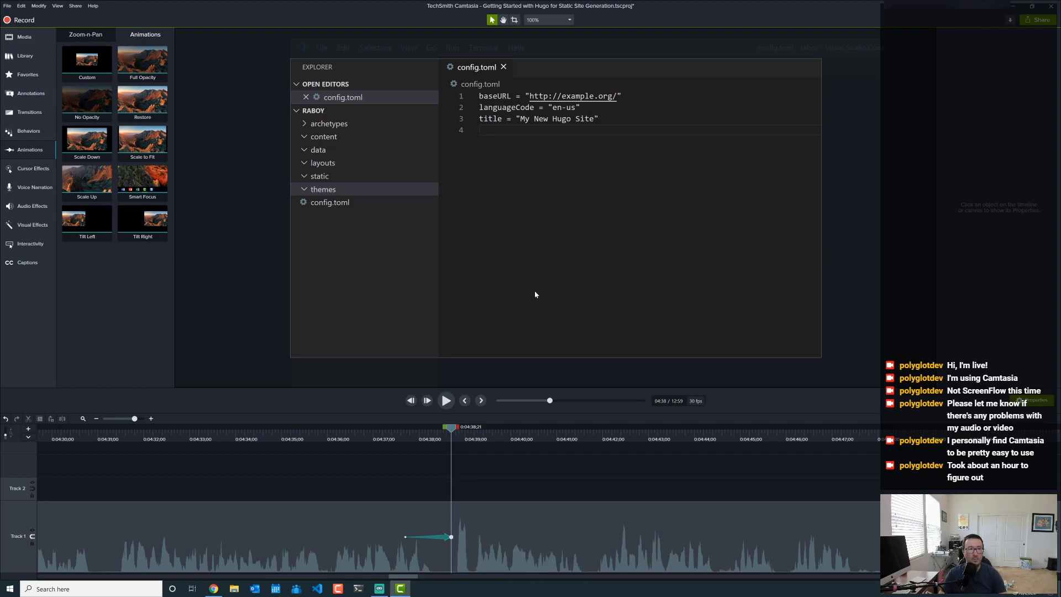
pyautogui.moveTo(536, 294); pyautogui.dragTo(534, 150)
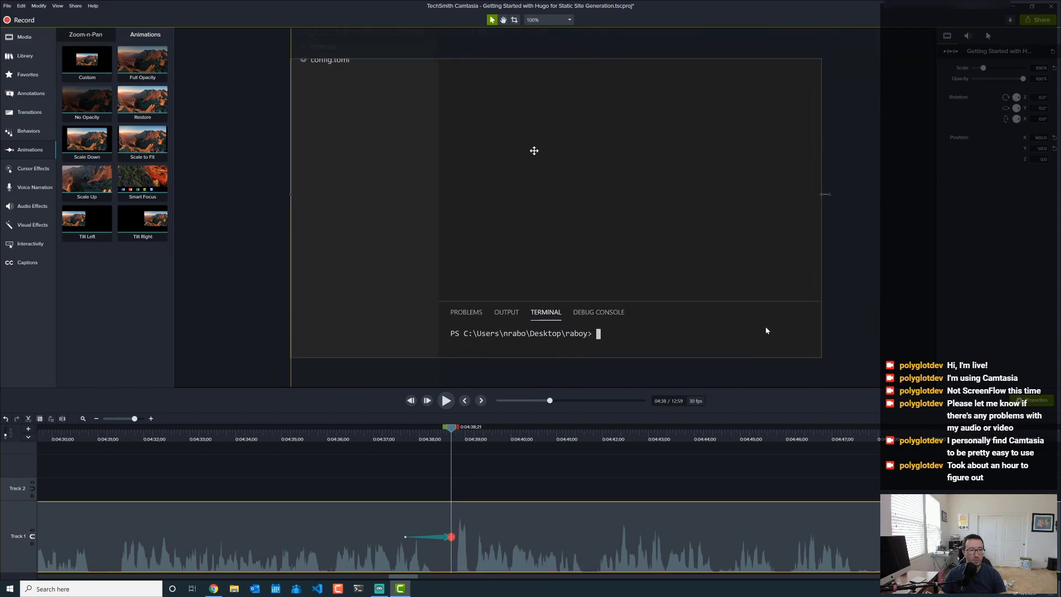
pyautogui.moveTo(562, 292); pyautogui.dragTo(566, 193)
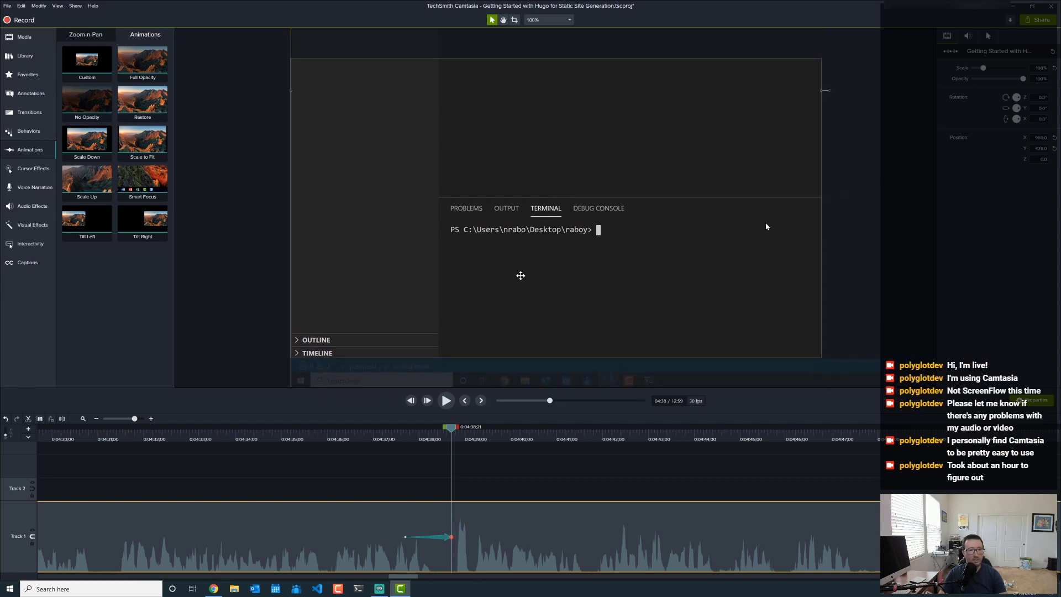
pyautogui.click(429, 480)
pyautogui.click(345, 437)
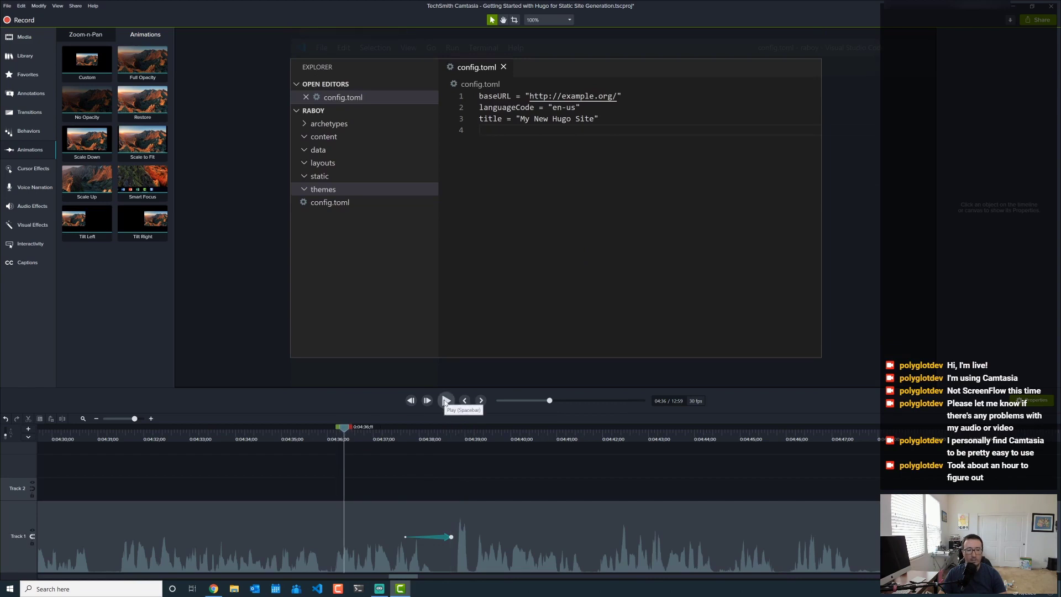
pyautogui.click(446, 401)
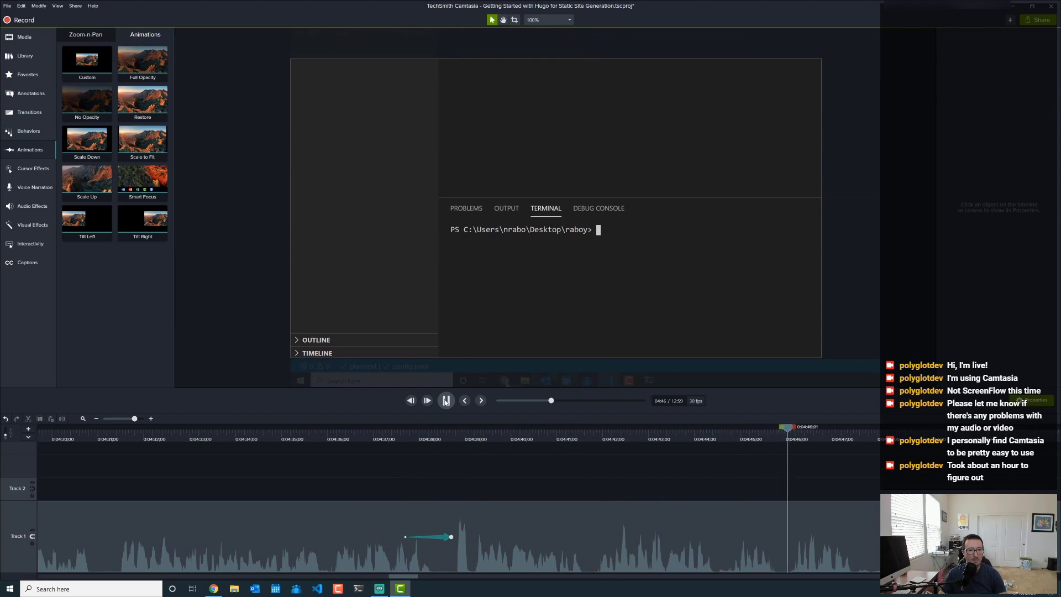
pyautogui.click(447, 402)
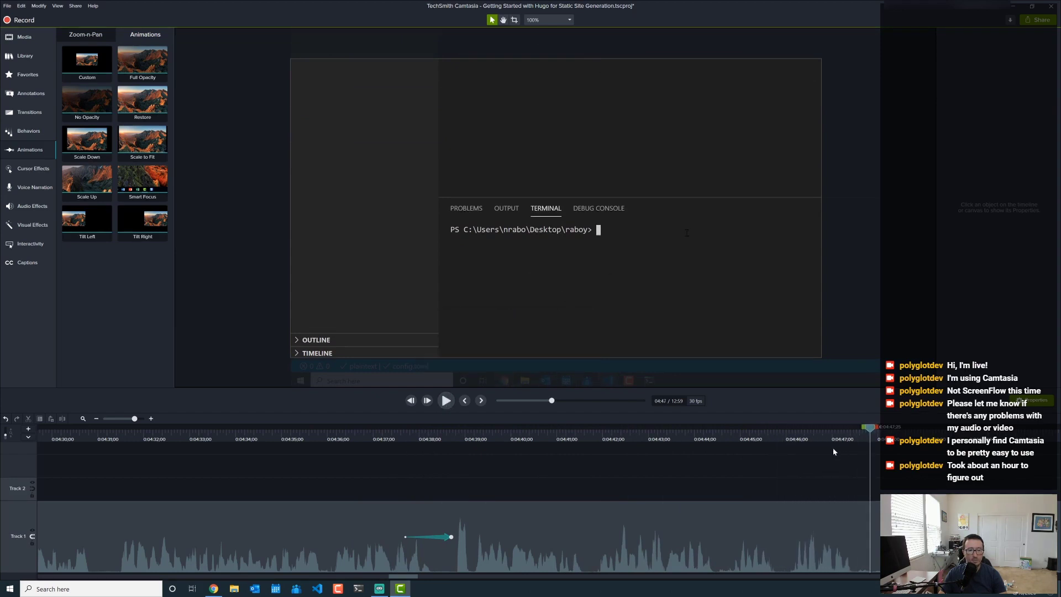
pyautogui.click(445, 401)
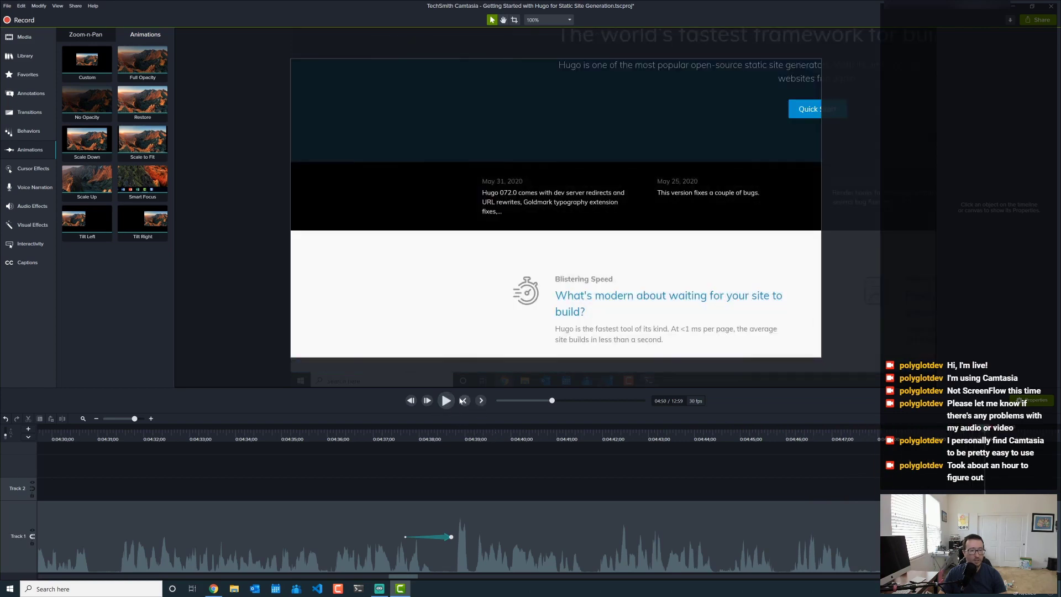
# - Add a Custom animation at 4:49 that scales the footage to 50% and recentres it to fill the frame
pyautogui.click(928, 441)
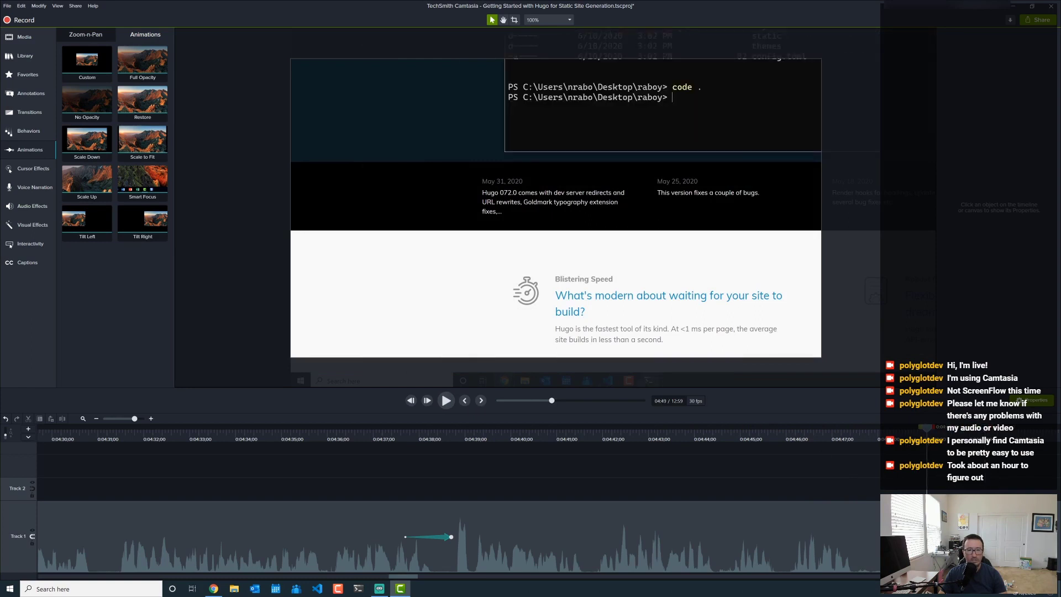
pyautogui.click(945, 440)
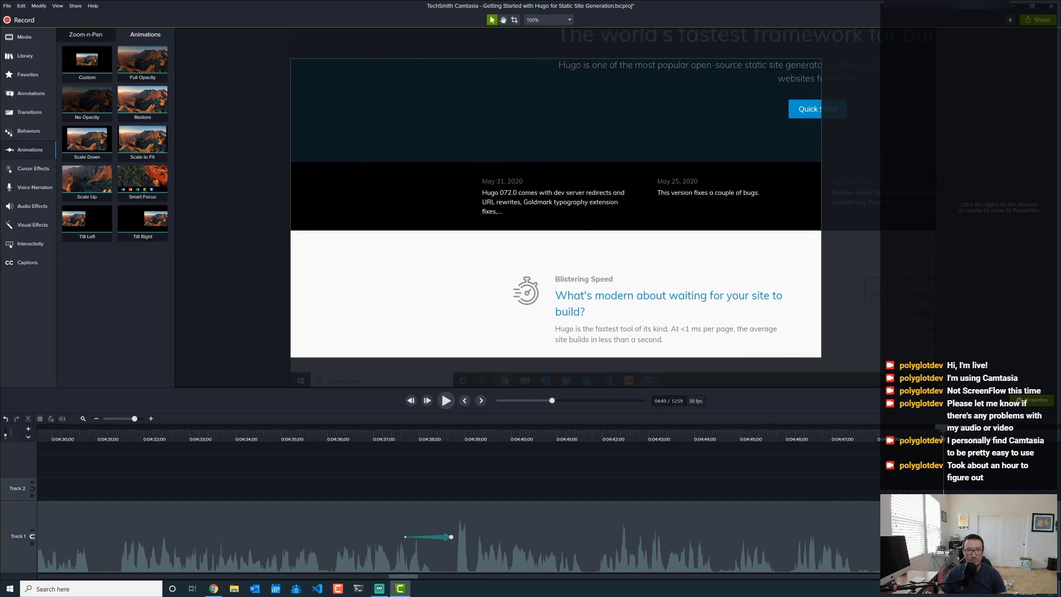
pyautogui.moveTo(68, 65); pyautogui.dragTo(943, 536)
pyautogui.click(943, 536)
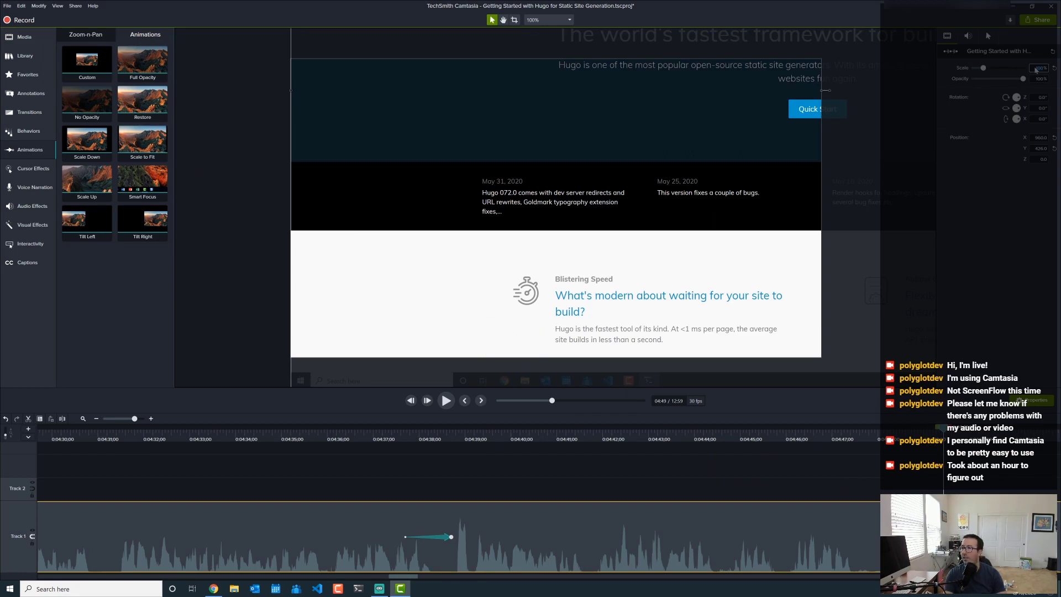
pyautogui.press('Return')
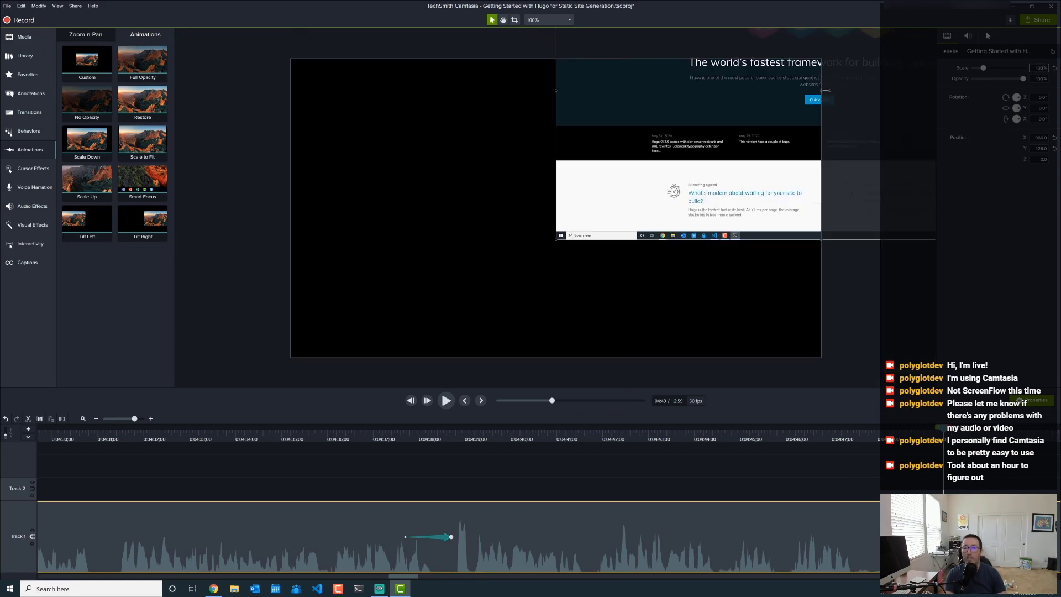
pyautogui.moveTo(630, 197); pyautogui.dragTo(358, 308)
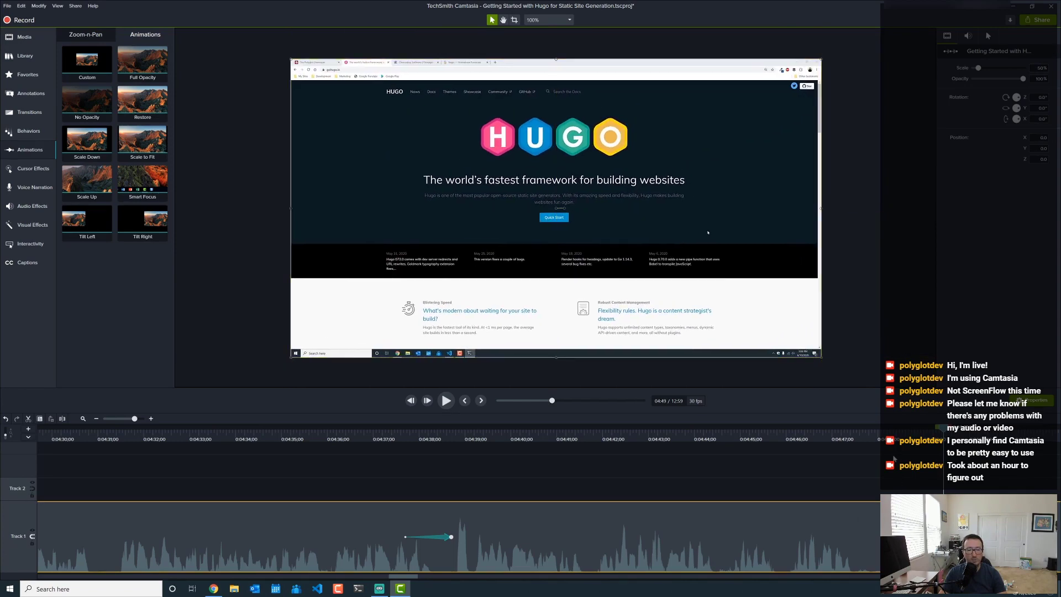
pyautogui.click(878, 439)
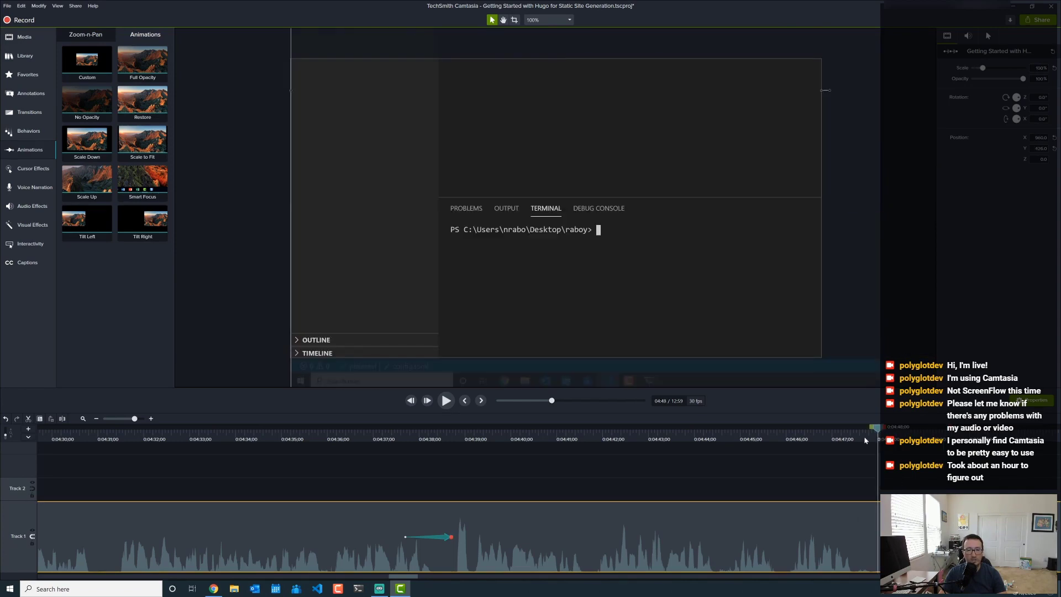
pyautogui.click(447, 401)
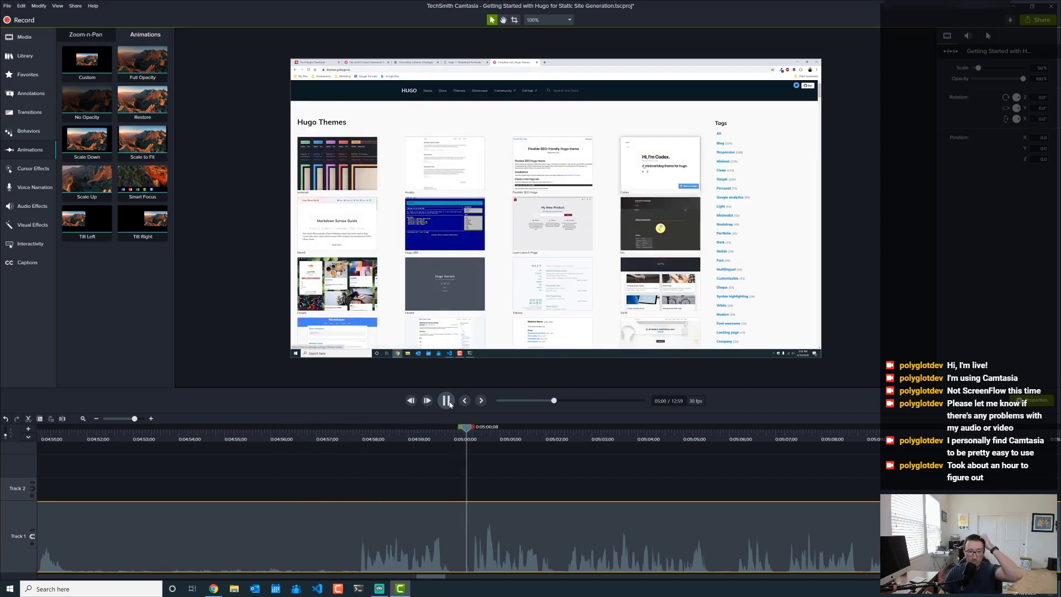
pyautogui.click(447, 402)
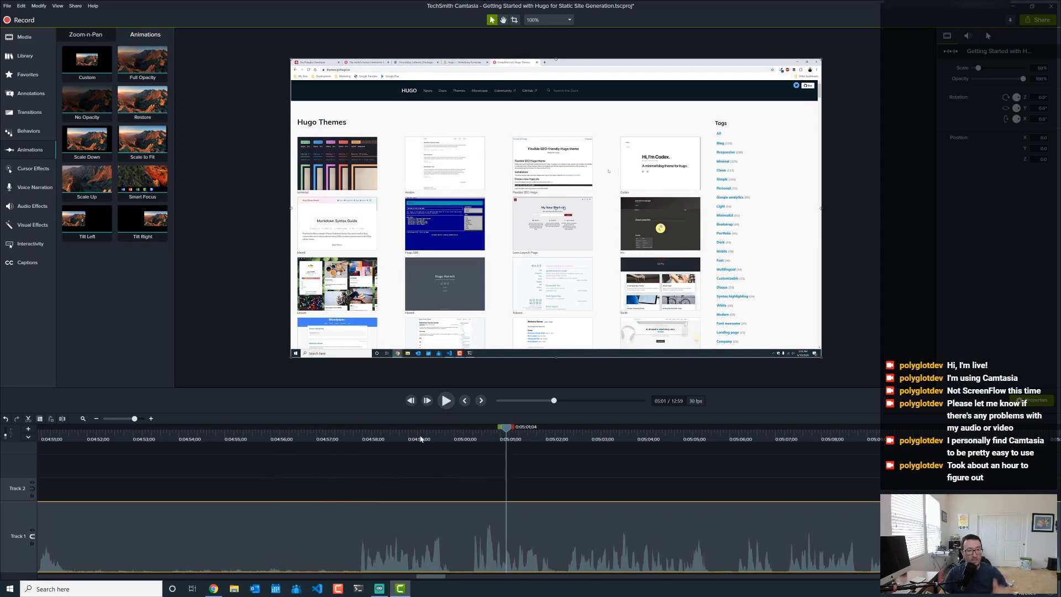
pyautogui.click(357, 440)
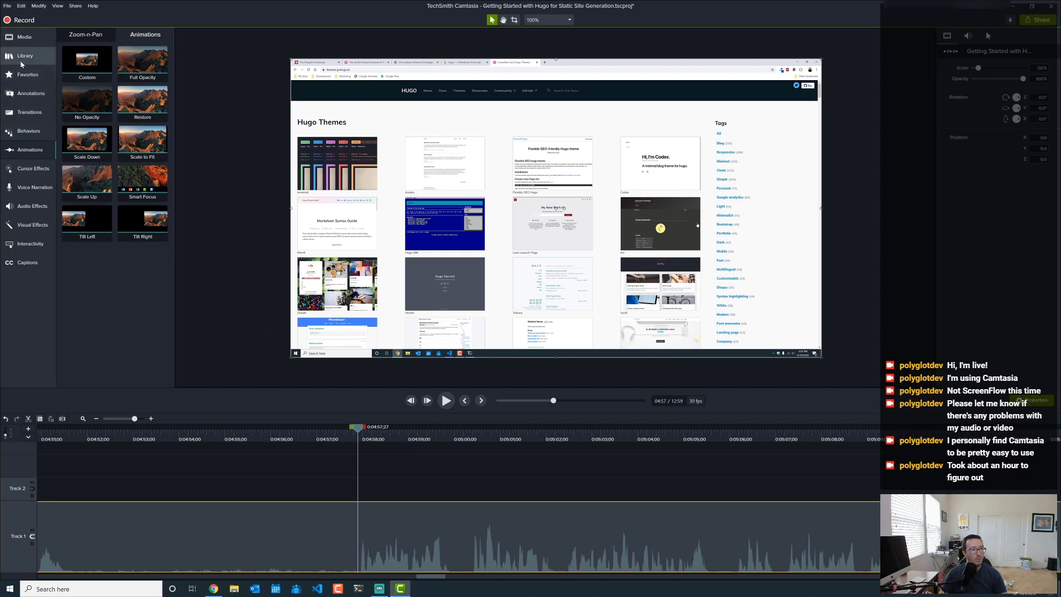
# - Place a blue ABC callout on the video, nudged slightly upward
pyautogui.click(30, 93)
pyautogui.moveTo(100, 340)
pyautogui.mouseDown()
pyautogui.moveTo(247, 350)
pyautogui.moveTo(339, 329)
pyautogui.mouseUp()
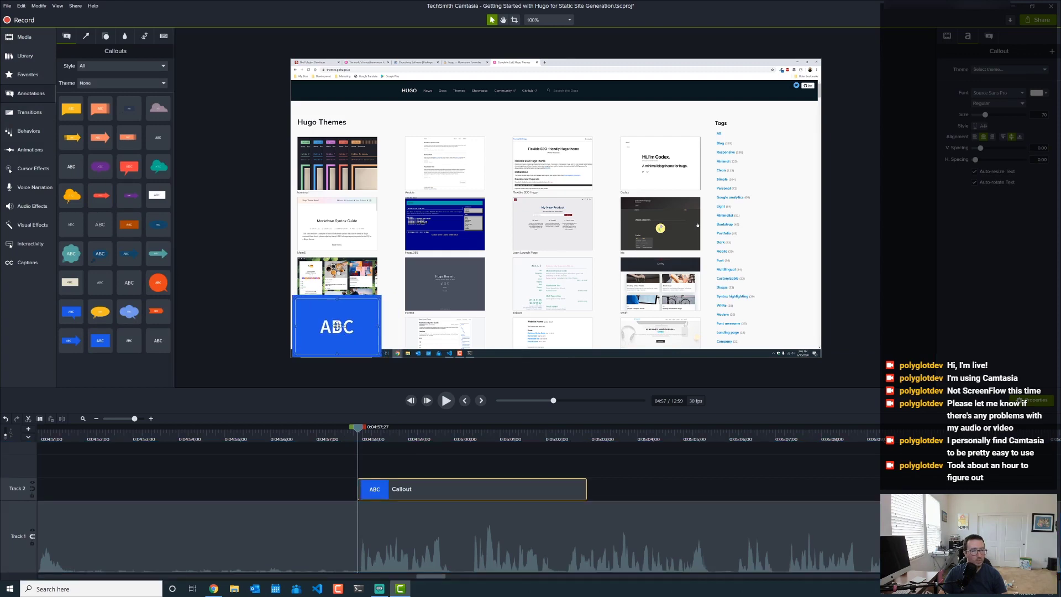
pyautogui.press('Up')
pyautogui.press('Up')
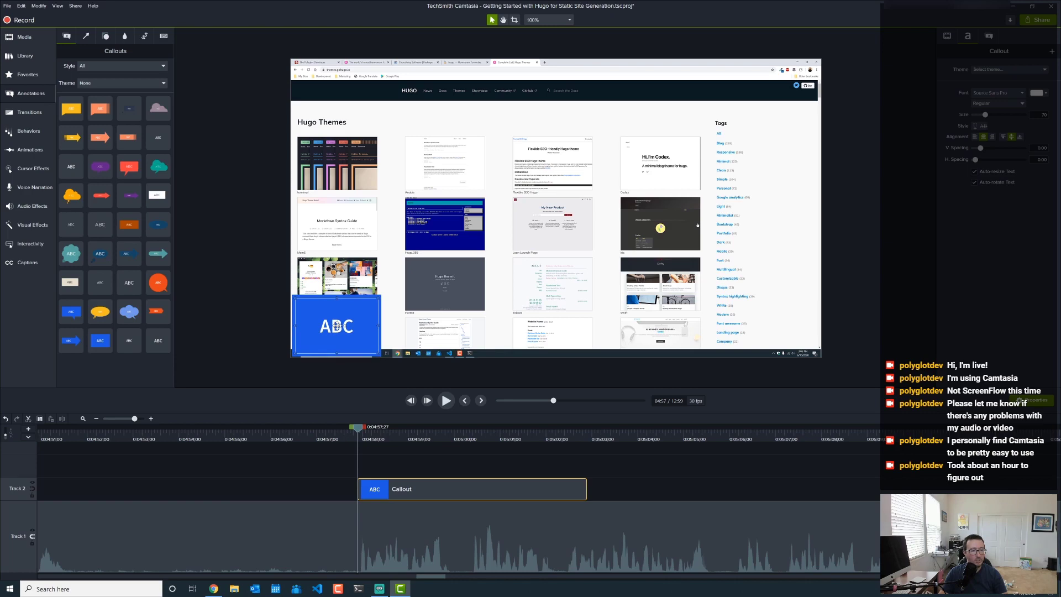
# - Change the callout text to 'themes.gohugo.io', left-align it, and resize it into a narrow bar
pyautogui.doubleClick(328, 328)
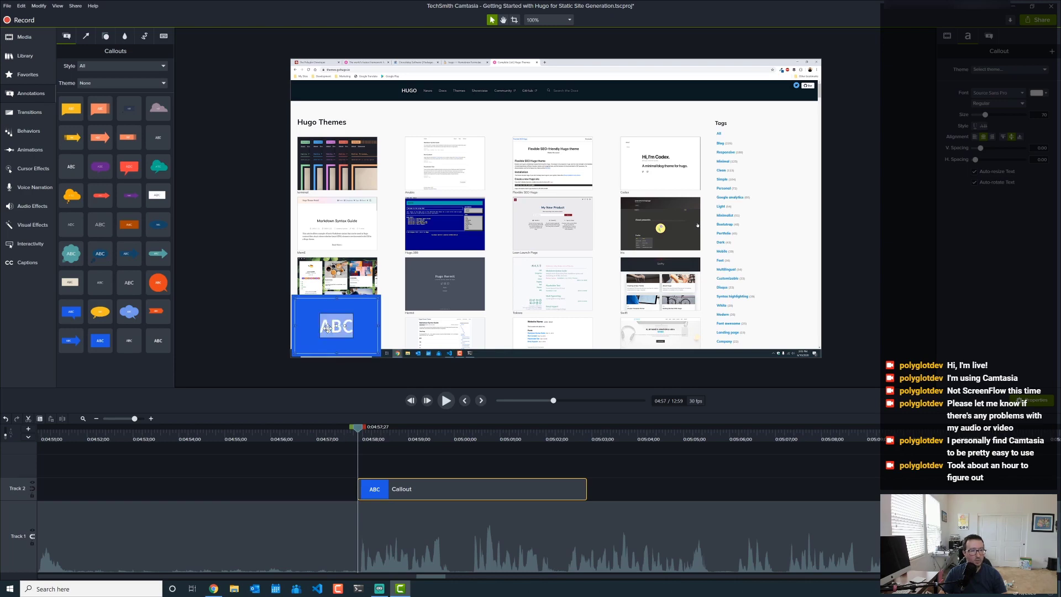
pyautogui.write('theme')
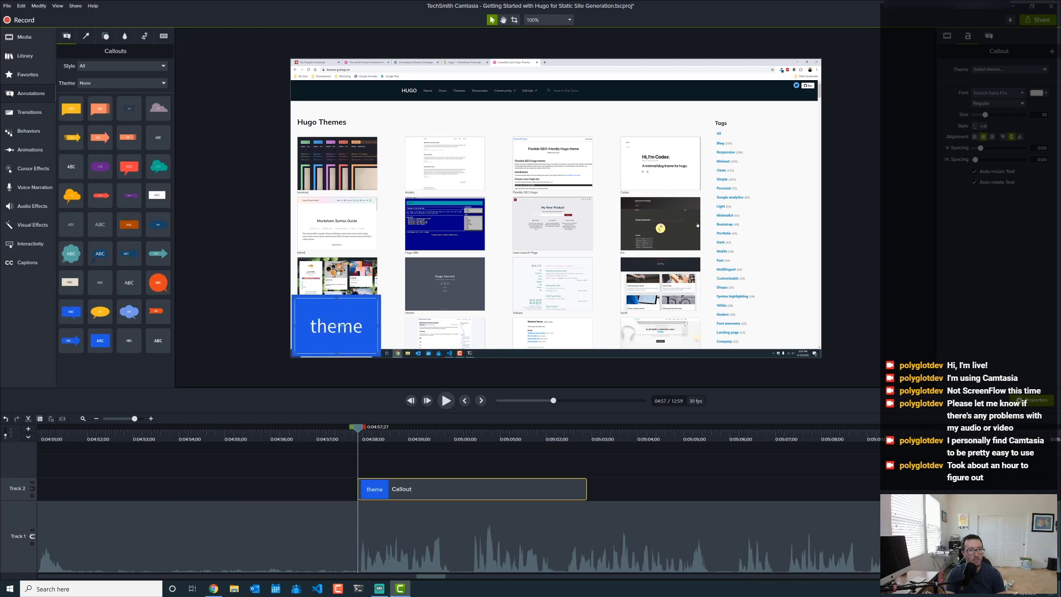
pyautogui.write('s.gohugo.io')
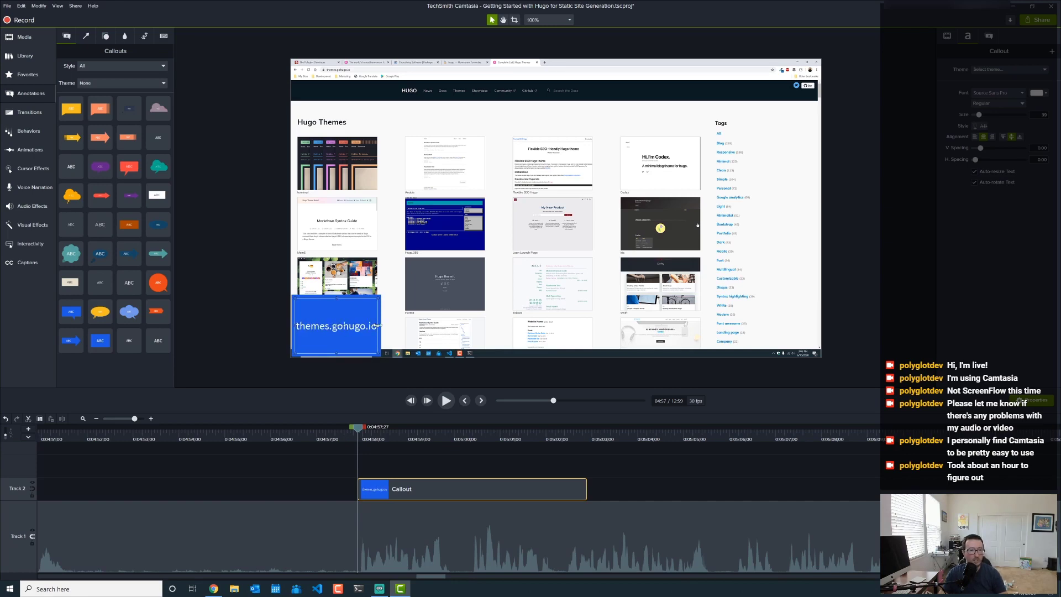
pyautogui.moveTo(378, 326); pyautogui.dragTo(487, 326)
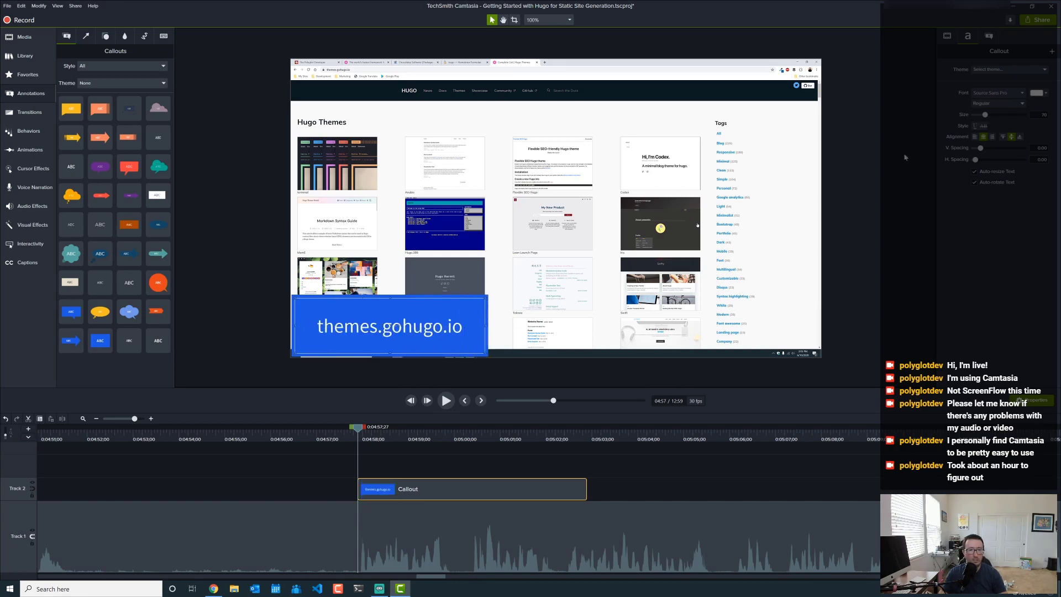
pyautogui.click(976, 137)
pyautogui.moveTo(391, 299); pyautogui.dragTo(394, 330)
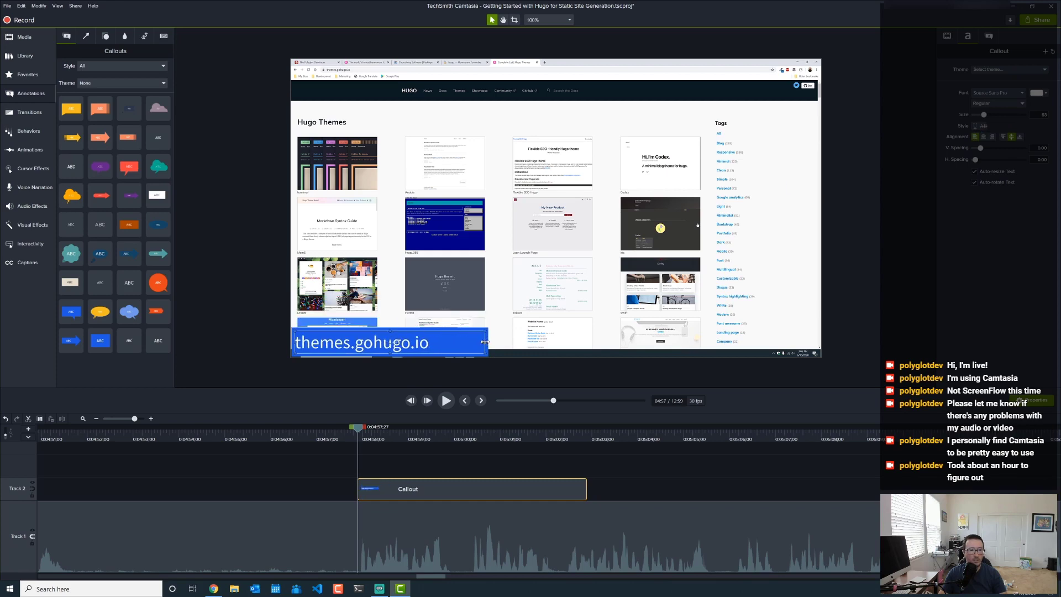
pyautogui.moveTo(485, 342); pyautogui.dragTo(443, 344)
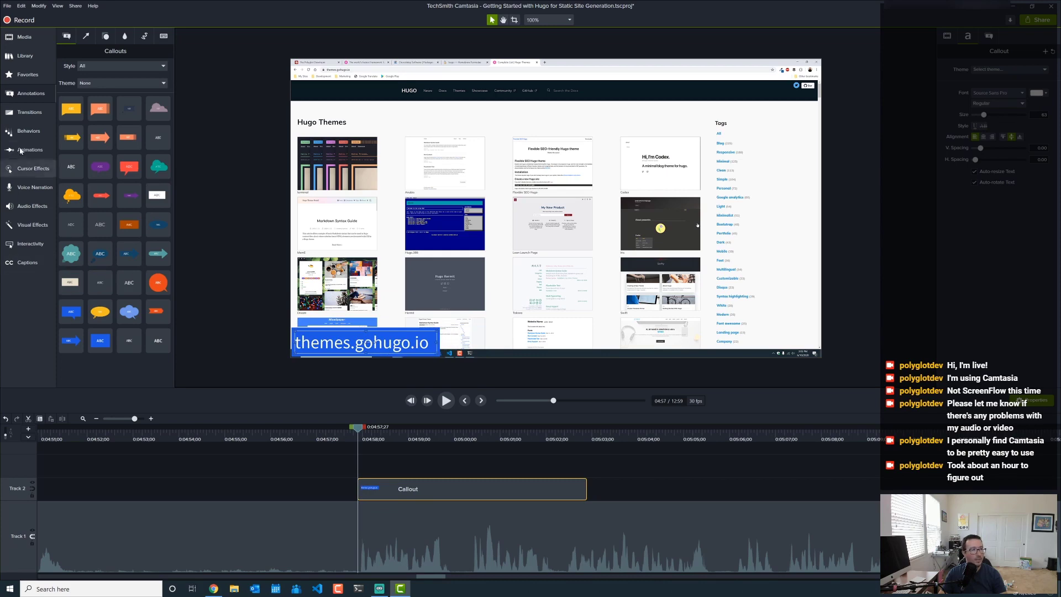
pyautogui.click(29, 112)
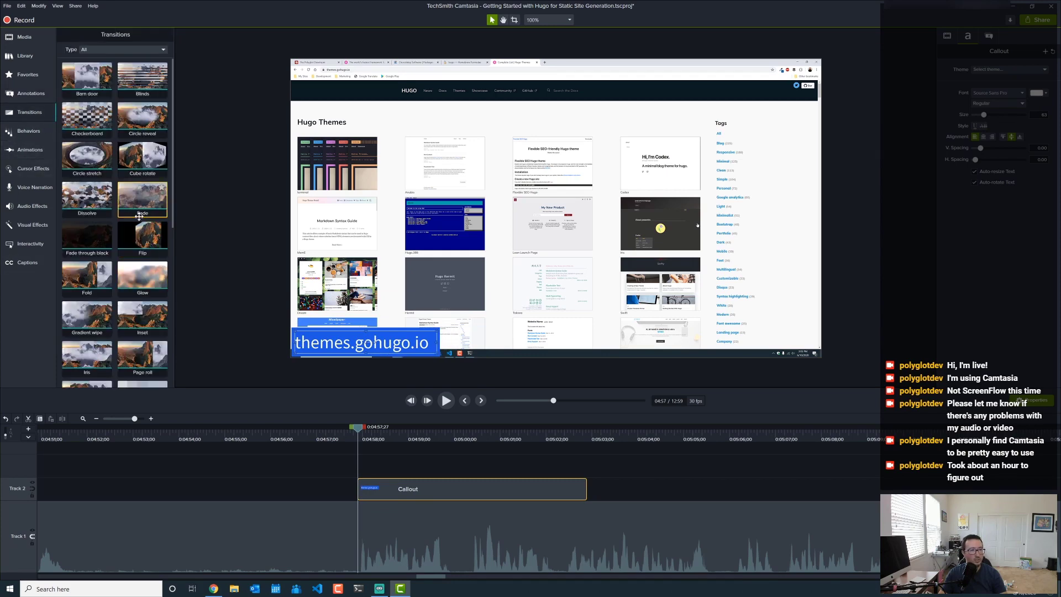
# - Add Fade transitions to both ends of the themes.gohugo.io callout and move back to about 4:51
pyautogui.moveTo(136, 184); pyautogui.dragTo(469, 485)
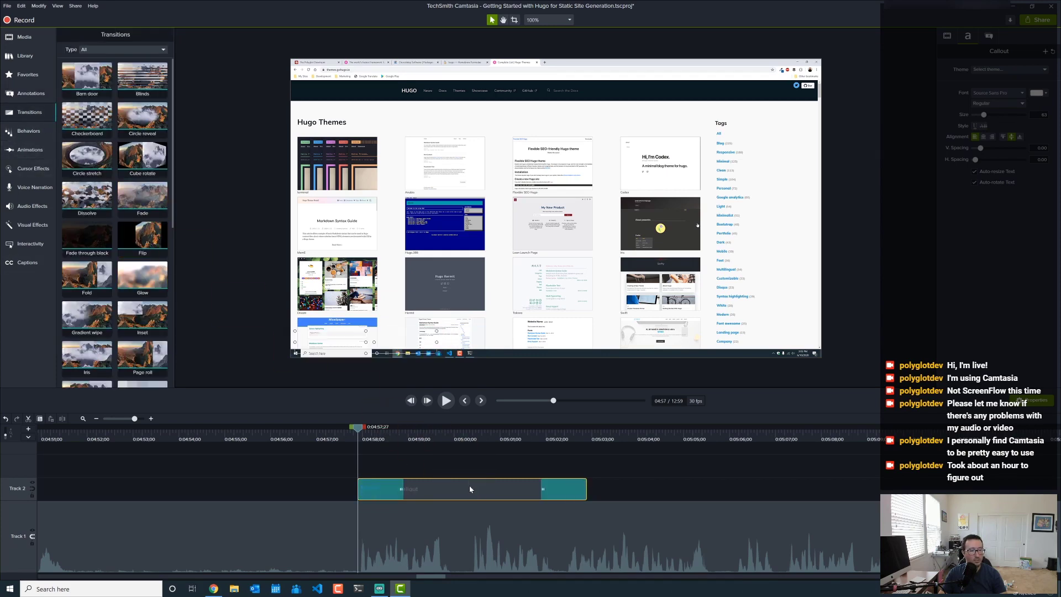
pyautogui.click(142, 440)
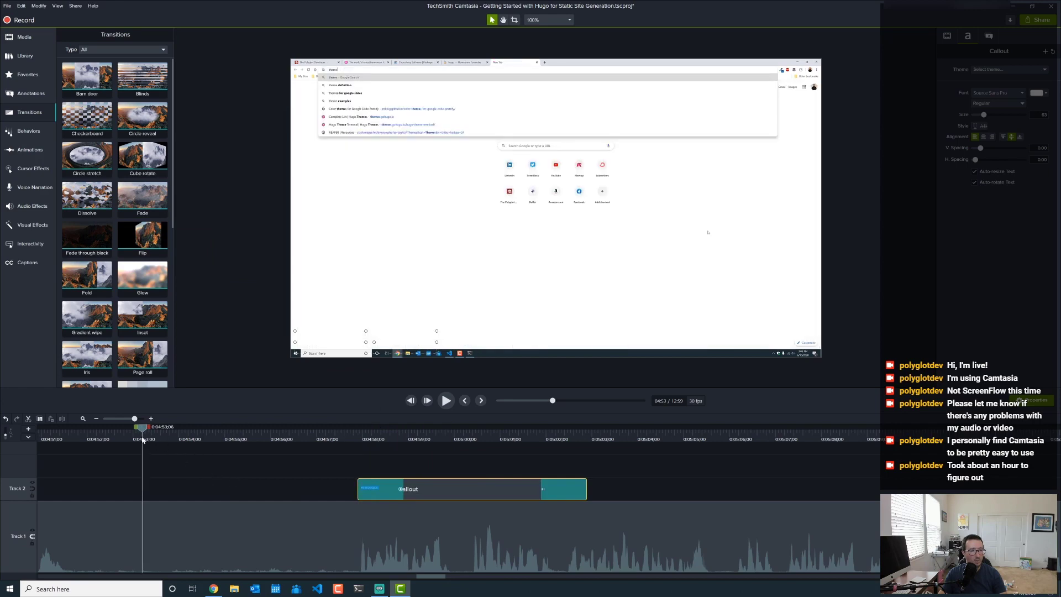
pyautogui.click(80, 440)
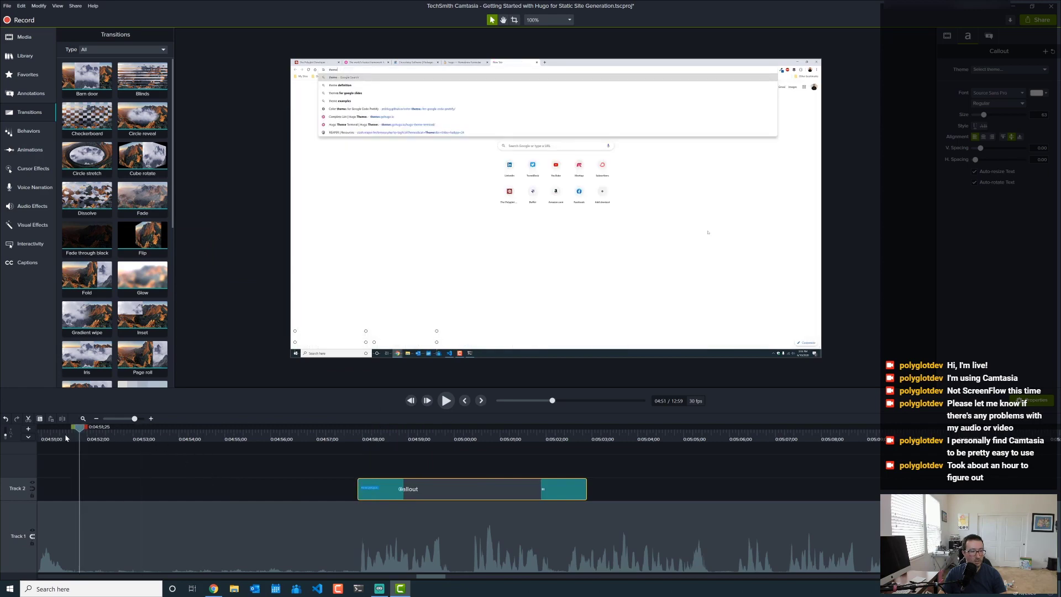
pyautogui.click(65, 437)
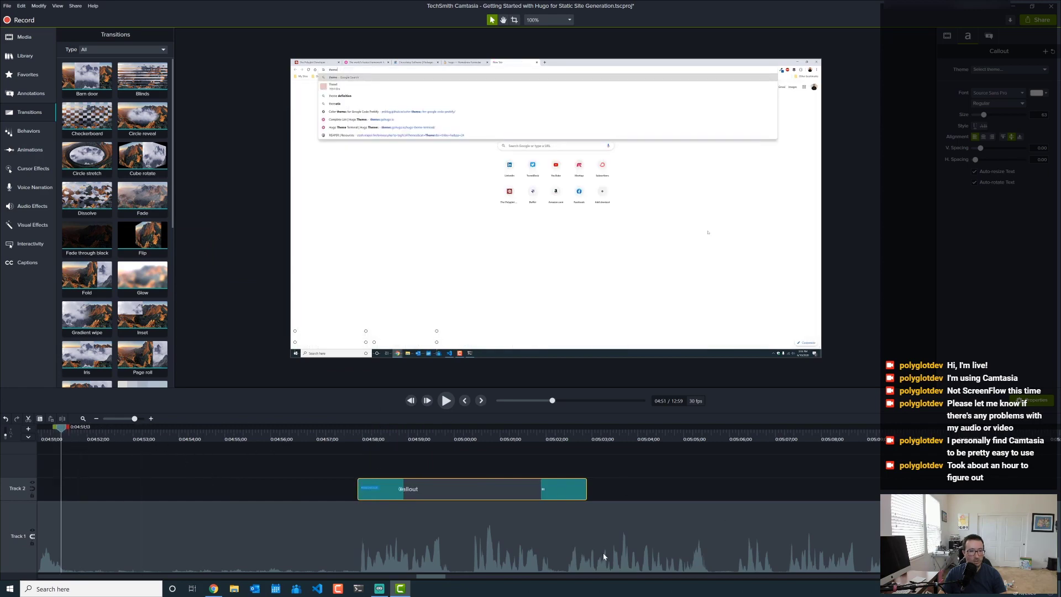
# - Review the footage from 4:48 and split the Track 1 recording at about 4:51 where the error begins
pyautogui.moveTo(428, 580); pyautogui.dragTo(417, 579)
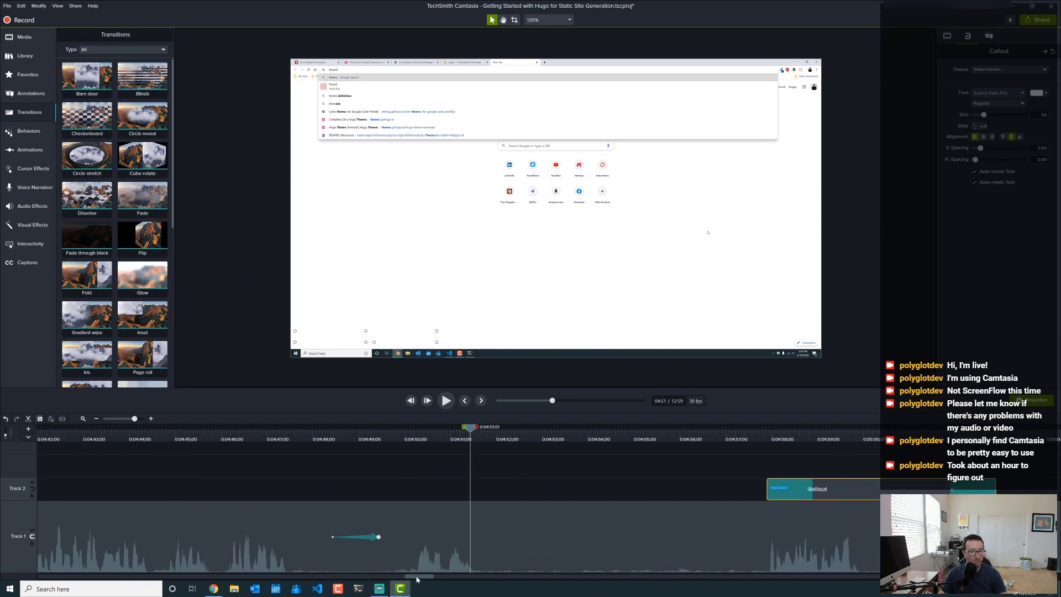
pyautogui.click(335, 442)
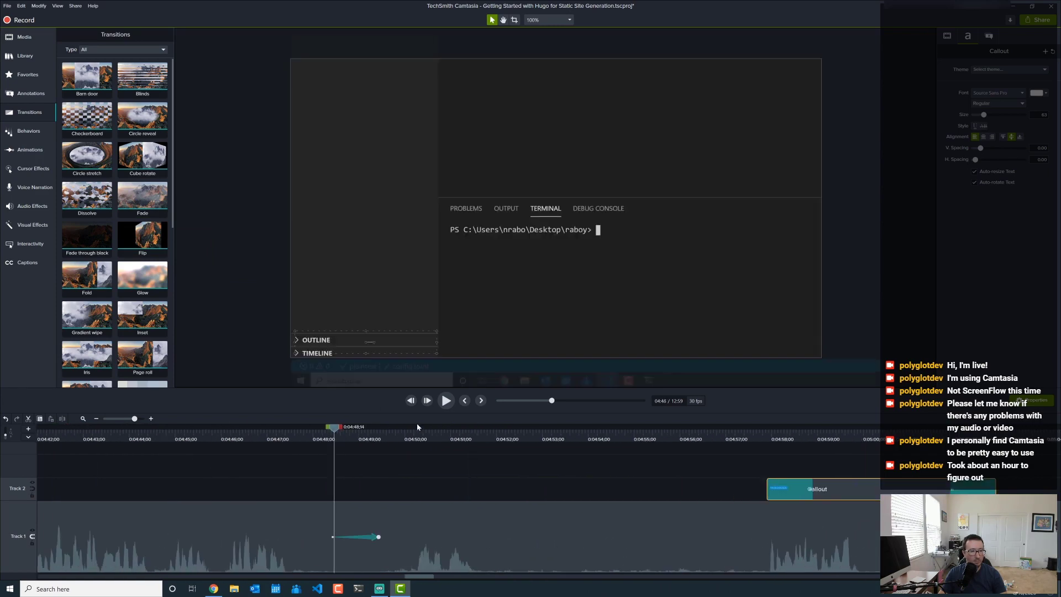
pyautogui.click(445, 401)
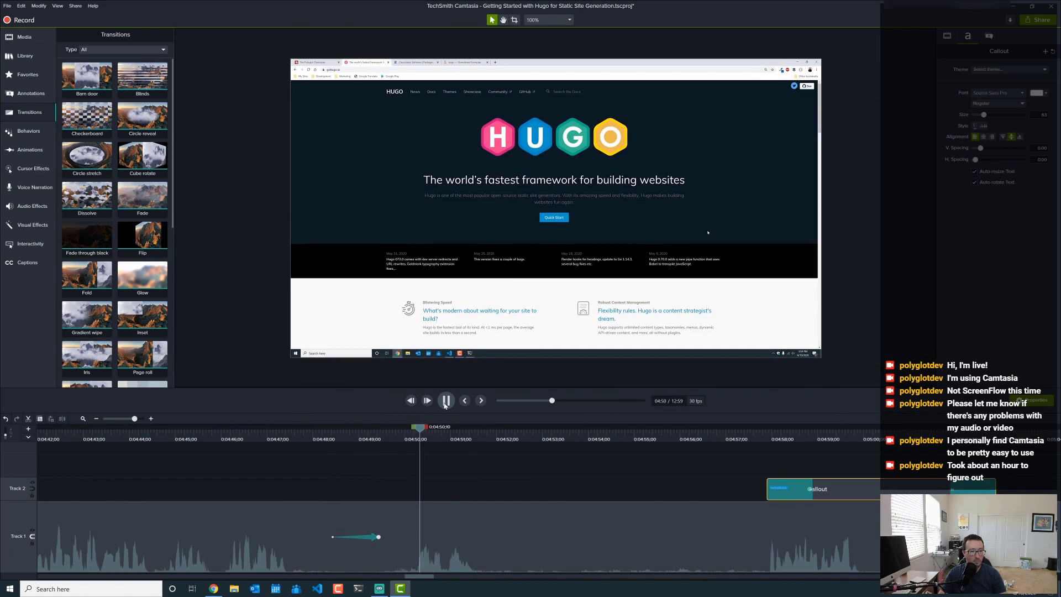
pyautogui.click(510, 540)
pyautogui.press('s')
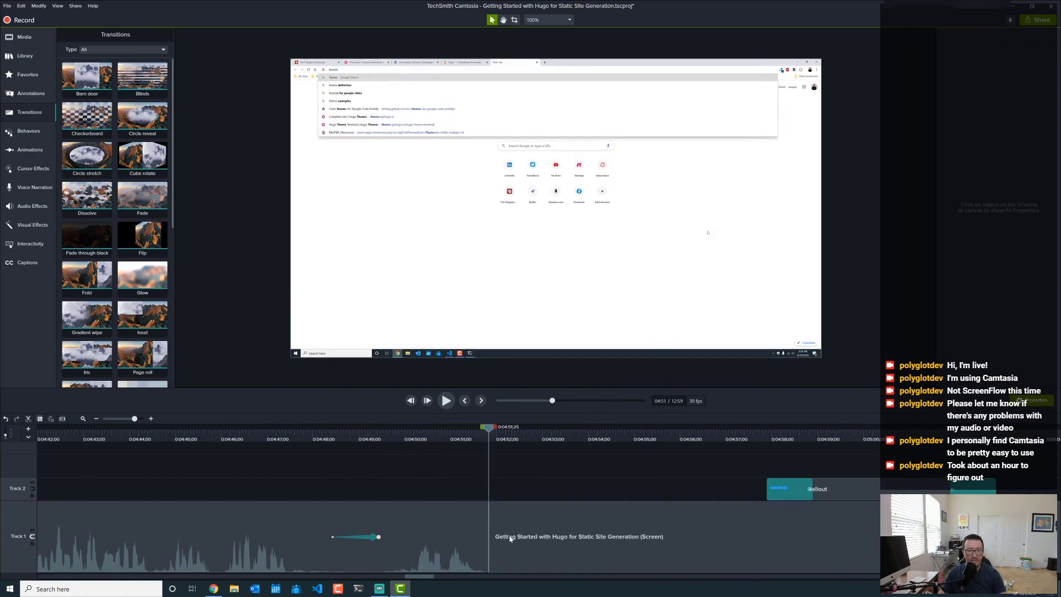
pyautogui.click(748, 436)
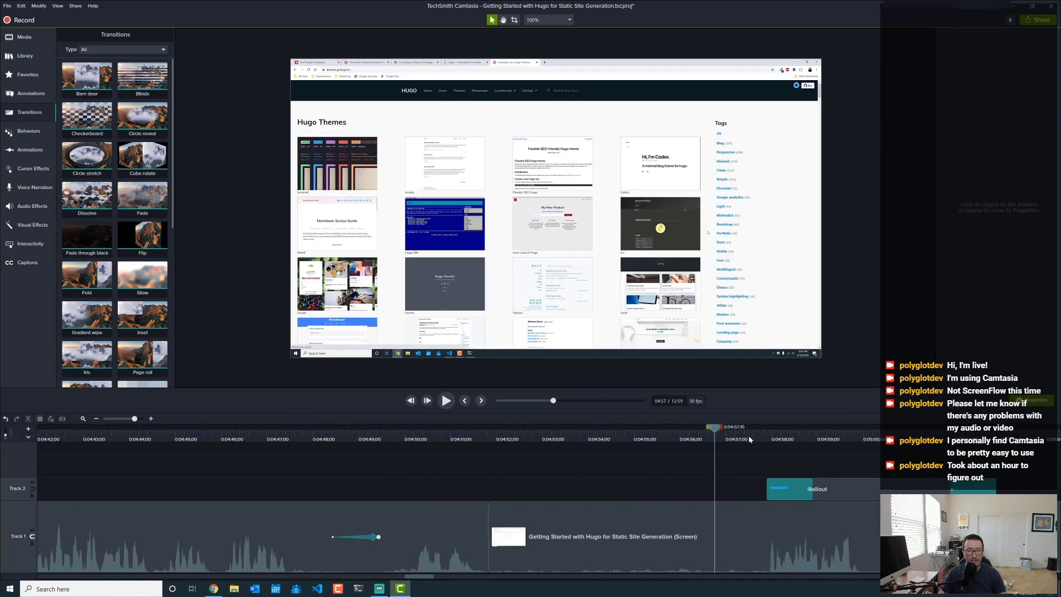
# - Split at 4:57, ripple-delete the error section, and slide the themes.gohugo.io callout to start at 4:52
pyautogui.click(724, 519)
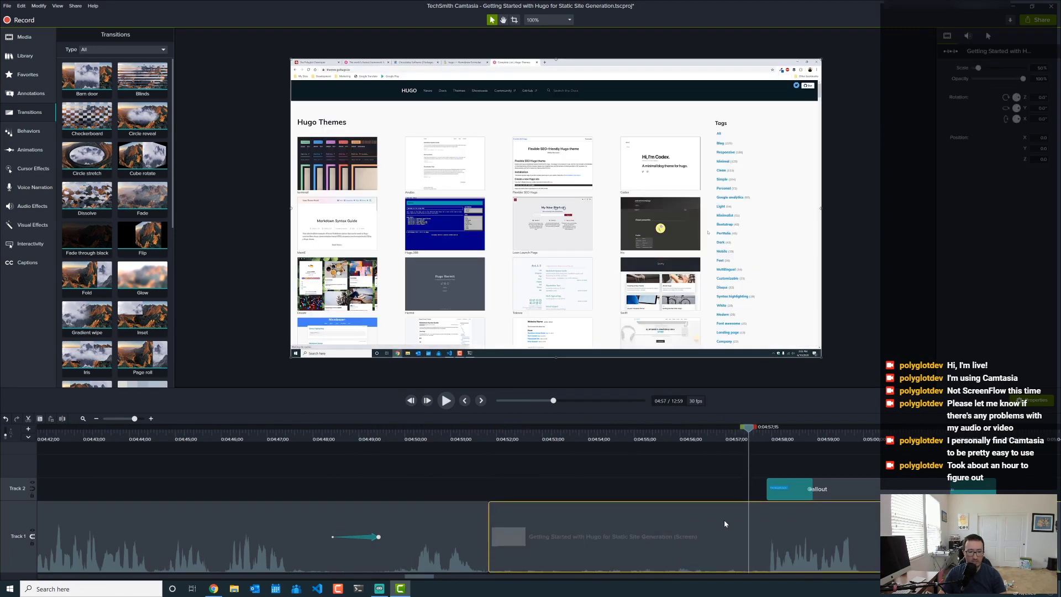
pyautogui.press('s')
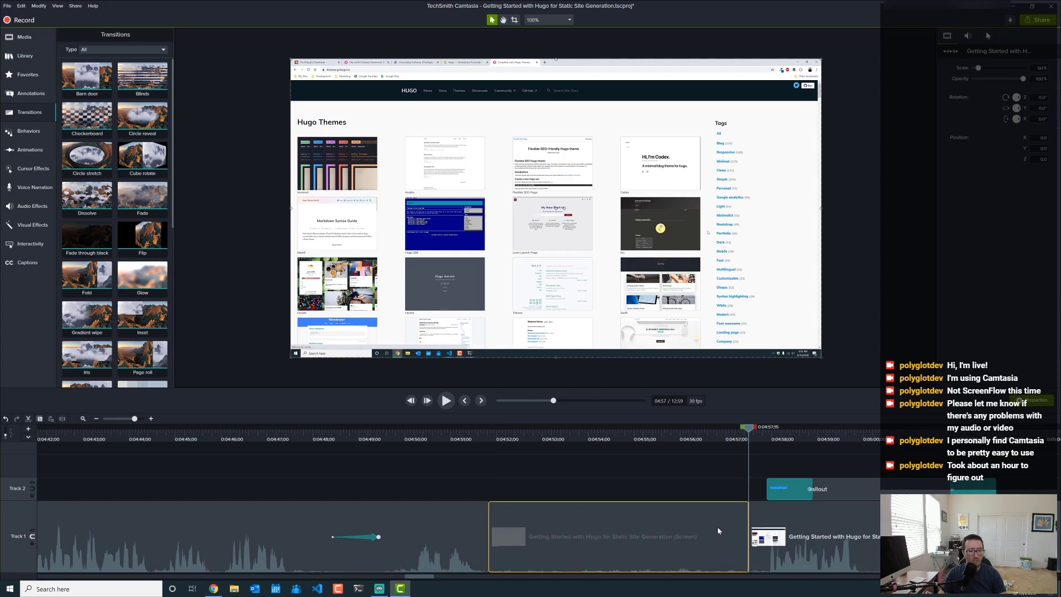
pyautogui.hotkey('ctrl', 'Delete')
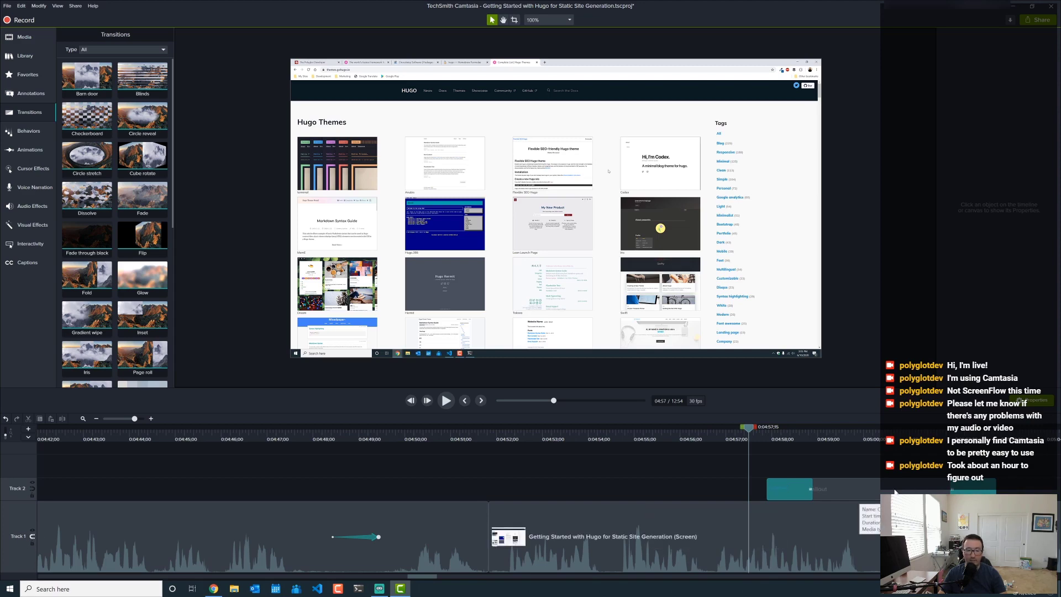
pyautogui.moveTo(895, 492); pyautogui.dragTo(633, 513)
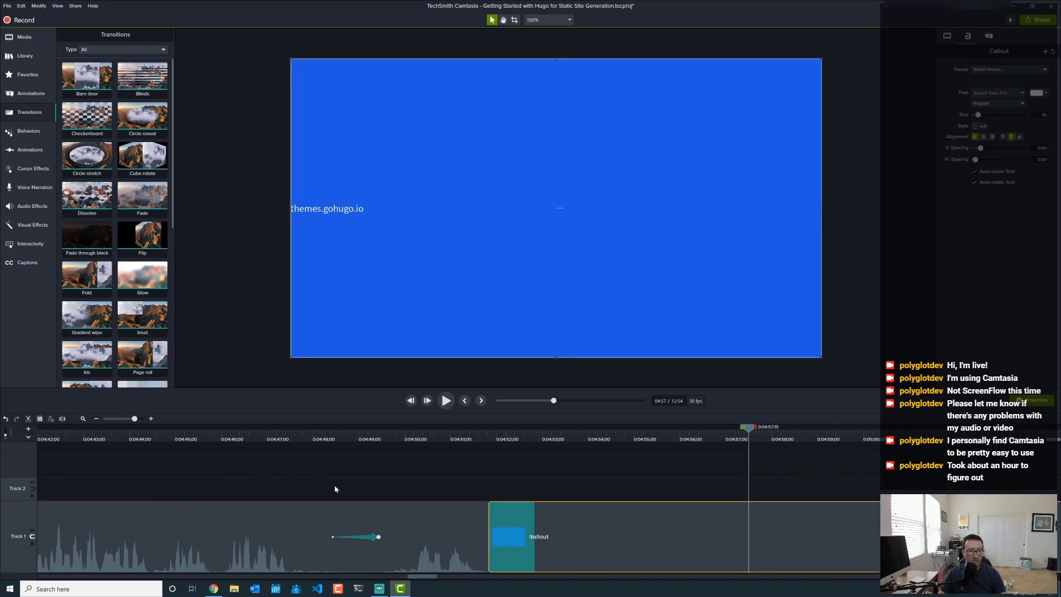
pyautogui.hotkey('ctrl', 'z')
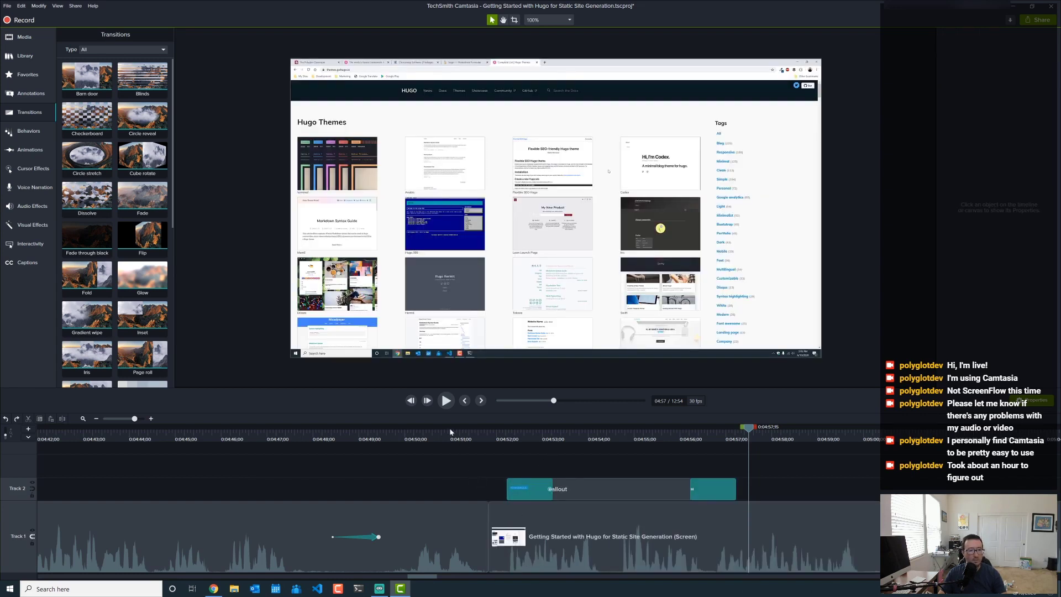
pyautogui.click(415, 440)
pyautogui.click(446, 401)
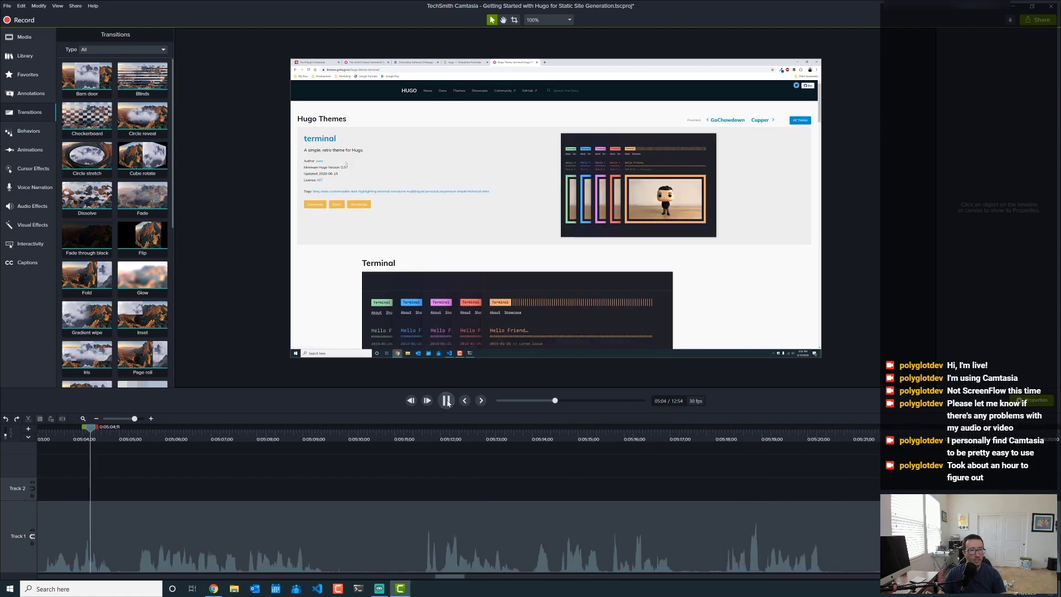
pyautogui.click(447, 401)
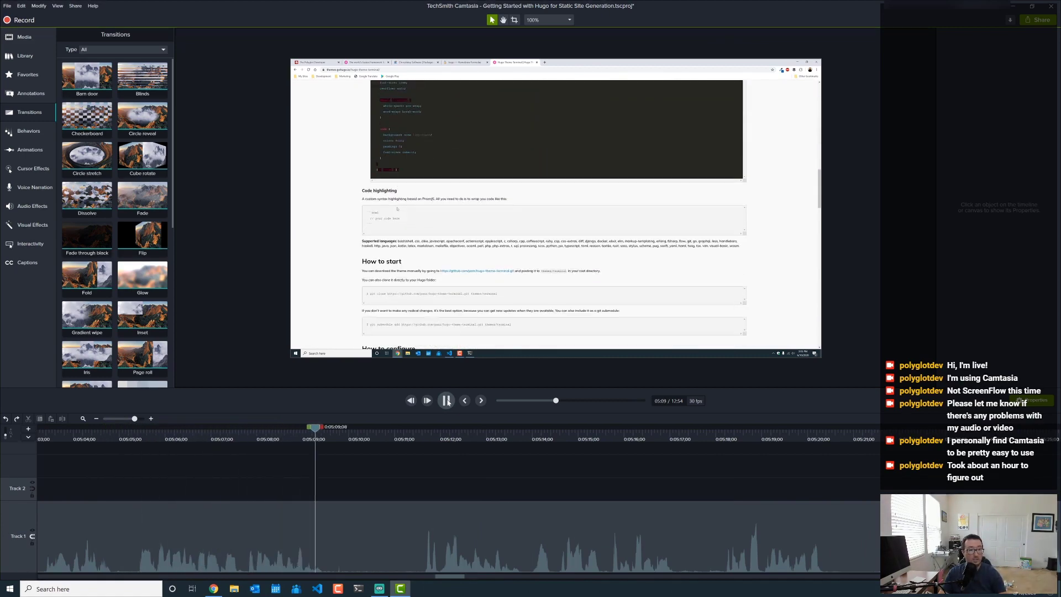
pyautogui.click(447, 401)
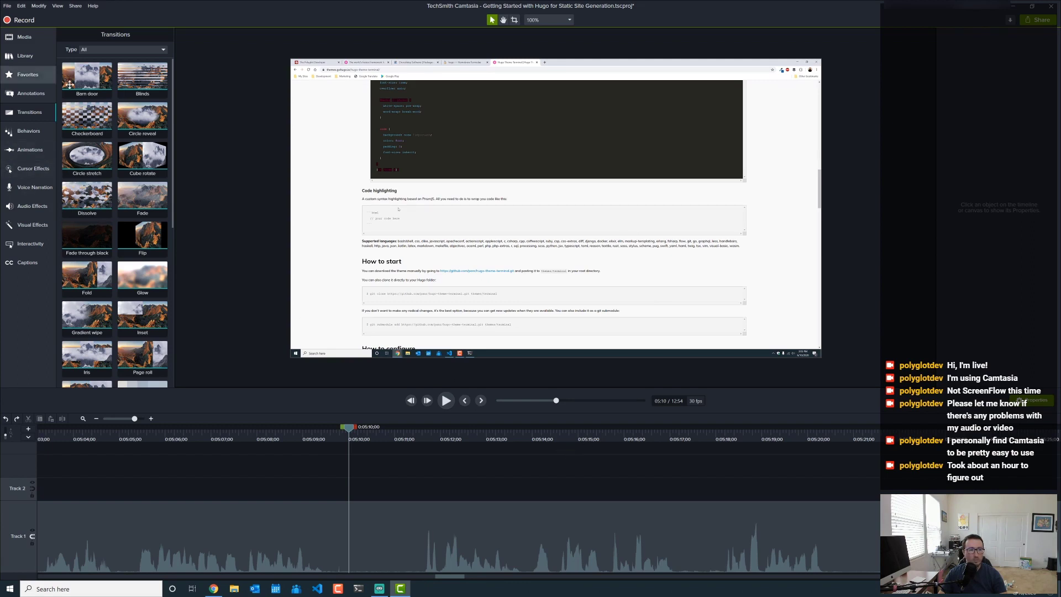
# - Add a Full Opacity animation at 5:10 that scales up the browser footage and centres it on Code highlighting
pyautogui.click(30, 149)
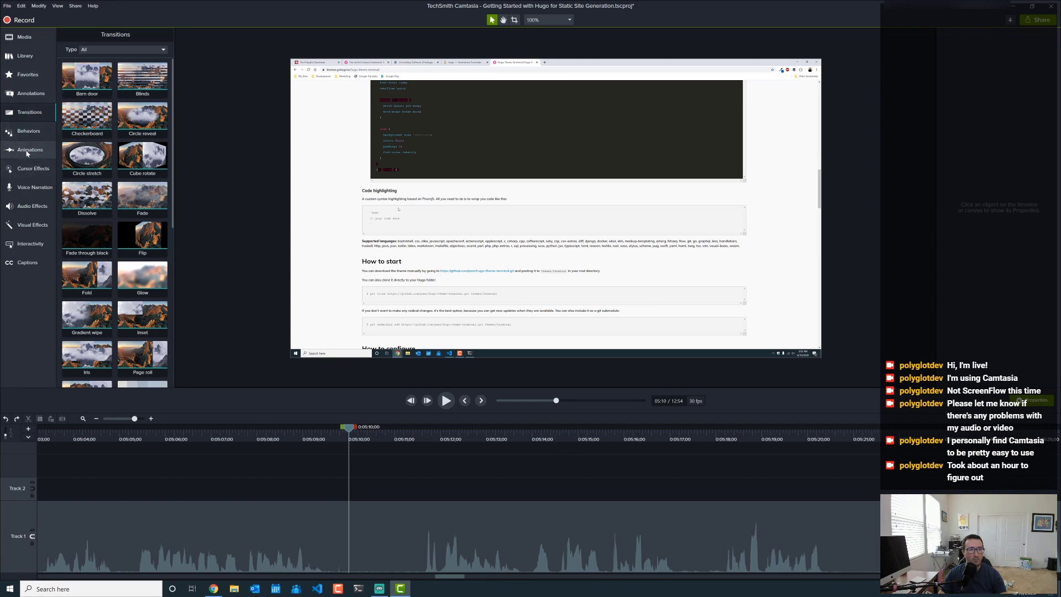
pyautogui.moveTo(142, 58); pyautogui.dragTo(344, 514)
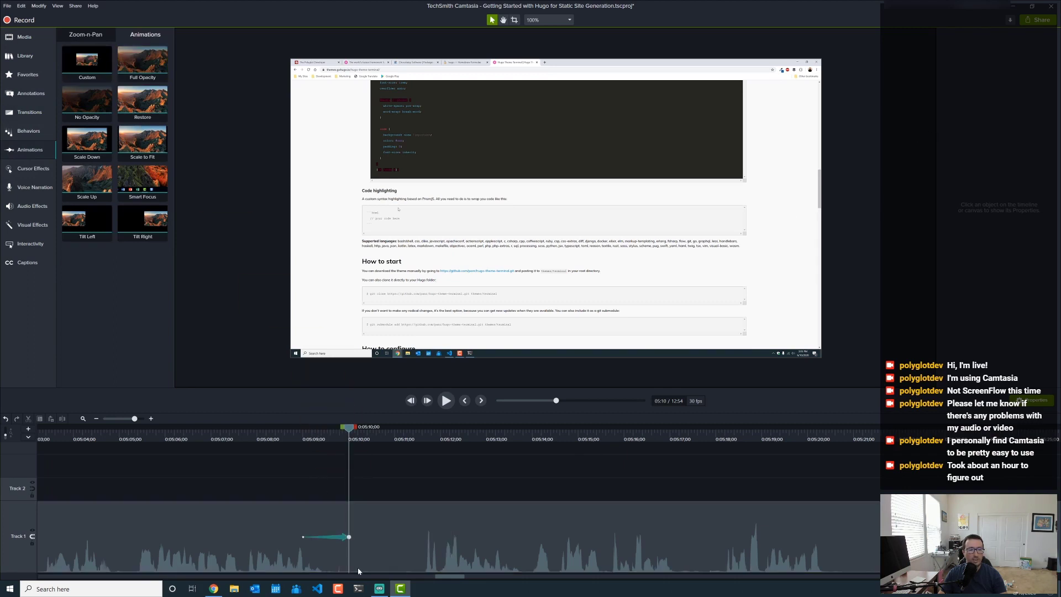
pyautogui.click(347, 536)
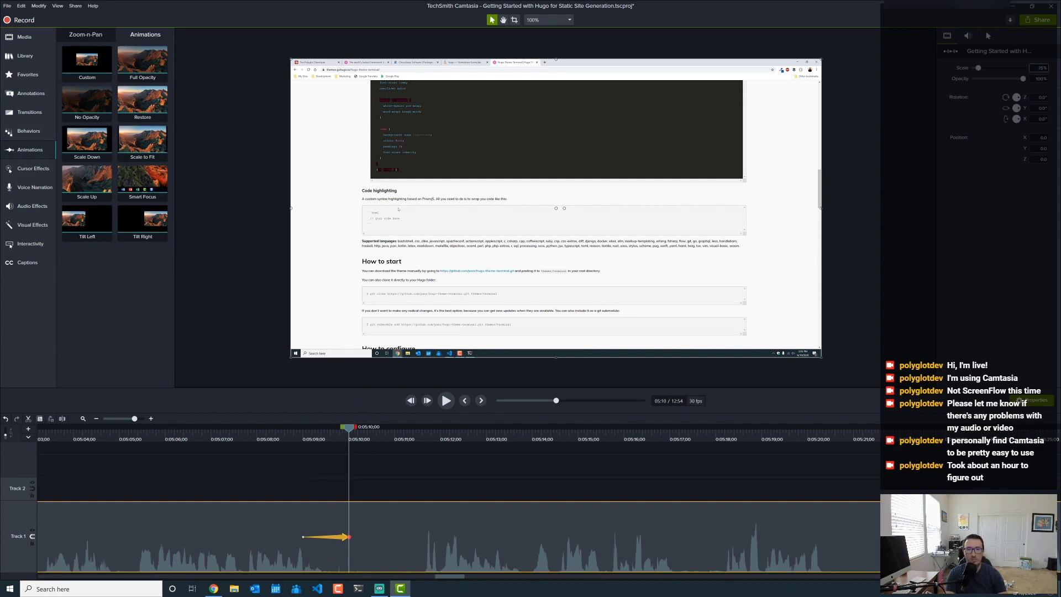
pyautogui.press('Return')
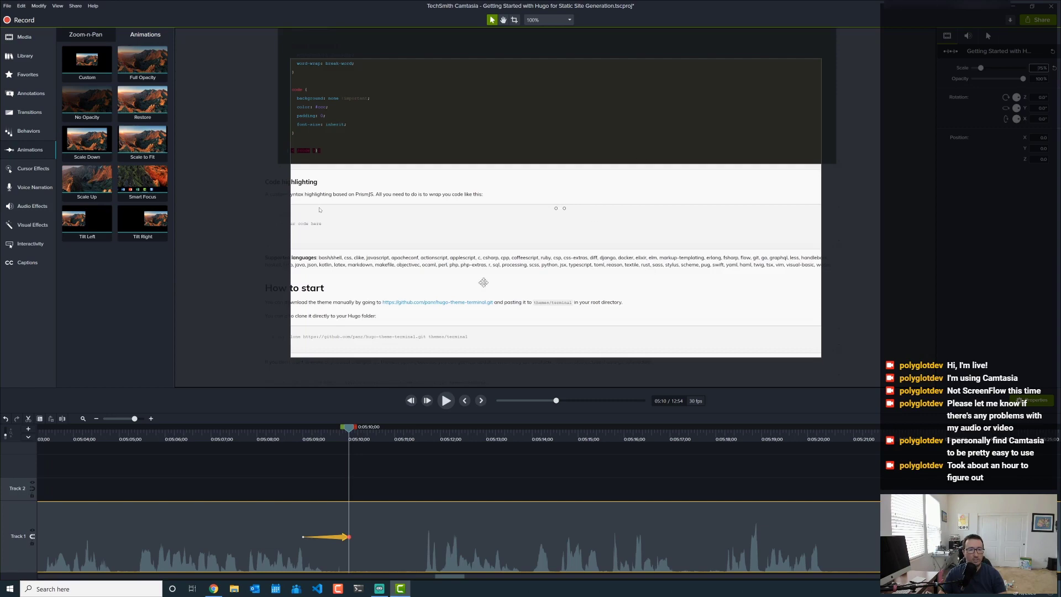
pyautogui.moveTo(484, 297); pyautogui.dragTo(526, 240)
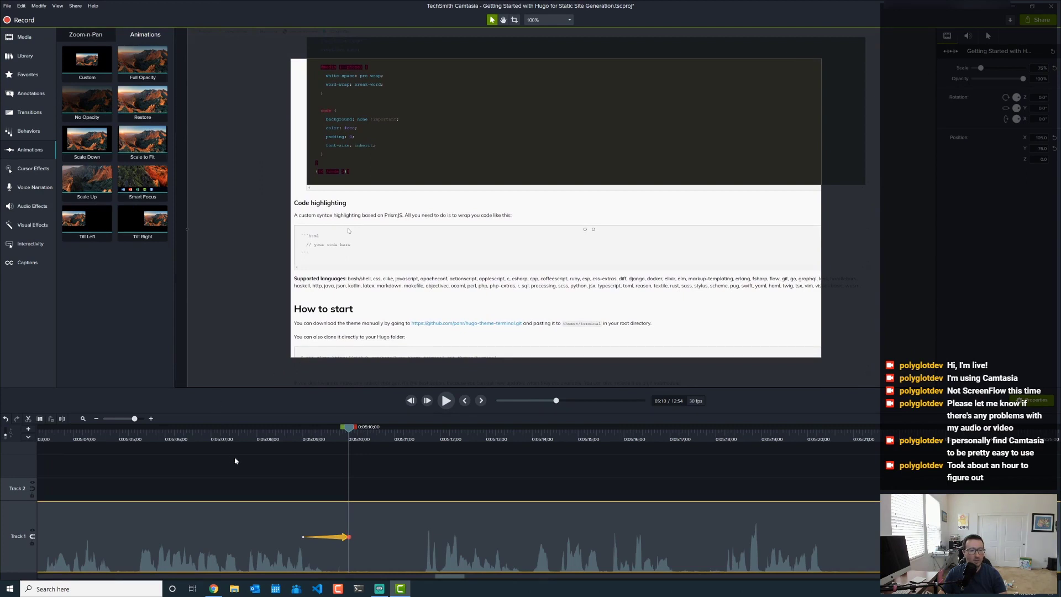
pyautogui.click(292, 430)
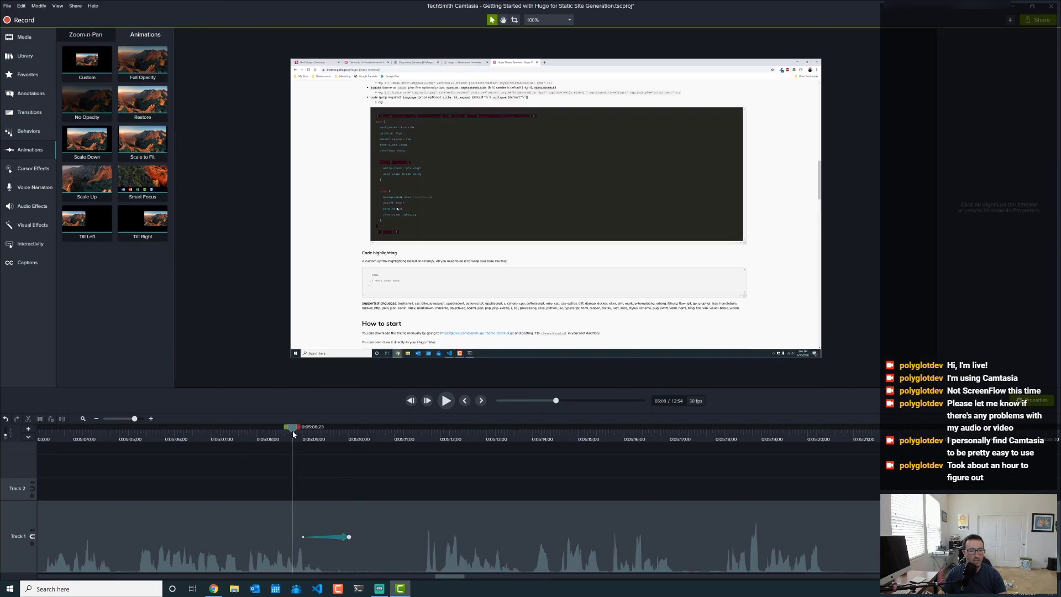
# - Play the 5:10 zoom, rewatch it from 5:06, and let the preview run on toward 5:22
pyautogui.click(446, 401)
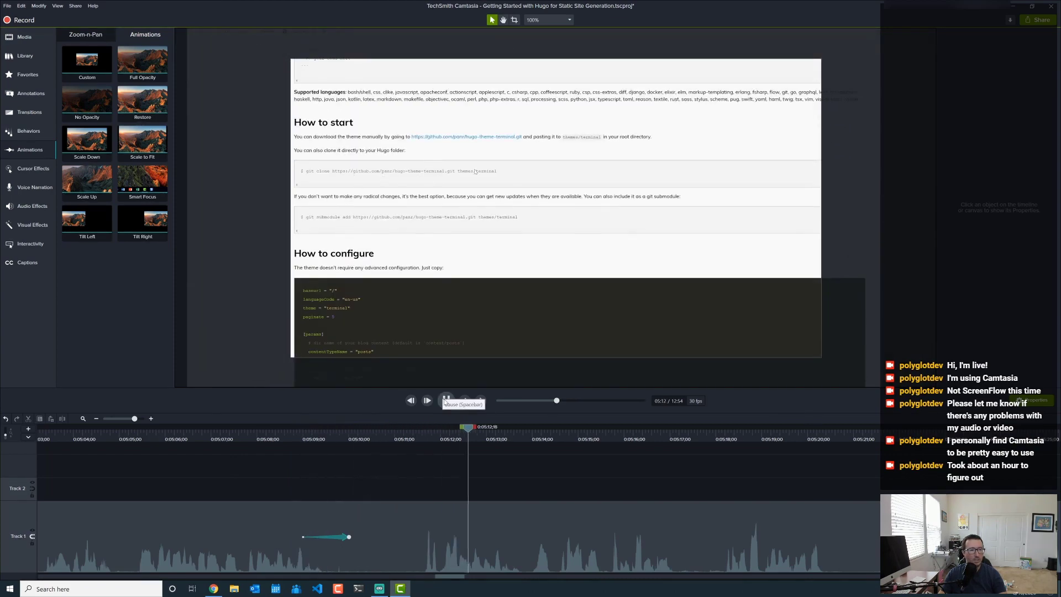
pyautogui.click(446, 400)
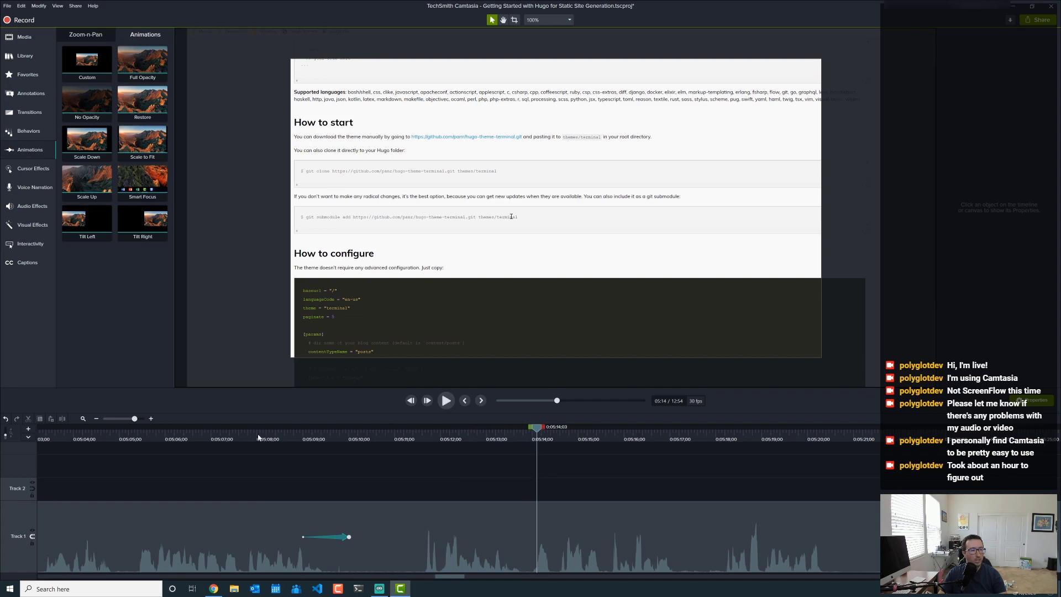
pyautogui.click(200, 437)
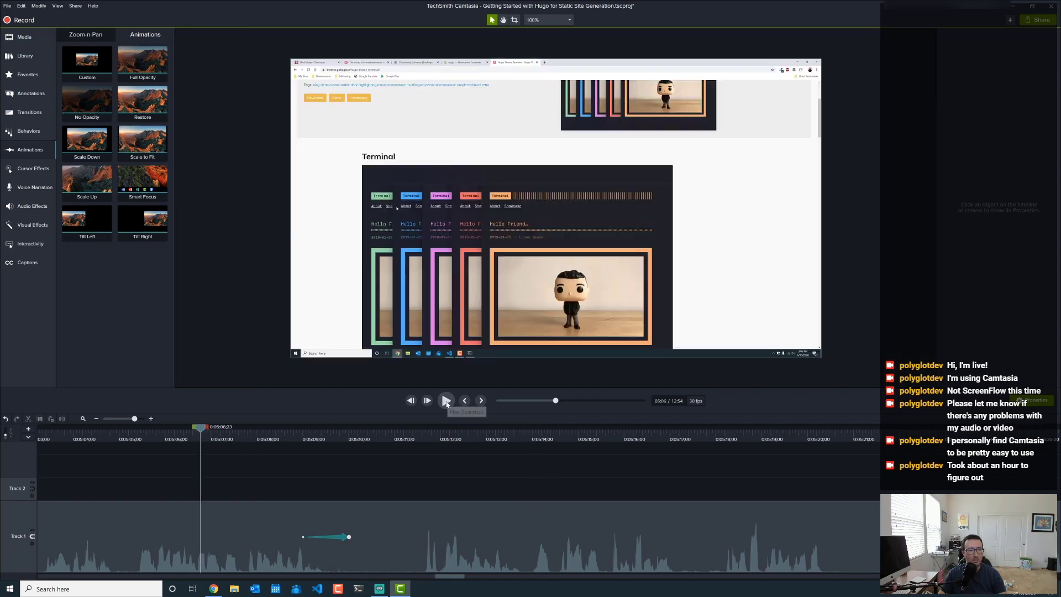
pyautogui.click(447, 401)
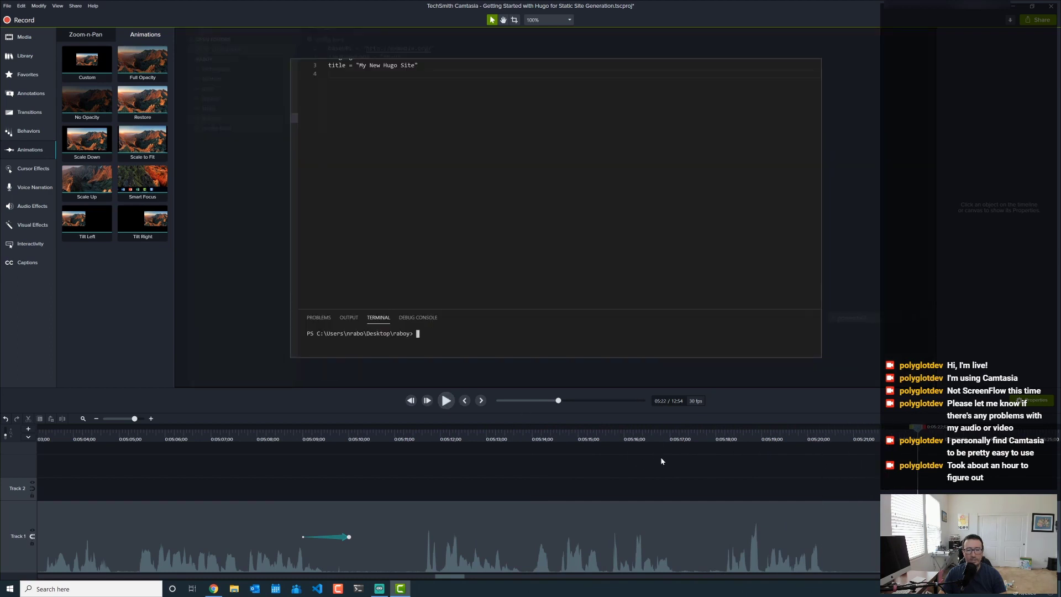
# - Add a Custom animation at 5:22 that shifts the zoomed recording to centre the VS Code terminal, then replay from 5:19
pyautogui.moveTo(78, 55); pyautogui.dragTo(872, 537)
pyautogui.click(896, 537)
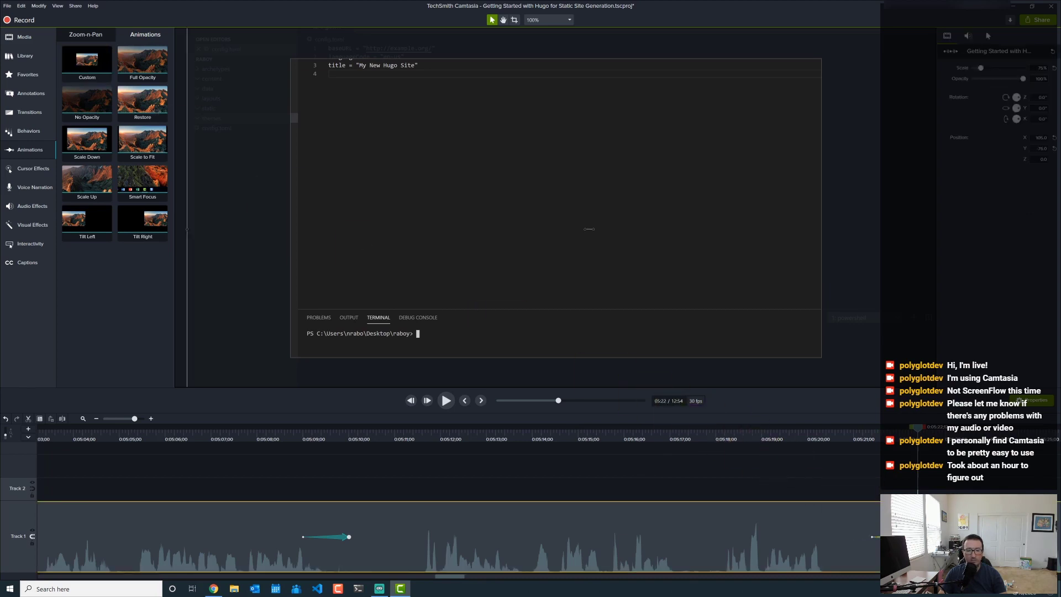
pyautogui.moveTo(353, 291); pyautogui.dragTo(457, 210)
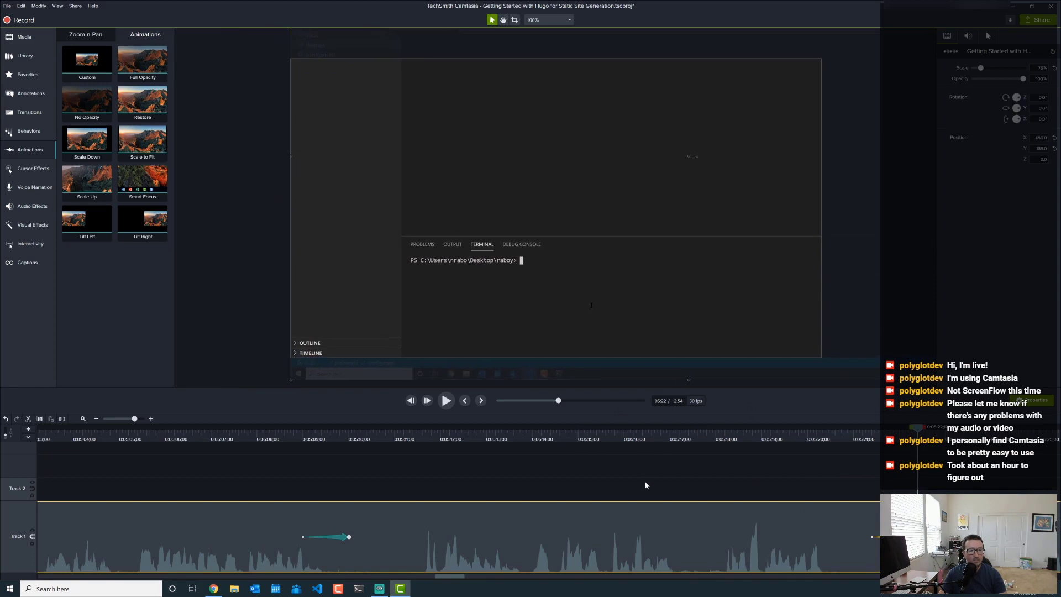
pyautogui.click(723, 467)
pyautogui.click(770, 441)
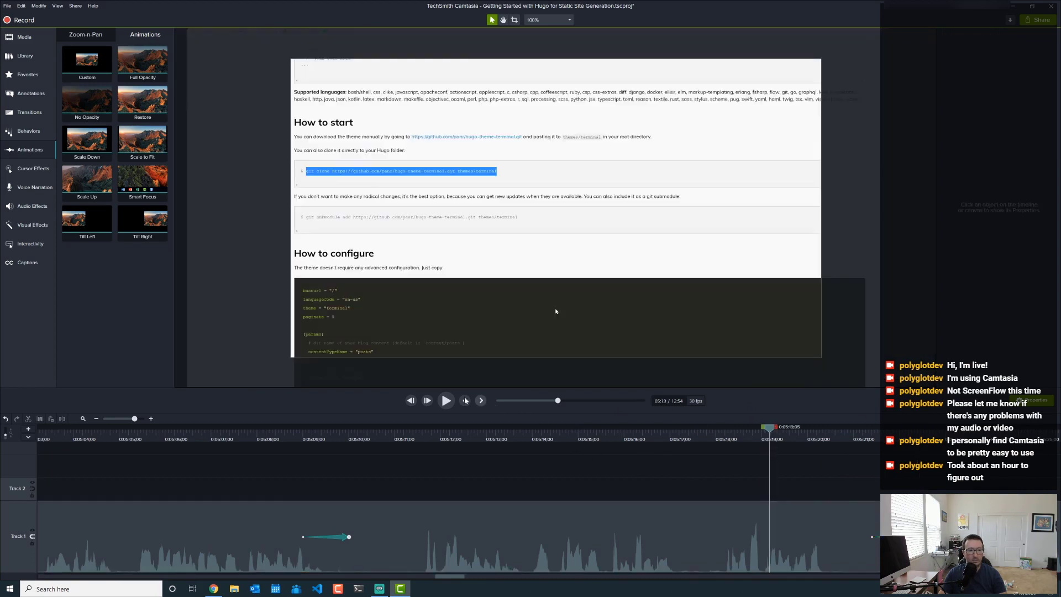
pyautogui.press('space')
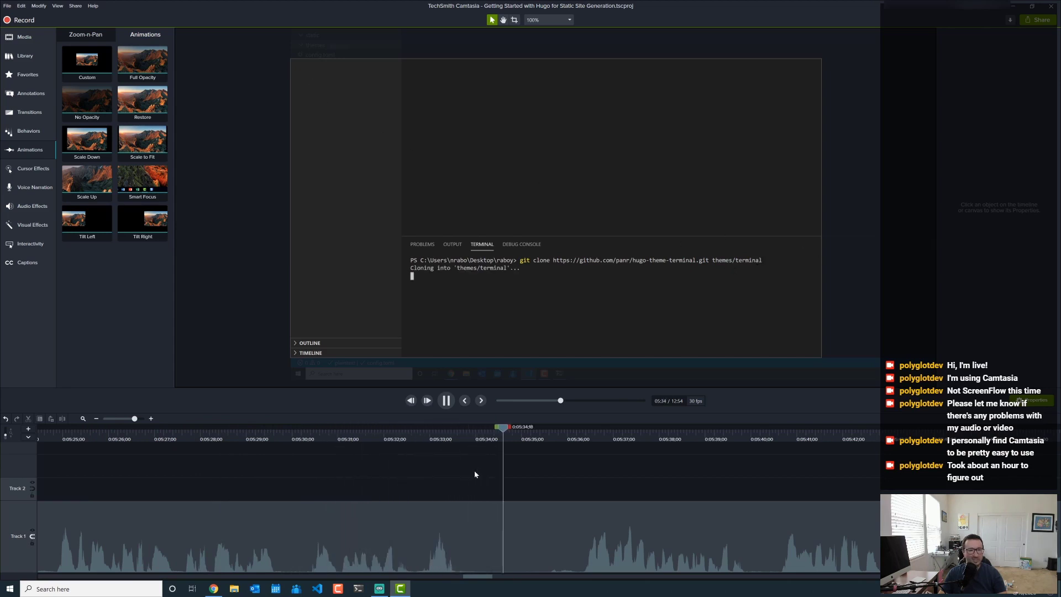
# - Pause at 5:37 and add a Custom animation sliding the footage down to show the explorer and config.toml
pyautogui.click(447, 401)
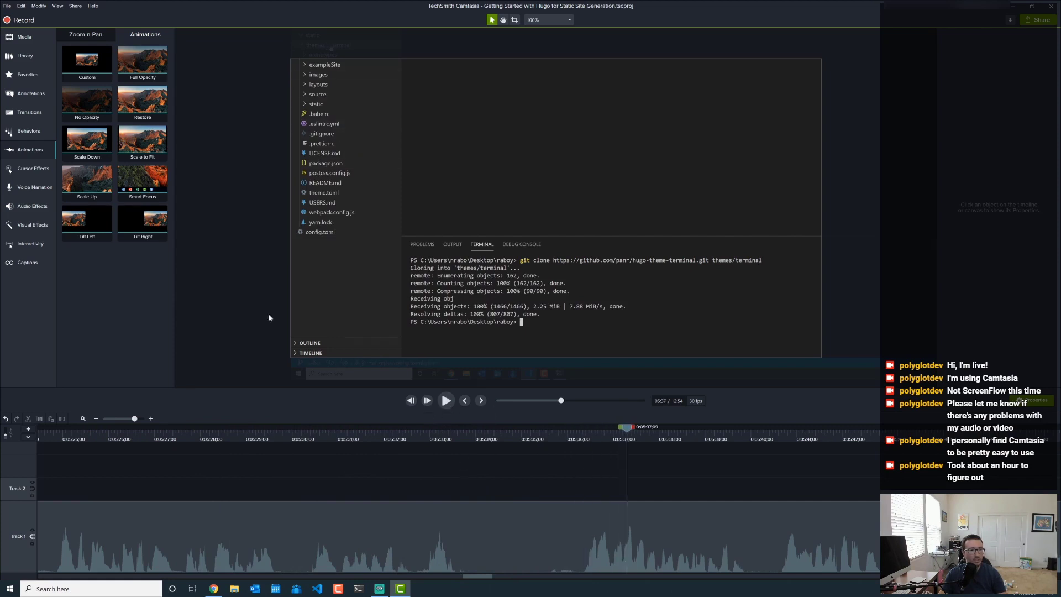
pyautogui.moveTo(72, 62); pyautogui.dragTo(474, 552)
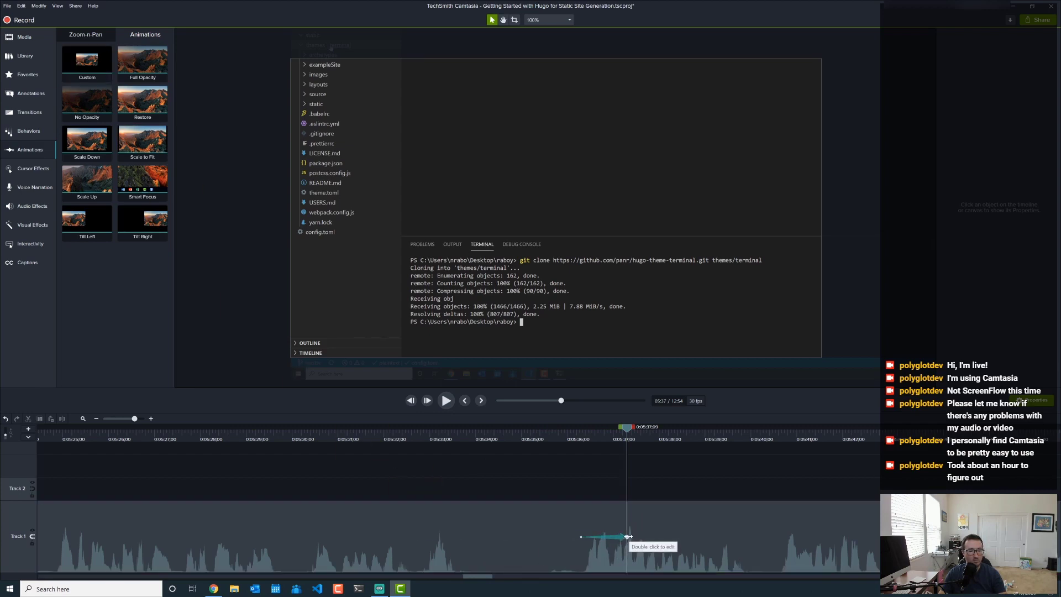
pyautogui.click(629, 536)
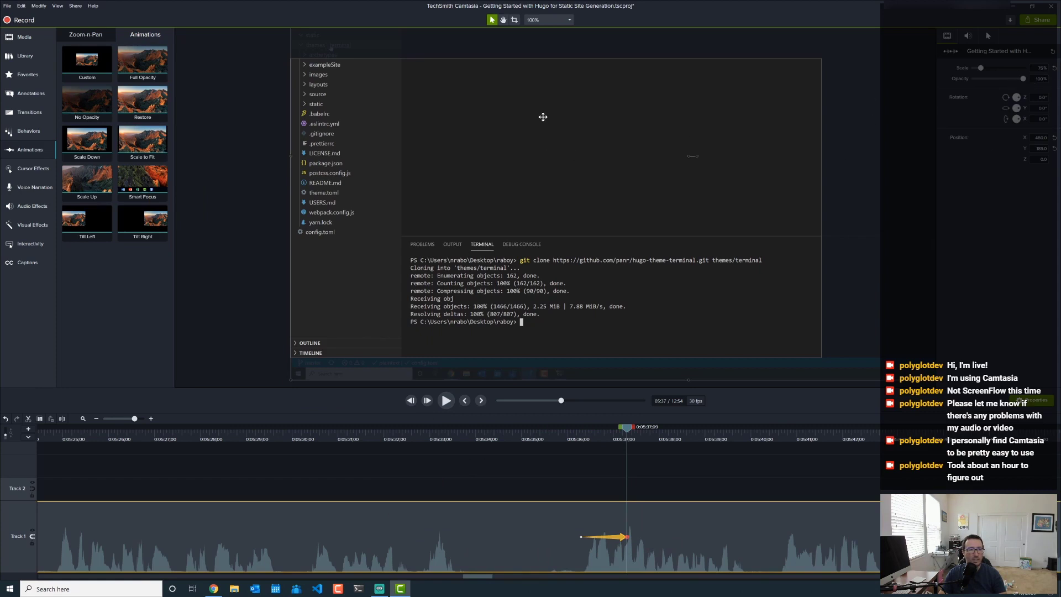
pyautogui.moveTo(543, 116); pyautogui.dragTo(544, 229)
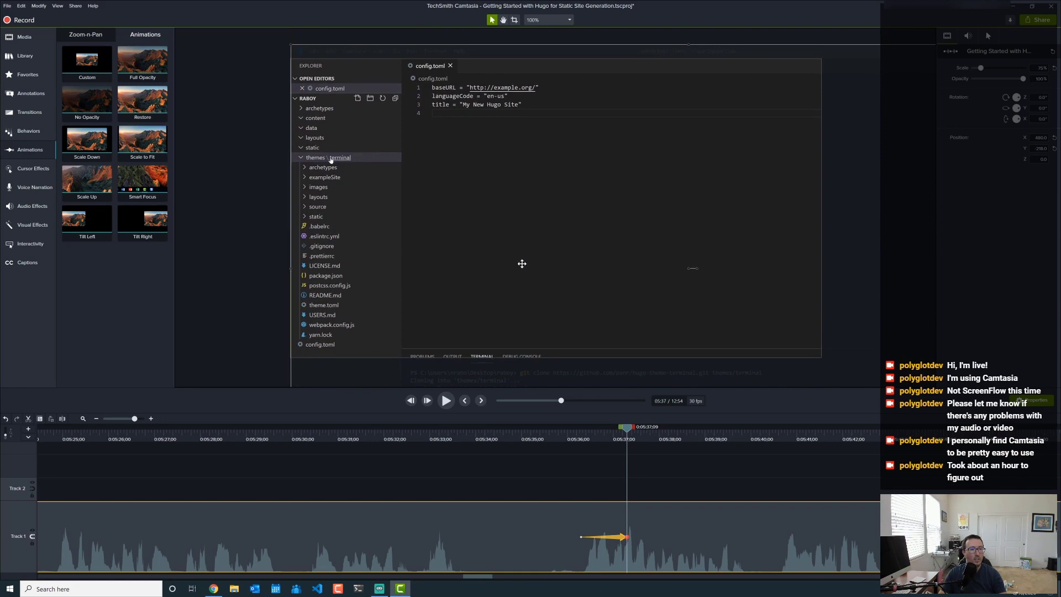
pyautogui.click(239, 350)
pyautogui.click(564, 438)
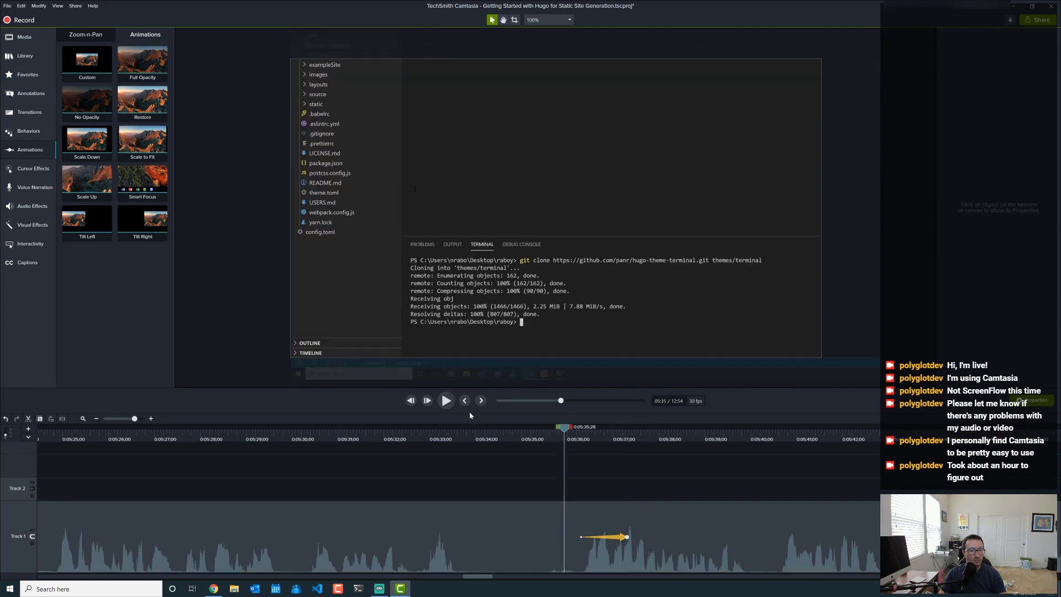
pyautogui.click(445, 402)
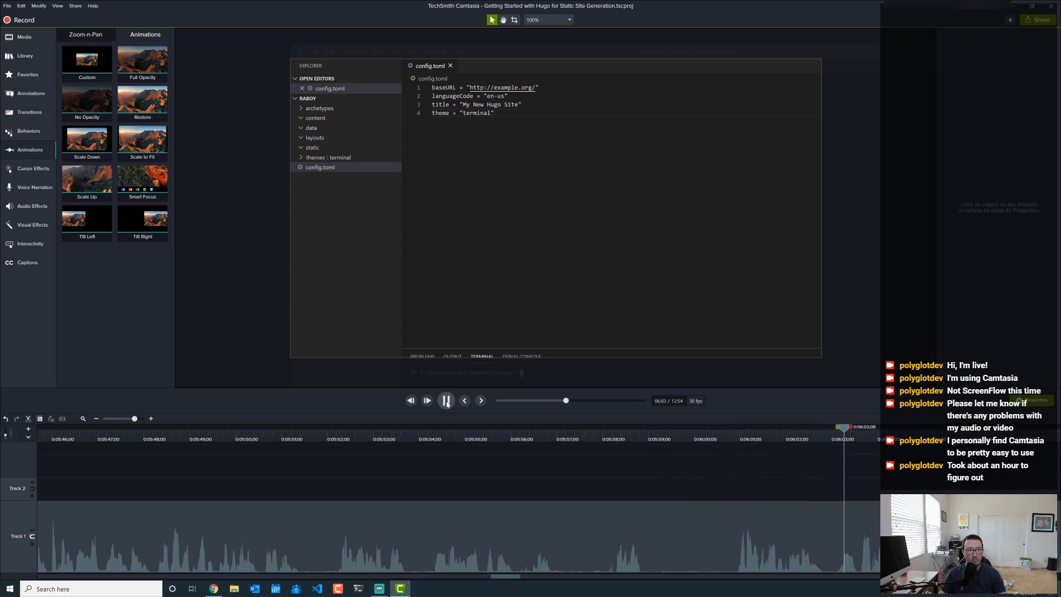
# - At 6:01, add a Custom animation that moves the zoomed recording up to show the terminal
pyautogui.click(446, 401)
pyautogui.click(757, 439)
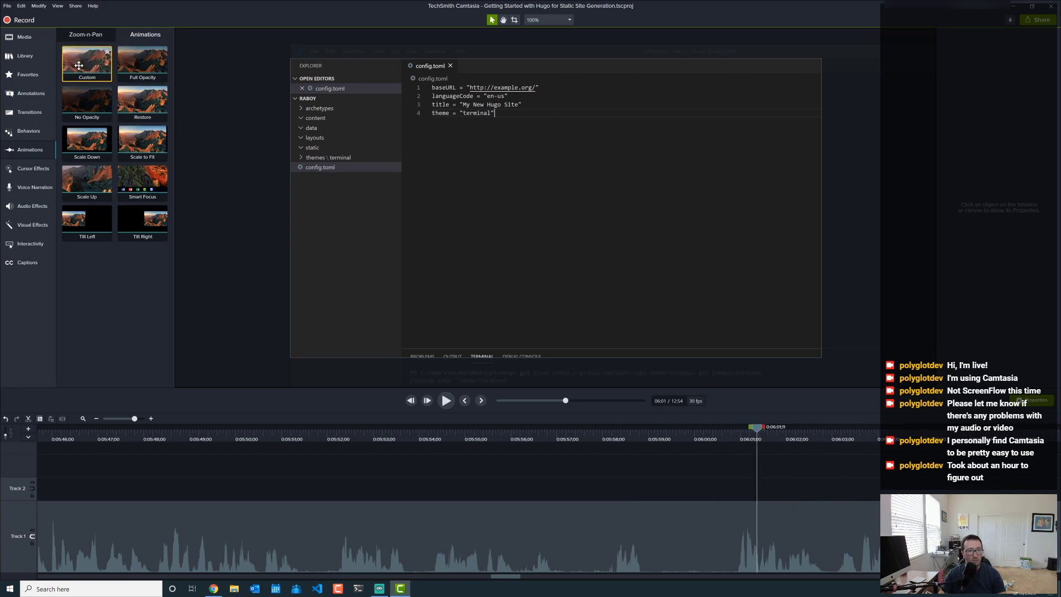
pyautogui.moveTo(79, 65); pyautogui.dragTo(758, 536)
pyautogui.click(757, 537)
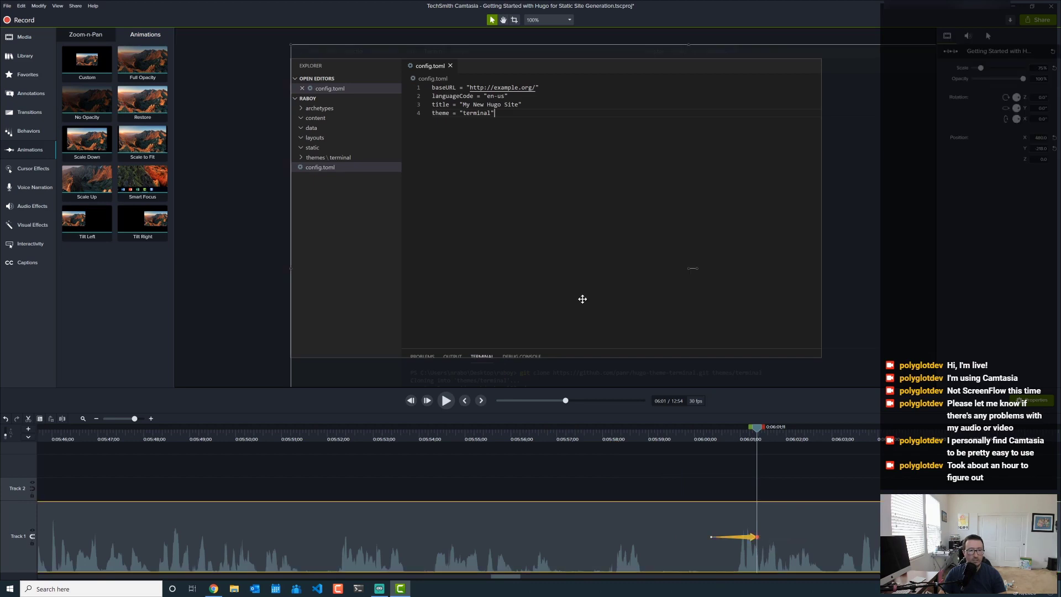
pyautogui.moveTo(583, 299); pyautogui.dragTo(583, 187)
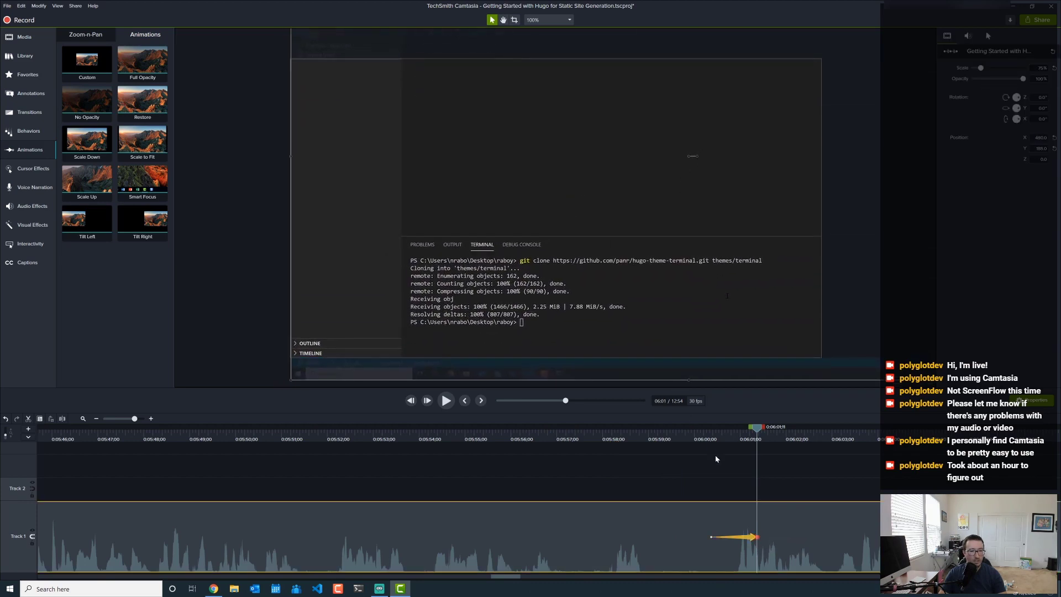
# - Replay from 5:59 to check the shift to the git clone output
pyautogui.click(679, 456)
pyautogui.click(658, 440)
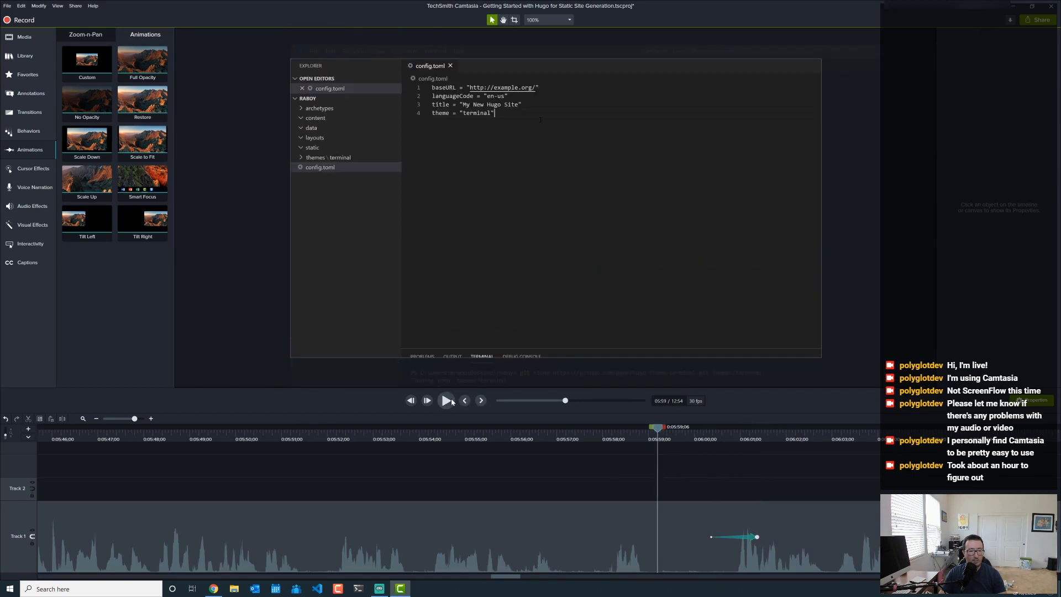
pyautogui.click(451, 402)
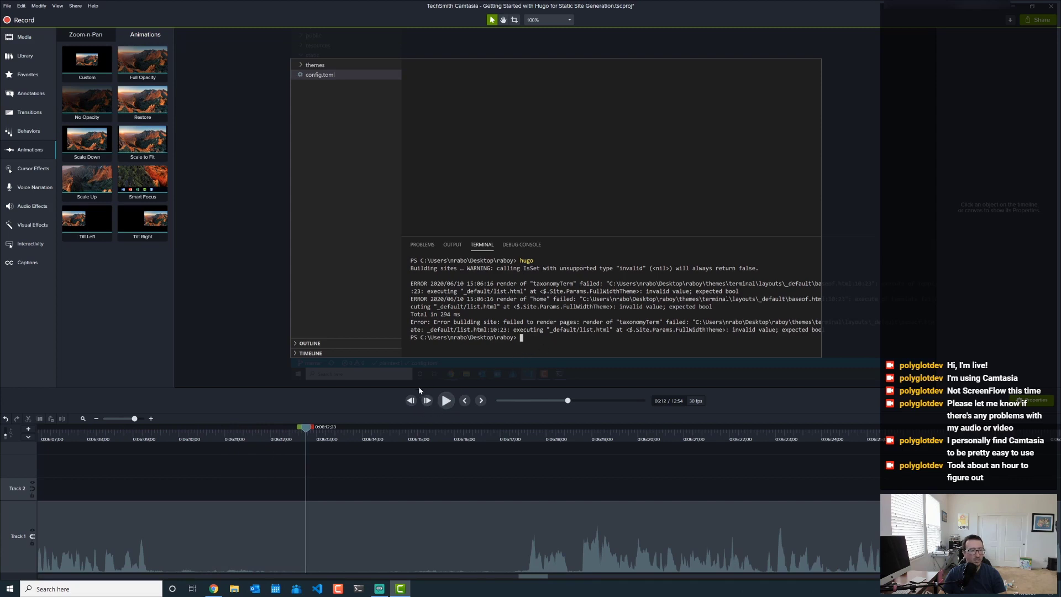
# - Split the recording clip at 6:10 and 6:17 with S
pyautogui.click(447, 400)
pyautogui.click(442, 405)
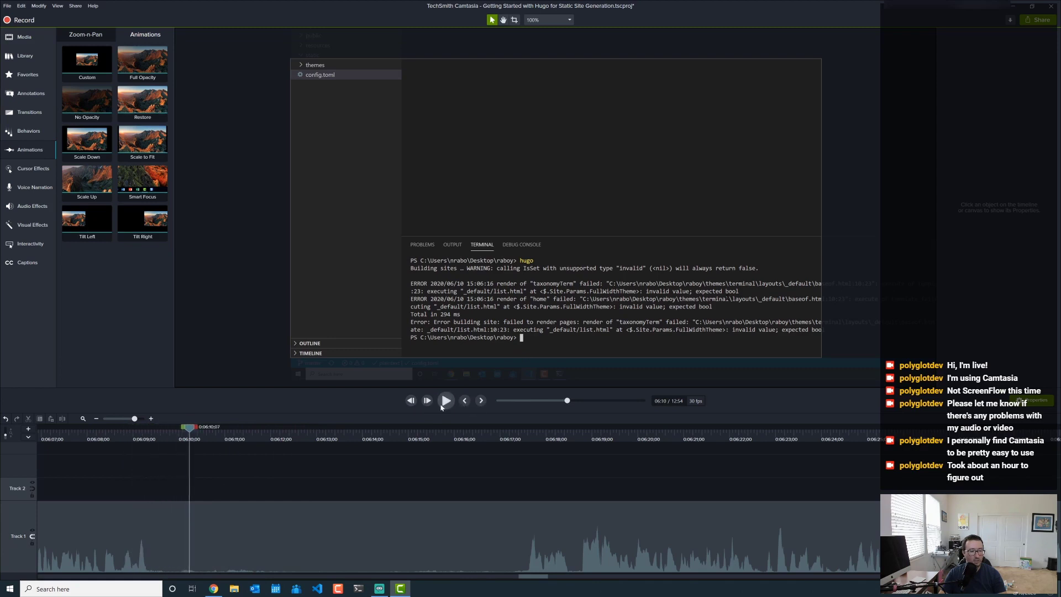
pyautogui.click(252, 531)
pyautogui.press('s')
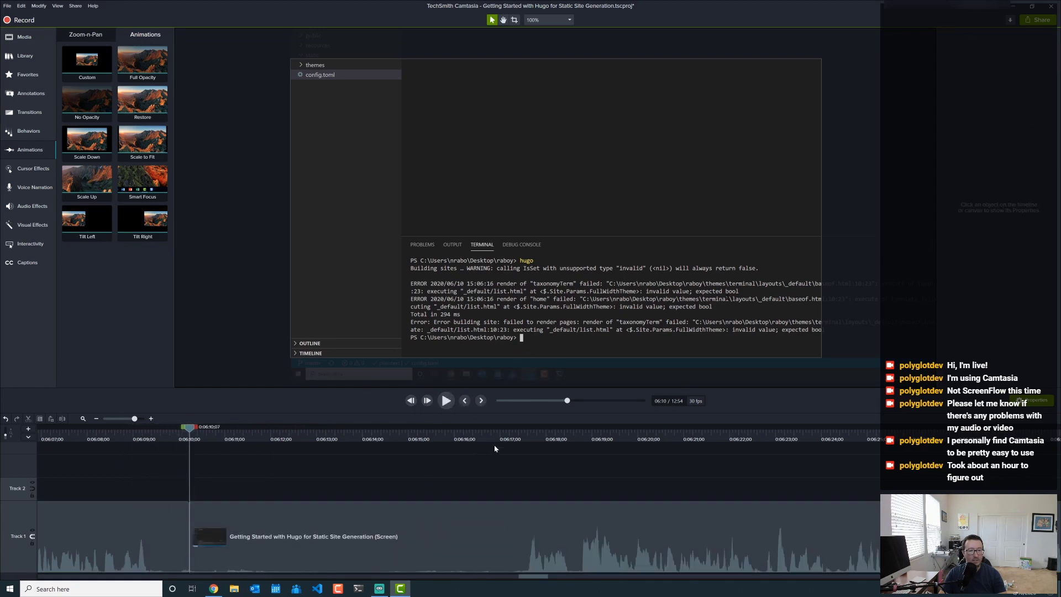
pyautogui.click(510, 439)
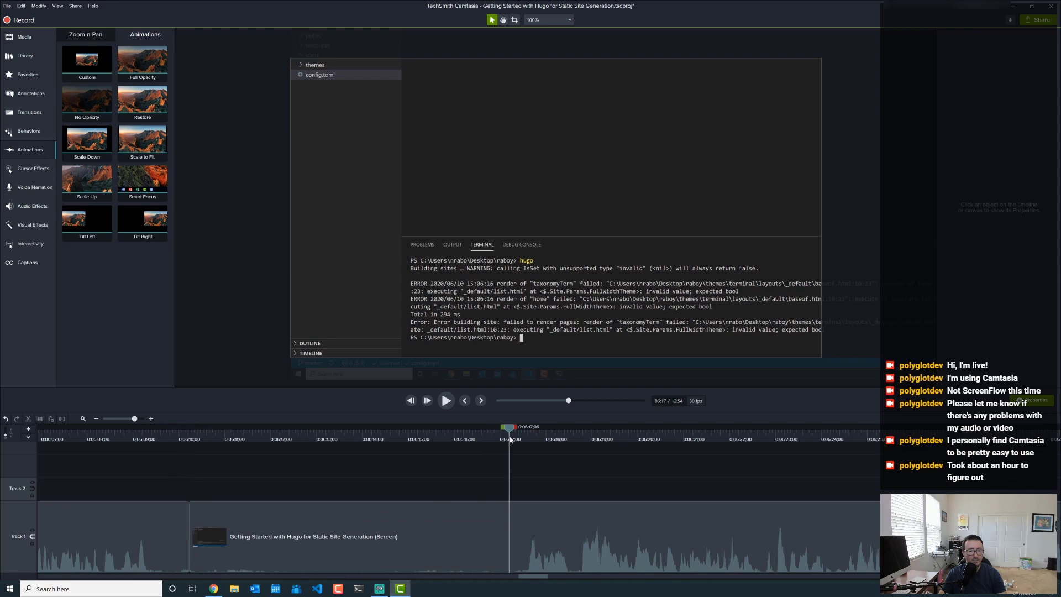
pyautogui.click(499, 513)
pyautogui.press('s')
# - Ripple-delete the 6:10–6:17 piece, then replay from 6:08 to check the cut
pyautogui.click(466, 524)
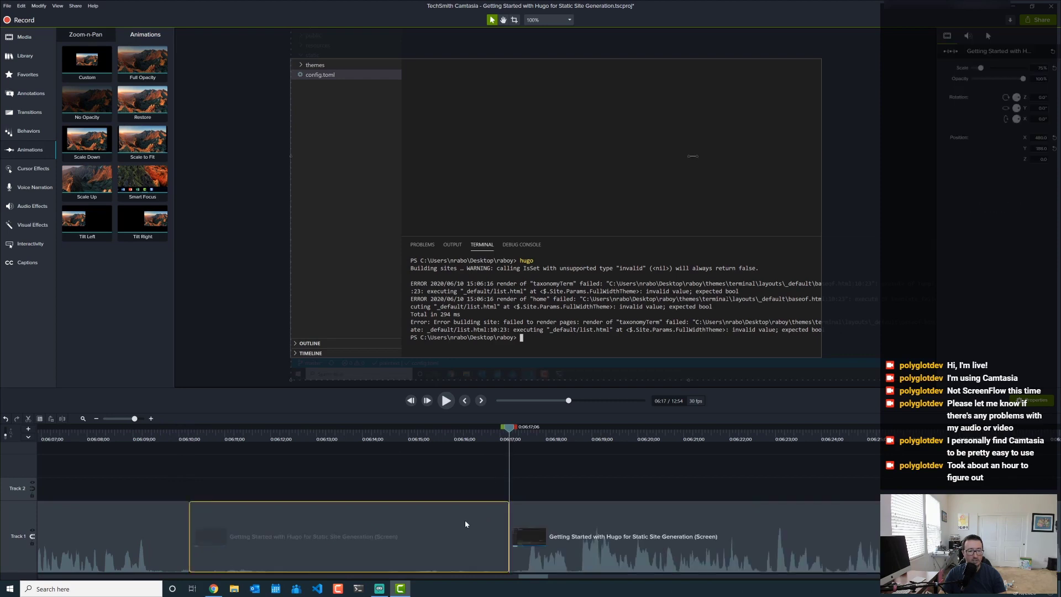
pyautogui.press('Delete')
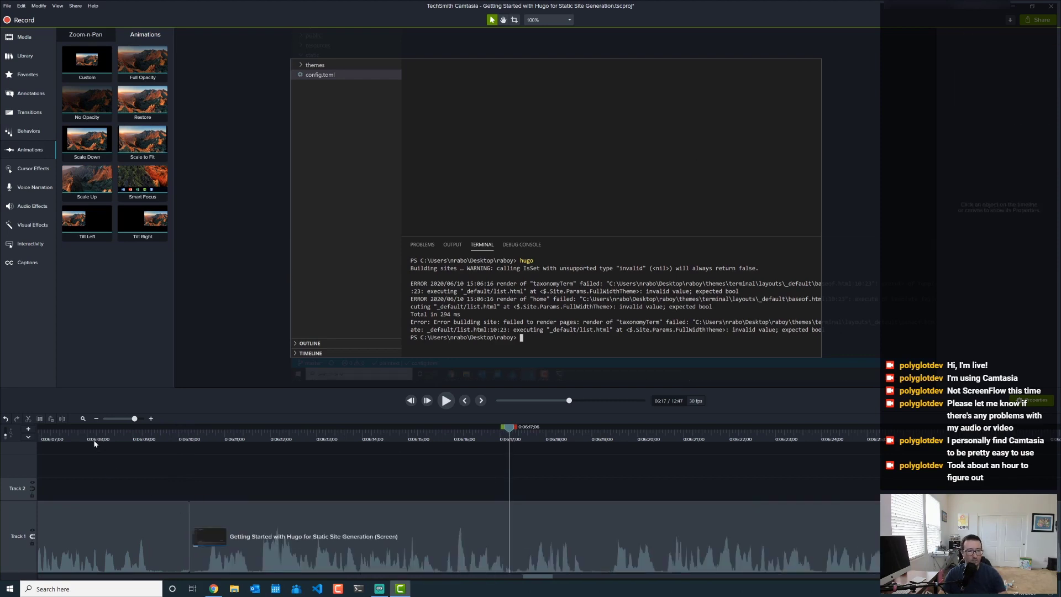
pyautogui.click(90, 438)
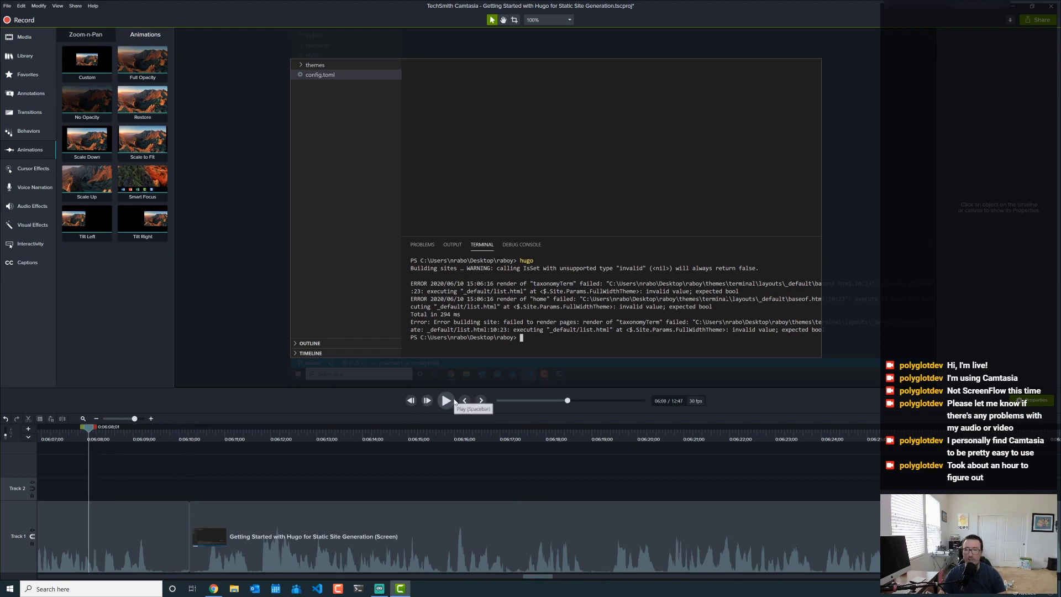
pyautogui.click(454, 402)
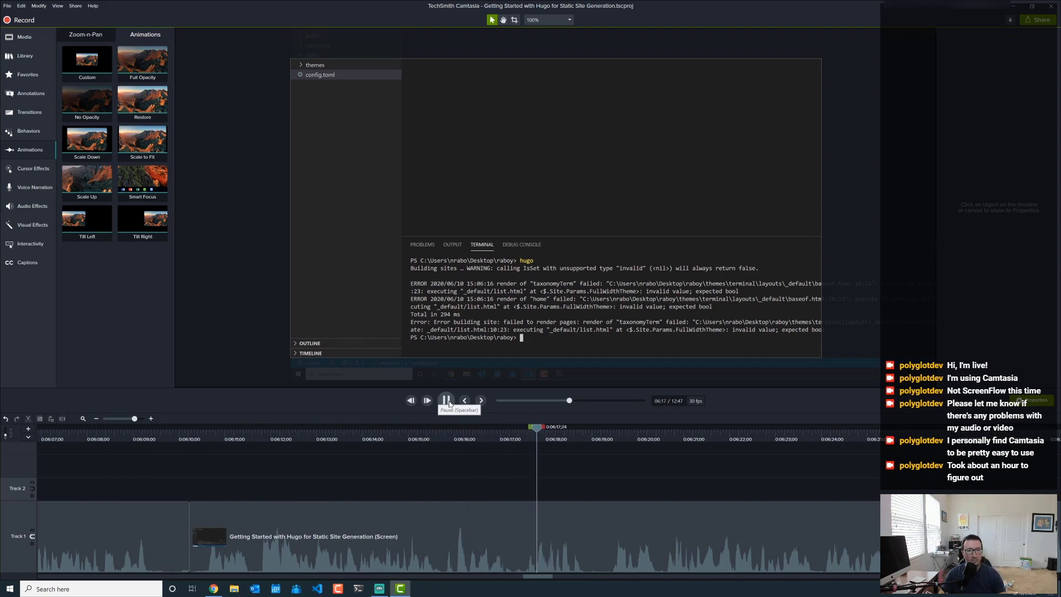
pyautogui.click(449, 404)
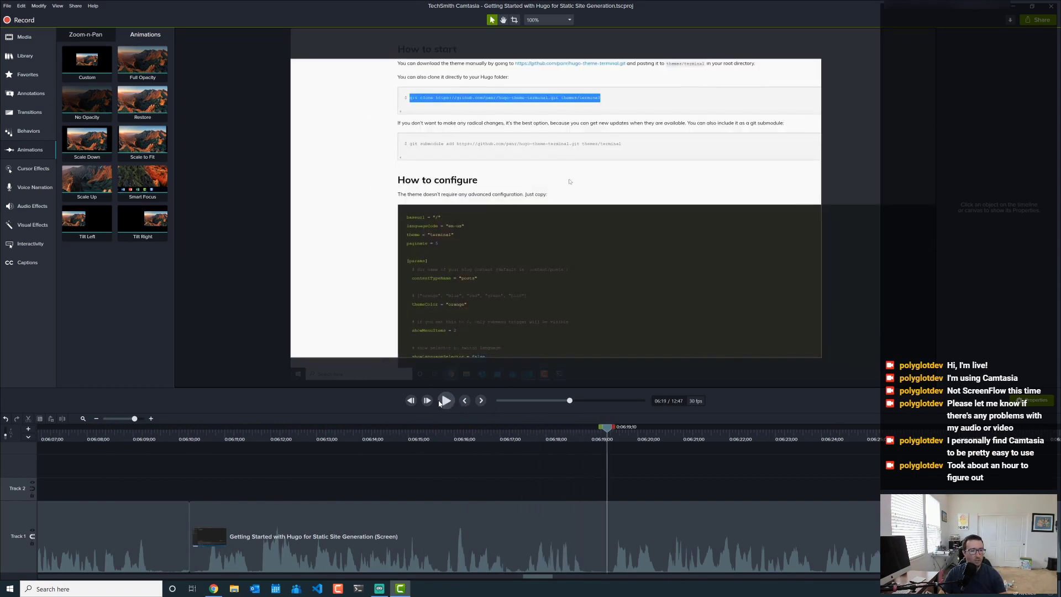
pyautogui.click(446, 401)
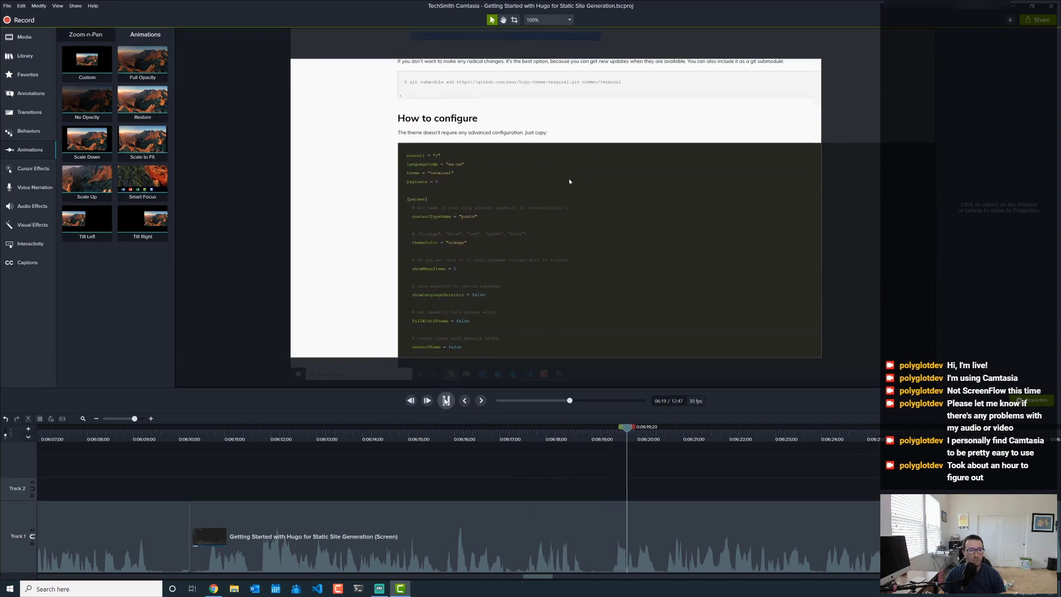
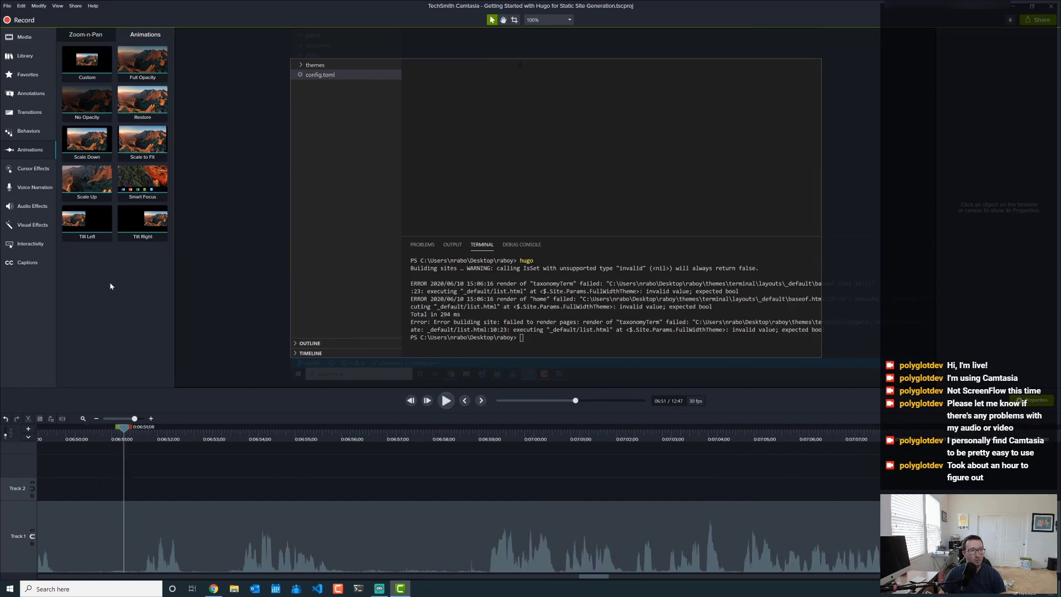
# - Add a custom animation that pans the recording down to frame the config.toml editor, then preview it
pyautogui.moveTo(87, 59); pyautogui.dragTo(123, 516)
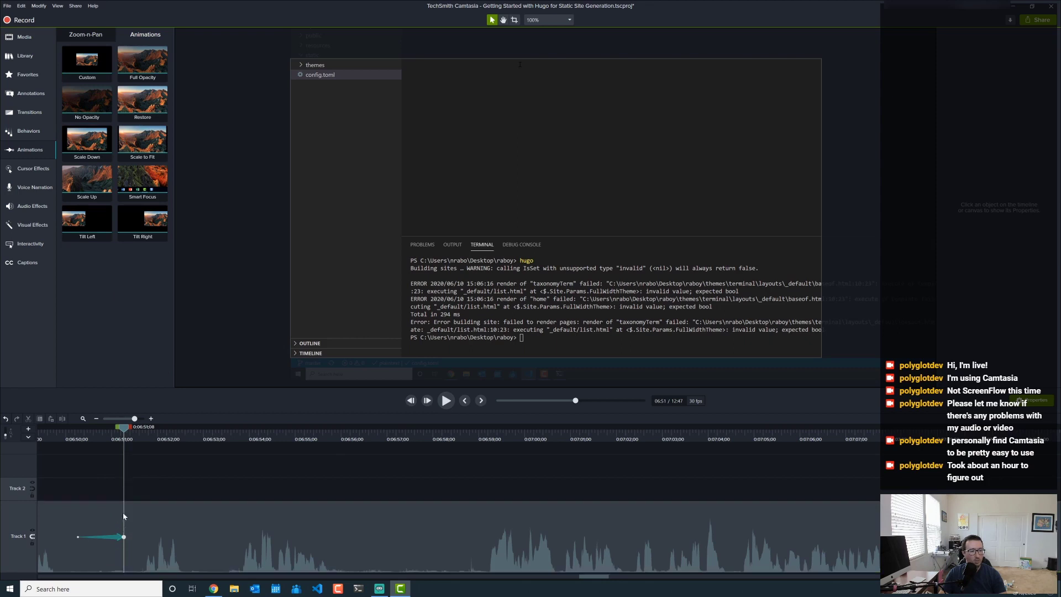
pyautogui.moveTo(592, 120); pyautogui.dragTo(592, 230)
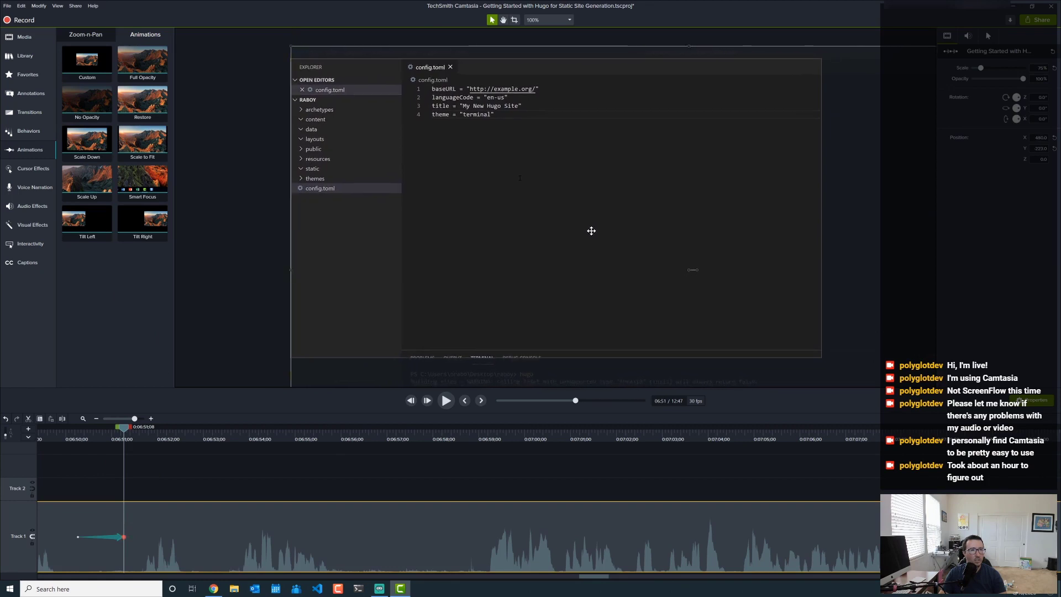
pyautogui.click(350, 484)
pyautogui.click(61, 437)
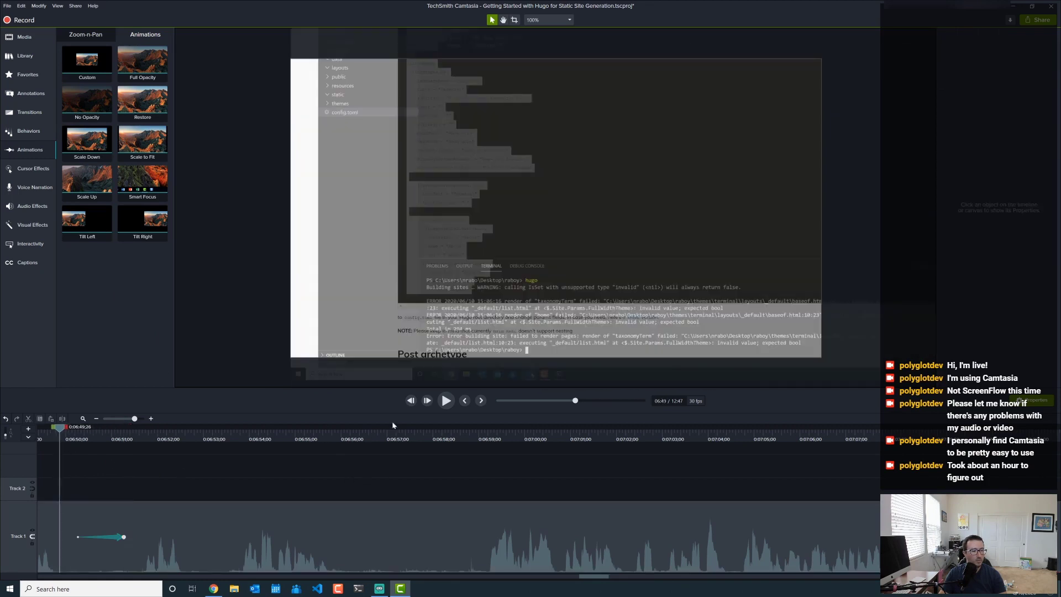
pyautogui.click(450, 401)
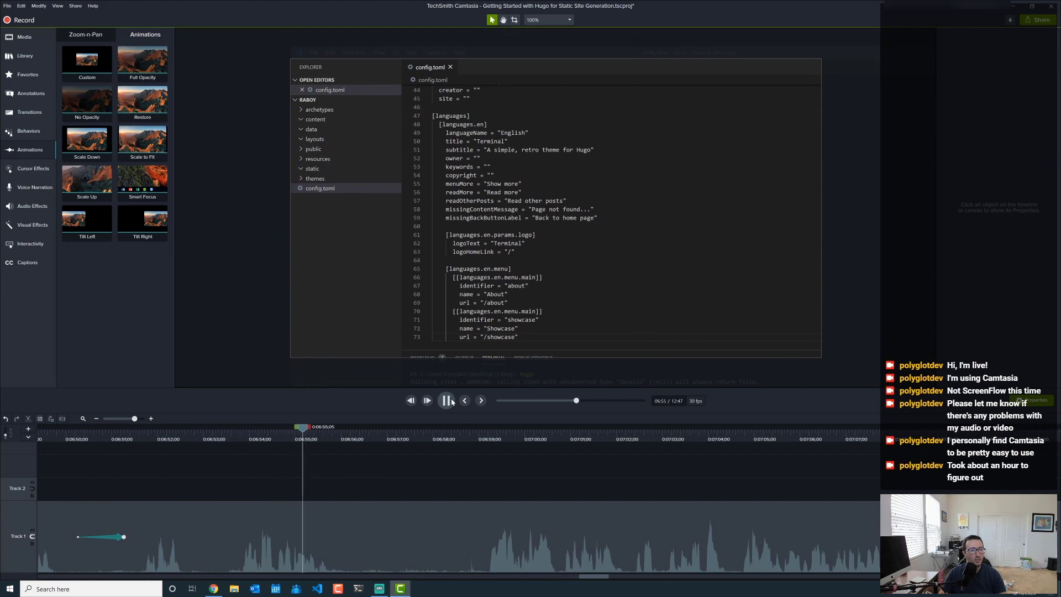
pyautogui.press('space')
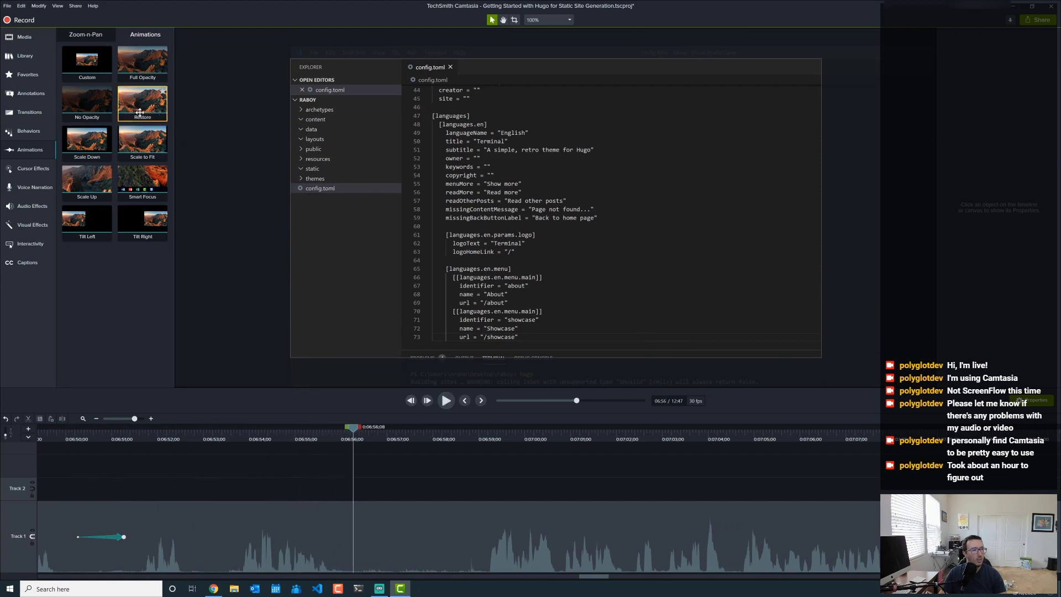
# - Add a second custom animation near 6:56 framing the terminal errors, then preview both pans
pyautogui.moveTo(73, 70); pyautogui.dragTo(355, 547)
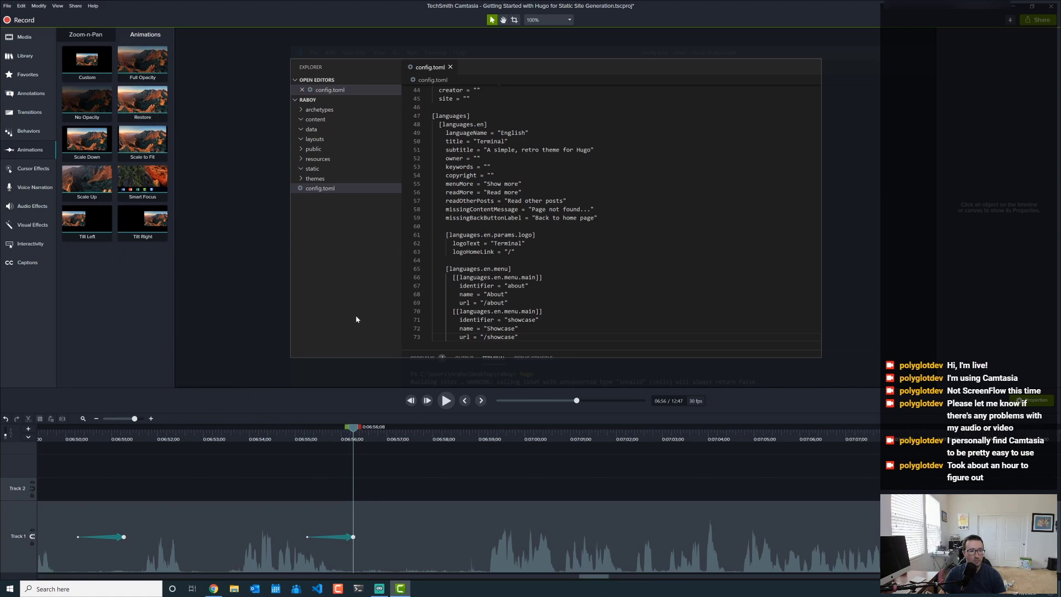
pyautogui.moveTo(356, 315); pyautogui.dragTo(358, 203)
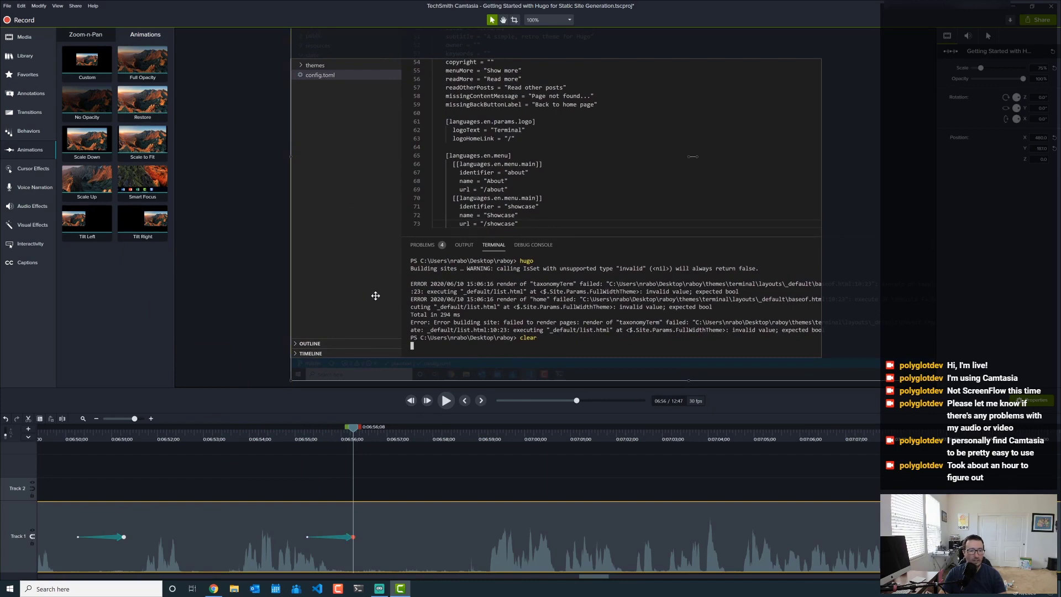
pyautogui.moveTo(715, 274); pyautogui.dragTo(601, 282)
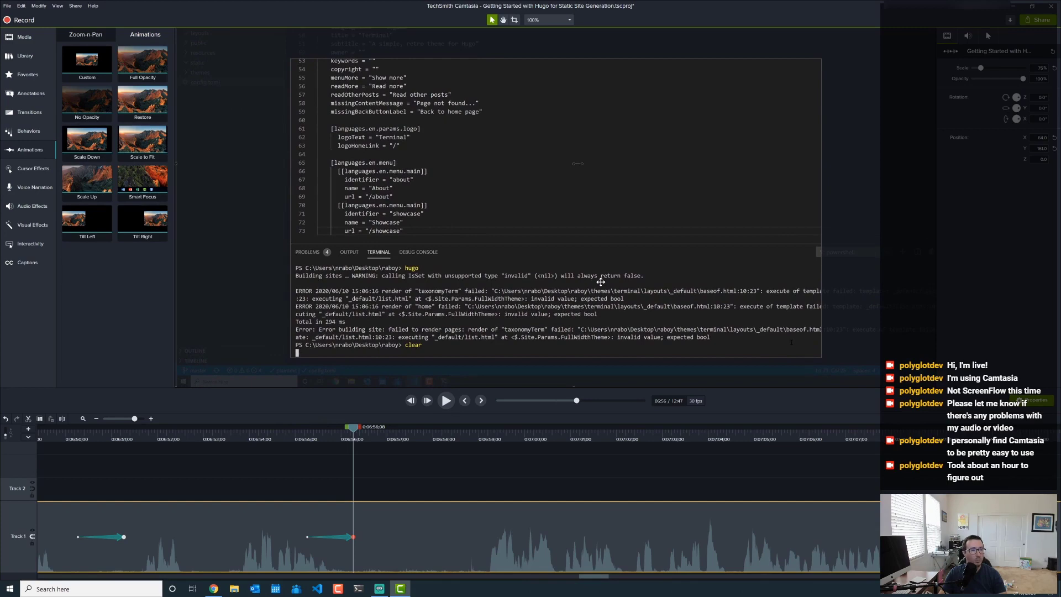
pyautogui.moveTo(600, 283); pyautogui.dragTo(600, 276)
pyautogui.click(367, 471)
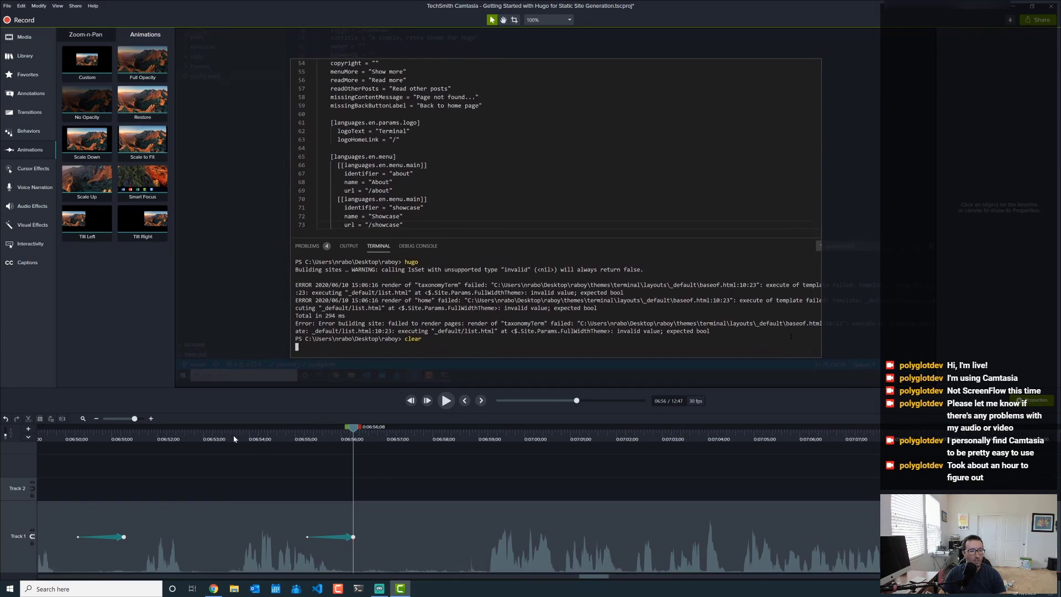
pyautogui.click(233, 439)
pyautogui.click(452, 404)
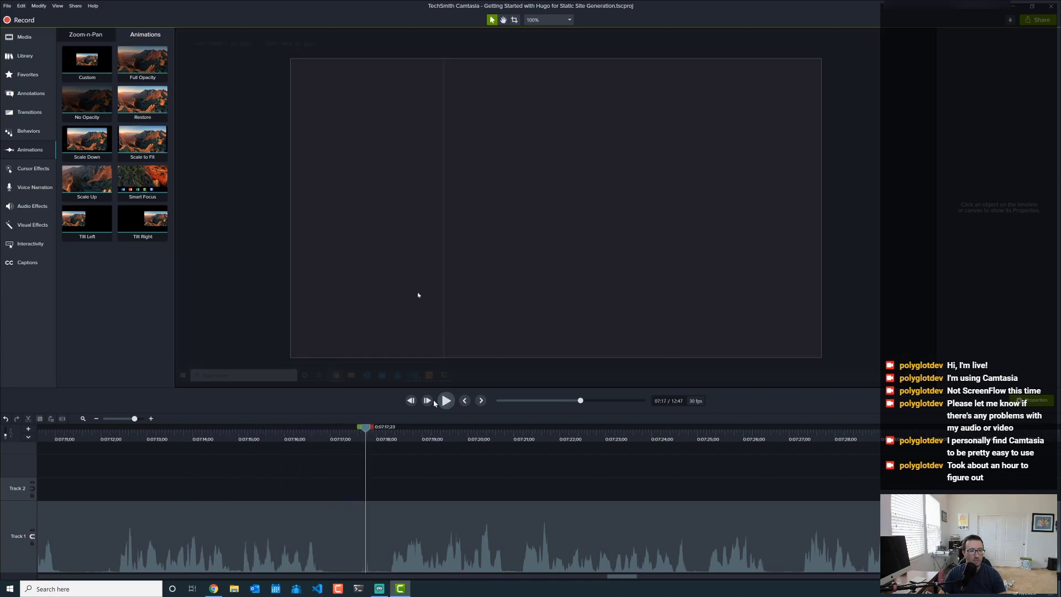
# - Add a custom animation at 7:17 panning to the Terminal-themed Hugo site header, then preview it
pyautogui.moveTo(82, 66); pyautogui.dragTo(366, 533)
pyautogui.click(365, 536)
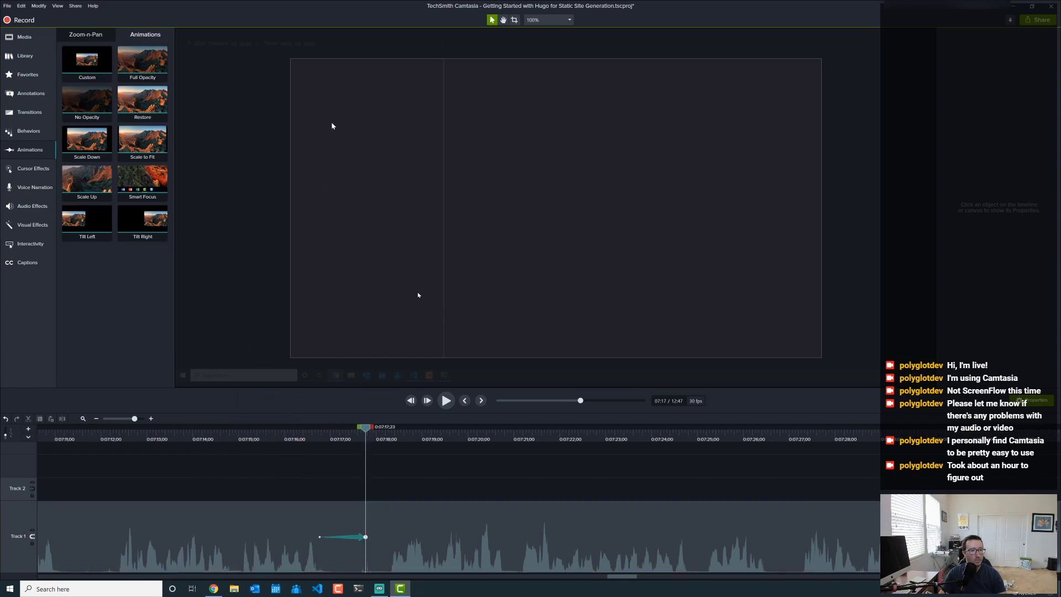
pyautogui.moveTo(452, 187); pyautogui.dragTo(450, 212)
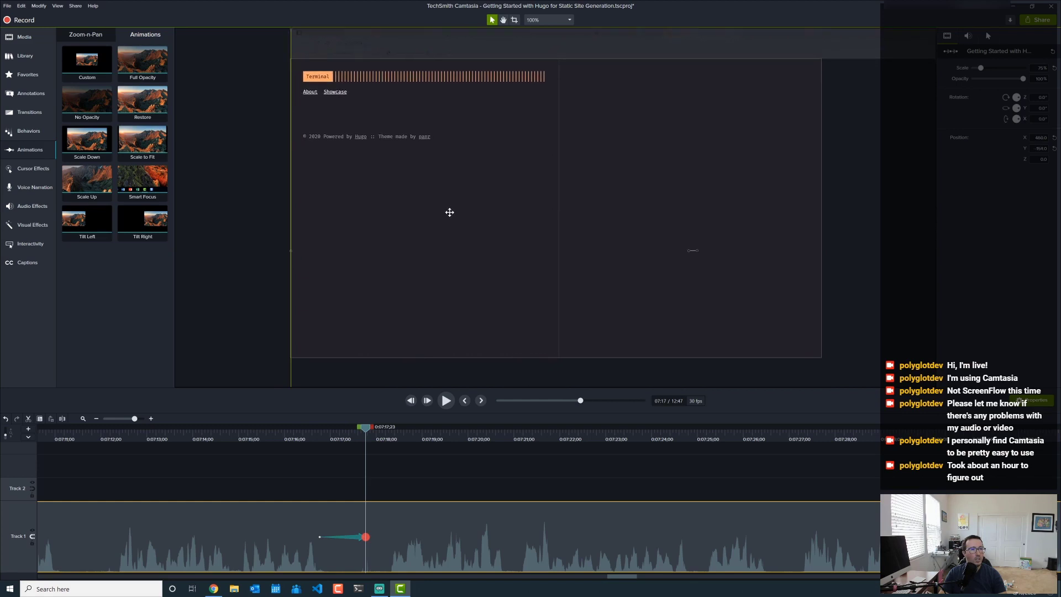
pyautogui.click(284, 457)
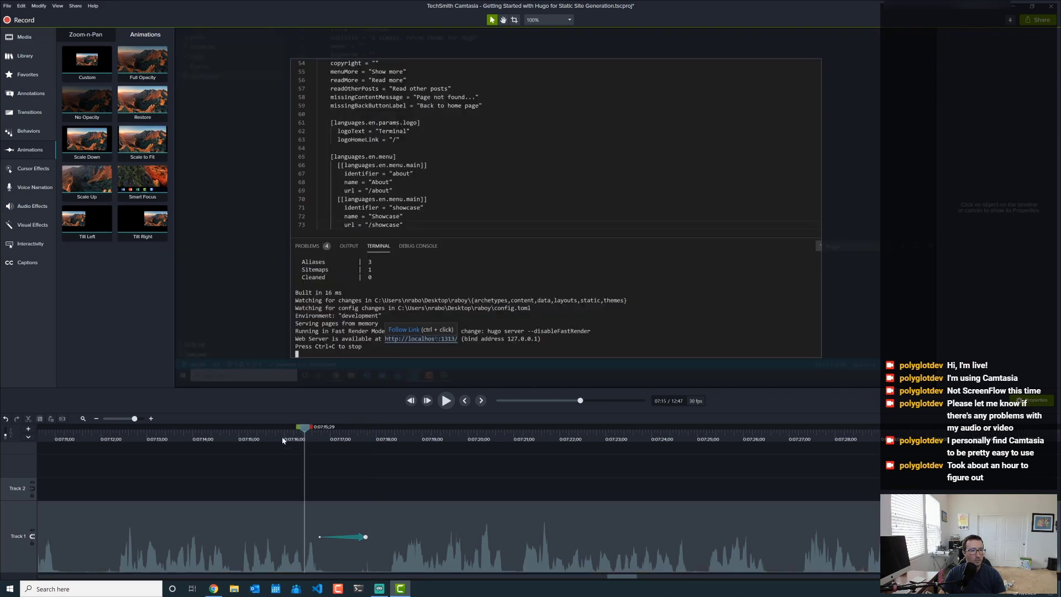
pyautogui.click(446, 400)
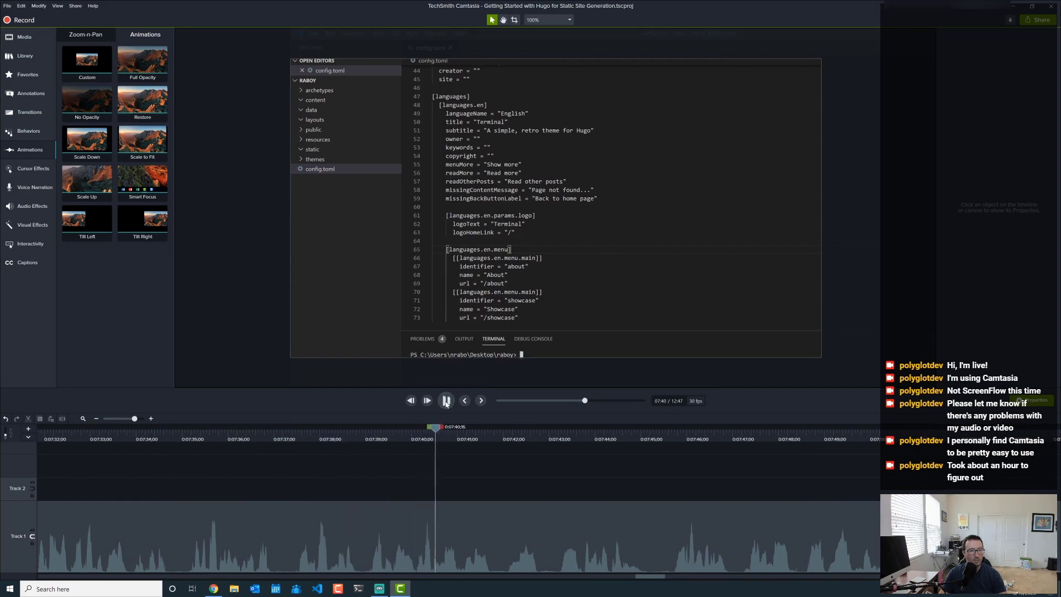
# - Add a custom animation at 7:40 with 100% scale, panned to show the terminal, and preview it
pyautogui.moveTo(85, 54); pyautogui.dragTo(434, 536)
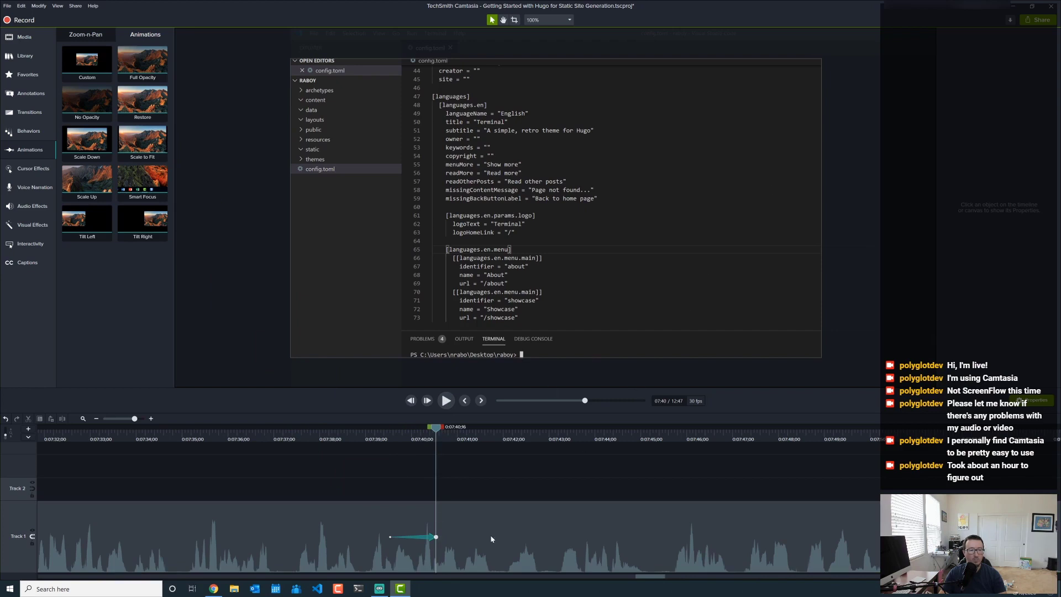
pyautogui.click(437, 536)
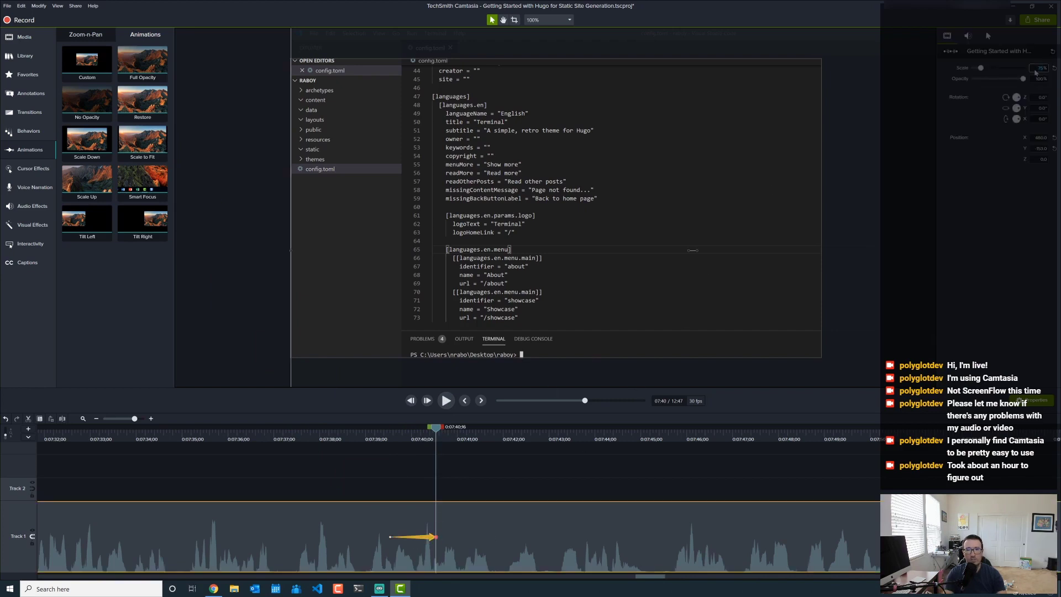
pyautogui.press('Return')
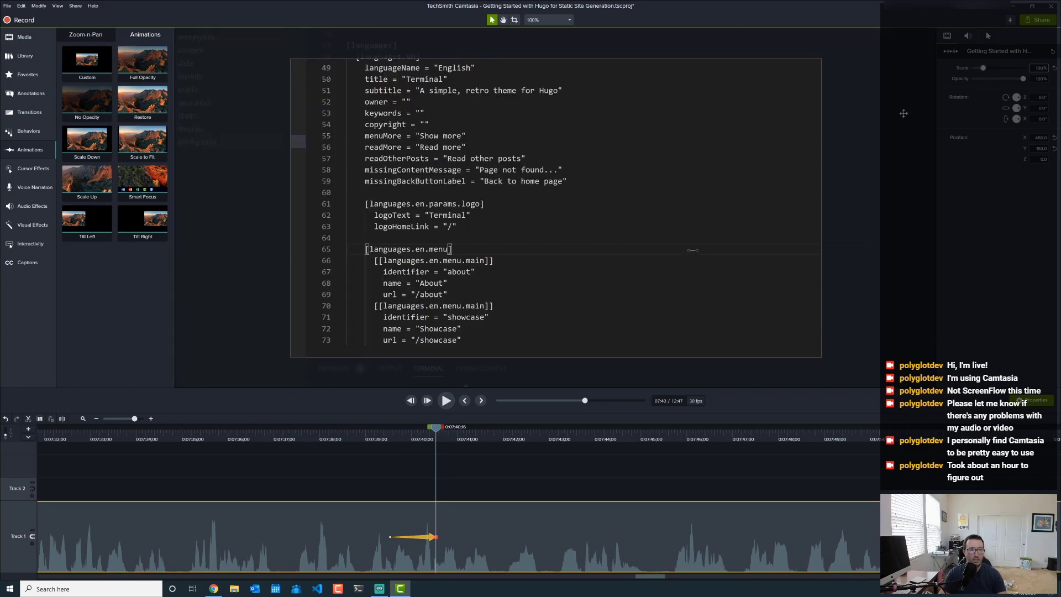
pyautogui.moveTo(591, 308); pyautogui.dragTo(576, 148)
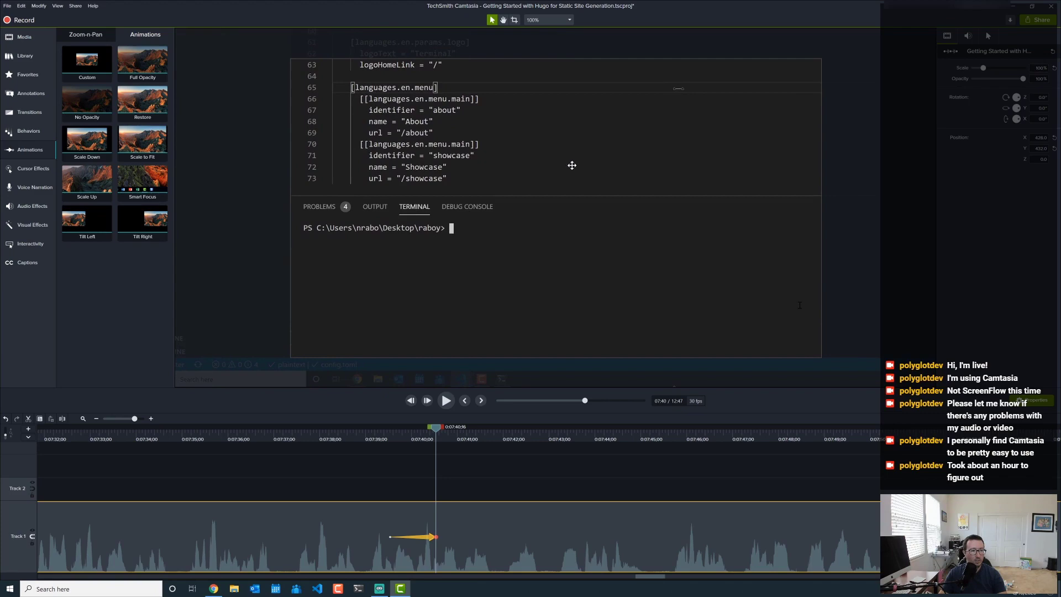
pyautogui.click(346, 437)
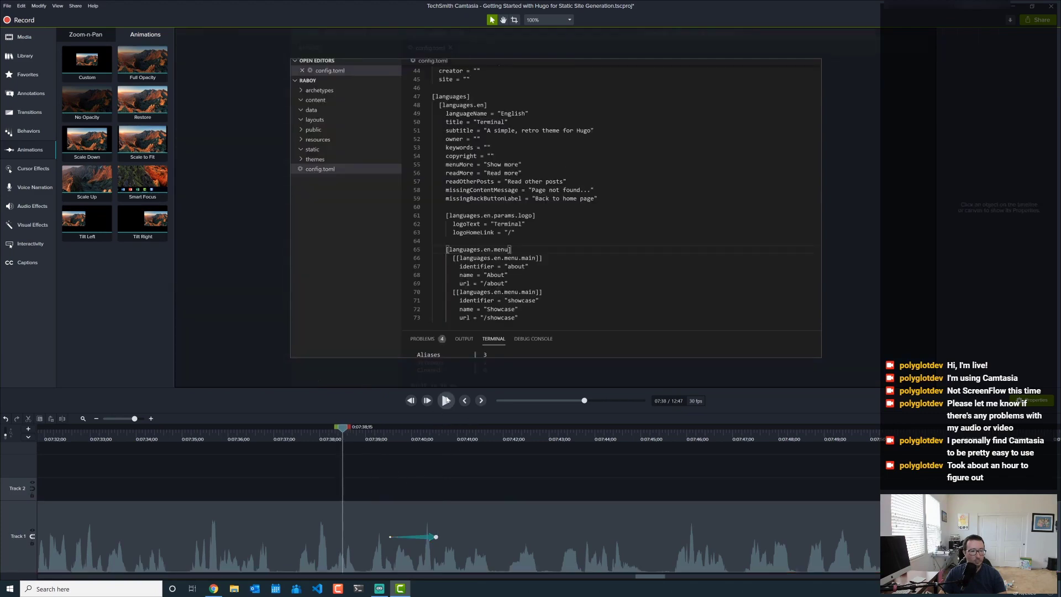
pyautogui.click(446, 400)
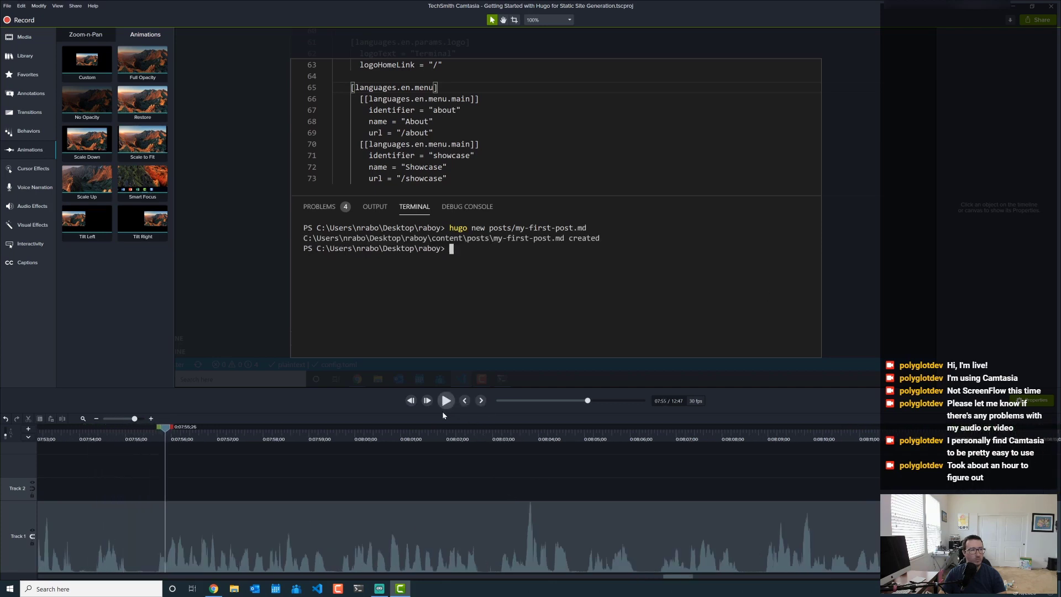
# - Add a custom animation at 7:55 panning down-right to show the file explorer and config.toml, then preview
pyautogui.moveTo(87, 60); pyautogui.dragTo(161, 521)
pyautogui.moveTo(361, 136); pyautogui.dragTo(501, 375)
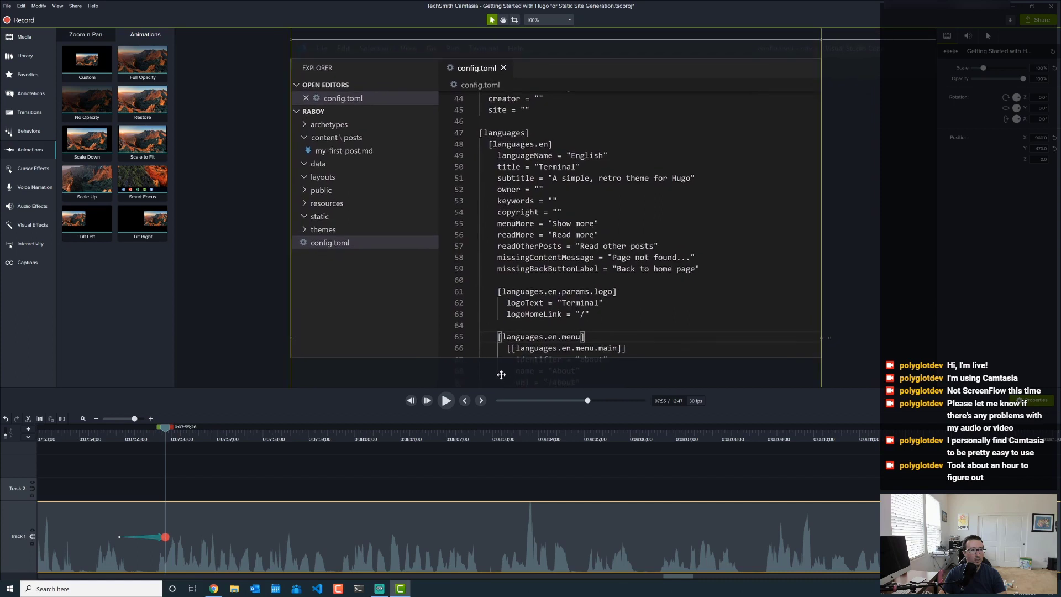
pyautogui.click(94, 439)
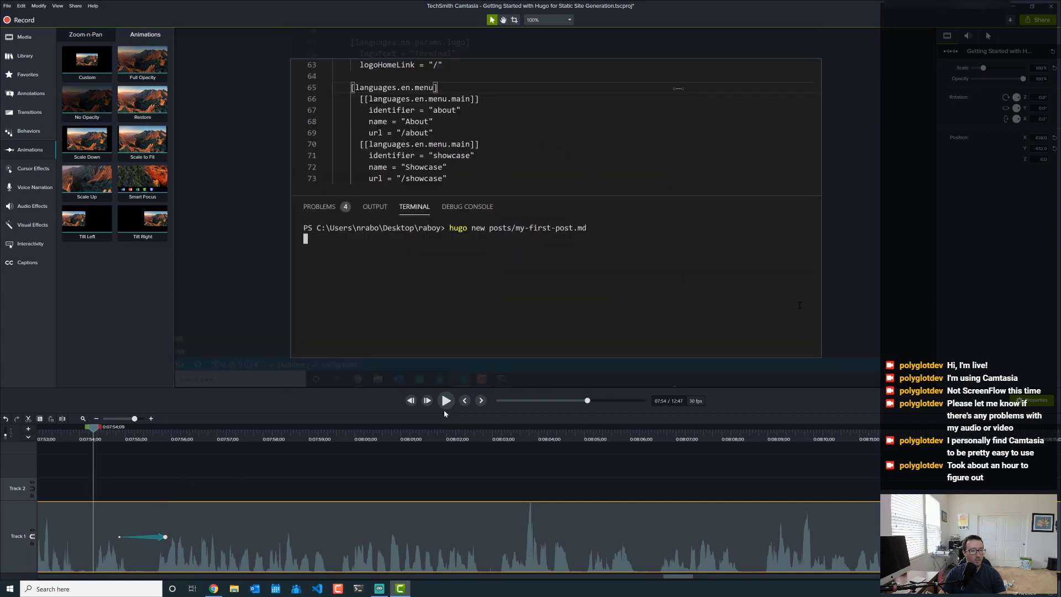
pyautogui.click(446, 401)
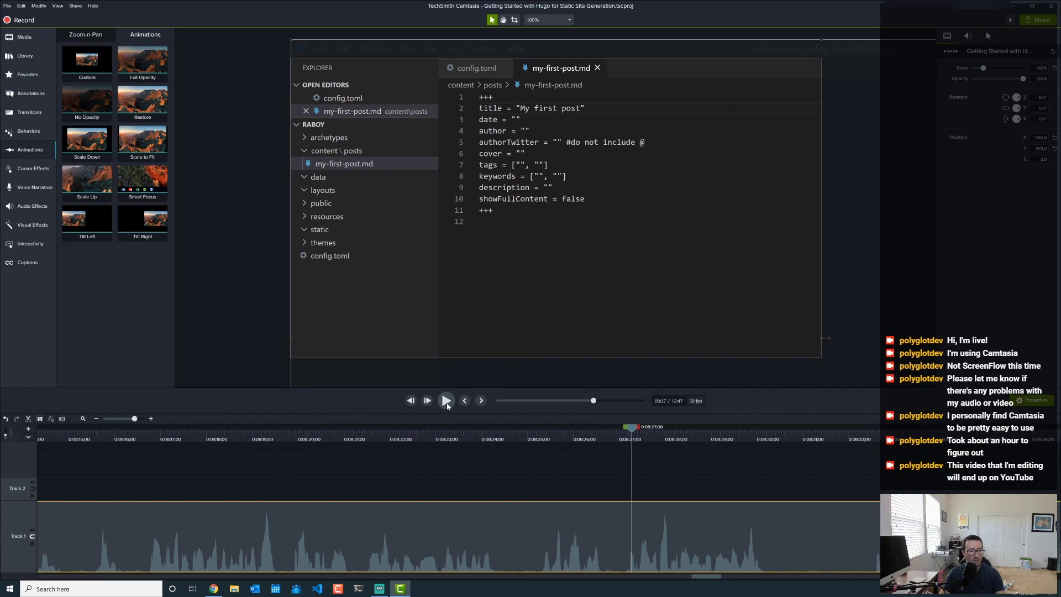
# - Review the footage from 8:19 and place the playhead at 8:20
pyautogui.click(441, 439)
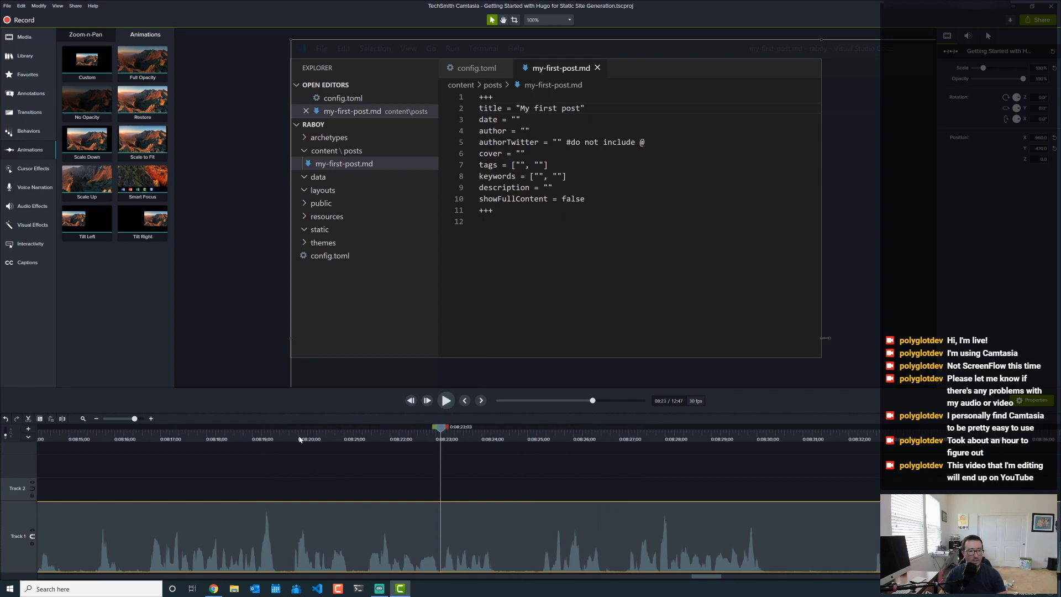
pyautogui.click(260, 440)
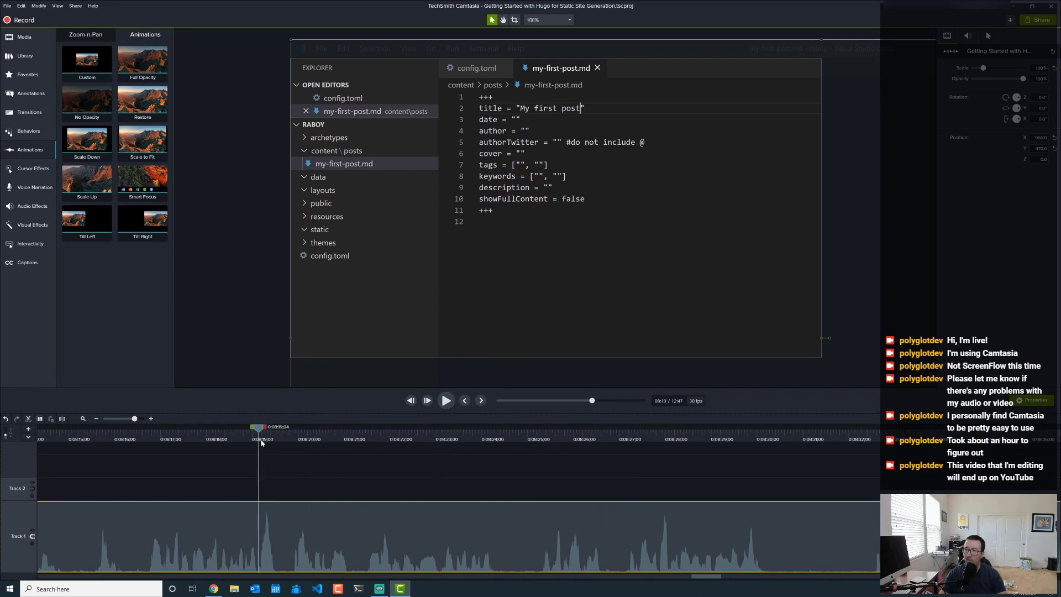
pyautogui.click(446, 402)
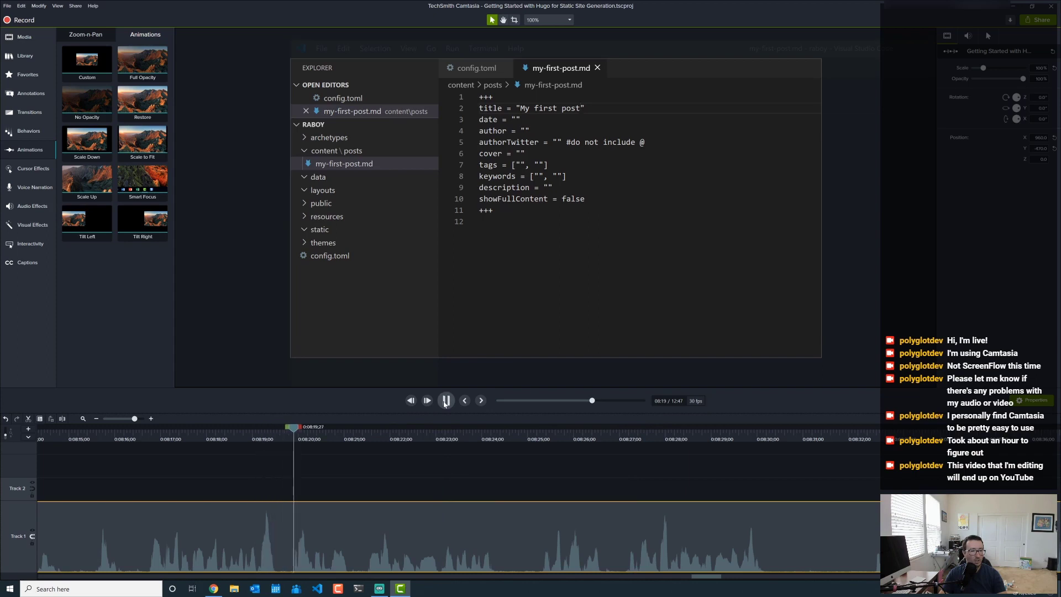
pyautogui.click(446, 401)
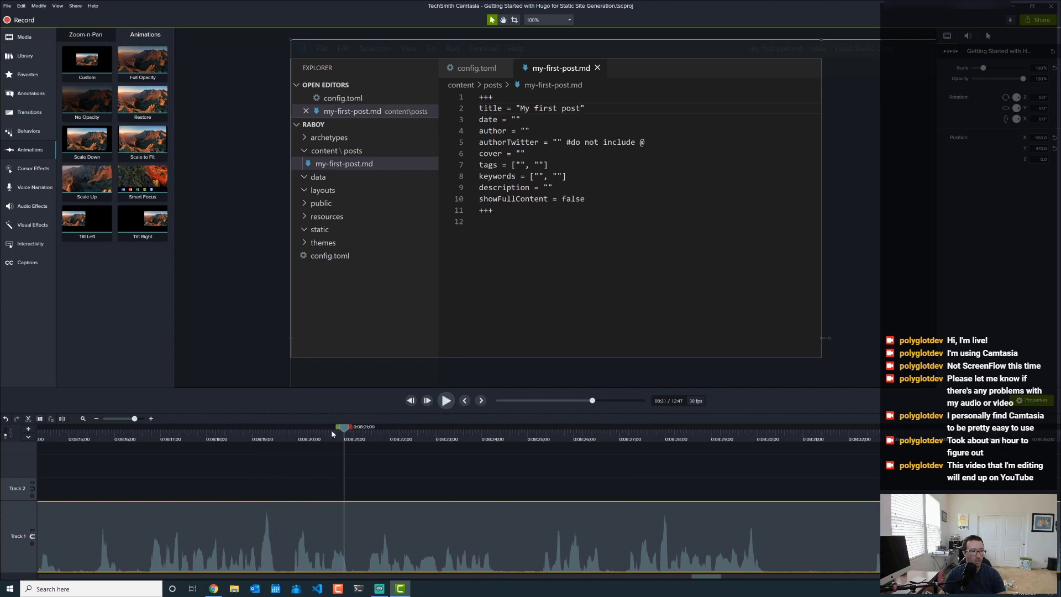
pyautogui.click(299, 441)
# - Add a No Opacity animation at 8:20, reframe the recording on the terminal, and preview from 8:18
pyautogui.moveTo(94, 92); pyautogui.dragTo(296, 536)
pyautogui.moveTo(508, 316); pyautogui.dragTo(509, 126)
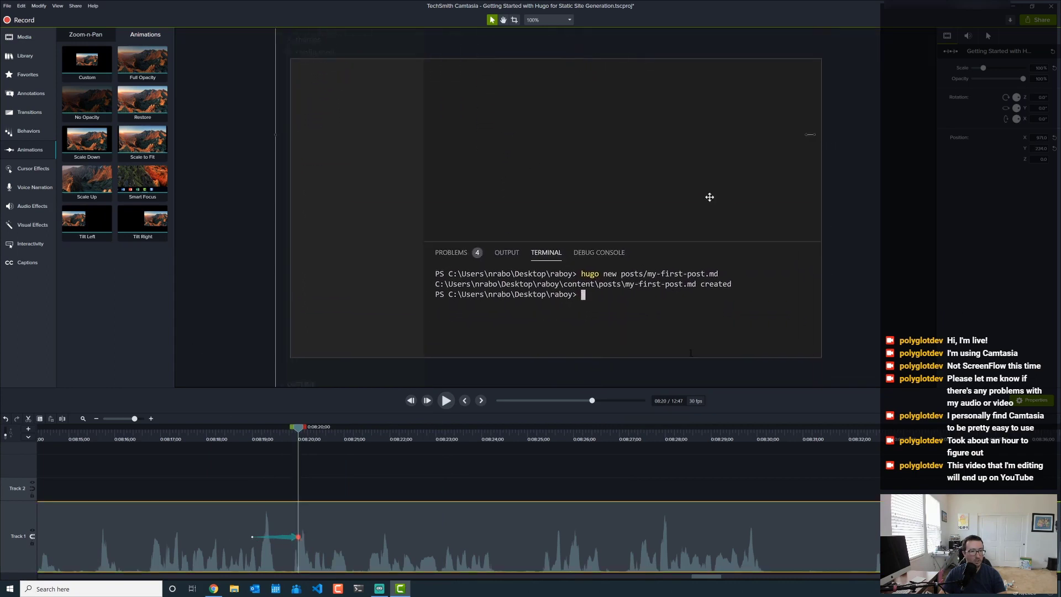
pyautogui.moveTo(708, 199); pyautogui.dragTo(585, 157)
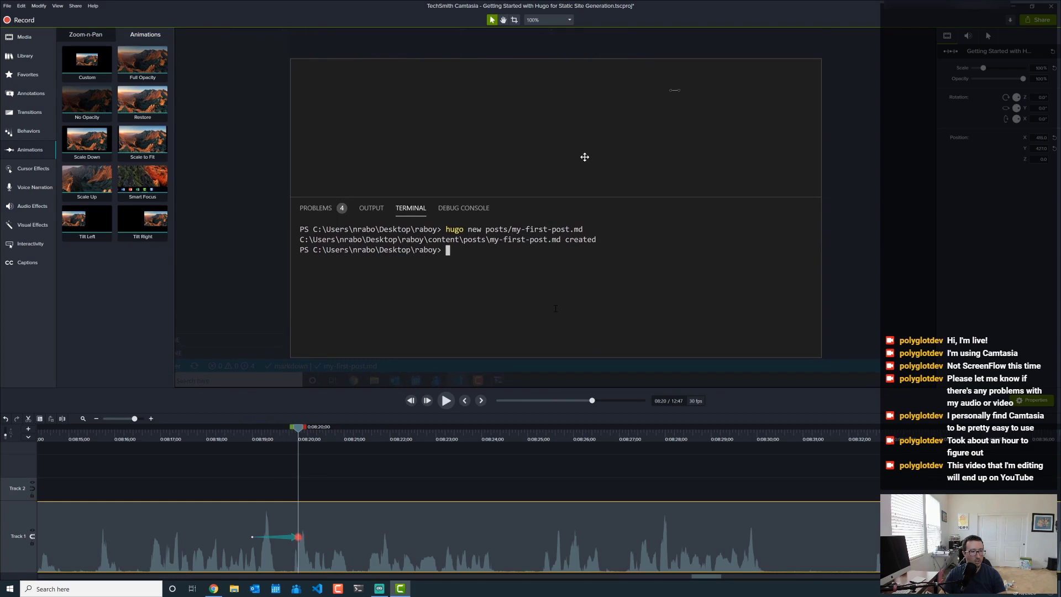
pyautogui.click(220, 437)
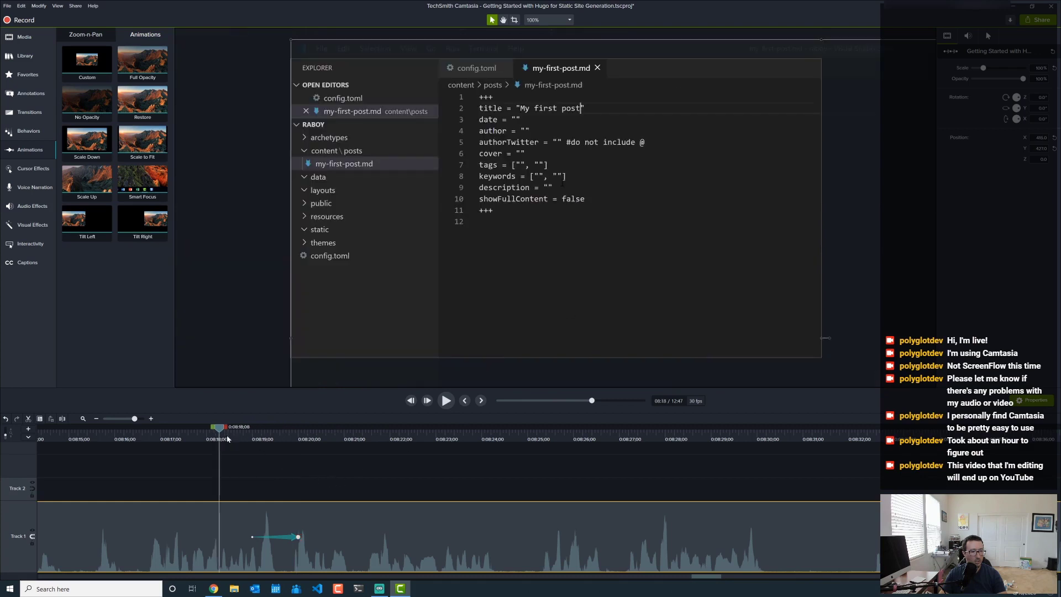
pyautogui.click(446, 399)
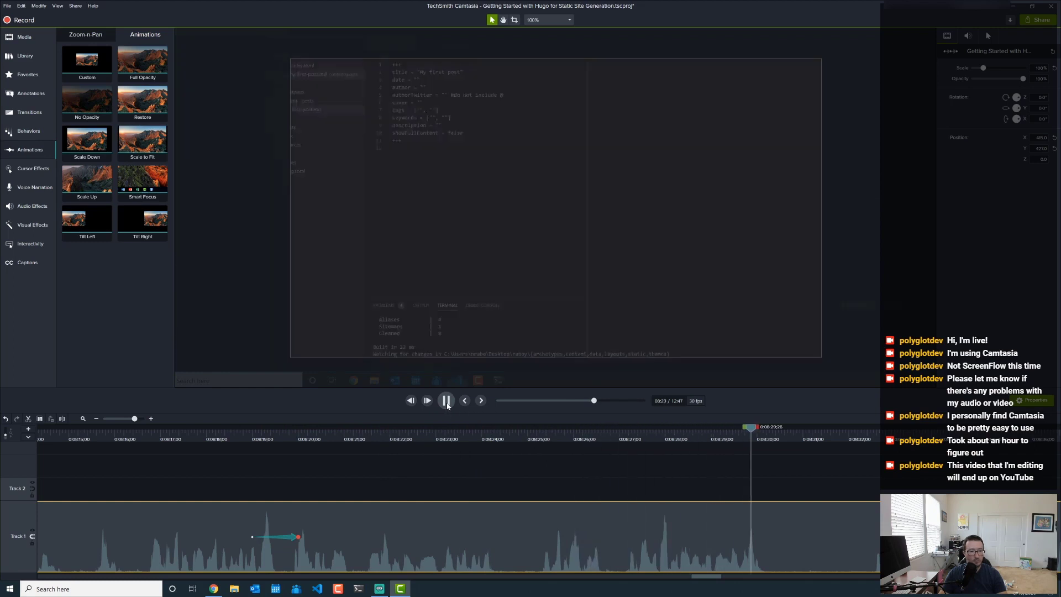
# - Add a Full Opacity animation near 8:30 framing the Hugo page, then replay from 8:29
pyautogui.moveTo(127, 57); pyautogui.dragTo(780, 543)
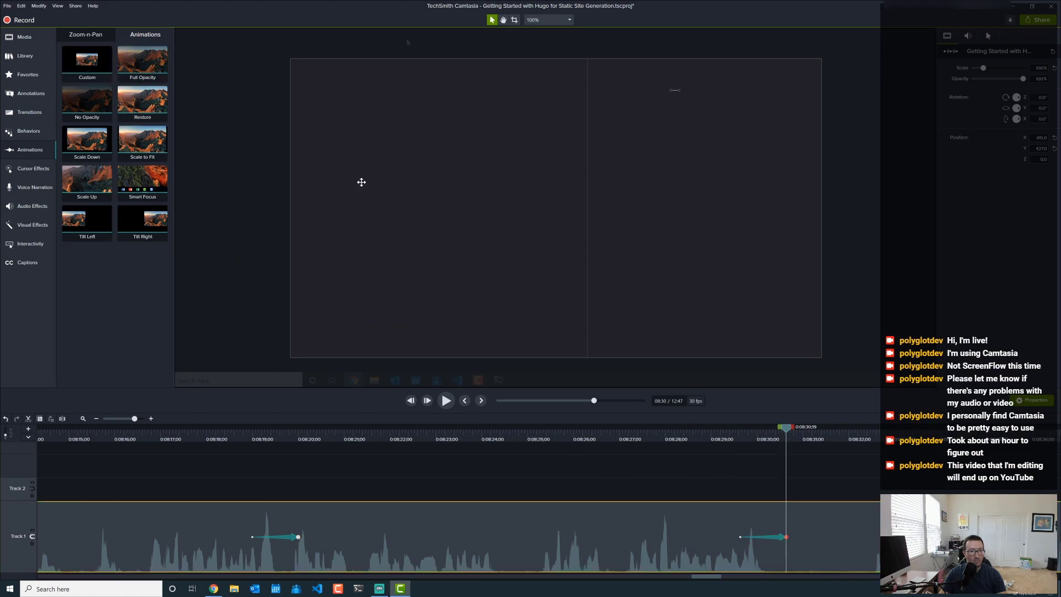
pyautogui.moveTo(360, 180); pyautogui.dragTo(476, 344)
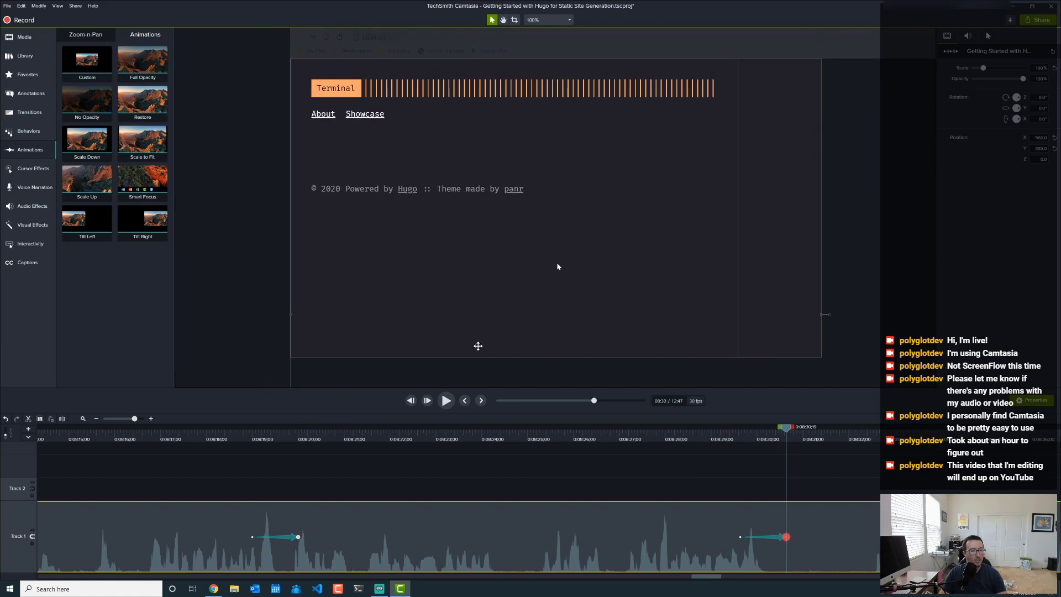
pyautogui.click(719, 437)
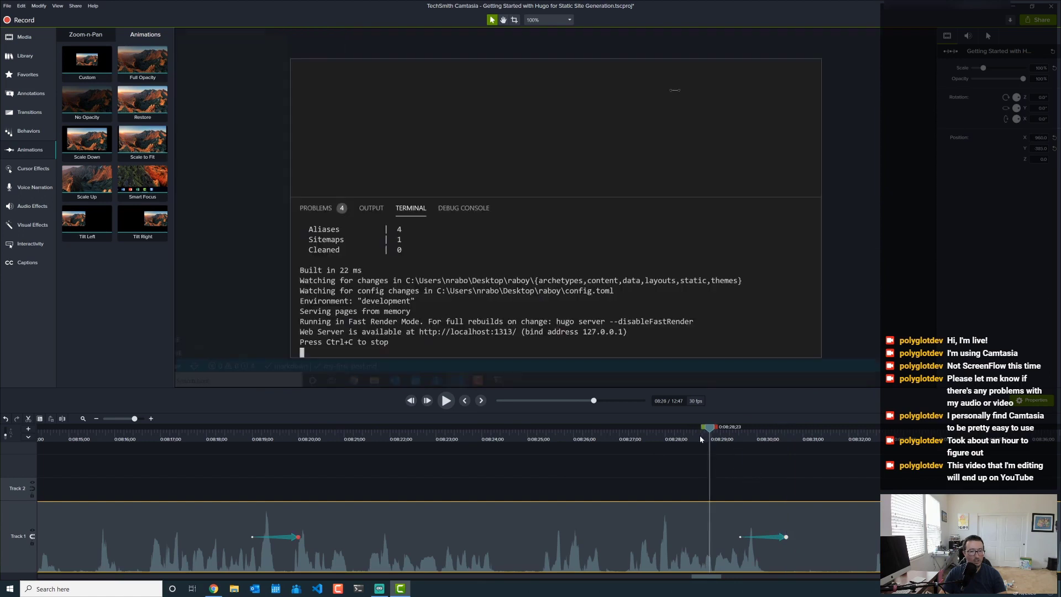
pyautogui.click(447, 401)
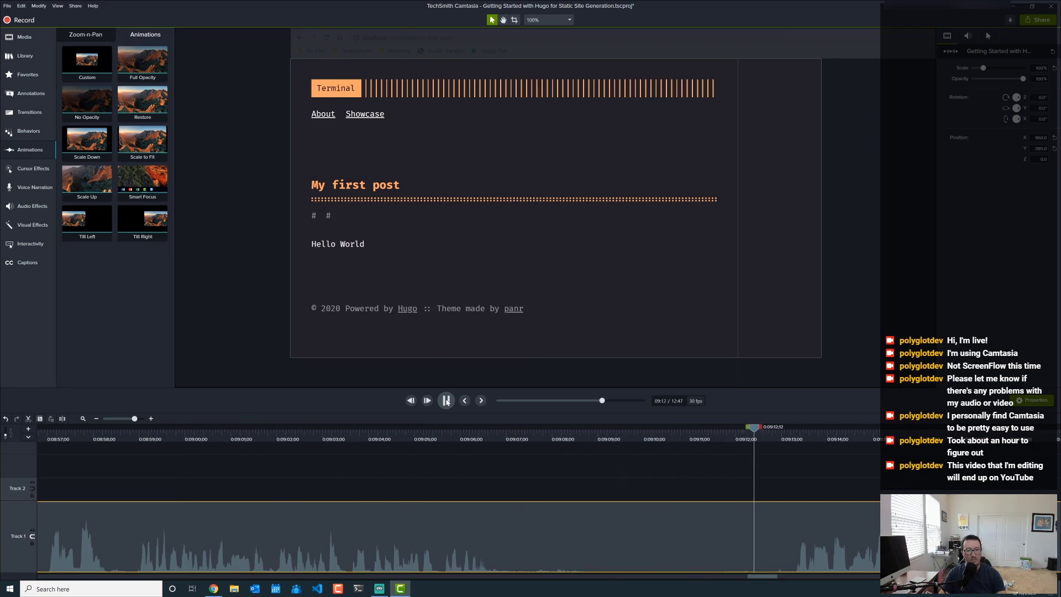
# - Cut the 9:07–9:13 footage from the Track 1 recording, check it from 9:05, and save the project
pyautogui.click(447, 401)
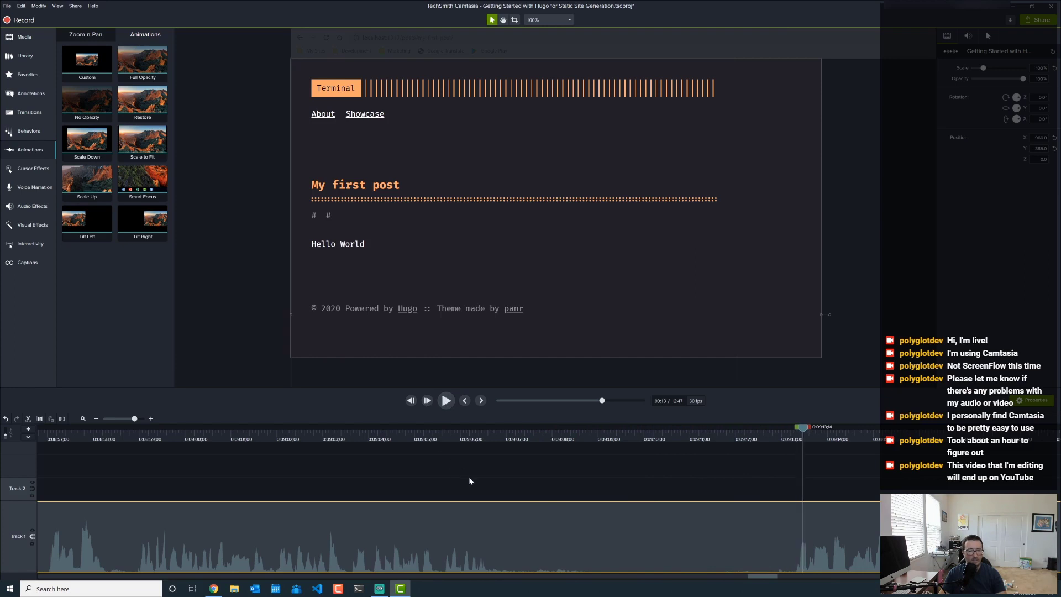
pyautogui.click(511, 439)
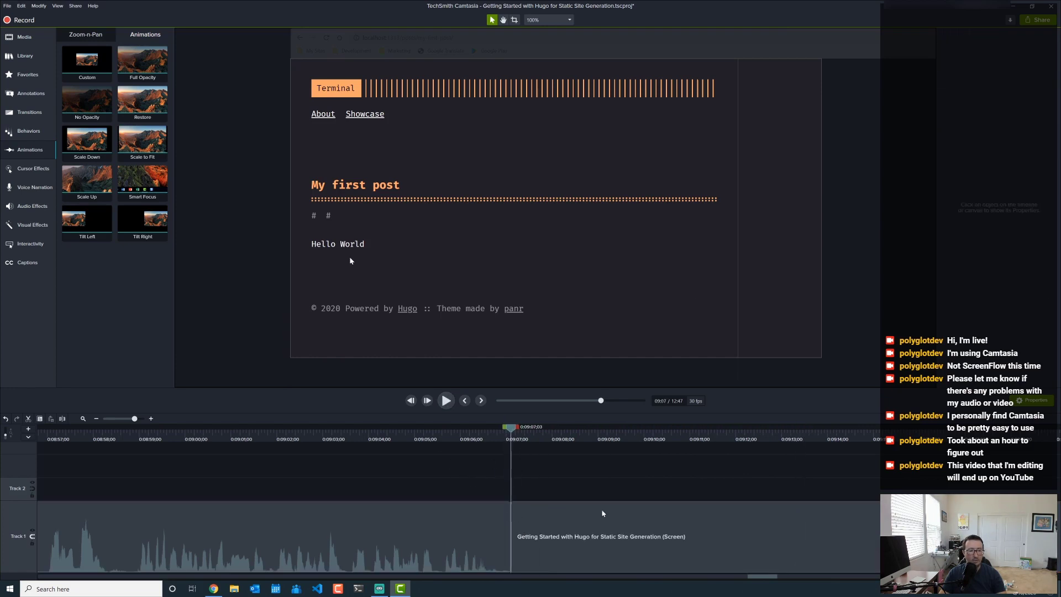
pyautogui.click(775, 439)
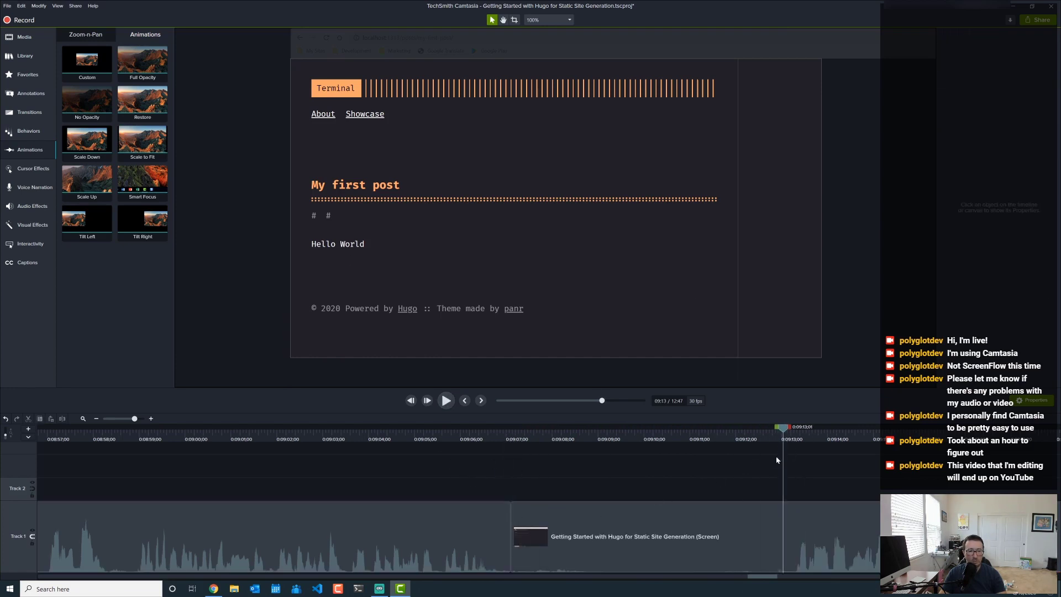
pyautogui.click(754, 529)
pyautogui.press('s')
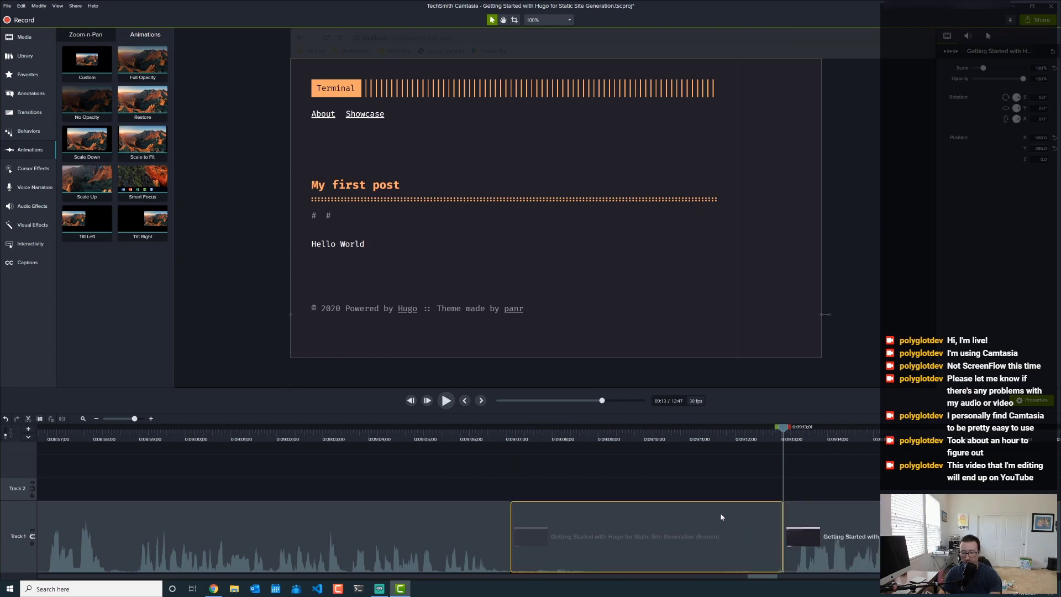
pyautogui.press('Delete')
pyautogui.click(421, 434)
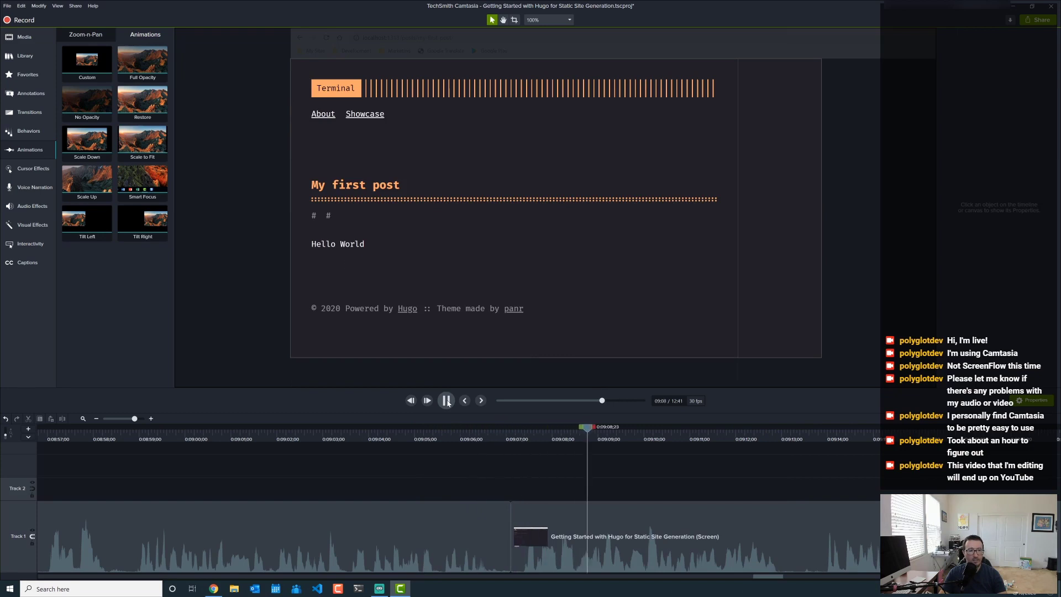
pyautogui.hotkey('ctrl', 's')
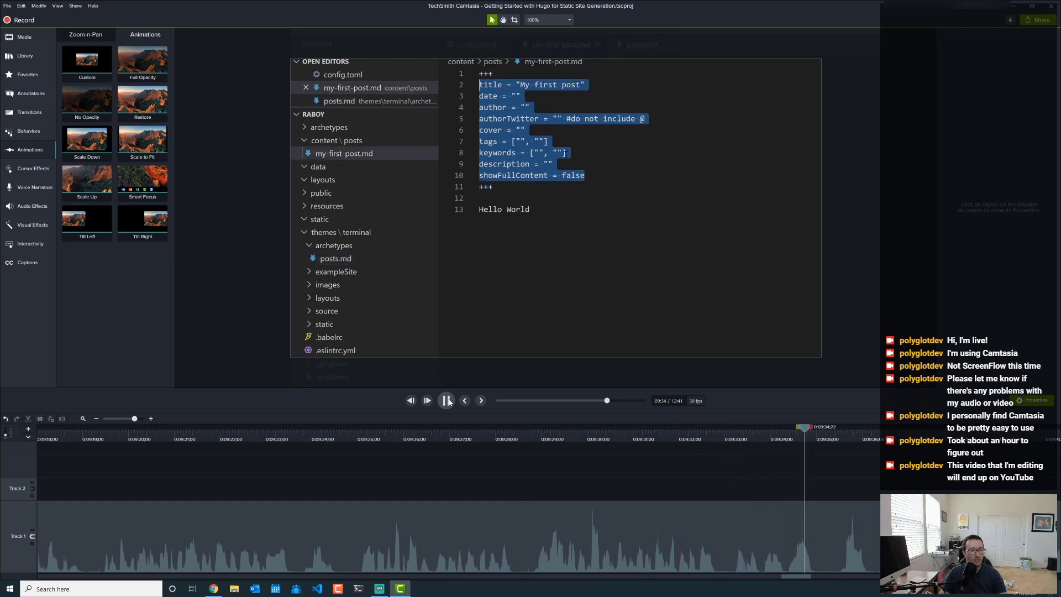
# - Add a custom animation at 9:35 nudging the recording down to Position Y 455, then preview from 9:33
pyautogui.click(449, 403)
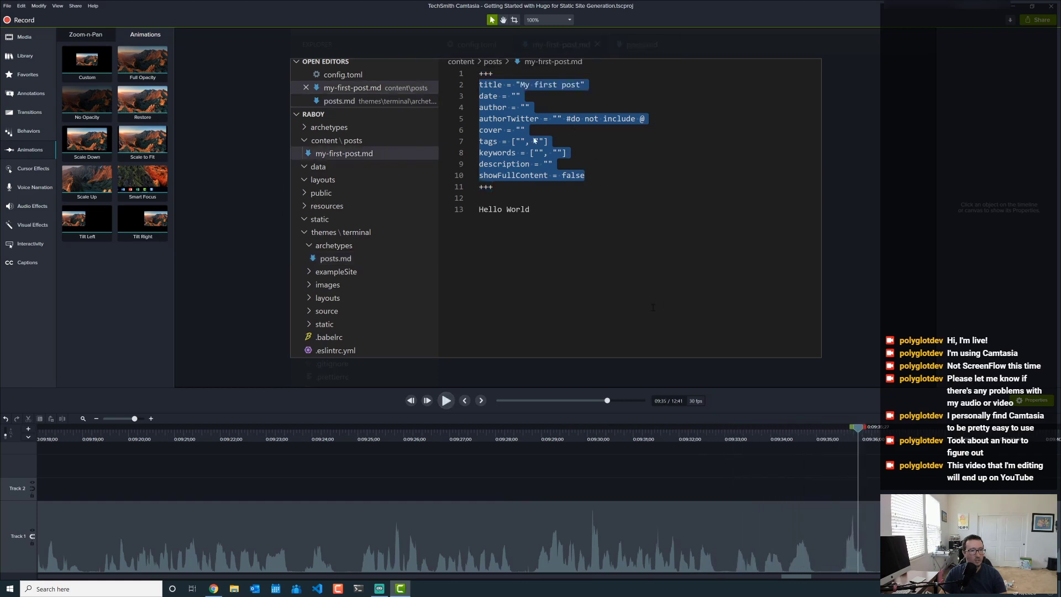
pyautogui.moveTo(85, 59); pyautogui.dragTo(840, 535)
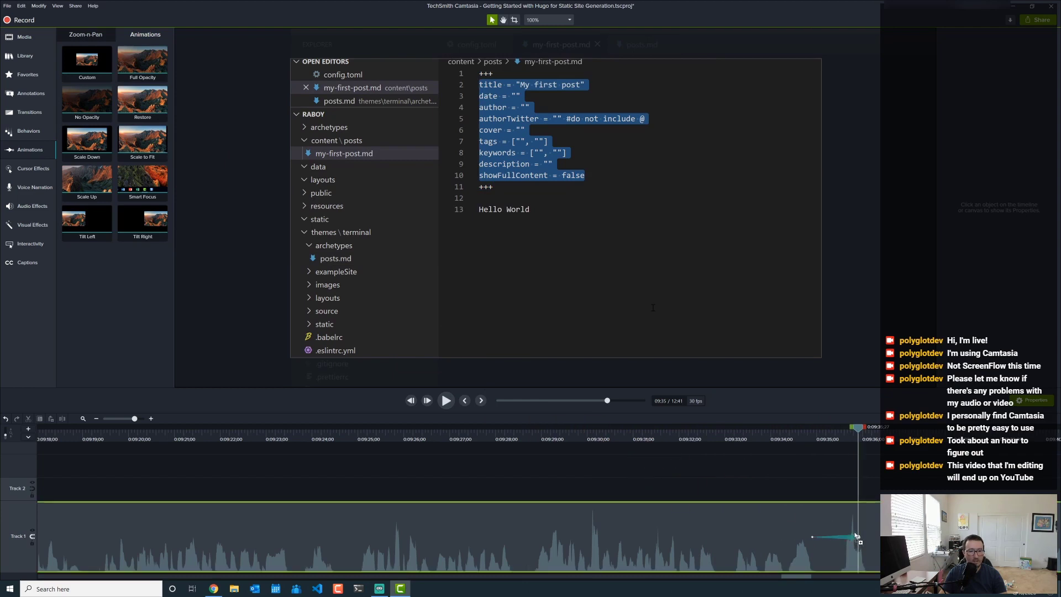
pyautogui.click(667, 137)
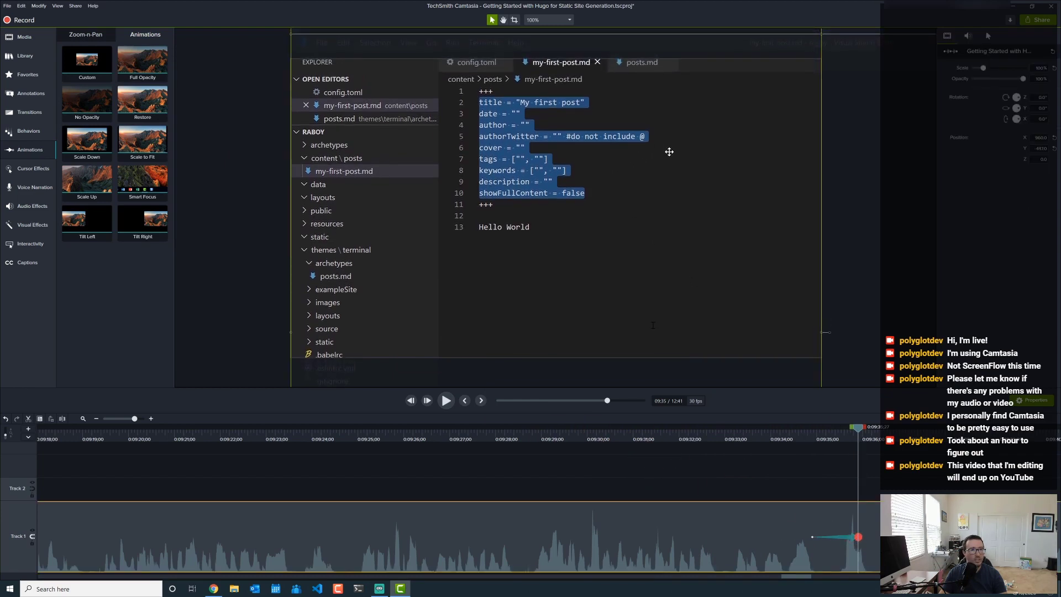
pyautogui.moveTo(669, 151); pyautogui.dragTo(668, 157)
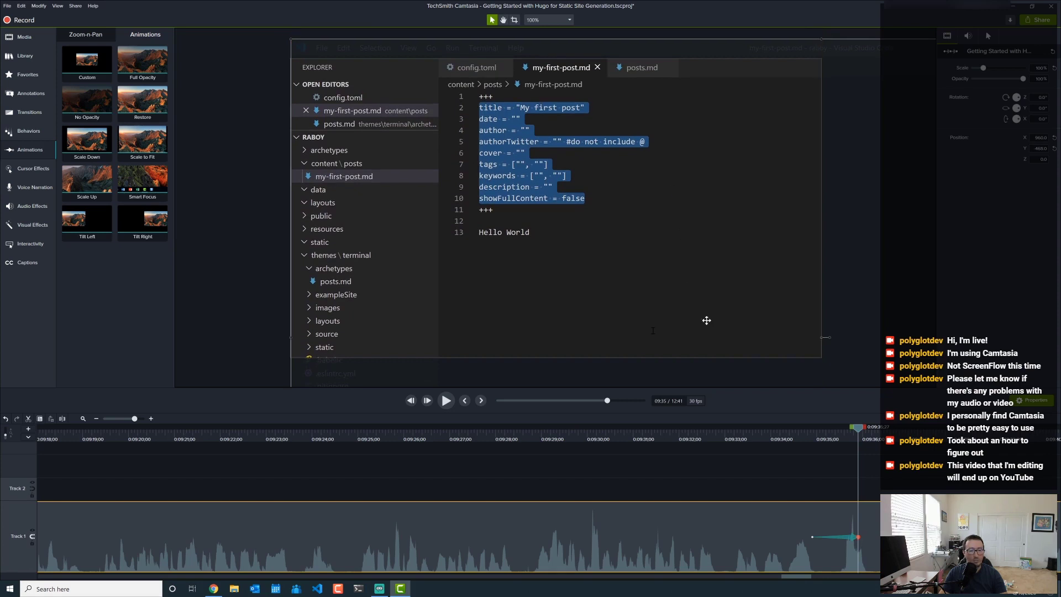
pyautogui.click(769, 438)
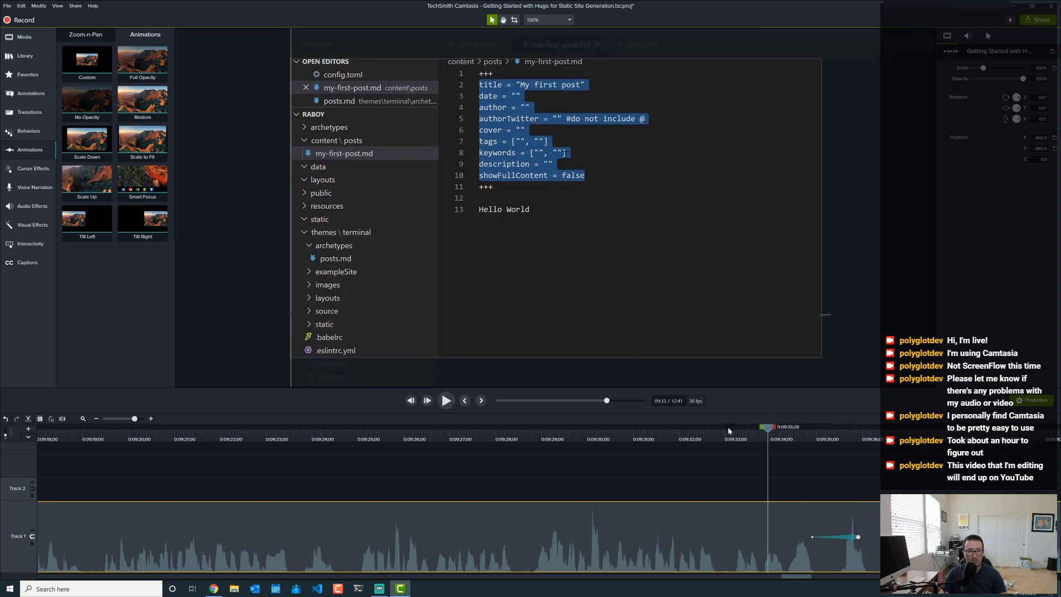
pyautogui.click(447, 401)
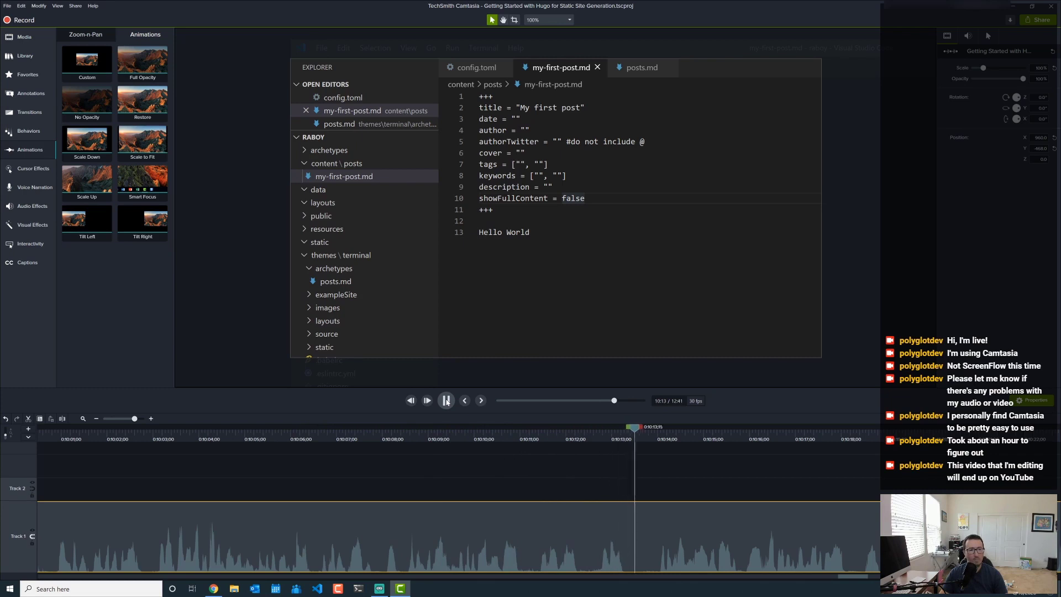
# - Replay the footage from 10:08 to find the point for the next zoom
pyautogui.click(447, 401)
pyautogui.click(446, 400)
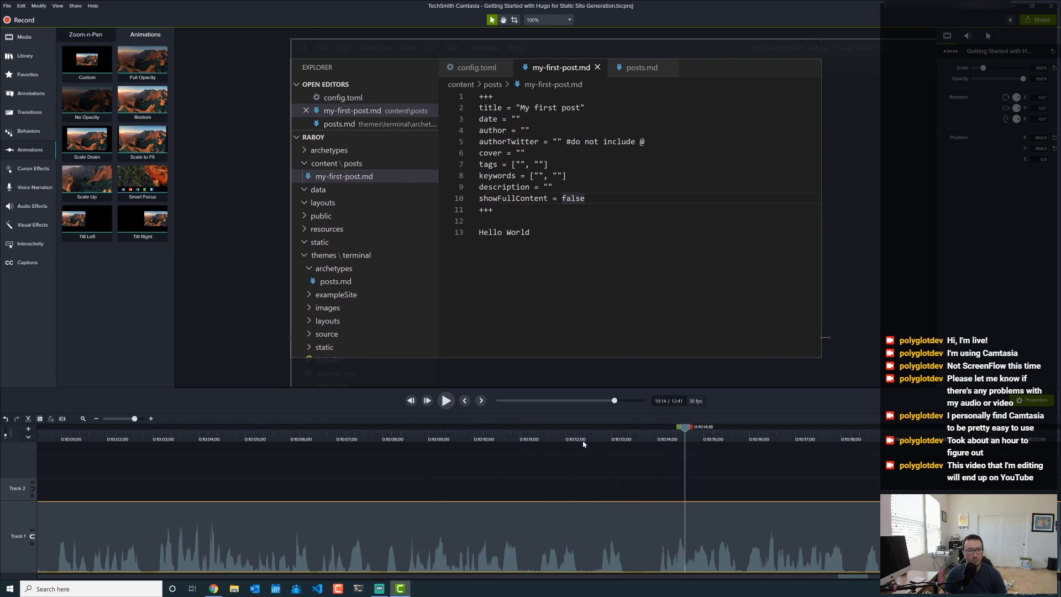
pyautogui.click(410, 436)
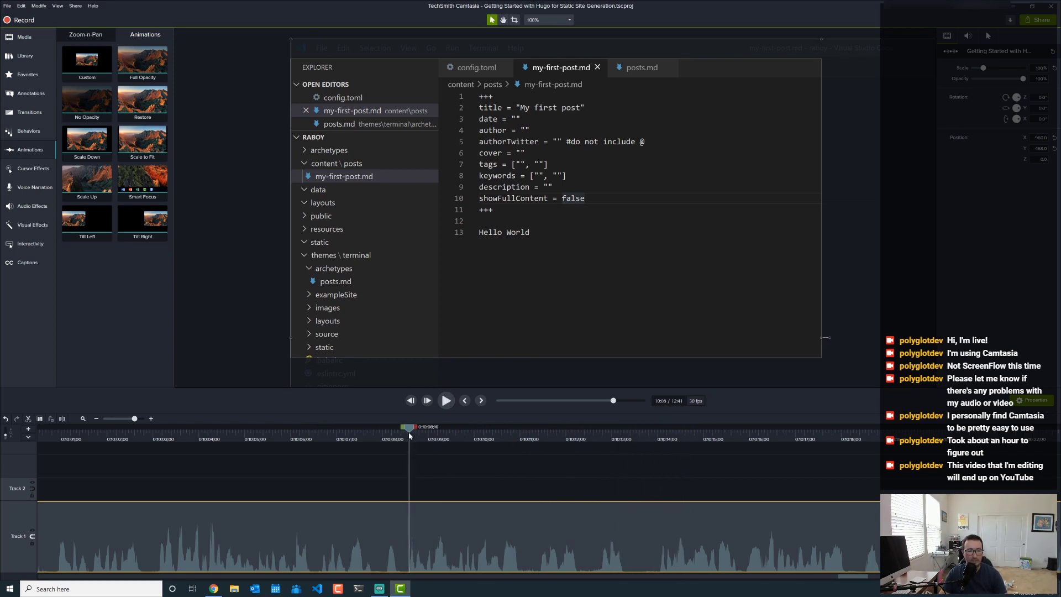
pyautogui.click(445, 400)
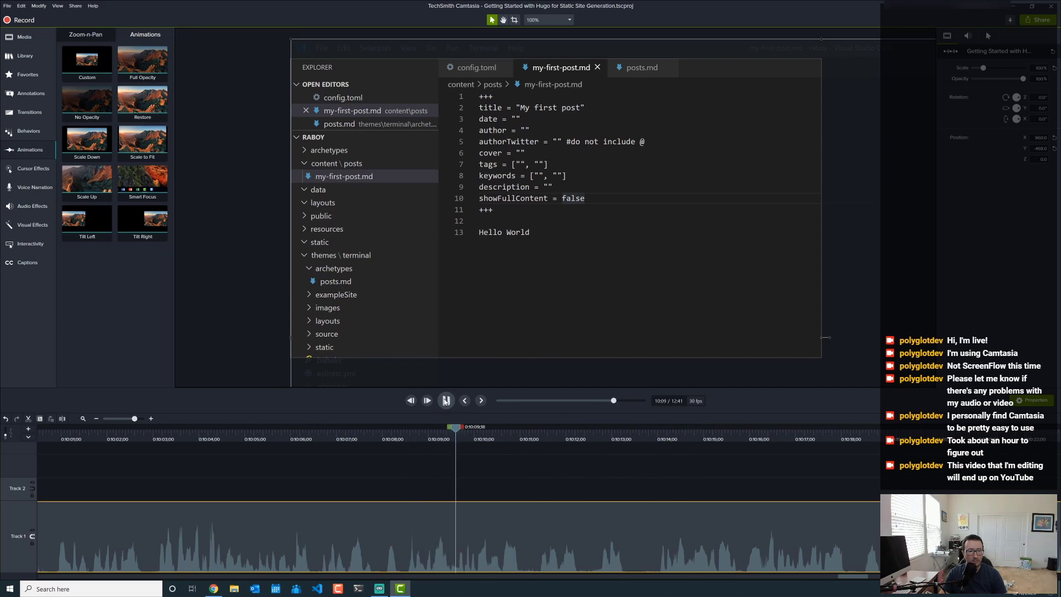
# - Add a zoom animation at 10:09 framing the VS Code terminal output, then preview from 10:07
pyautogui.moveTo(83, 65); pyautogui.dragTo(442, 522)
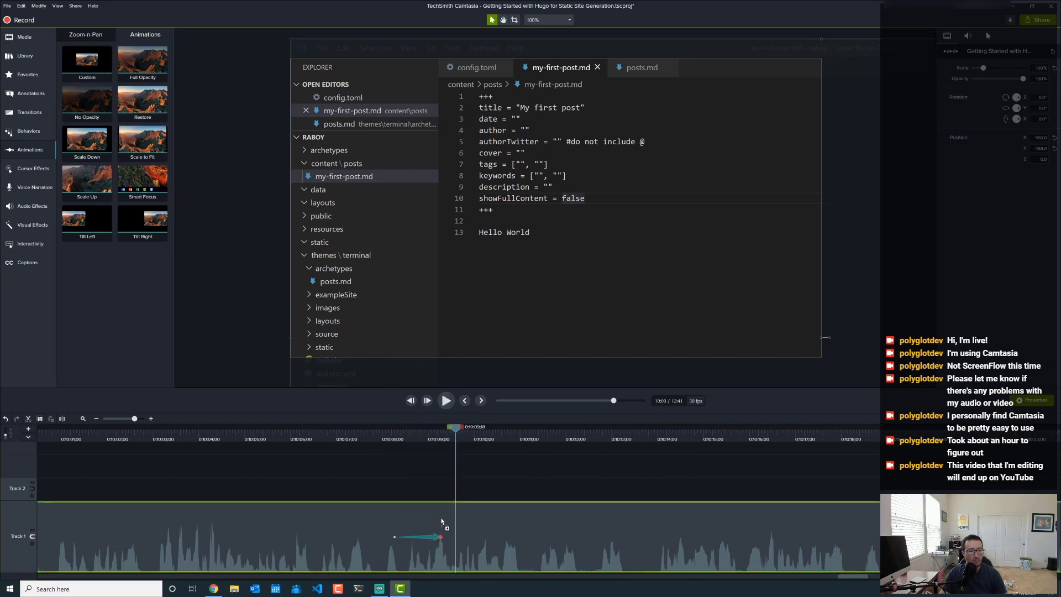
pyautogui.moveTo(564, 293); pyautogui.dragTo(418, 138)
pyautogui.moveTo(461, 268); pyautogui.dragTo(461, 212)
pyautogui.click(347, 436)
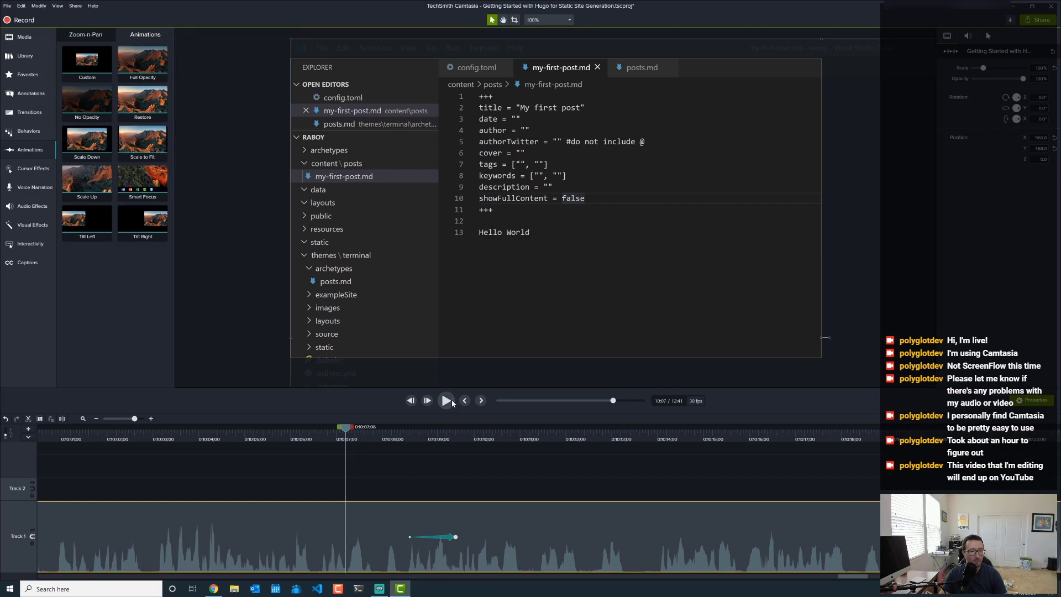
pyautogui.click(451, 400)
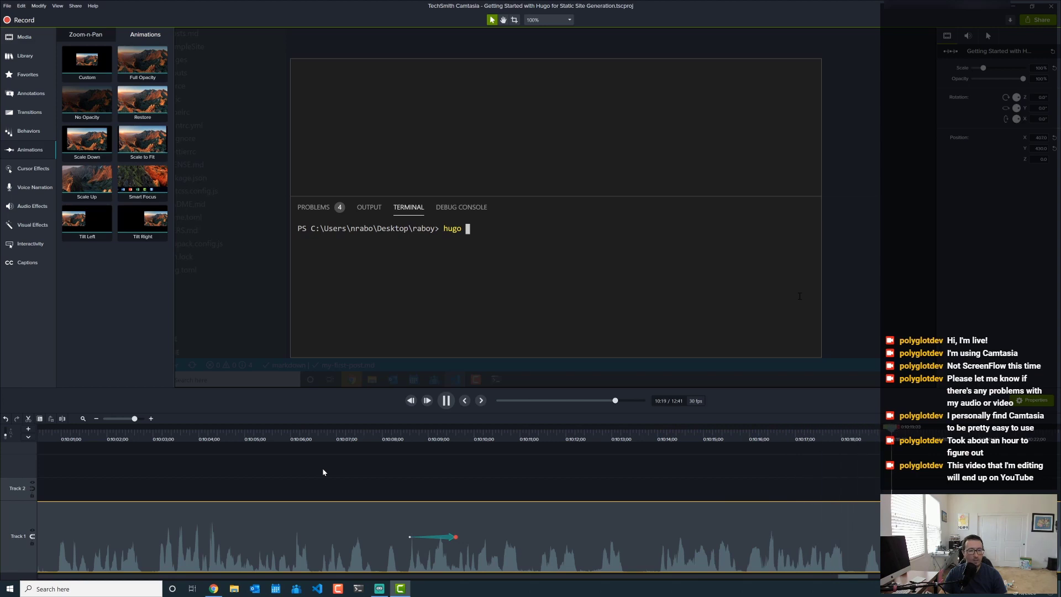
# - Split Track 1 at 10:32 and 10:34, ripple-delete the middle piece, and replay from 10:31
pyautogui.click(446, 401)
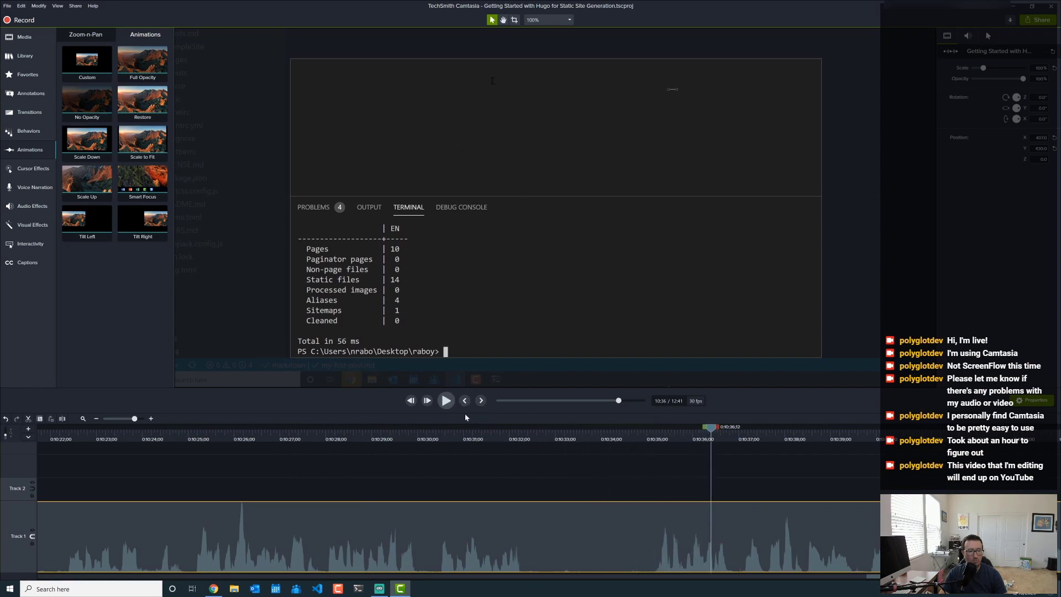
pyautogui.click(534, 439)
pyautogui.press('s')
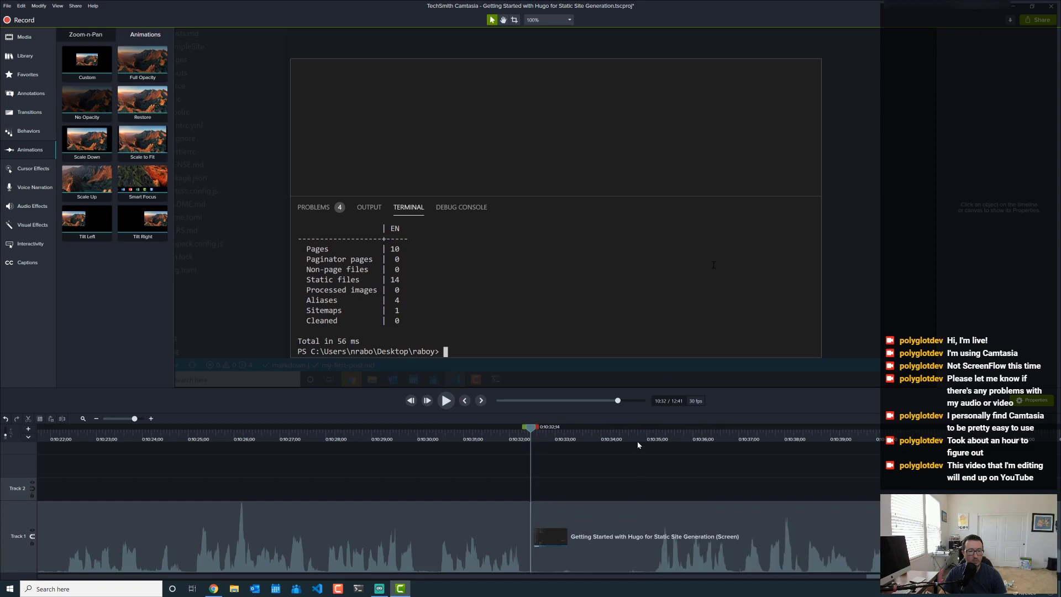
pyautogui.click(641, 436)
pyautogui.click(642, 504)
pyautogui.press('s')
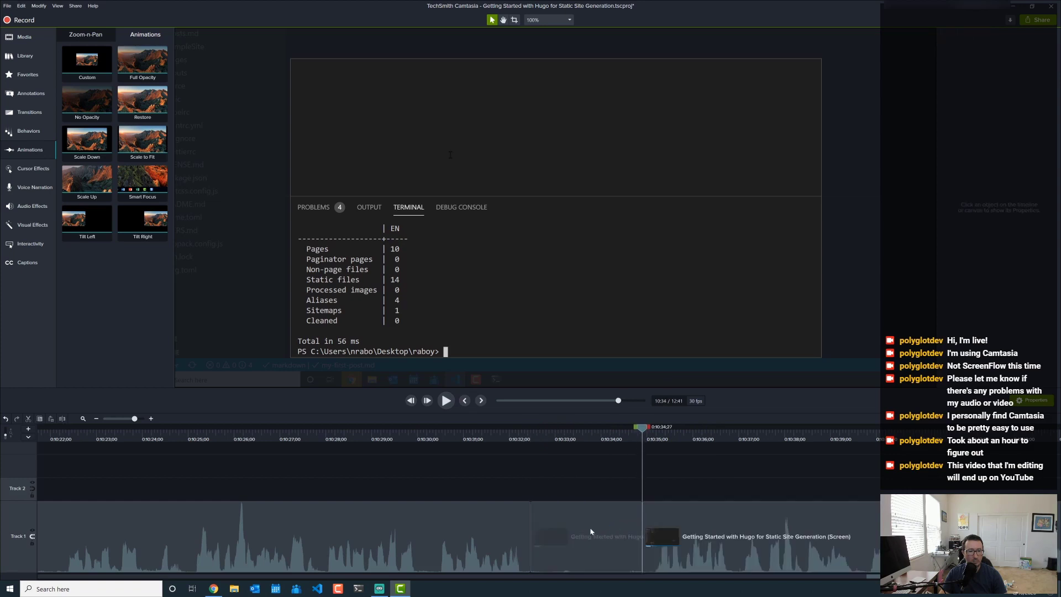
pyautogui.click(588, 522)
pyautogui.hotkey('ctrl', 'Delete')
pyautogui.click(471, 433)
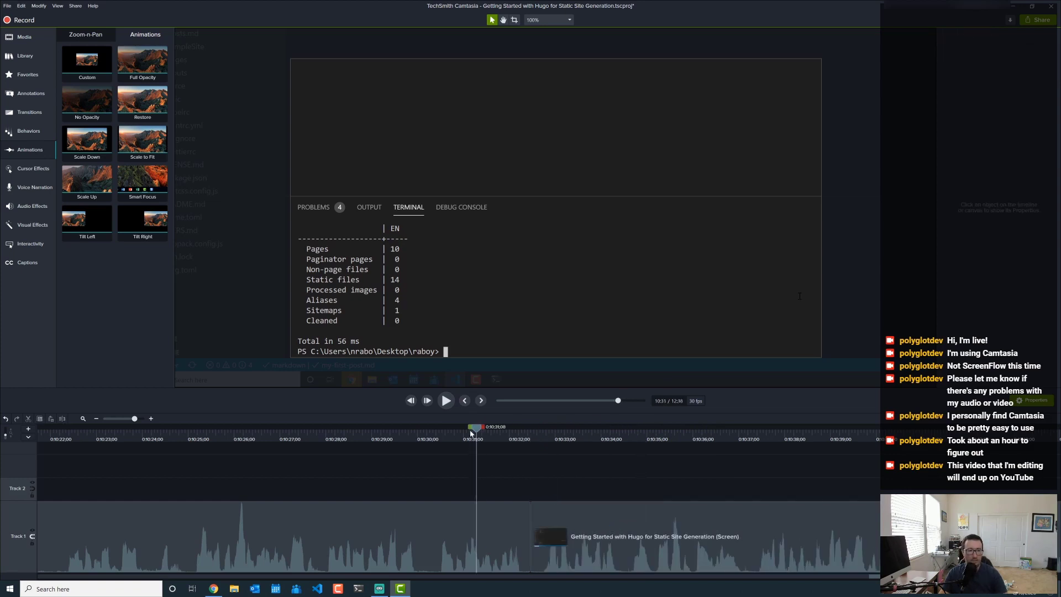
pyautogui.click(446, 401)
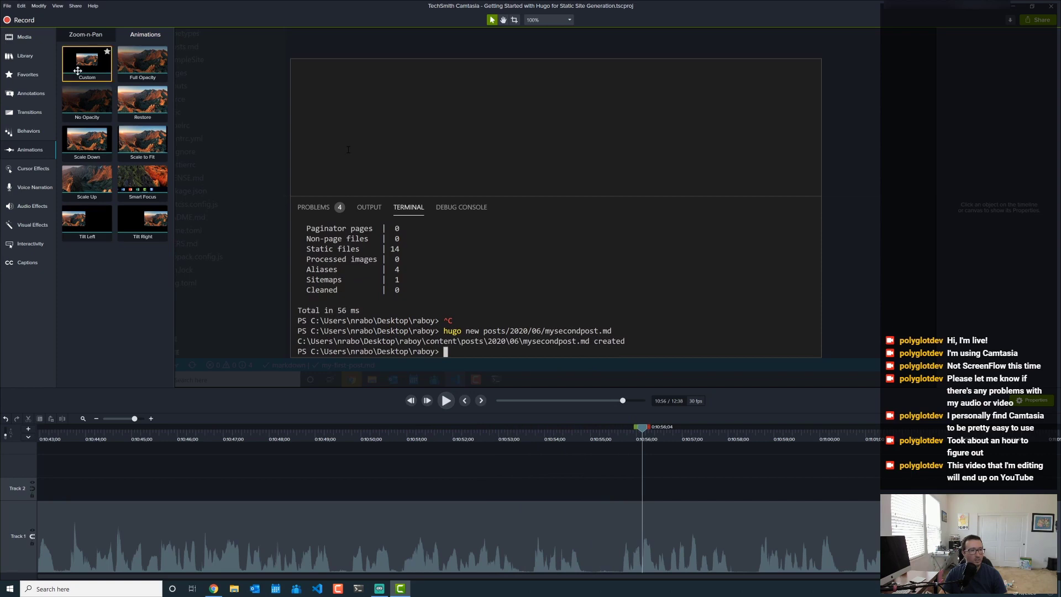
# - Add a zoom animation at 10:56 framing the file tree and editor, then preview from 10:54
pyautogui.moveTo(87, 59); pyautogui.dragTo(636, 536)
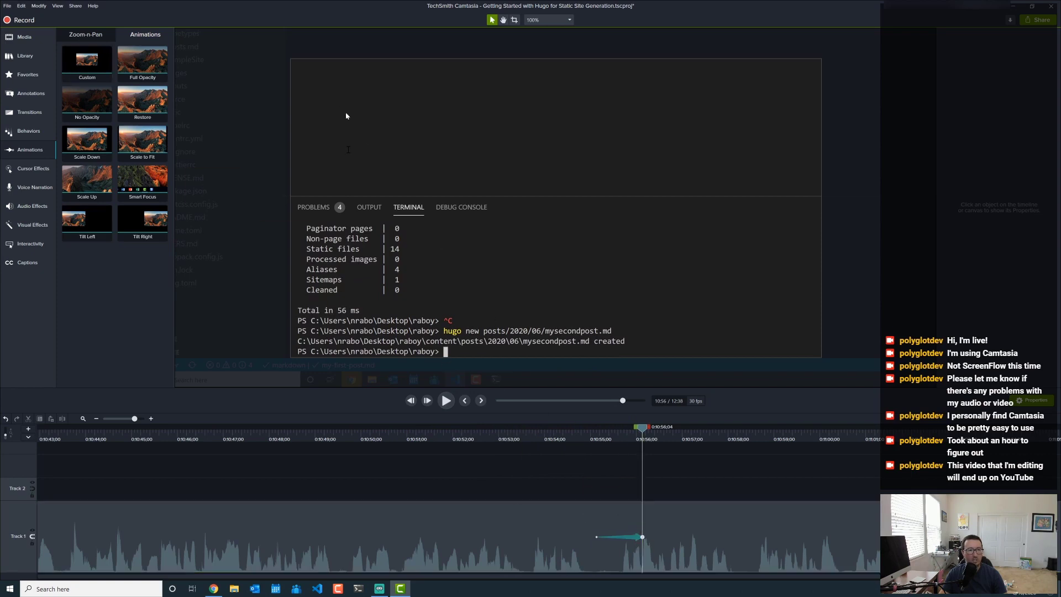
pyautogui.moveTo(339, 108); pyautogui.dragTo(495, 319)
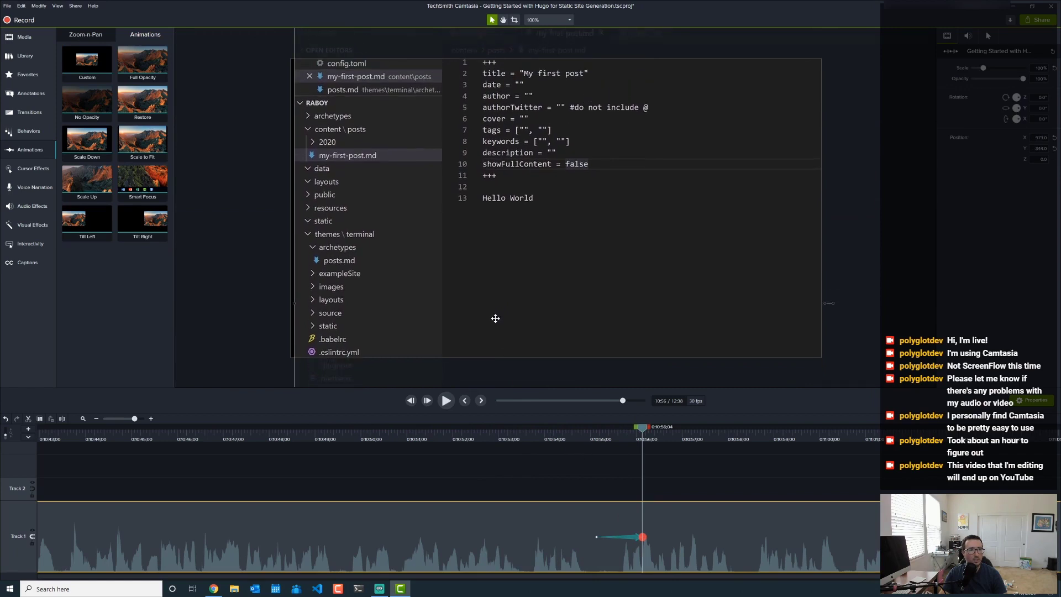
pyautogui.moveTo(501, 224); pyautogui.dragTo(496, 257)
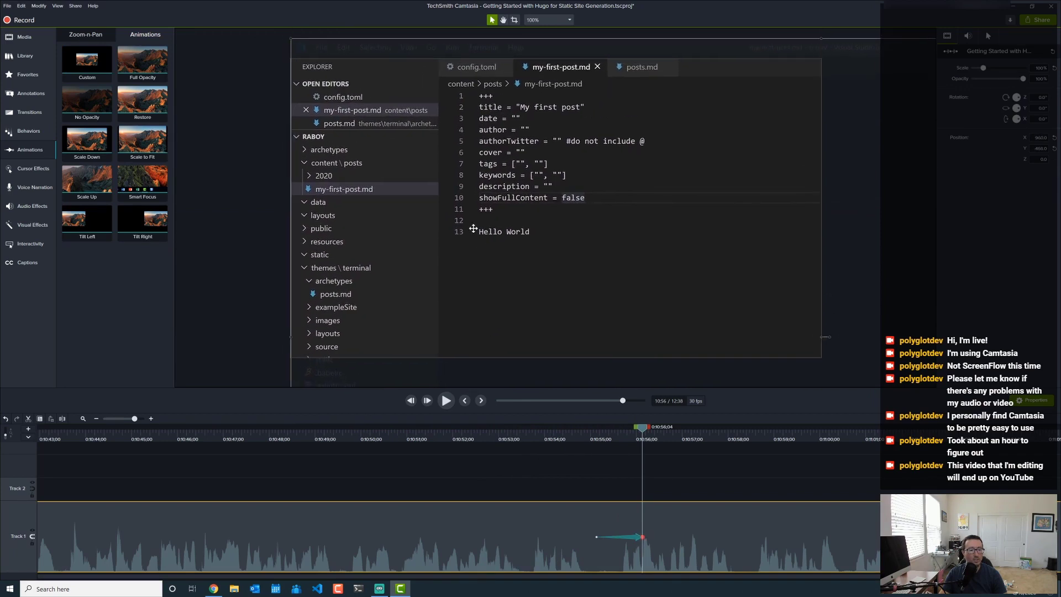
pyautogui.click(543, 439)
pyautogui.click(446, 400)
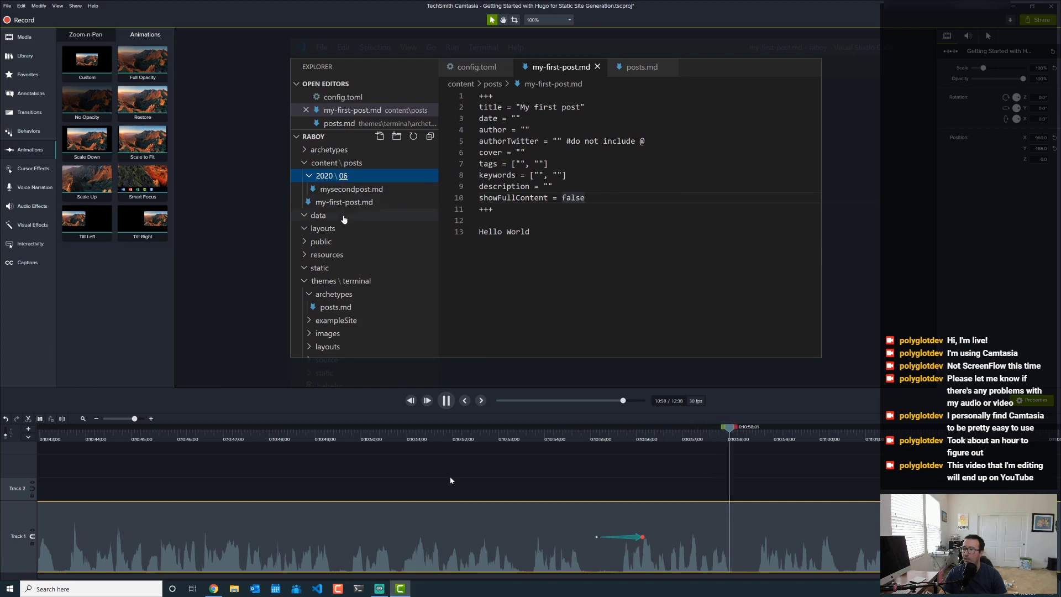
pyautogui.click(447, 401)
pyautogui.click(447, 401)
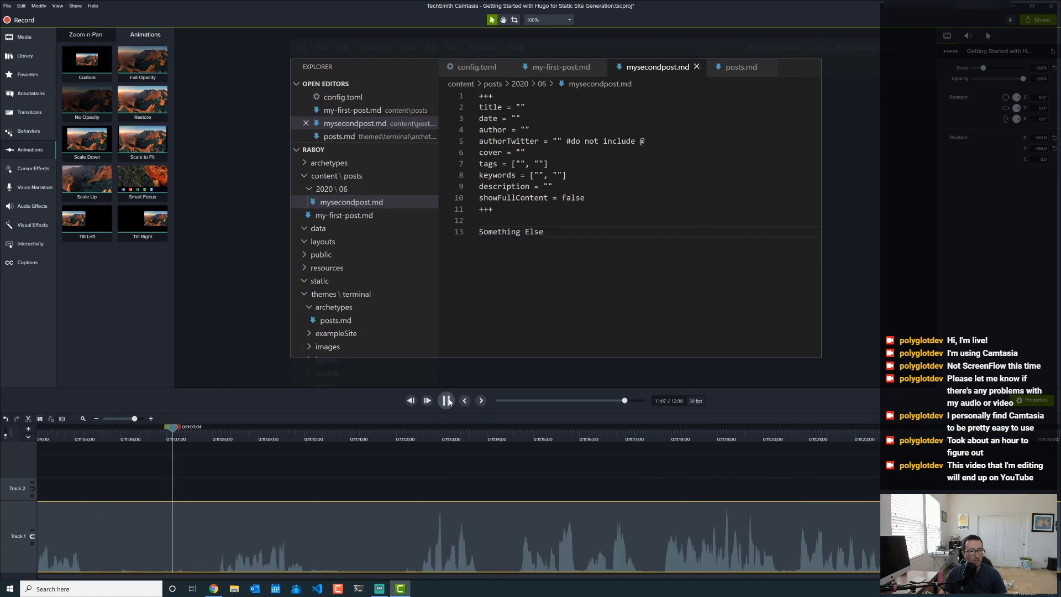
# - Add a zoom animation at 11:06 framing the terminal's hugo command, then preview from 11:04
pyautogui.click(140, 436)
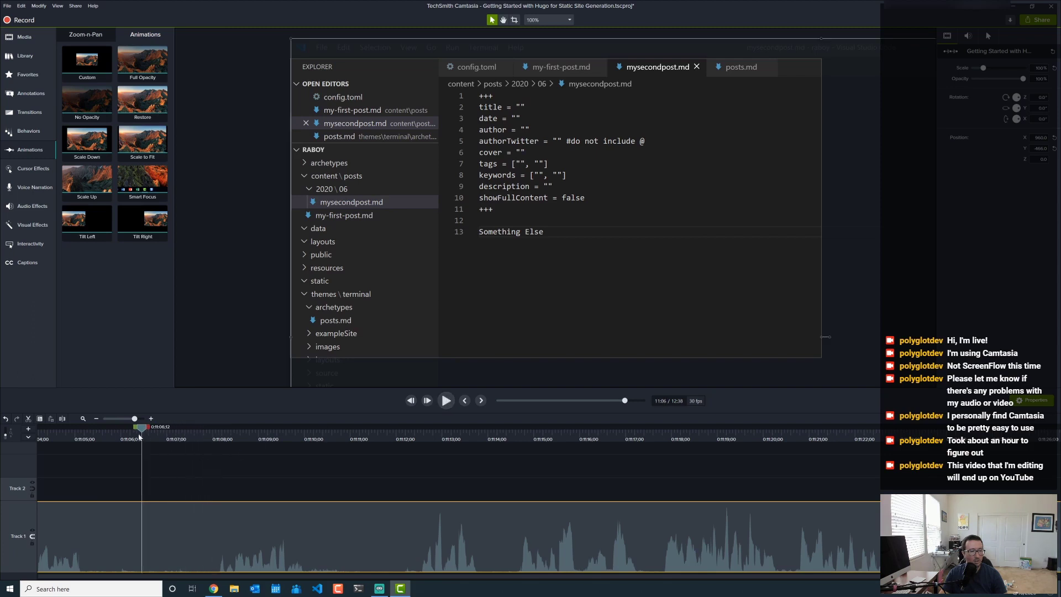
pyautogui.moveTo(83, 65); pyautogui.dragTo(137, 541)
pyautogui.moveTo(619, 277); pyautogui.dragTo(469, 138)
pyautogui.moveTo(507, 232); pyautogui.dragTo(508, 160)
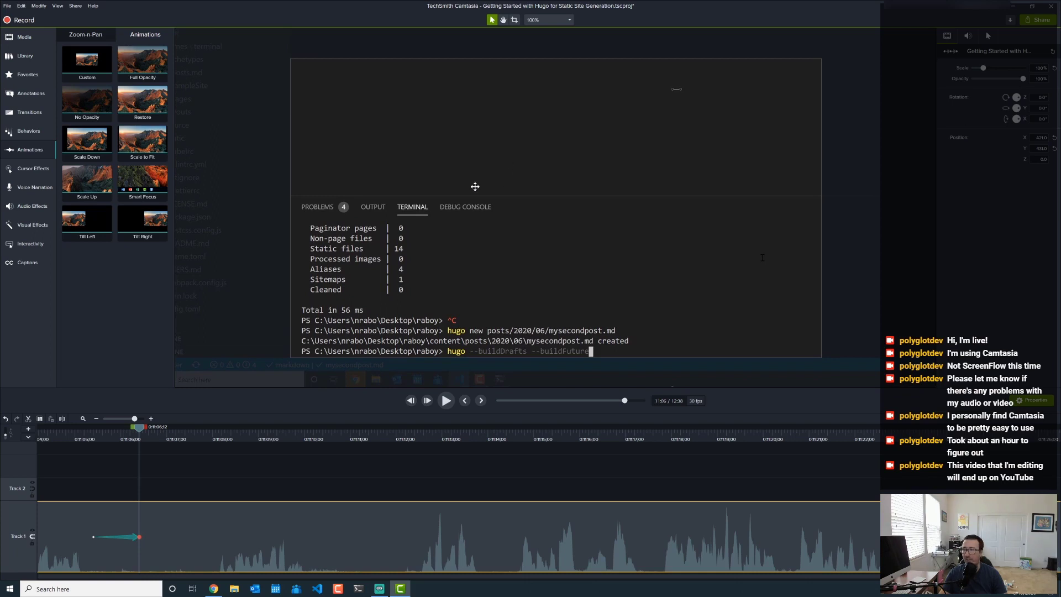
pyautogui.click(65, 471)
pyautogui.click(65, 440)
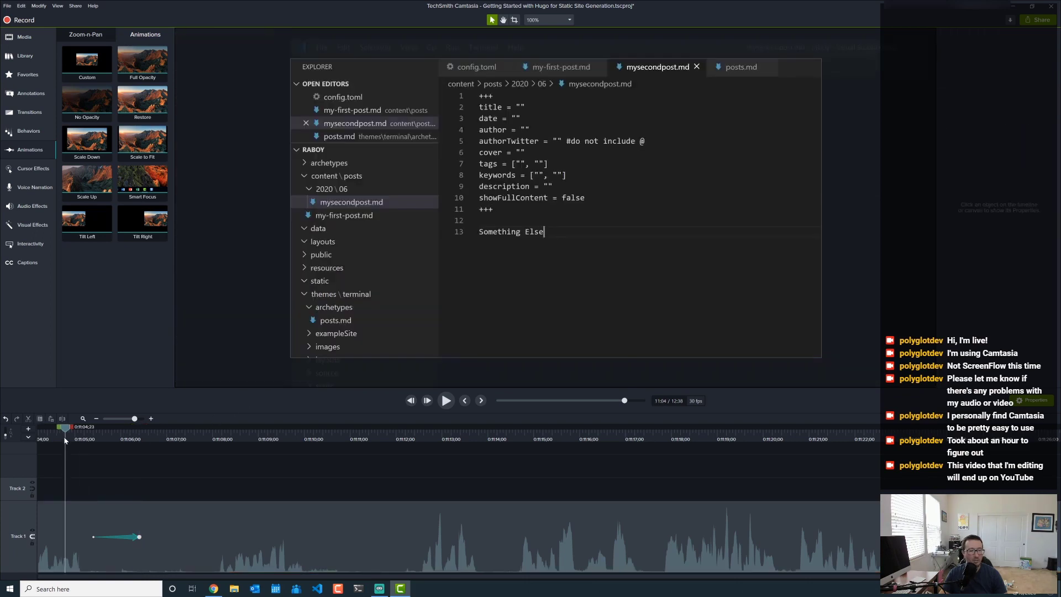
pyautogui.click(451, 404)
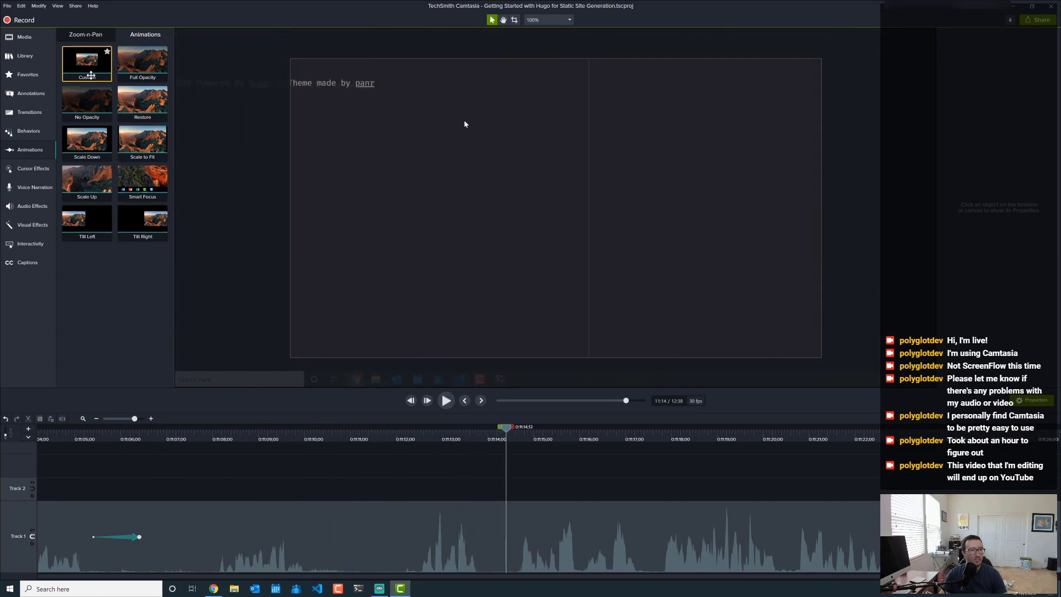
# - Add an animation at 11:14 framing the rendered 'My first post' page, then rewind to 11:11
pyautogui.moveTo(161, 226); pyautogui.dragTo(490, 531)
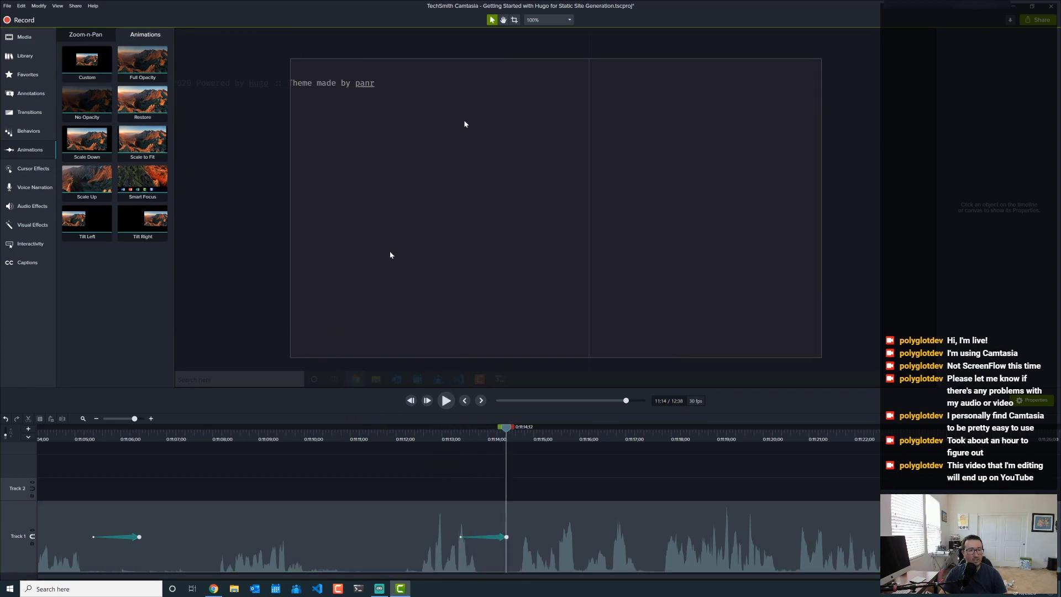
pyautogui.click(382, 192)
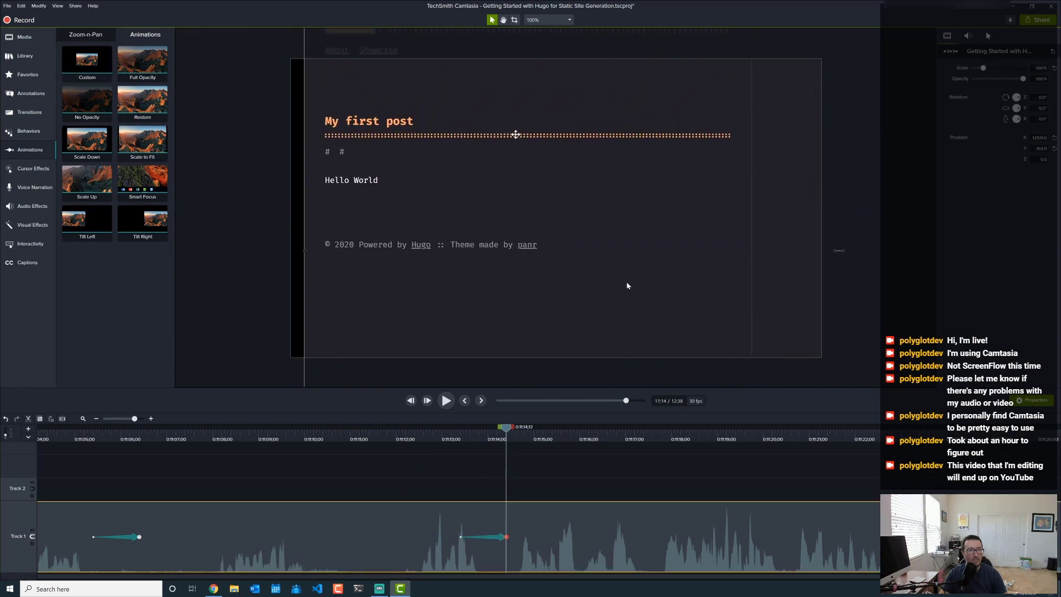
pyautogui.moveTo(516, 135); pyautogui.dragTo(503, 188)
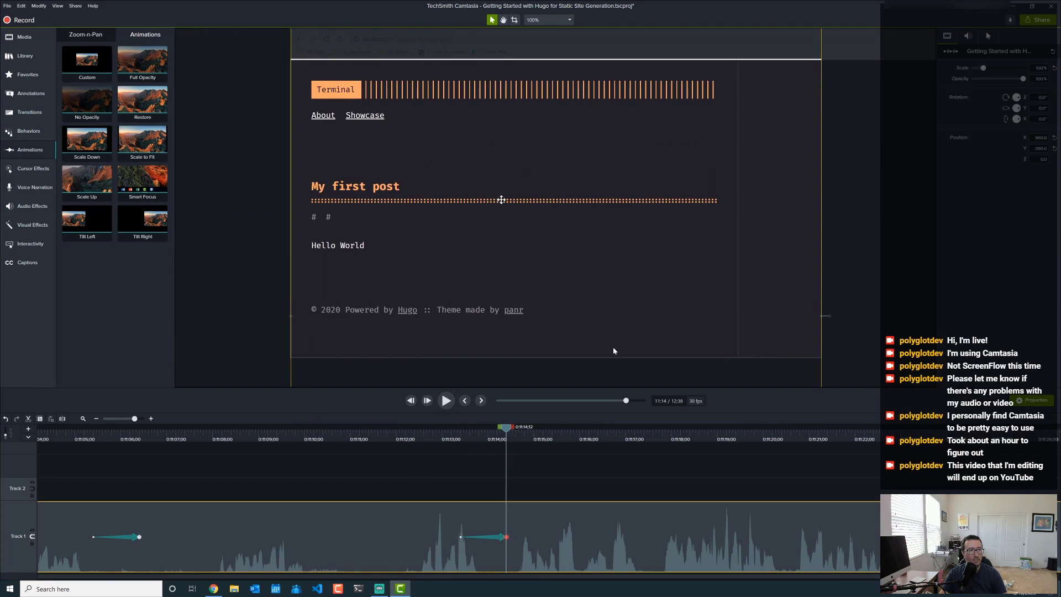
pyautogui.click(406, 440)
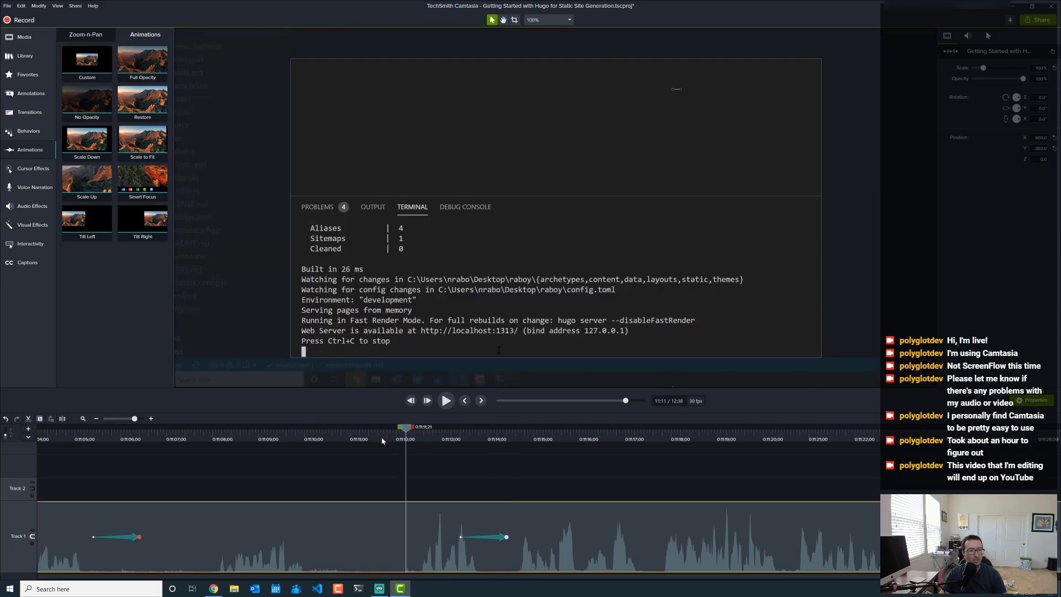
# - Add a zoom animation at 11:32 scaling the recording to 50% to fill the frame, then rewind to 0:11:29:01
pyautogui.click(446, 401)
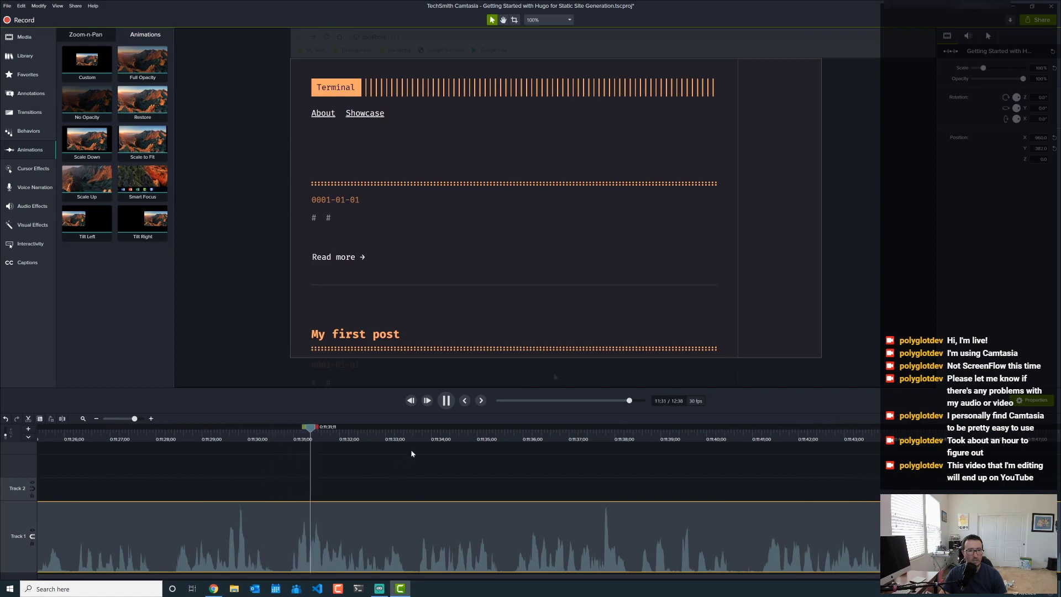
pyautogui.click(446, 401)
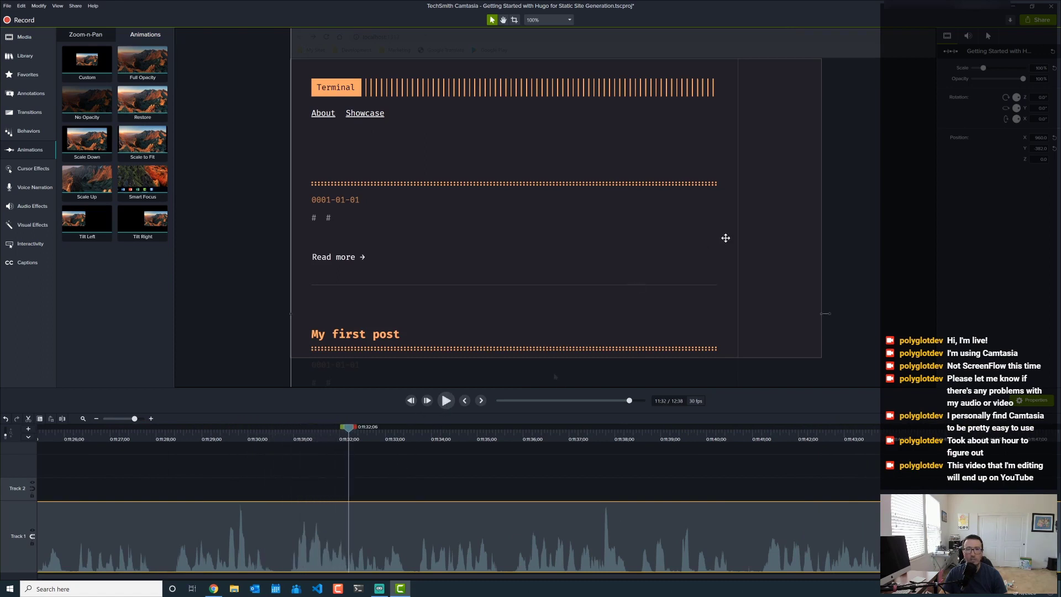
pyautogui.moveTo(87, 60); pyautogui.dragTo(348, 541)
pyautogui.press('Return')
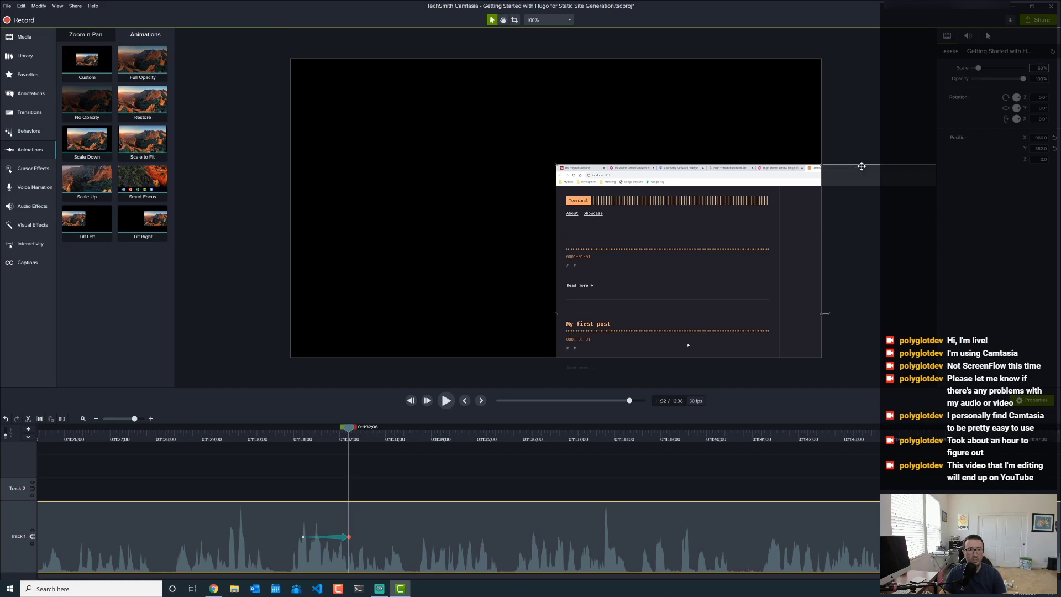
pyautogui.moveTo(722, 267); pyautogui.dragTo(457, 161)
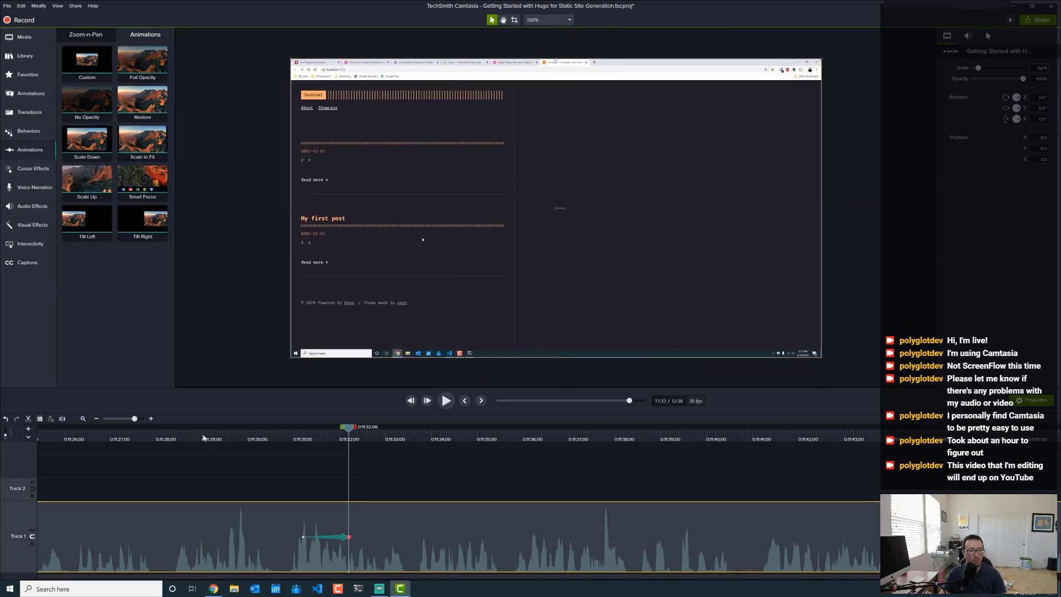
pyautogui.click(203, 438)
# - Play the project from 0:11:29:01 through to its 12:38 end
pyautogui.click(440, 403)
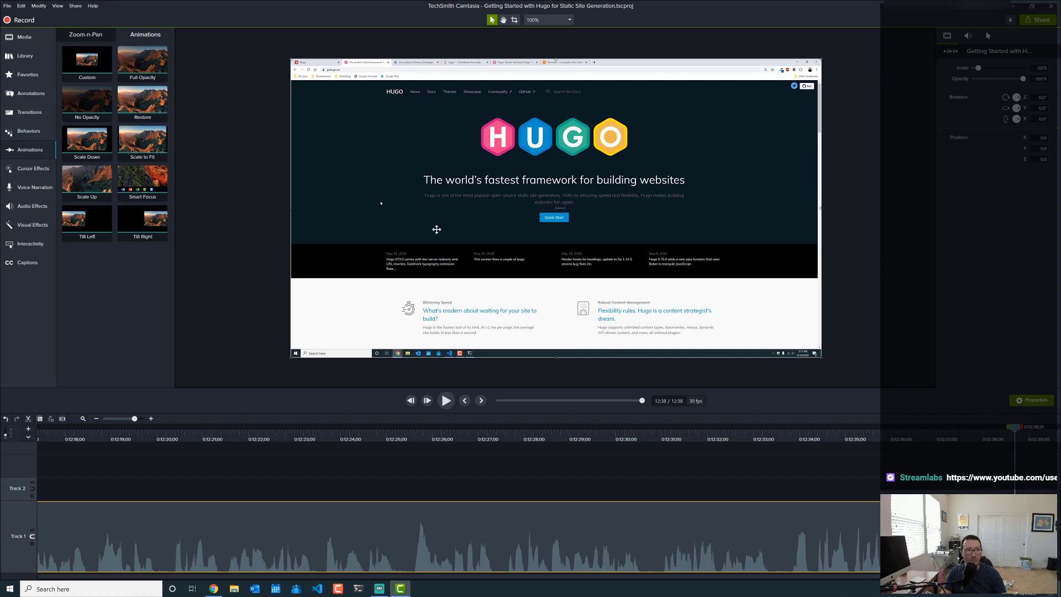
# - Render the project to a local MP4 - Smart Player file with default wizard options
pyautogui.click(1039, 25)
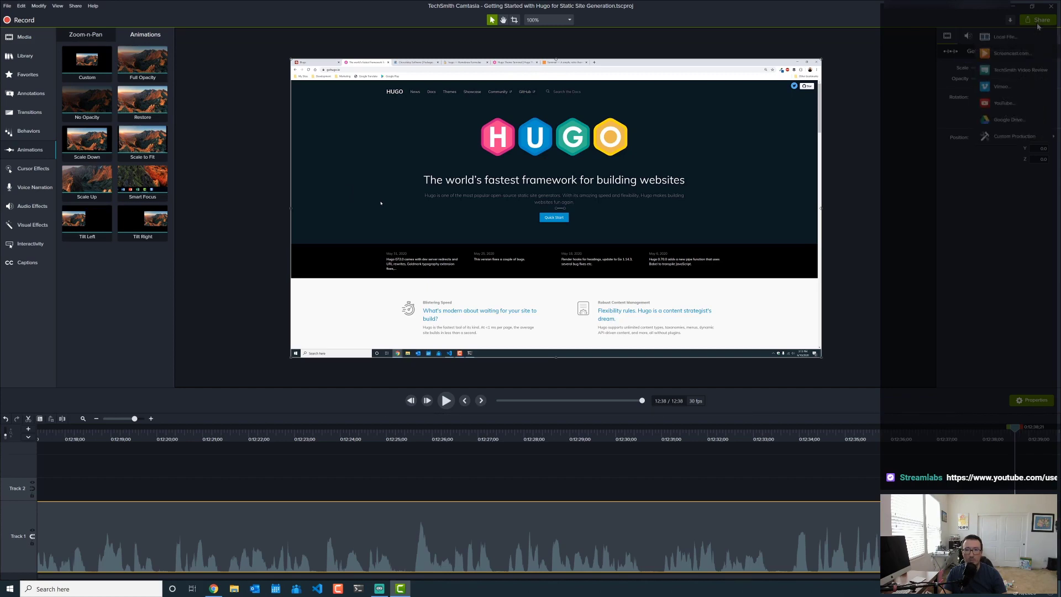
pyautogui.click(1001, 39)
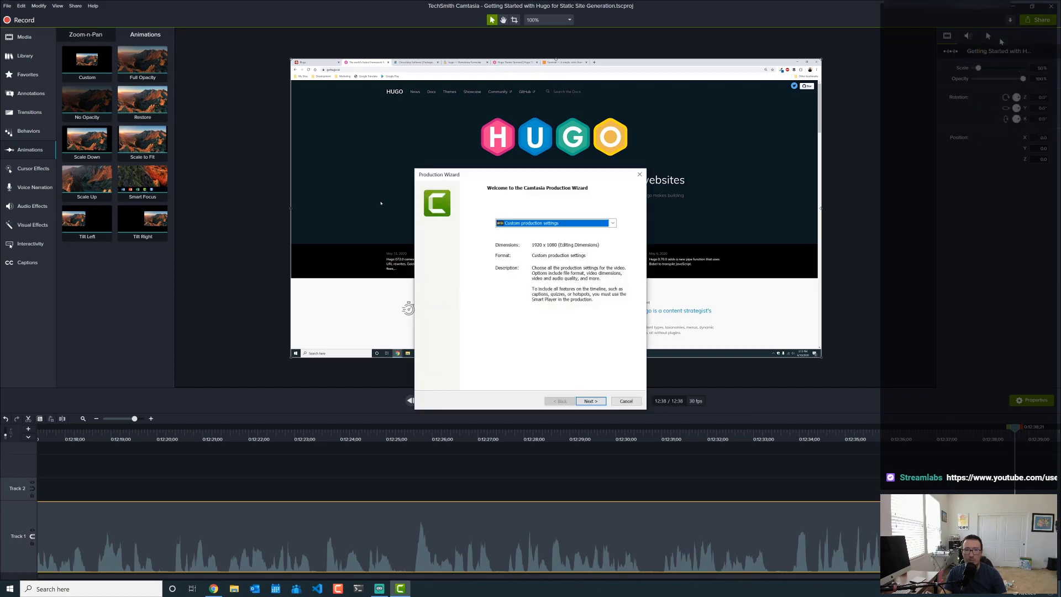
pyautogui.click(591, 401)
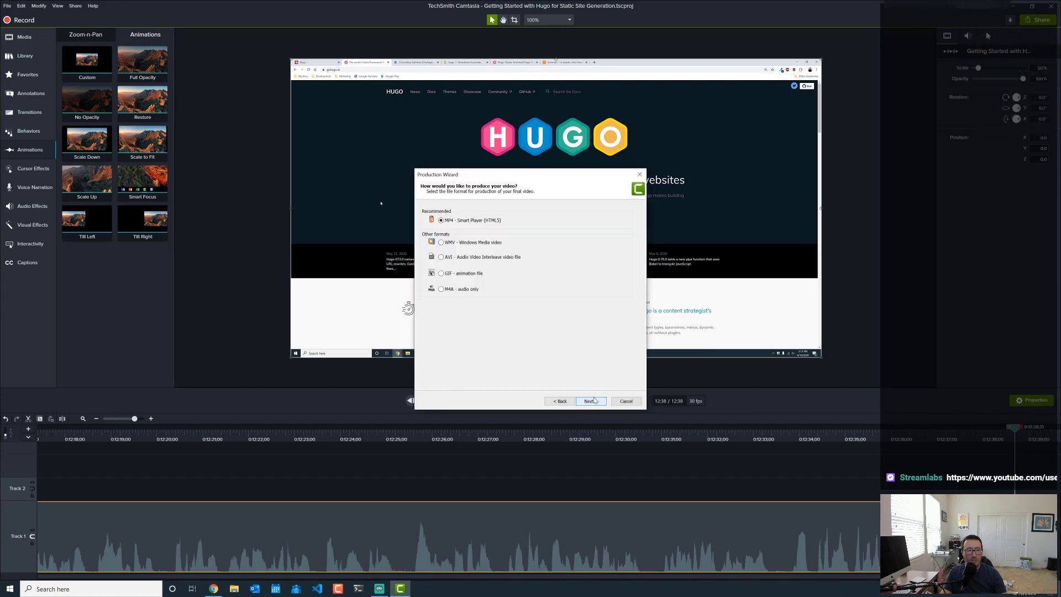
pyautogui.click(591, 402)
pyautogui.click(591, 401)
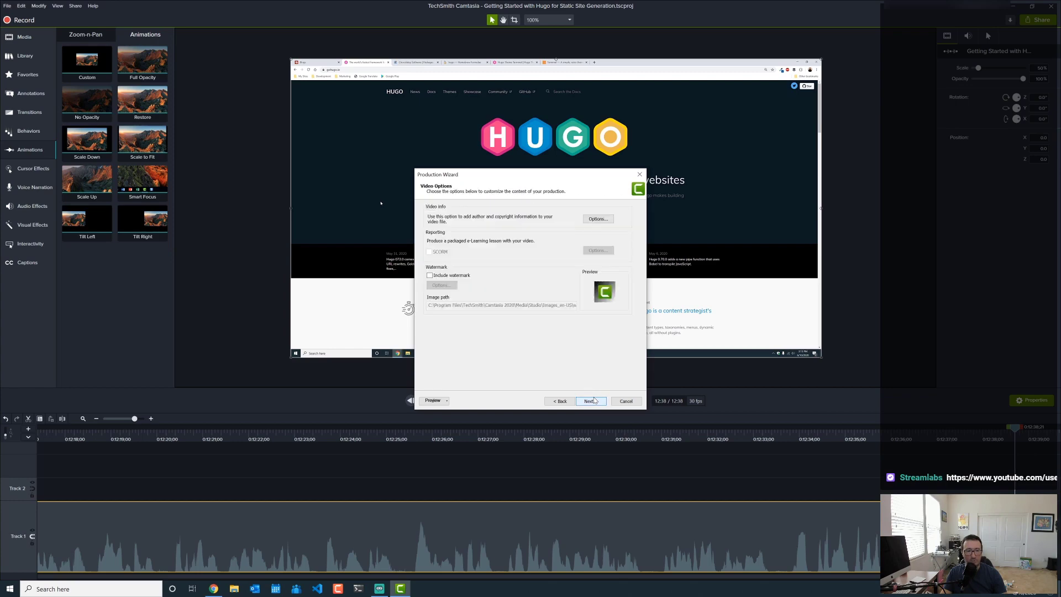
pyautogui.click(591, 402)
pyautogui.click(591, 401)
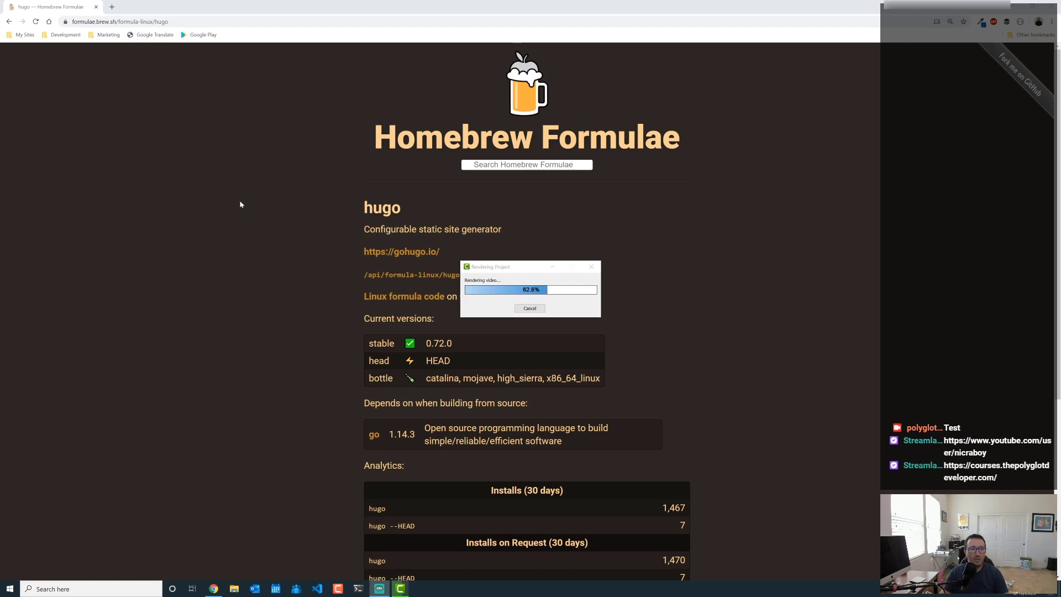
# - Open courses.thepolyglotdeveloper.com in a new tab and zoom the page in two steps
pyautogui.click(117, 8)
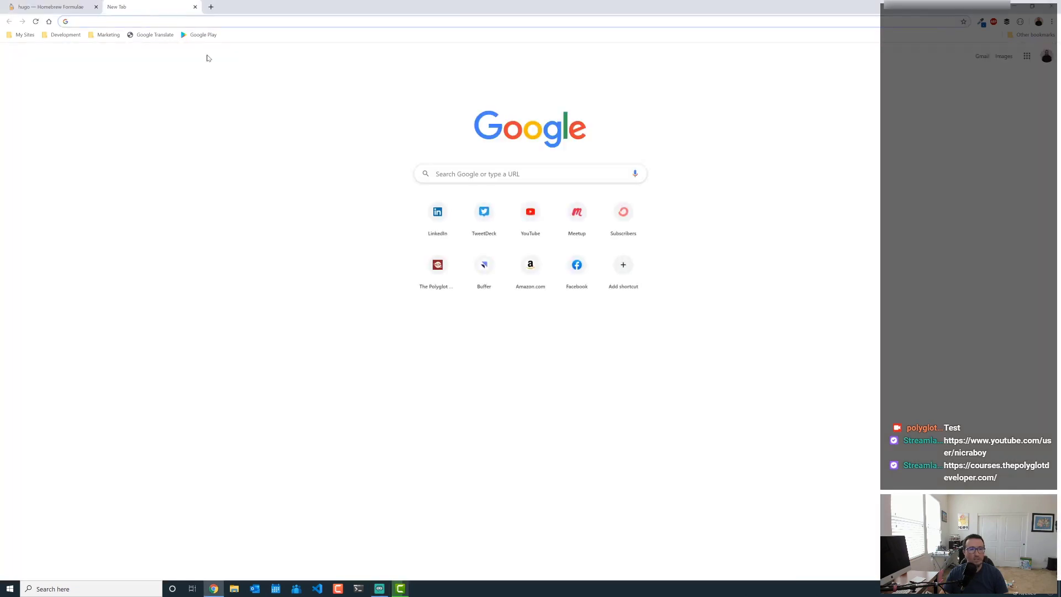
pyautogui.write('courses.thepolyglotdeveloper.com')
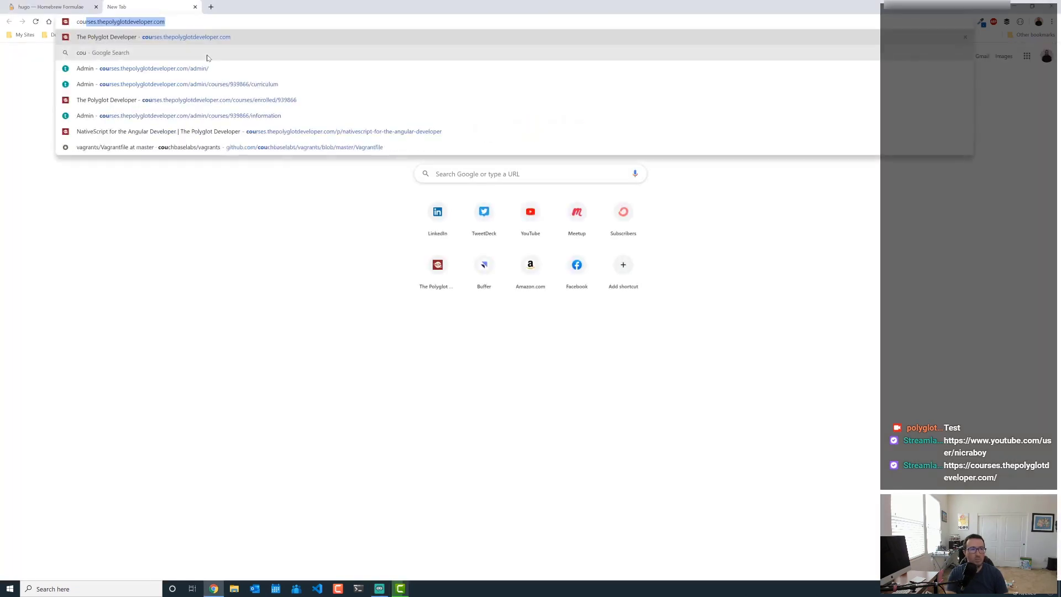
pyautogui.press('Return')
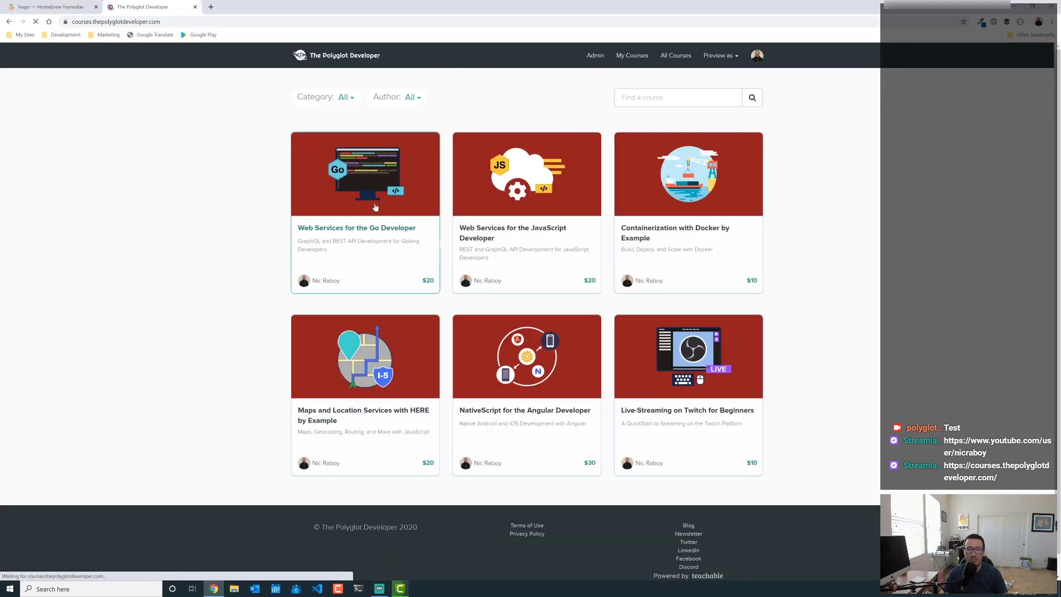
pyautogui.hotkey('ctrl', '+')
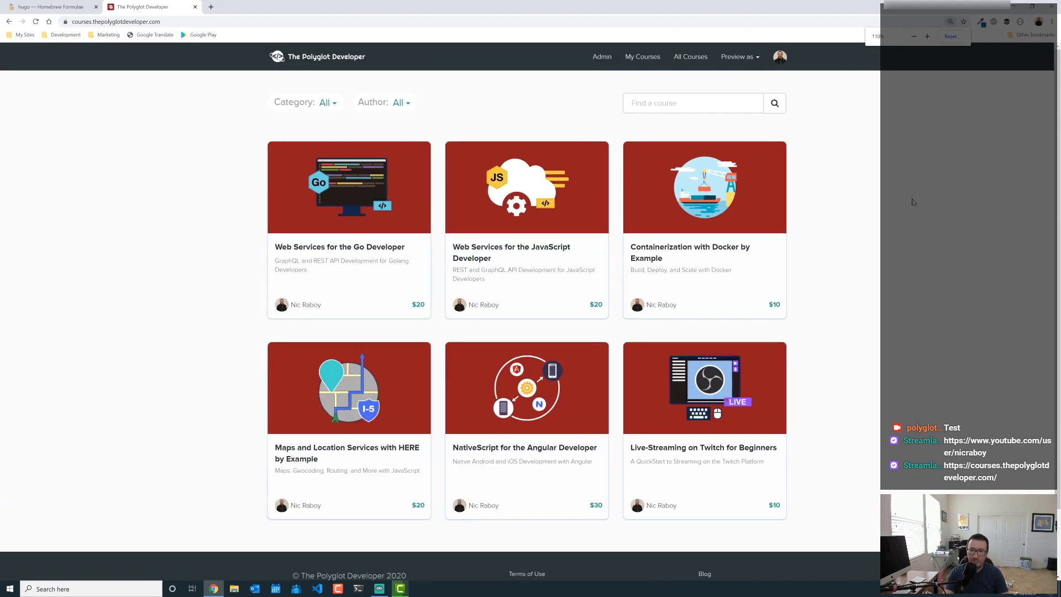
pyautogui.hotkey('ctrl', '+')
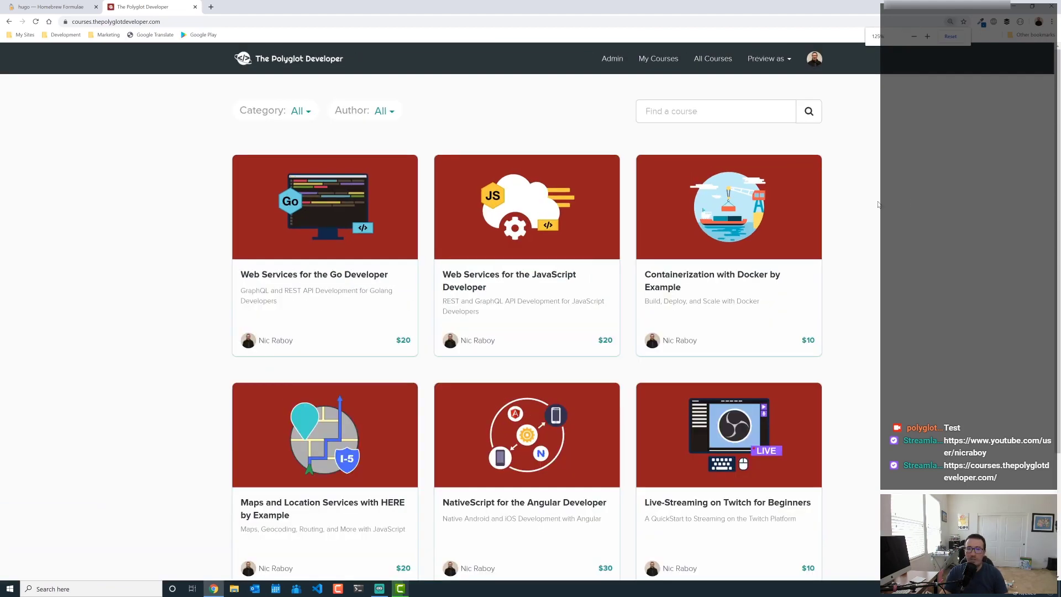
pyautogui.scroll(-3, 879, 176)
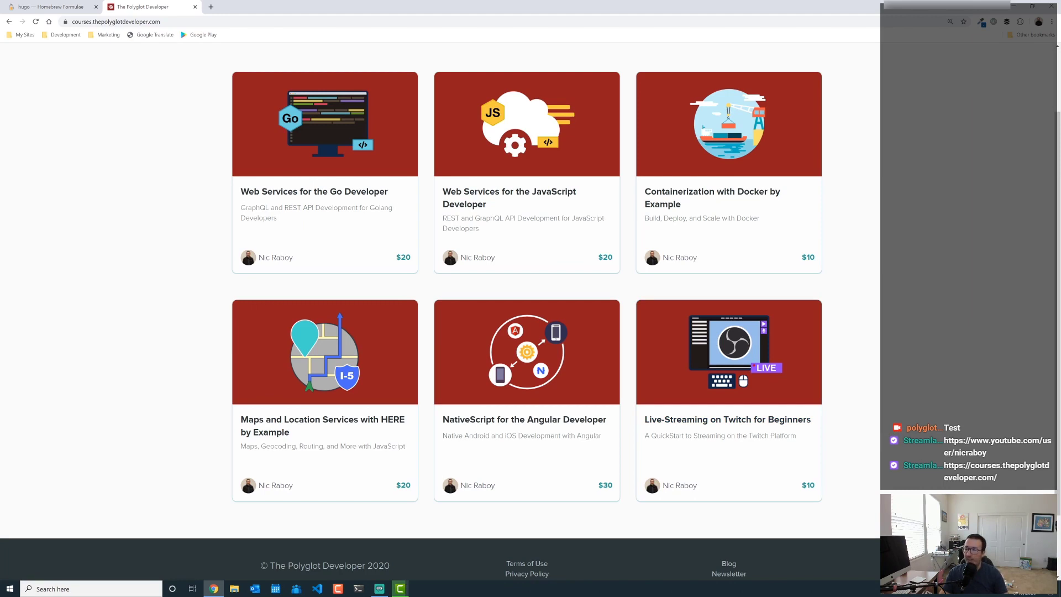
# - Close the Homebrew Formulae tab, save and close the Camtasia project, and minimize Chrome
pyautogui.hotkey('alt', 'Tab')
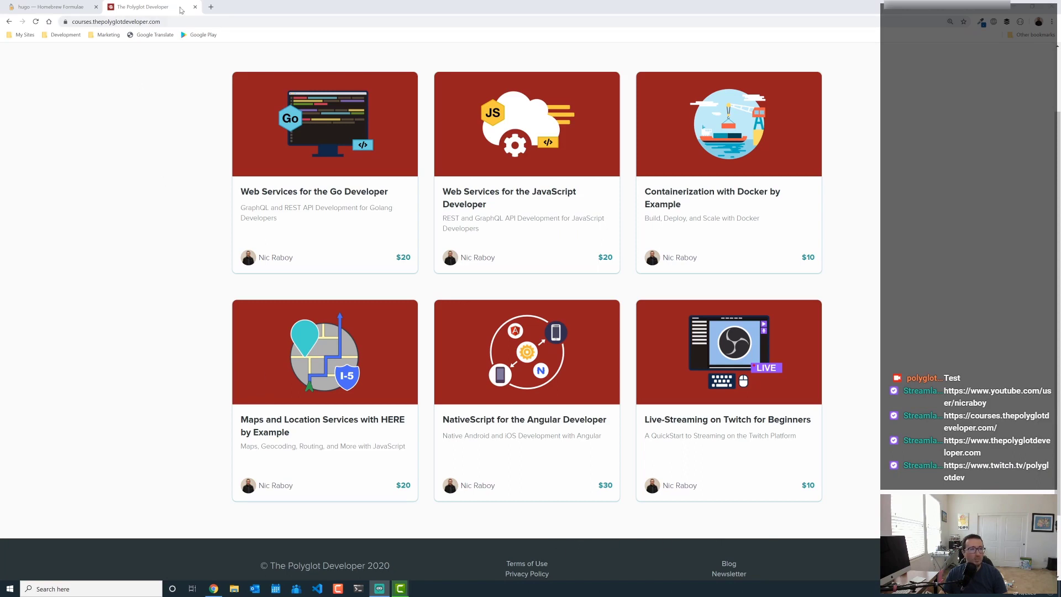
pyautogui.click(96, 7)
pyautogui.click(402, 589)
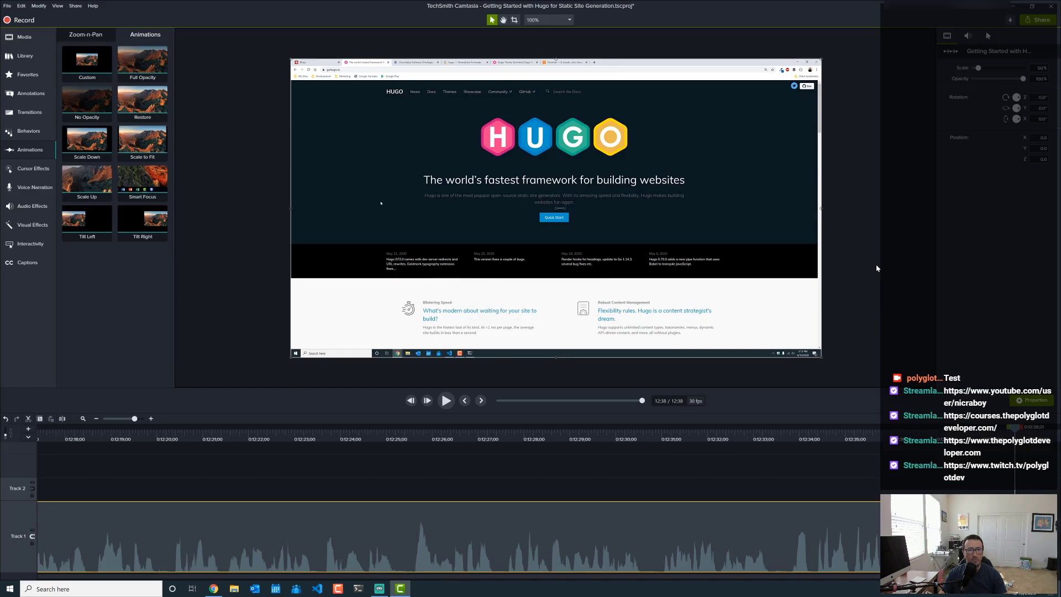
pyautogui.hotkey('ctrl', 's')
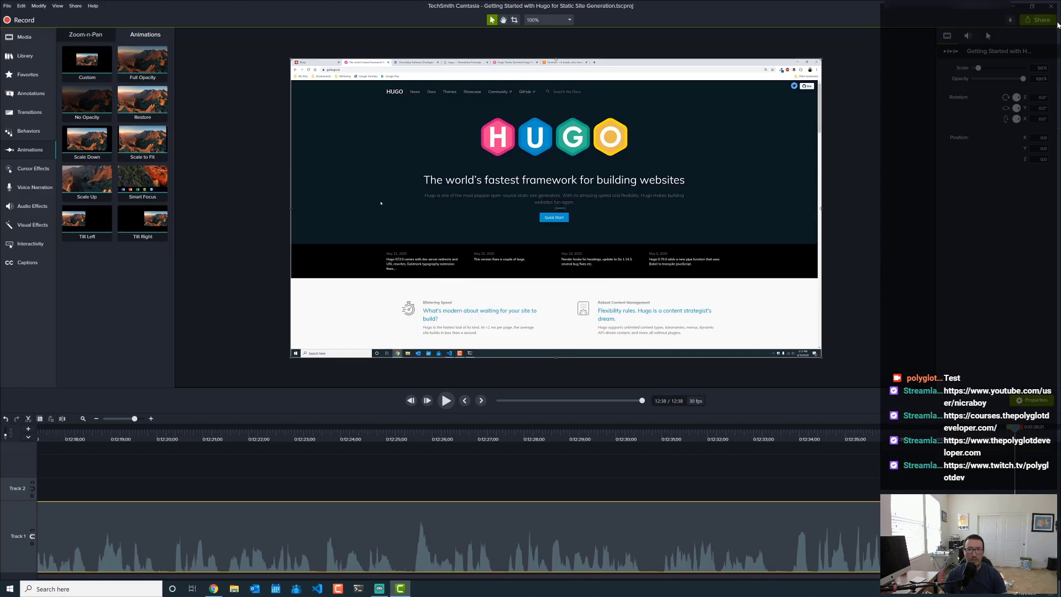
pyautogui.click(1053, 6)
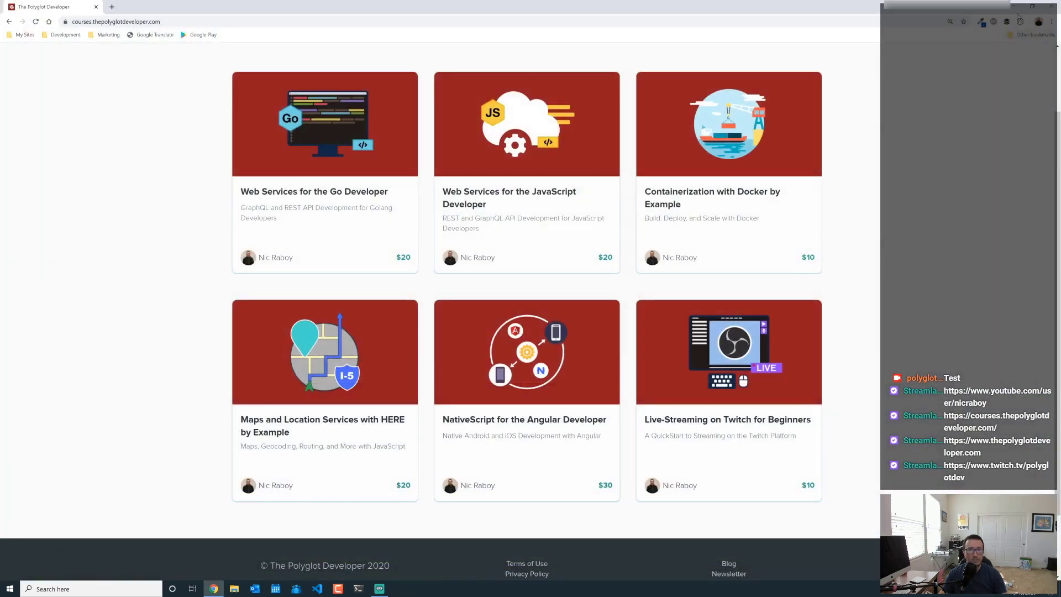
pyautogui.click(1018, 9)
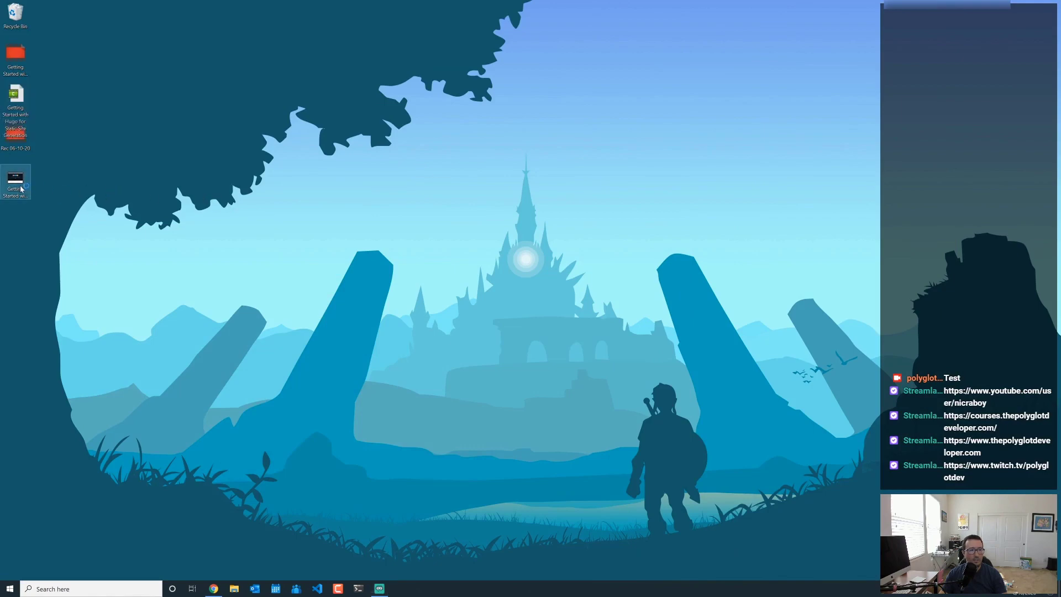
# - Open the rendered Getting Started with Hugo MP4 from the desktop
pyautogui.click(15, 182)
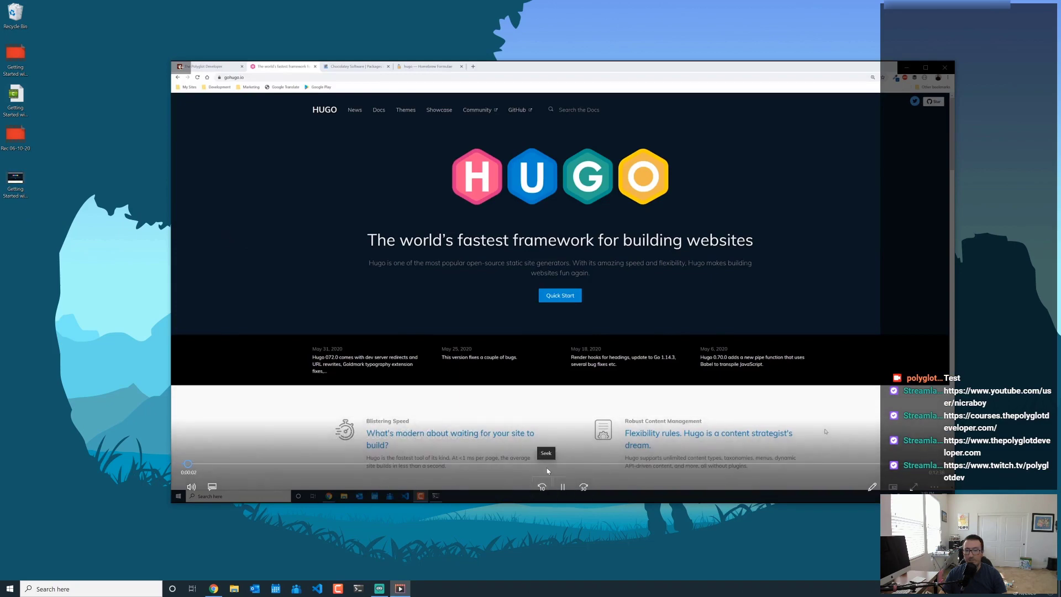
# - Skim the exported video at about 4:55 and 8:03, then close Movies & TV
pyautogui.click(482, 462)
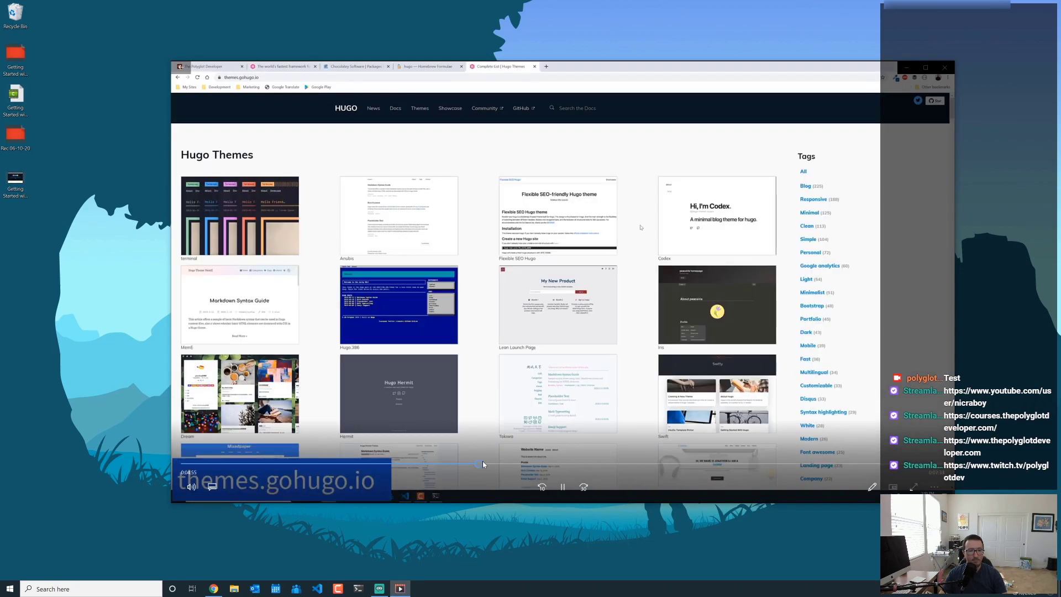
pyautogui.click(666, 463)
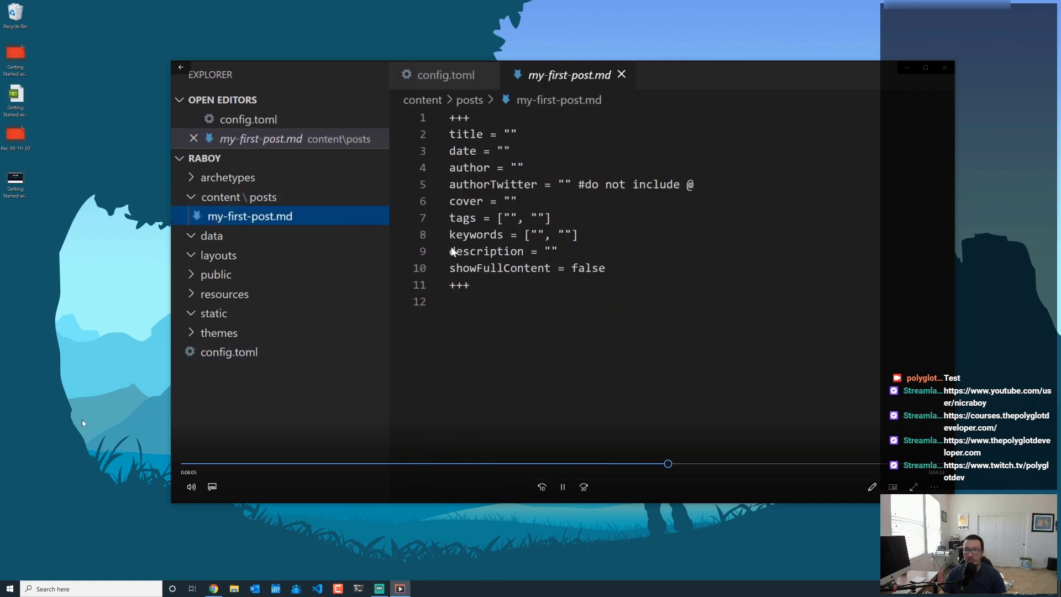
pyautogui.click(943, 71)
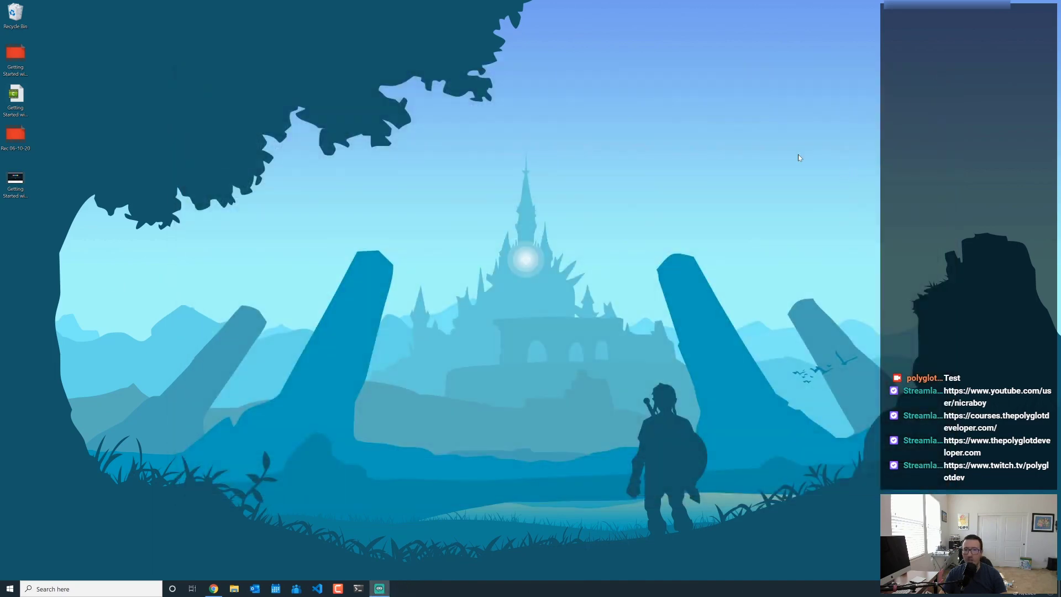